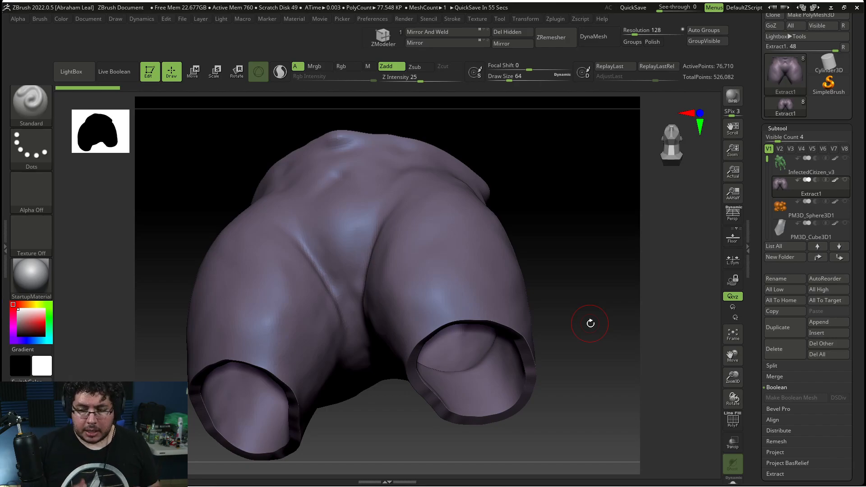
# Step: Try a ClayBuildup stroke across the front of the thigh at a draw size of about 116
pyautogui.moveTo(567, 239)
pyautogui.mouseDown()
pyautogui.moveTo(558, 308)
pyautogui.moveTo(551, 257)
pyautogui.moveTo(542, 302)
pyautogui.mouseUp()
pyautogui.press('b')
pyautogui.press('c')
pyautogui.press('b')
pyautogui.press('space')
pyautogui.moveTo(526, 251); pyautogui.dragTo(528, 249)
pyautogui.moveTo(445, 290); pyautogui.dragTo(458, 296)
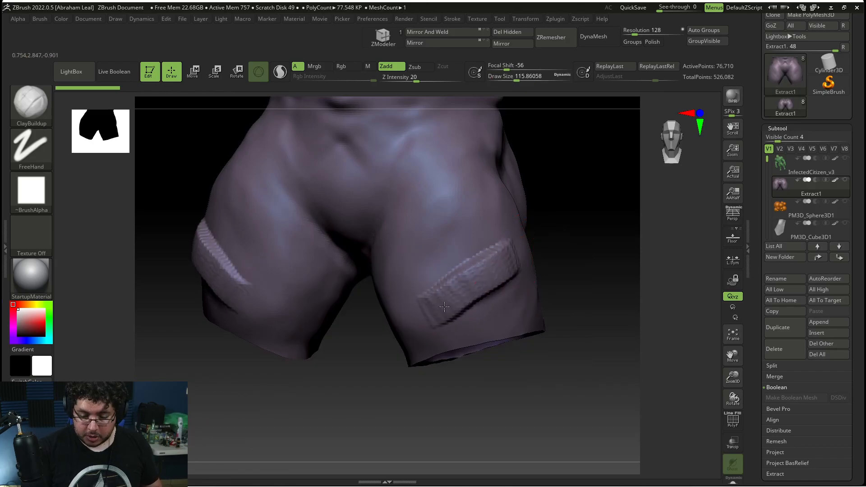
pyautogui.moveTo(560, 253)
pyautogui.mouseDown()
pyautogui.moveTo(582, 228)
pyautogui.moveTo(563, 135)
pyautogui.moveTo(567, 216)
pyautogui.moveTo(617, 371)
pyautogui.moveTo(615, 403)
pyautogui.moveTo(581, 370)
pyautogui.mouseUp()
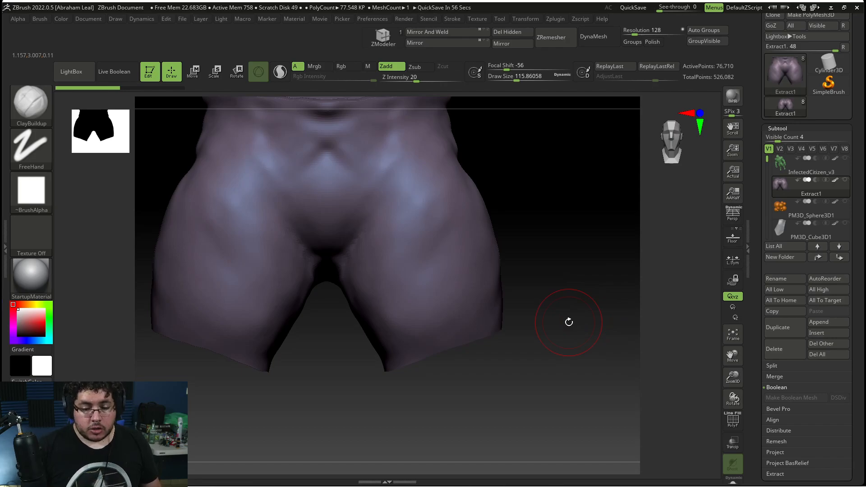
# Step: Expand the brush's Auto Masking options and enable interface customization
pyautogui.click(40, 20)
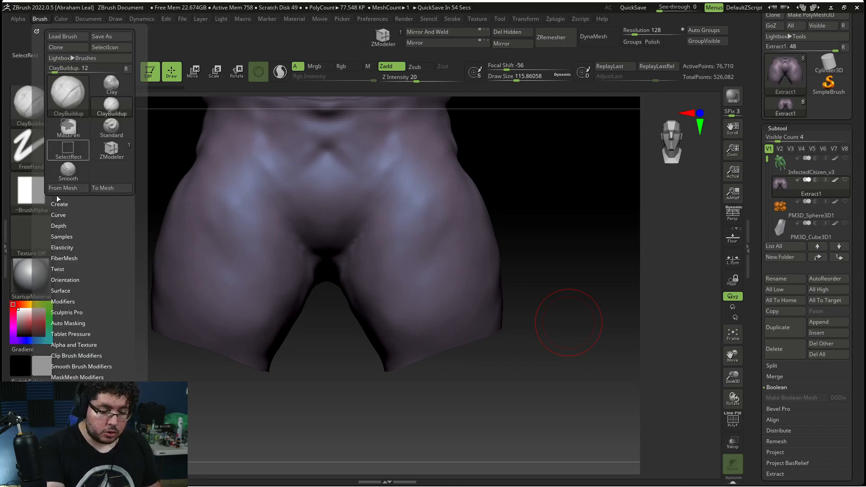
pyautogui.click(75, 323)
pyautogui.moveTo(138, 406); pyautogui.dragTo(138, 342)
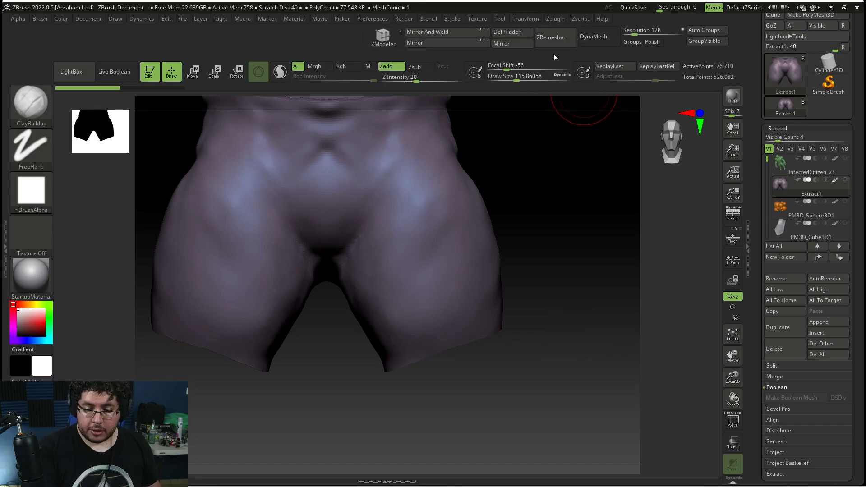
pyautogui.click(381, 20)
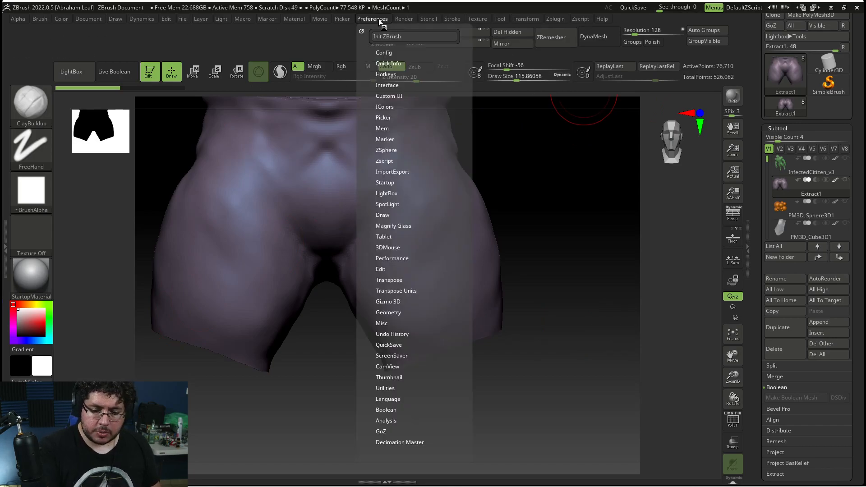
pyautogui.click(386, 53)
pyautogui.click(411, 106)
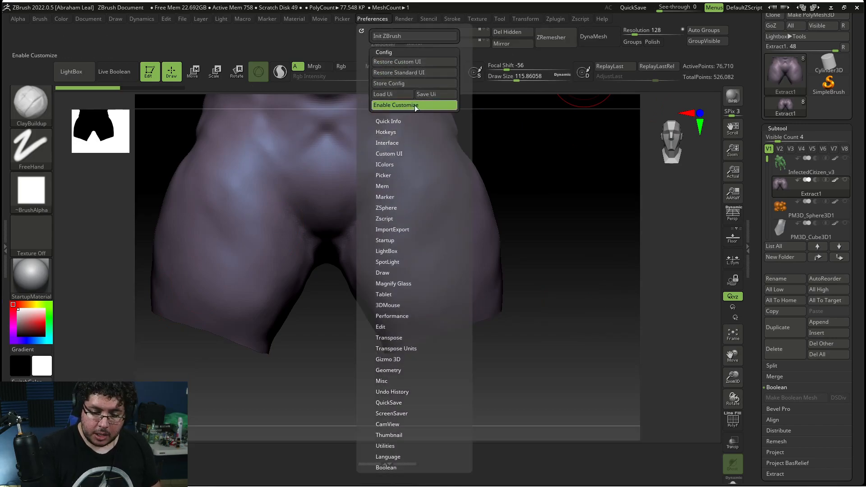
# Step: Place the BackfaceMask and Mask By Polygroups controls from the brush's Auto Masking options in the interface's top shelf
pyautogui.click(39, 20)
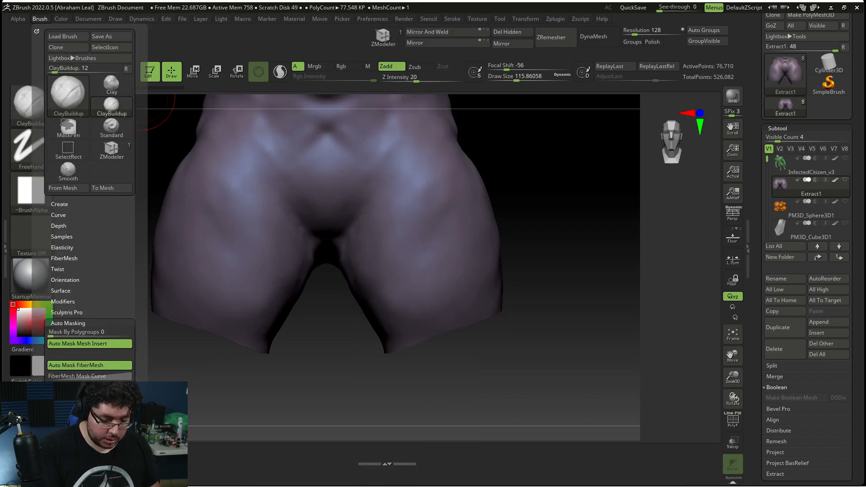
pyautogui.press('ctrl')
pyautogui.moveTo(210, 276)
pyautogui.keyDown('ctrl'); pyautogui.keyDown('alt'); pyautogui.mouseDown()
pyautogui.moveTo(356, 28)
pyautogui.moveTo(352, 36)
pyautogui.mouseUp(); pyautogui.keyUp('alt'); pyautogui.keyUp('ctrl')
pyautogui.click(41, 19)
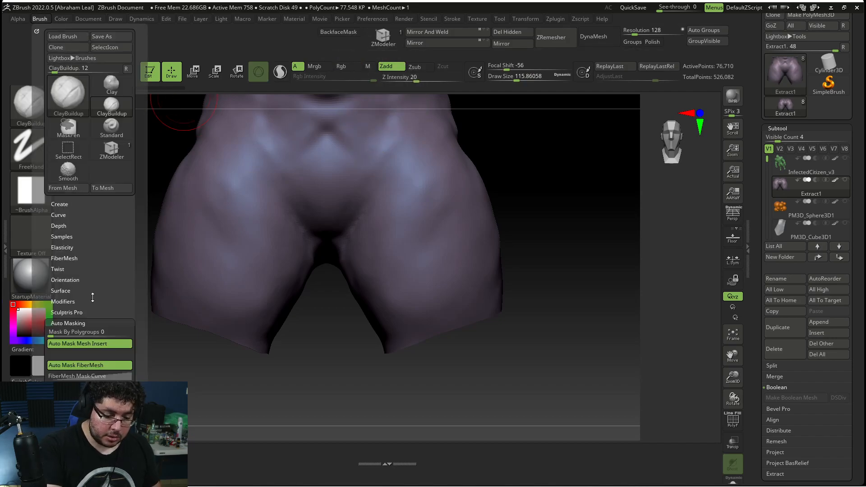
pyautogui.moveTo(90, 333)
pyautogui.keyDown('ctrl'); pyautogui.keyDown('alt'); pyautogui.mouseDown()
pyautogui.moveTo(145, 293)
pyautogui.moveTo(287, 80)
pyautogui.moveTo(327, 44)
pyautogui.mouseUp(); pyautogui.keyUp('alt'); pyautogui.keyUp('ctrl')
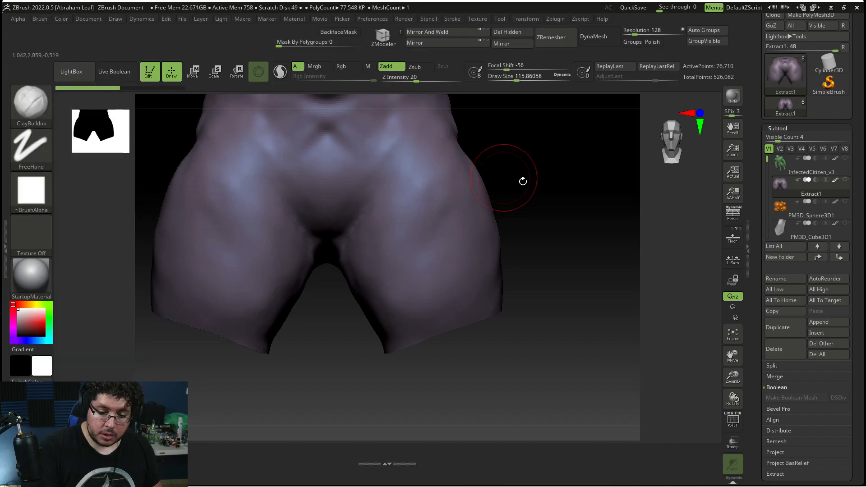
# Step: Turn on BackfaceMask and test it with a ClayBuildup stroke on the thigh, checking the inside of the leg opening
pyautogui.keyDown('alt'); pyautogui.moveTo(556, 238); pyautogui.dragTo(559, 280); pyautogui.keyUp('alt')
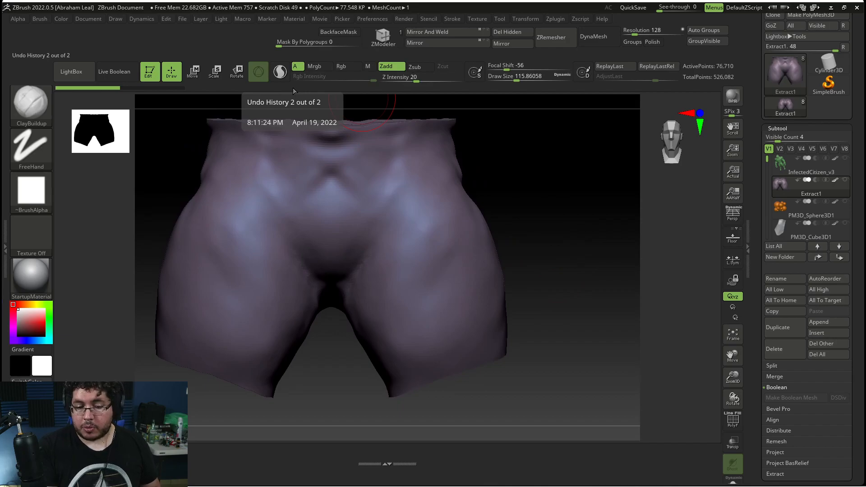
pyautogui.click(339, 32)
pyautogui.moveTo(506, 194)
pyautogui.mouseDown()
pyautogui.moveTo(480, 274)
pyautogui.moveTo(426, 332)
pyautogui.moveTo(473, 311)
pyautogui.moveTo(424, 334)
pyautogui.mouseUp()
pyautogui.moveTo(591, 307); pyautogui.dragTo(560, 148)
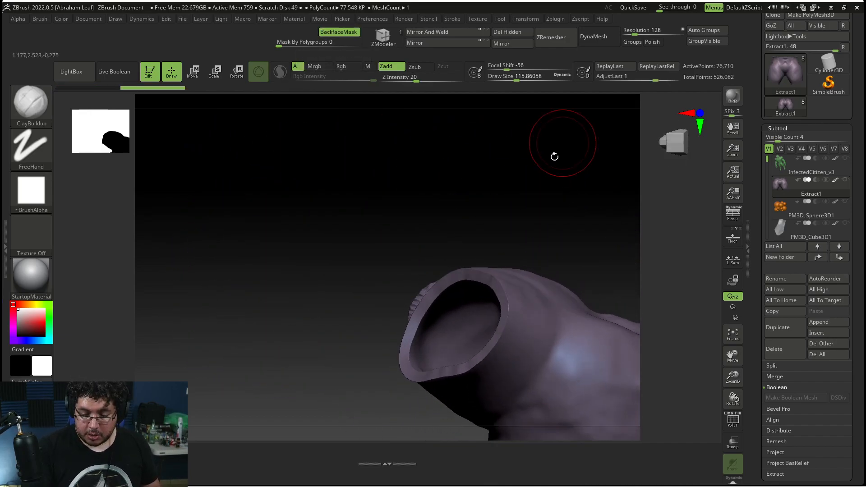
pyautogui.moveTo(492, 261); pyautogui.dragTo(529, 320)
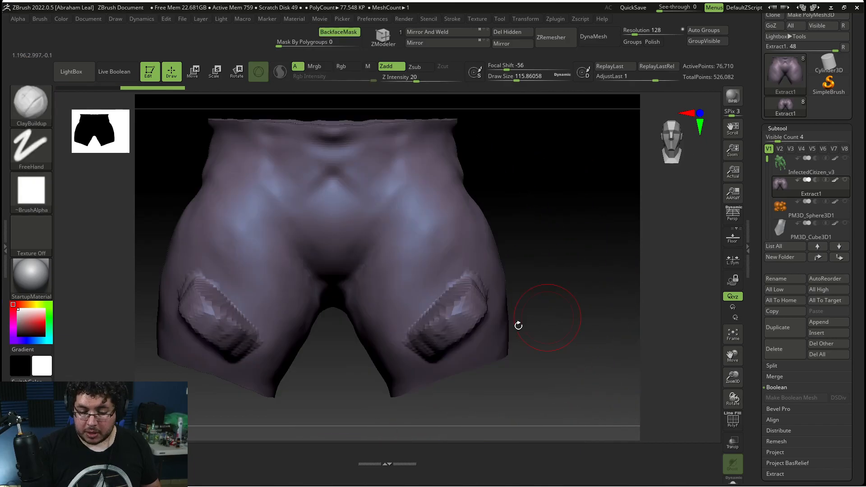
# Step: Undo the backface masking test stroke on the thighs
pyautogui.hotkey('ctrl', 'z')
pyautogui.hotkey('ctrl', 'shift', 'z')
pyautogui.hotkey('ctrl', 'z')
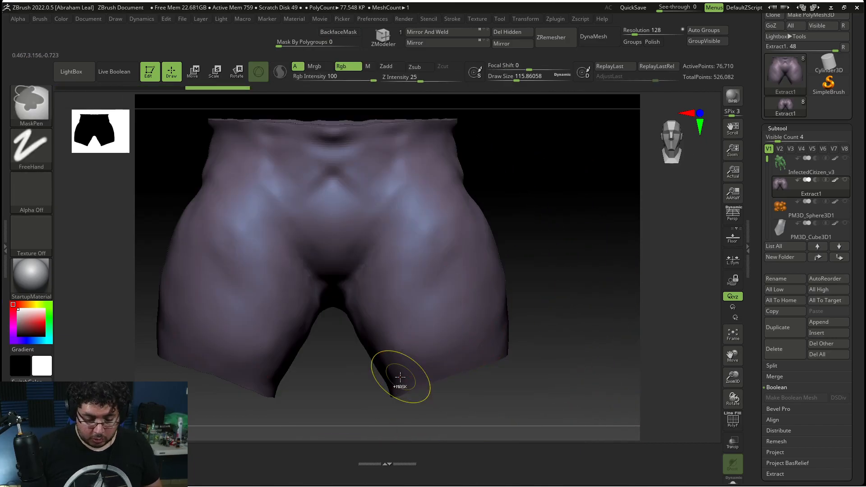
pyautogui.press('super')
pyautogui.rightClick(174, 477)
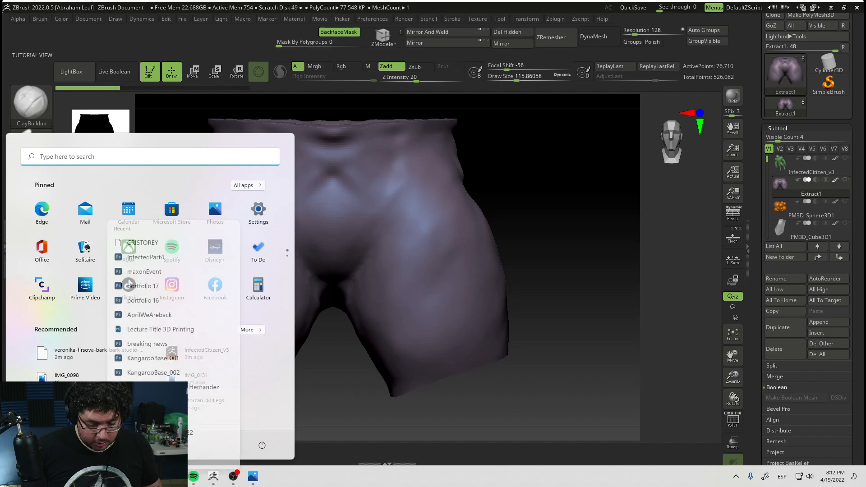
pyautogui.click(174, 476)
pyautogui.click(324, 423)
pyautogui.hotkey('ctrl', 'shift', 'z')
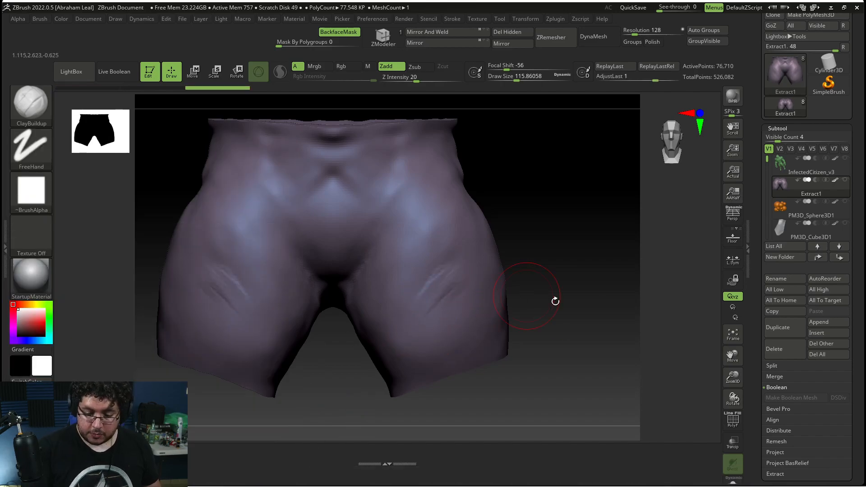
# Step: Restore the program window, reposition it on the desktop and maximize it again
pyautogui.doubleClick(559, 6)
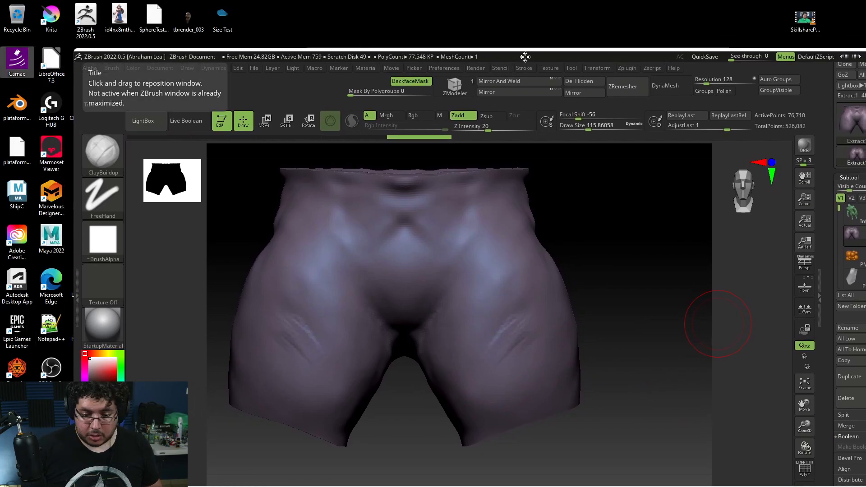
pyautogui.moveTo(525, 56); pyautogui.dragTo(460, 0)
pyautogui.click(850, 4)
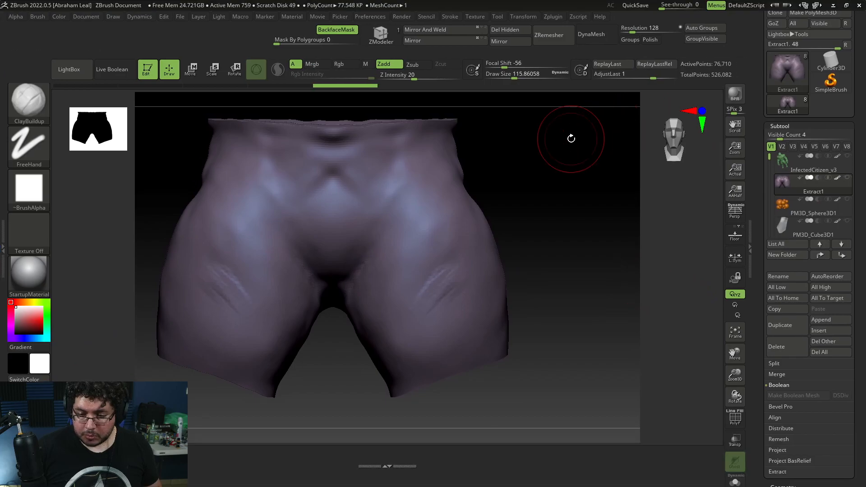
# Step: Undo the leftover brush marks on the front of both thighs
pyautogui.moveTo(561, 284); pyautogui.dragTo(526, 292)
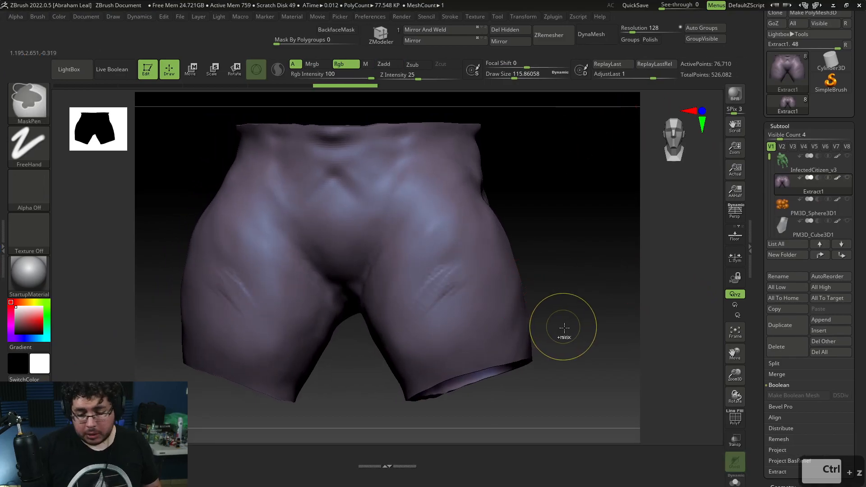
pyautogui.hotkey('ctrl', 'z')
pyautogui.hotkey('ctrl', 'z')
pyautogui.moveTo(581, 346)
pyautogui.keyDown('shift'); pyautogui.mouseDown()
pyautogui.moveTo(648, 319)
pyautogui.moveTo(581, 357)
pyautogui.moveTo(574, 342)
pyautogui.moveTo(582, 335)
pyautogui.mouseUp(); pyautogui.keyUp('shift')
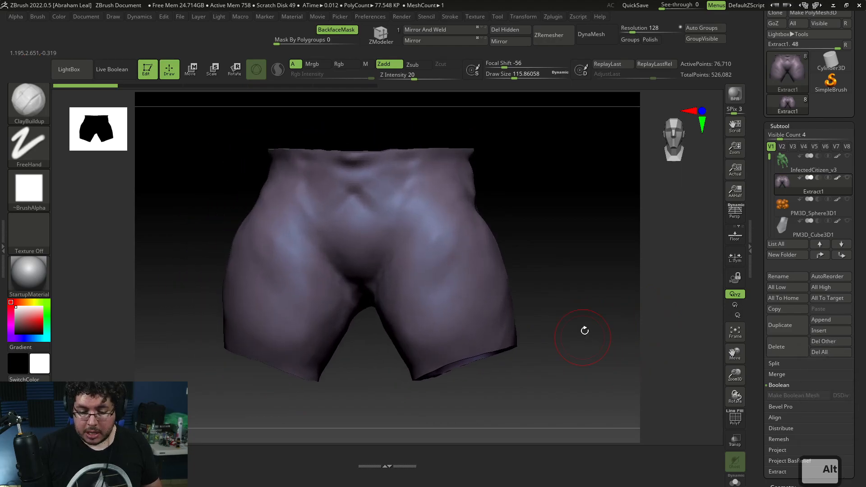
# Step: Set the draw size to about 77 and show the polyframe on the shorts
pyautogui.press('space')
pyautogui.moveTo(637, 315); pyautogui.dragTo(635, 314)
pyautogui.click(735, 419)
pyautogui.moveTo(589, 377); pyautogui.dragTo(584, 310)
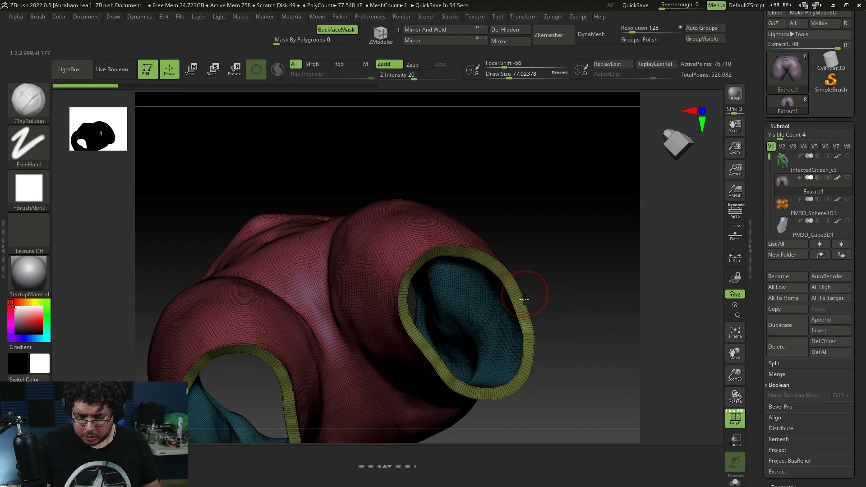
# Step: Isolate the outer red polygroup of the shorts and delete the hidden inner surface and border strip
pyautogui.moveTo(555, 265)
pyautogui.mouseDown()
pyautogui.moveTo(560, 296)
pyautogui.moveTo(518, 228)
pyautogui.moveTo(535, 245)
pyautogui.mouseUp()
pyautogui.keyDown('ctrl'); pyautogui.keyDown('shift'); pyautogui.click(475, 244); pyautogui.keyUp('shift'); pyautogui.keyUp('ctrl')
pyautogui.keyDown('shift'); pyautogui.moveTo(534, 282); pyautogui.dragTo(571, 289); pyautogui.keyUp('shift')
pyautogui.keyDown('alt'); pyautogui.moveTo(541, 141); pyautogui.dragTo(560, 216); pyautogui.keyUp('alt')
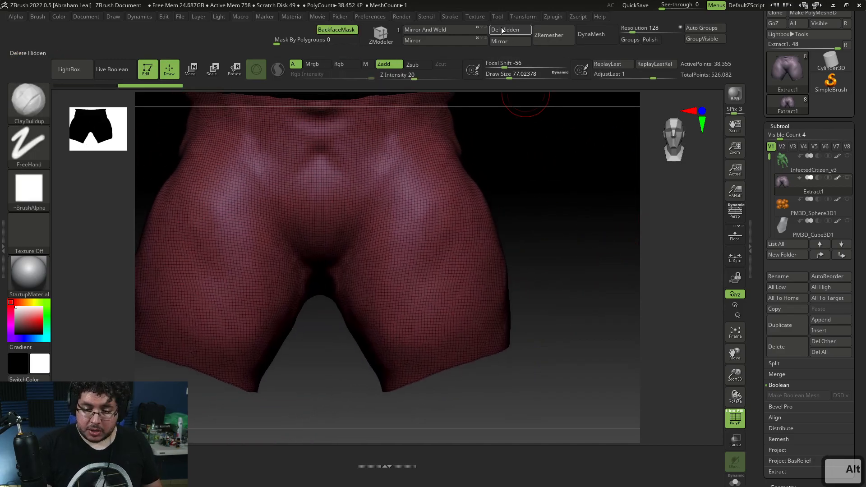
pyautogui.click(504, 30)
# Step: Show the Geometry section's Modify Topology options and turn off the polyframe display
pyautogui.click(780, 126)
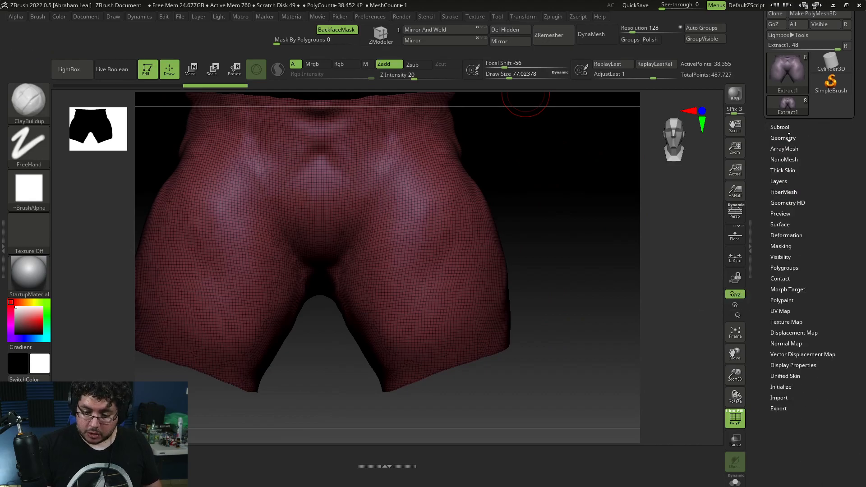
pyautogui.click(785, 136)
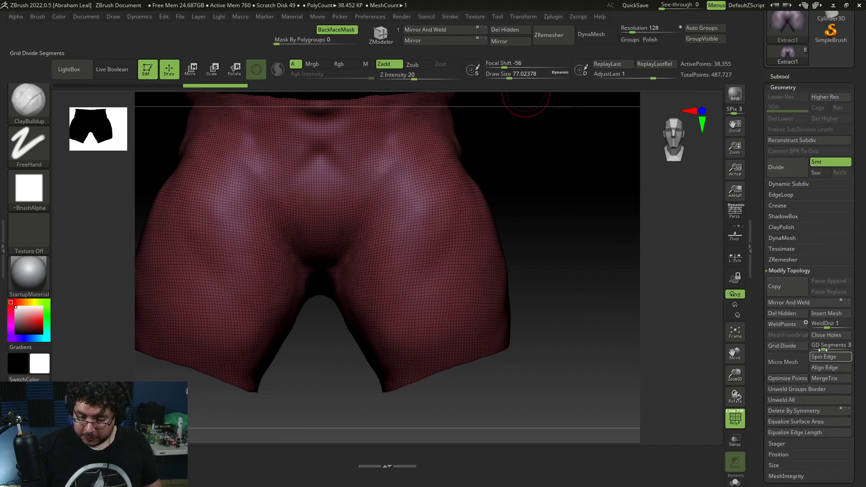
pyautogui.keyDown('alt'); pyautogui.moveTo(574, 269); pyautogui.dragTo(585, 305); pyautogui.keyUp('alt')
pyautogui.click(739, 416)
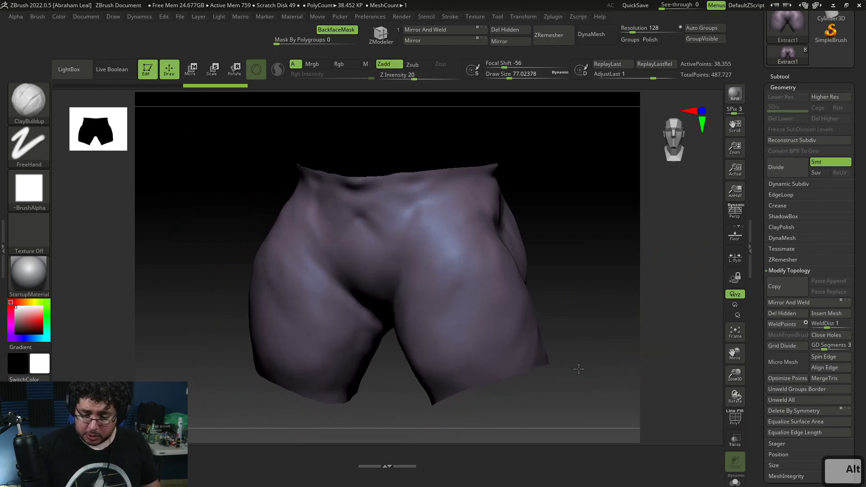
# Step: Check the skirt in the reference painting and make the InfectedCitizen_v3 body visible in a front view
pyautogui.hotkey('alt', 'Tab')
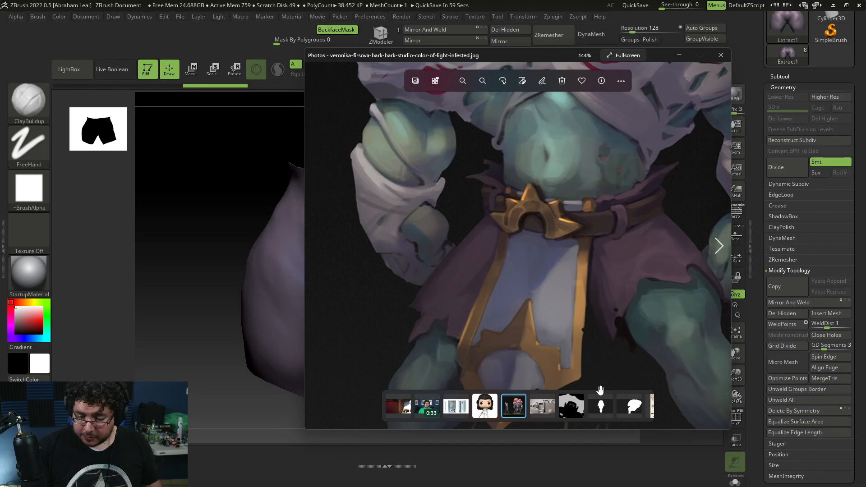
pyautogui.hotkey('alt', 'Tab')
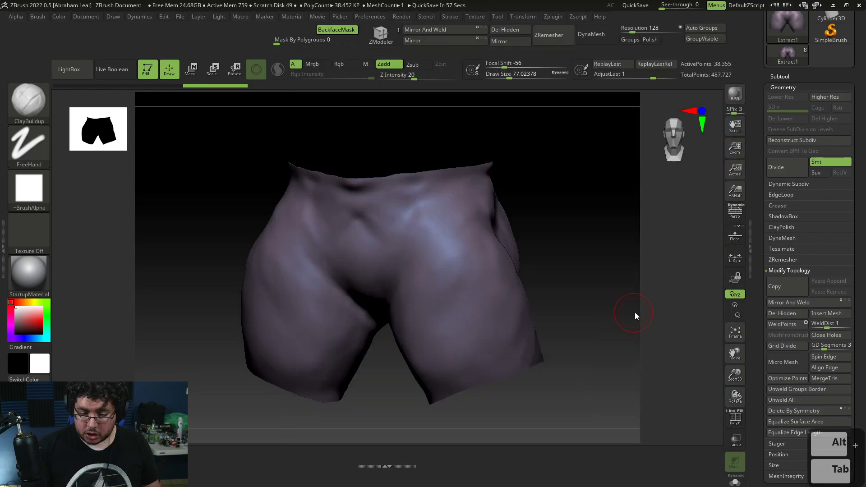
pyautogui.click(780, 76)
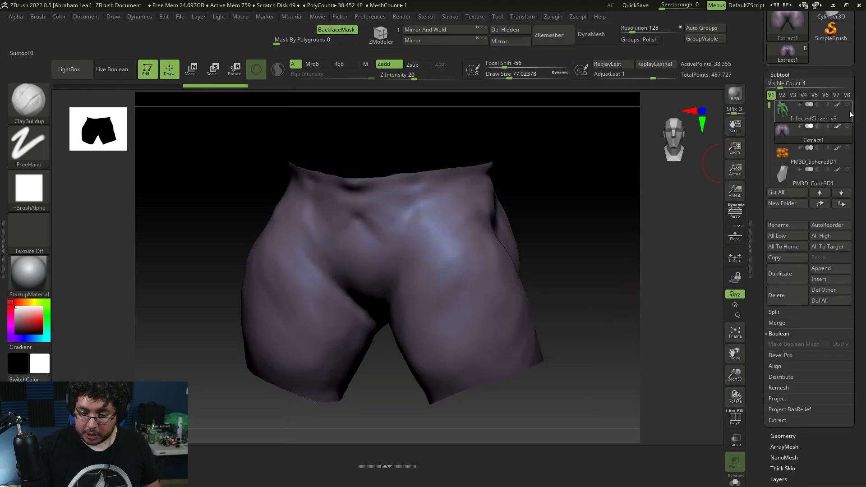
pyautogui.click(845, 107)
pyautogui.keyDown('shift'); pyautogui.moveTo(572, 383); pyautogui.dragTo(415, 248); pyautogui.keyUp('shift')
# Step: Turn off symmetry and set the draw size to about 393 for reshaping the shorts
pyautogui.press('b')
pyautogui.press('m')
pyautogui.press('v')
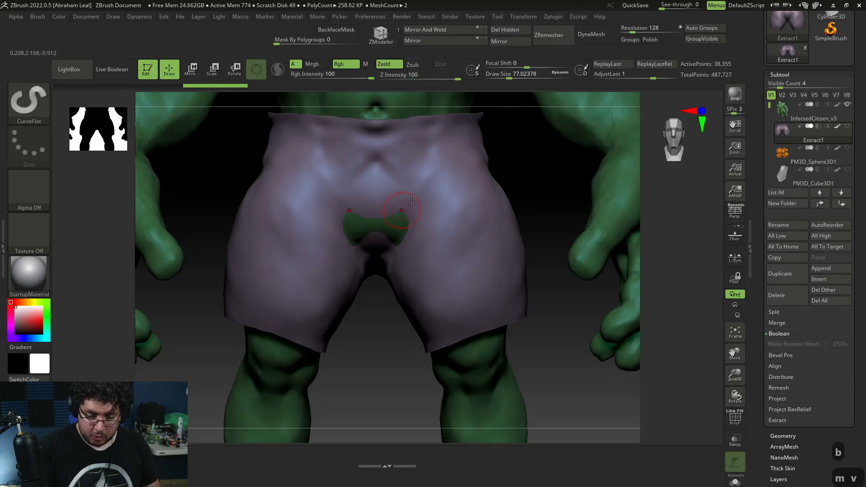
pyautogui.press('x')
pyautogui.press('space')
pyautogui.moveTo(461, 241); pyautogui.dragTo(475, 242)
pyautogui.moveTo(527, 203); pyautogui.dragTo(539, 221)
pyautogui.press('space')
pyautogui.moveTo(527, 200); pyautogui.dragTo(535, 200)
pyautogui.press('x')
# Step: Switch to the Move brush and pull the crotch of the shorts over the exposed body
pyautogui.moveTo(369, 253); pyautogui.dragTo(376, 254)
pyautogui.press('alt')
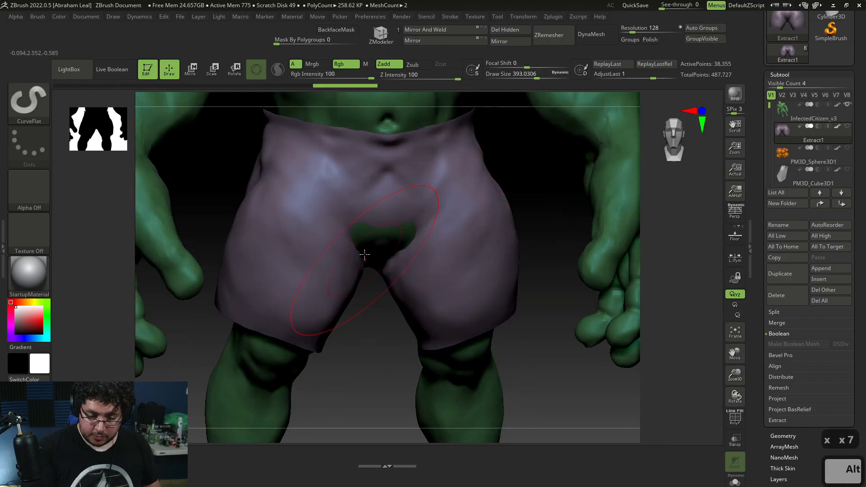
pyautogui.hotkey('ctrl', 'z')
pyautogui.hotkey('ctrl', 'shift', 'z')
pyautogui.press('b')
pyautogui.press('m')
pyautogui.press('v')
pyautogui.moveTo(383, 221); pyautogui.dragTo(385, 229)
pyautogui.keyDown('shift'); pyautogui.moveTo(522, 168); pyautogui.dragTo(510, 172); pyautogui.keyUp('shift')
pyautogui.keyDown('alt'); pyautogui.moveTo(575, 367); pyautogui.dragTo(566, 343); pyautogui.keyUp('alt')
# Step: Examine the skirt's length and torn hem in the reference painting in Photos
pyautogui.hotkey('alt', 'Tab')
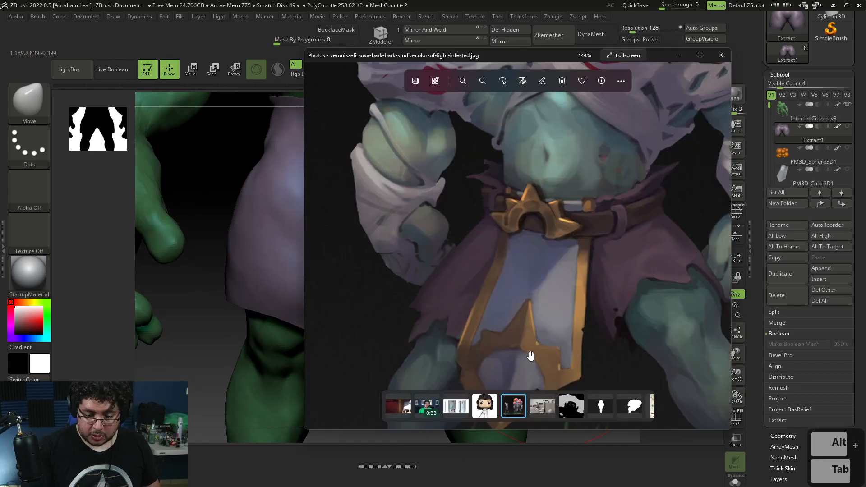
pyautogui.scroll(-20, 530, 356)
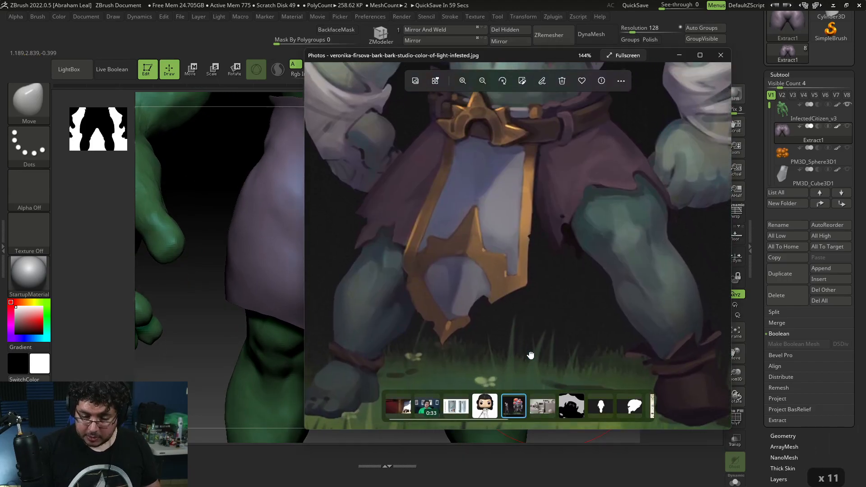
pyautogui.scroll(-1, 531, 357)
pyautogui.press('Tab')
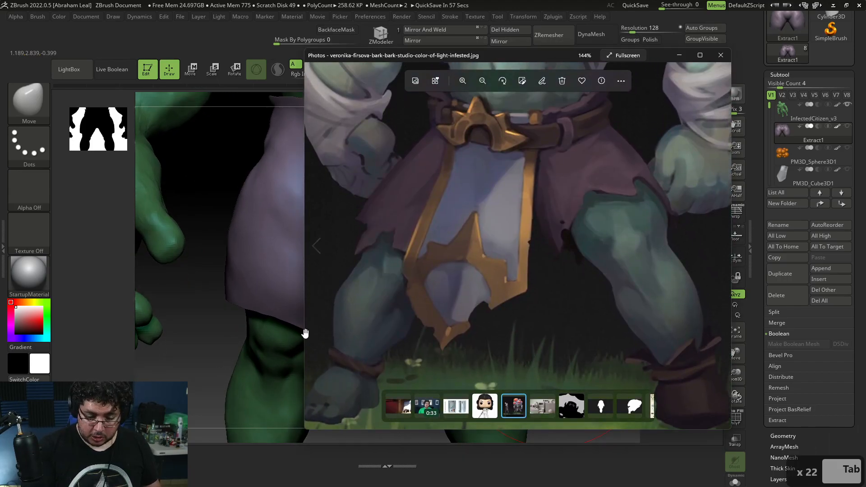
# Step: Lower the hem on the character's right leg and raise it on the left with the Move brush, following the reference painting
pyautogui.hotkey('alt', 'Tab')
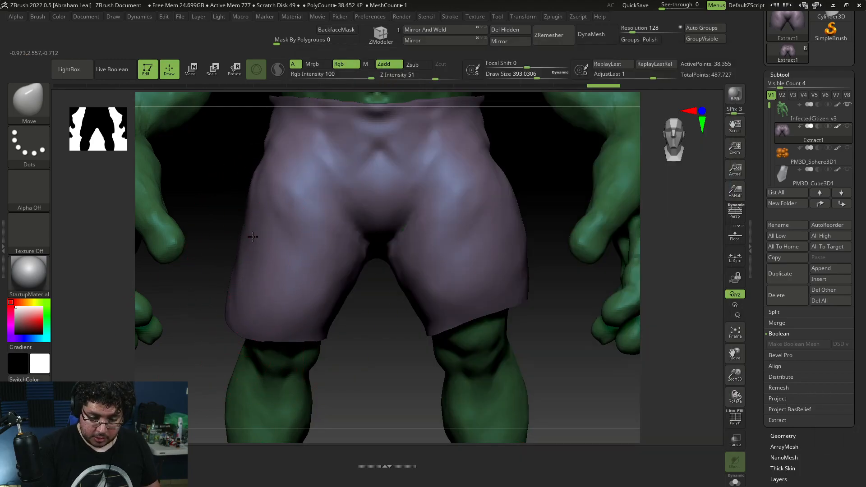
pyautogui.hotkey('alt', 'Tab')
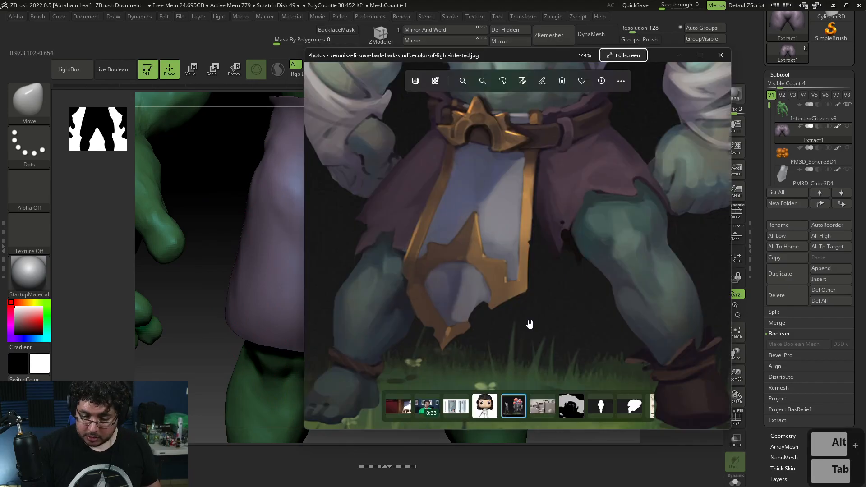
pyautogui.hotkey('alt', 'Tab')
pyautogui.moveTo(466, 317); pyautogui.dragTo(467, 296)
pyautogui.moveTo(432, 326); pyautogui.dragTo(425, 309)
pyautogui.moveTo(529, 329); pyautogui.dragTo(586, 300)
pyautogui.moveTo(440, 303); pyautogui.dragTo(445, 287)
pyautogui.moveTo(507, 307)
pyautogui.mouseDown()
pyautogui.moveTo(516, 287)
pyautogui.moveTo(463, 273)
pyautogui.moveTo(465, 266)
pyautogui.mouseUp()
pyautogui.press('space')
pyautogui.moveTo(537, 298)
pyautogui.mouseDown()
pyautogui.moveTo(581, 288)
pyautogui.moveTo(568, 345)
pyautogui.moveTo(555, 332)
pyautogui.moveTo(540, 237)
pyautogui.moveTo(565, 269)
pyautogui.moveTo(518, 261)
pyautogui.moveTo(523, 246)
pyautogui.moveTo(466, 247)
pyautogui.moveTo(446, 310)
pyautogui.moveTo(448, 242)
pyautogui.moveTo(402, 251)
pyautogui.moveTo(451, 293)
pyautogui.moveTo(565, 329)
pyautogui.moveTo(533, 330)
pyautogui.mouseUp()
# Step: Turn on double-sided display for the shorts in the display properties
pyautogui.scroll(-1, 862, 367)
pyautogui.scroll(-6, 862, 368)
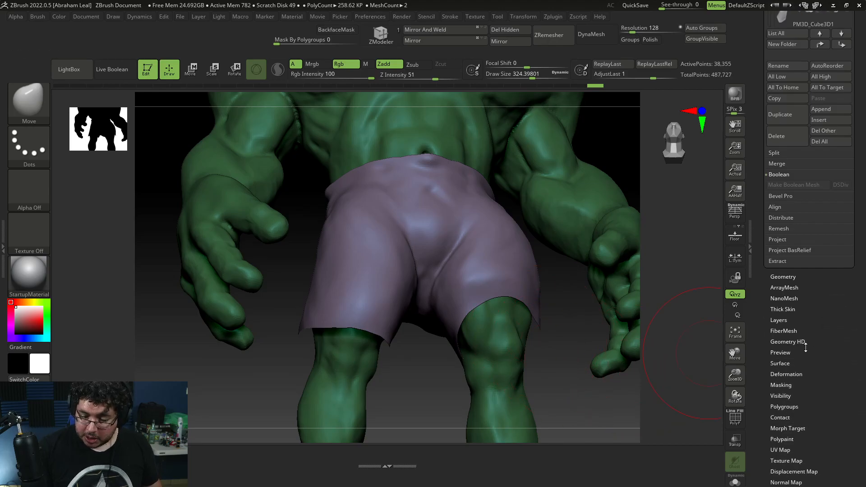
pyautogui.scroll(-1, 814, 391)
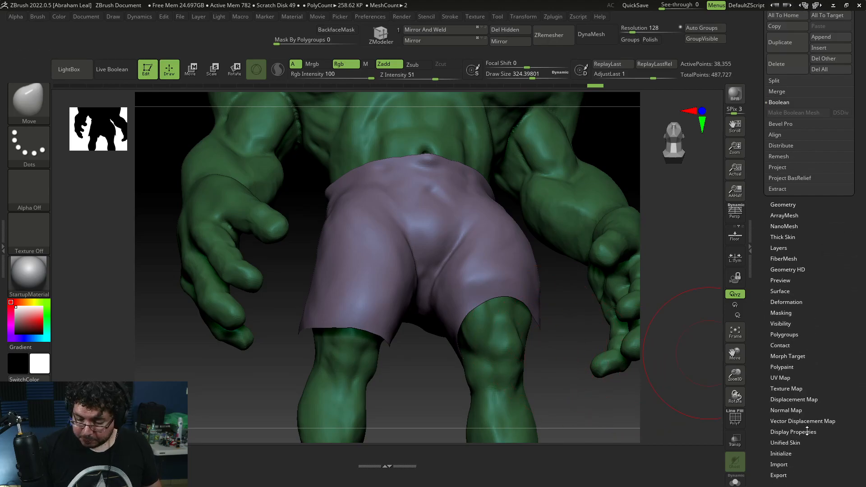
pyautogui.click(809, 432)
pyautogui.click(780, 285)
pyautogui.moveTo(580, 339); pyautogui.dragTo(569, 394)
# Step: Check the torn hem in the reference painting and set the selection brush to SelectLasso
pyautogui.hotkey('alt', 'Tab')
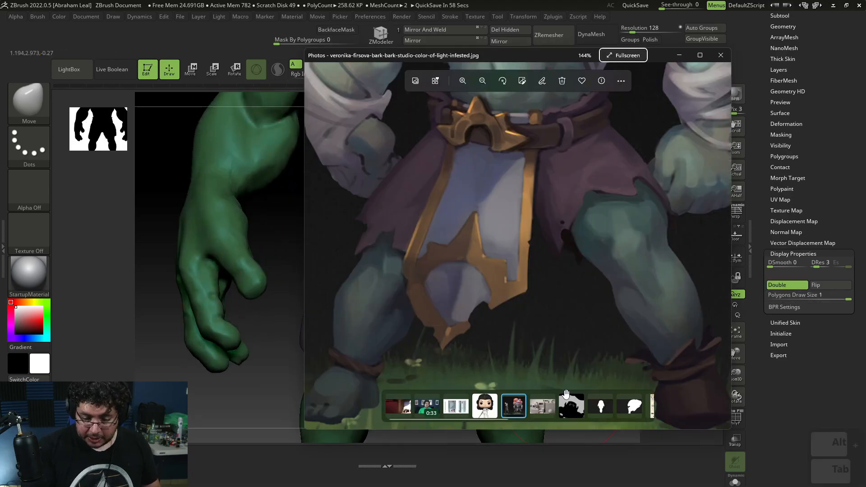
pyautogui.hotkey('alt', 'Tab')
pyautogui.rightClick(553, 322)
pyautogui.moveTo(561, 300); pyautogui.dragTo(549, 300)
pyautogui.keyDown('alt'); pyautogui.moveTo(596, 402); pyautogui.dragTo(588, 328); pyautogui.keyUp('alt')
pyautogui.rightClick(434, 311)
pyautogui.moveTo(431, 292); pyautogui.dragTo(420, 292)
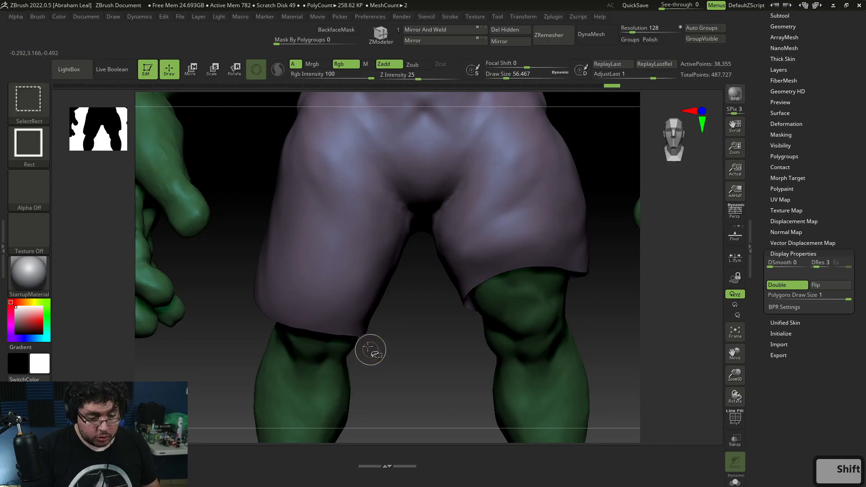
pyautogui.keyDown('ctrl'); pyautogui.keyDown('shift'); pyautogui.click(29, 102); pyautogui.keyUp('shift'); pyautogui.keyUp('ctrl')
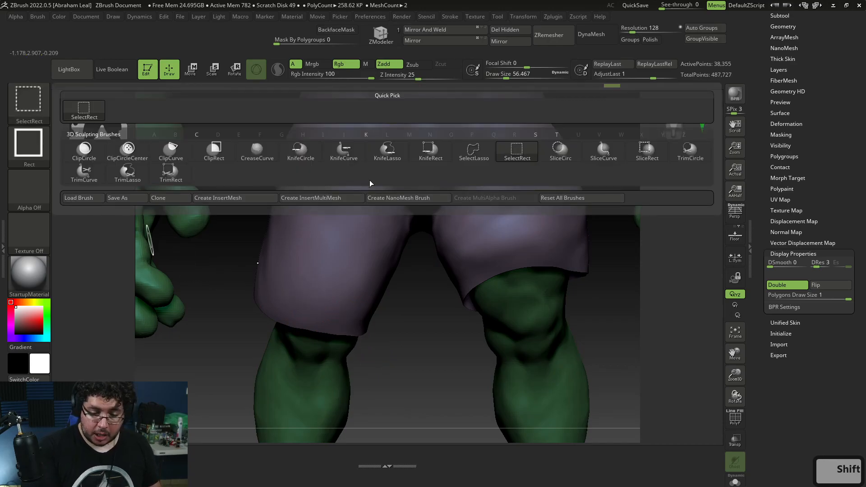
pyautogui.click(473, 153)
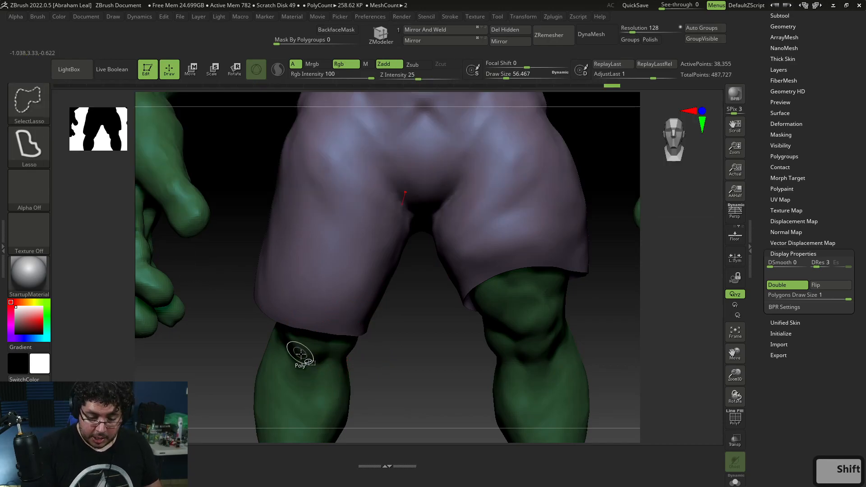
# Step: Hide small jagged lasso pieces along the front hem of the character's right leg, following the reference painting
pyautogui.moveTo(285, 360)
pyautogui.keyDown('ctrl'); pyautogui.keyDown('alt'); pyautogui.keyDown('shift'); pyautogui.mouseDown()
pyautogui.moveTo(299, 322)
pyautogui.moveTo(310, 347)
pyautogui.mouseUp(); pyautogui.keyUp('shift'); pyautogui.keyUp('alt'); pyautogui.keyUp('ctrl')
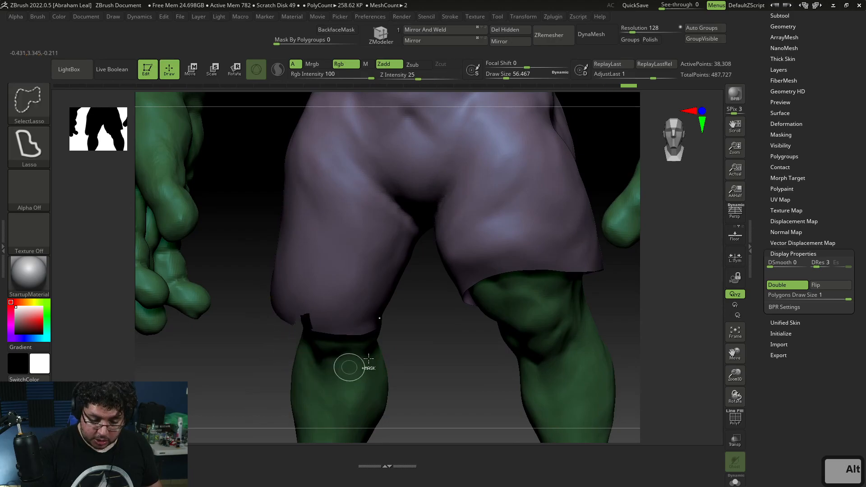
pyautogui.moveTo(400, 365); pyautogui.dragTo(384, 338)
pyautogui.moveTo(286, 273)
pyautogui.keyDown('ctrl'); pyautogui.keyDown('shift'); pyautogui.mouseDown()
pyautogui.moveTo(239, 318)
pyautogui.moveTo(293, 336)
pyautogui.moveTo(290, 309)
pyautogui.moveTo(296, 334)
pyautogui.mouseUp(); pyautogui.keyUp('shift'); pyautogui.keyUp('ctrl')
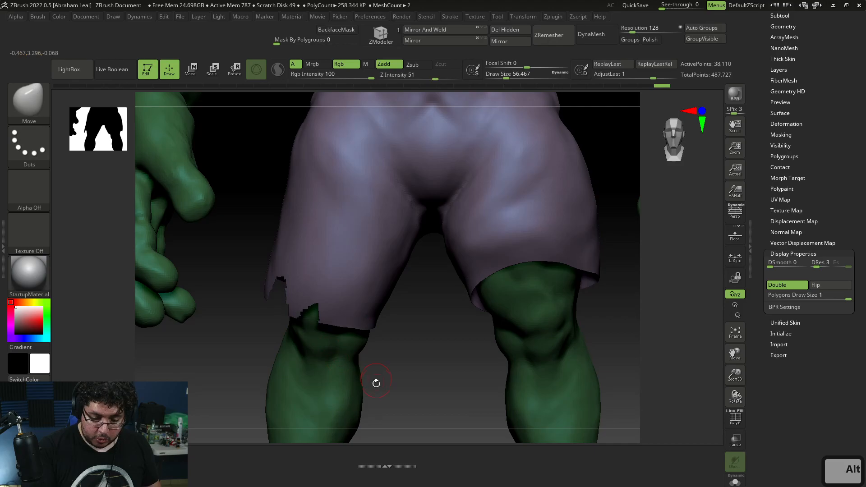
pyautogui.hotkey('alt', 'Tab')
pyautogui.hotkey('alt', 'Tab')
pyautogui.moveTo(234, 359); pyautogui.dragTo(305, 343)
pyautogui.hotkey('alt', 'Tab')
pyautogui.hotkey('alt', 'Tab')
pyautogui.moveTo(210, 381); pyautogui.dragTo(220, 371)
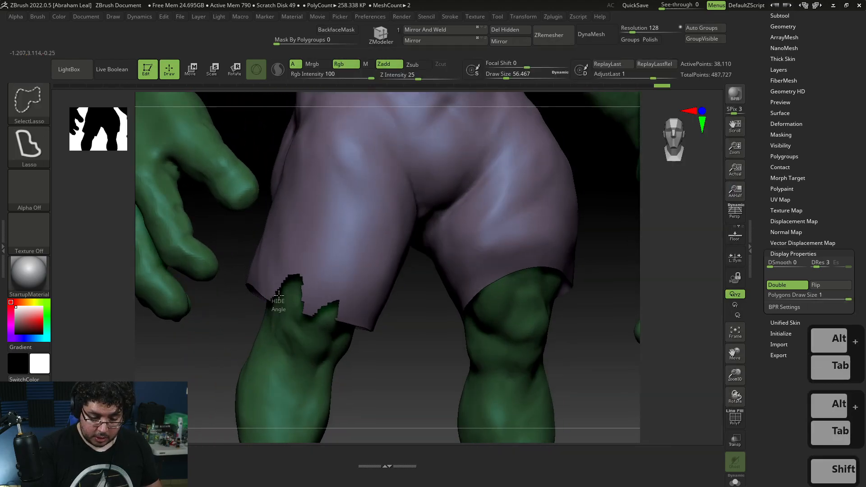
# Step: Continue the ragged notches around the outer side of the right leg's hem by hiding lassoed pieces
pyautogui.keyDown('ctrl'); pyautogui.keyDown('shift'); pyautogui.moveTo(277, 306); pyautogui.dragTo(229, 289); pyautogui.keyUp('shift'); pyautogui.keyUp('ctrl')
pyautogui.moveTo(213, 347)
pyautogui.mouseDown()
pyautogui.moveTo(320, 379)
pyautogui.moveTo(460, 361)
pyautogui.mouseUp()
pyautogui.moveTo(336, 294)
pyautogui.keyDown('ctrl'); pyautogui.keyDown('alt'); pyautogui.keyDown('shift'); pyautogui.mouseDown()
pyautogui.moveTo(305, 277)
pyautogui.moveTo(298, 293)
pyautogui.mouseUp(); pyautogui.keyUp('shift'); pyautogui.keyUp('alt'); pyautogui.keyUp('ctrl')
pyautogui.moveTo(281, 376); pyautogui.dragTo(308, 369)
pyautogui.moveTo(269, 316)
pyautogui.keyDown('ctrl'); pyautogui.keyDown('alt'); pyautogui.keyDown('shift'); pyautogui.mouseDown()
pyautogui.moveTo(246, 298)
pyautogui.moveTo(256, 320)
pyautogui.mouseUp(); pyautogui.keyUp('shift'); pyautogui.keyUp('alt'); pyautogui.keyUp('ctrl')
pyautogui.moveTo(267, 377)
pyautogui.mouseDown()
pyautogui.moveTo(325, 361)
pyautogui.moveTo(310, 354)
pyautogui.mouseUp()
pyautogui.keyDown('alt'); pyautogui.moveTo(311, 354); pyautogui.dragTo(339, 341); pyautogui.keyUp('alt')
pyautogui.keyDown('ctrl'); pyautogui.keyDown('alt'); pyautogui.keyDown('shift'); pyautogui.moveTo(274, 305); pyautogui.dragTo(237, 291); pyautogui.keyUp('shift'); pyautogui.keyUp('alt'); pyautogui.keyUp('ctrl')
pyautogui.moveTo(312, 356)
pyautogui.keyDown('alt'); pyautogui.mouseDown()
pyautogui.moveTo(336, 368)
pyautogui.moveTo(343, 352)
pyautogui.moveTo(386, 339)
pyautogui.mouseUp(); pyautogui.keyUp('alt')
# Step: Compare the hem with the reference painting and hide a lassoed piece at the right leg's inner edge
pyautogui.hotkey('alt', 'Tab')
pyautogui.hotkey('alt', 'Tab')
pyautogui.moveTo(383, 290)
pyautogui.keyDown('ctrl'); pyautogui.keyDown('alt'); pyautogui.keyDown('shift'); pyautogui.mouseDown()
pyautogui.moveTo(372, 272)
pyautogui.moveTo(371, 288)
pyautogui.mouseUp(); pyautogui.keyUp('shift'); pyautogui.keyUp('alt'); pyautogui.keyUp('ctrl')
pyautogui.moveTo(445, 298)
pyautogui.mouseDown()
pyautogui.moveTo(422, 290)
pyautogui.moveTo(456, 330)
pyautogui.mouseUp()
# Step: Check the reference painting and make torn notches in the hem of the character's left leg
pyautogui.hotkey('alt', 'Tab')
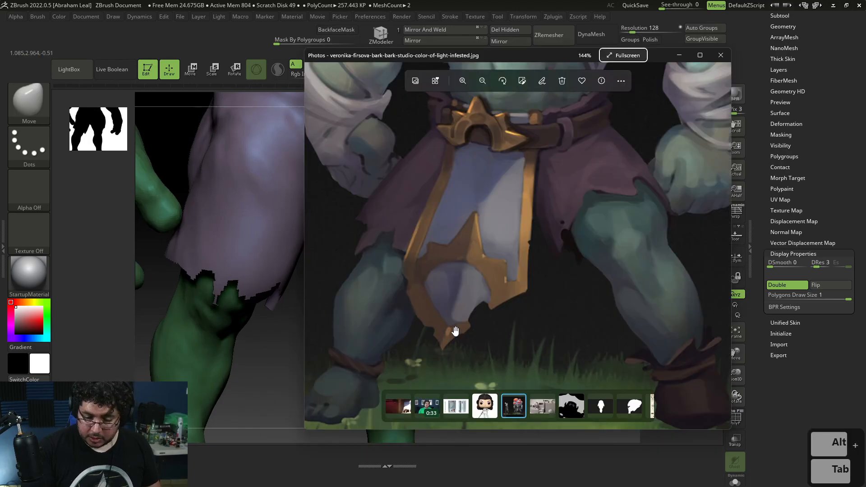
pyautogui.hotkey('alt', 'Tab')
pyautogui.hotkey('ctrl', 'shift', 'z')
pyautogui.hotkey('ctrl', 'shift', 'z')
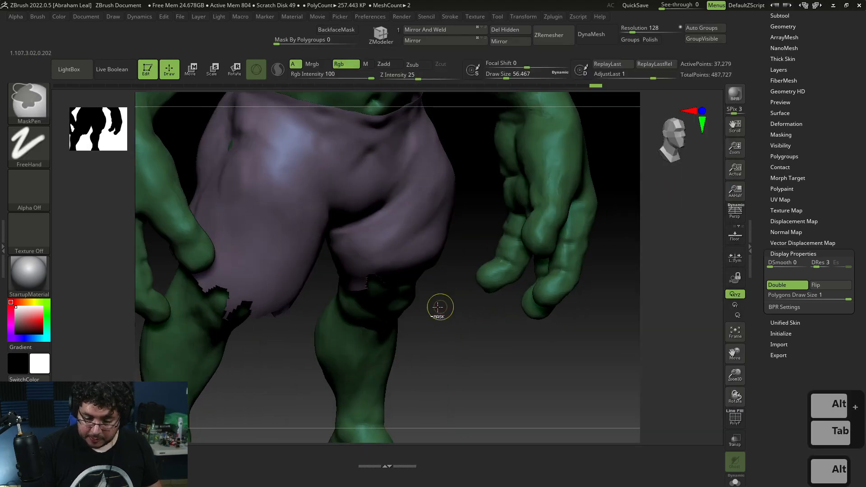
pyautogui.hotkey('ctrl', 'z')
pyautogui.hotkey('ctrl', 'z')
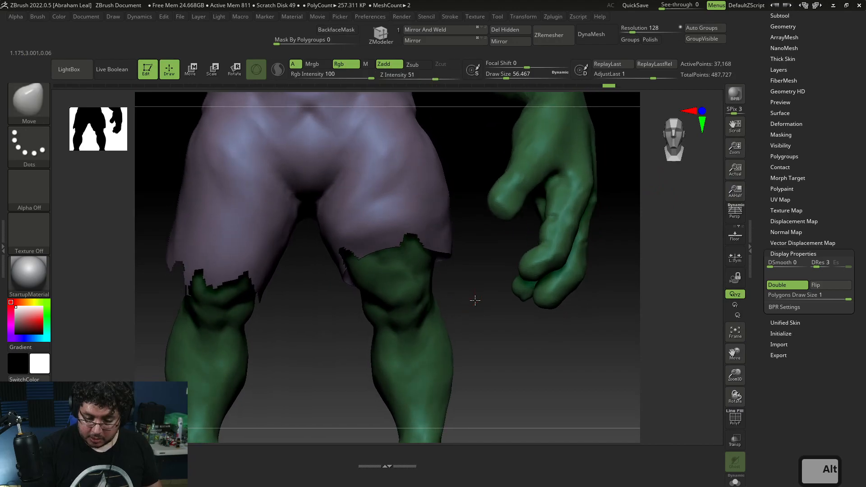
# Step: Hide another lassoed piece at the outer part of the left leg's hem, following the reference painting
pyautogui.moveTo(474, 296); pyautogui.dragTo(422, 304, button='right')
pyautogui.hotkey('alt', 'Tab')
pyautogui.hotkey('alt', 'Tab')
pyautogui.moveTo(532, 300); pyautogui.dragTo(436, 285, button='right')
pyautogui.press('ctrl')
pyautogui.moveTo(445, 312)
pyautogui.keyDown('ctrl'); pyautogui.keyDown('alt'); pyautogui.keyDown('shift'); pyautogui.mouseDown()
pyautogui.moveTo(443, 248)
pyautogui.moveTo(408, 293)
pyautogui.mouseUp(); pyautogui.keyUp('shift'); pyautogui.keyUp('alt'); pyautogui.keyUp('ctrl')
pyautogui.moveTo(403, 379)
pyautogui.mouseDown(button='right')
pyautogui.moveTo(445, 316)
pyautogui.moveTo(473, 362)
pyautogui.moveTo(465, 321)
pyautogui.moveTo(496, 348)
pyautogui.mouseUp(button='right')
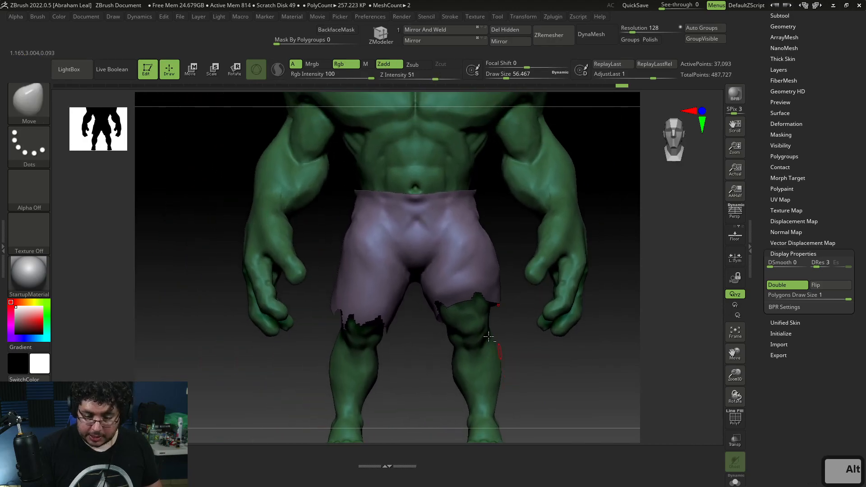
# Step: Examine the waistline in the reference painting and hide small lassoed pieces on both sides of the shorts' front waistband
pyautogui.hotkey('alt', 'Tab')
pyautogui.scroll(7, 504, 329)
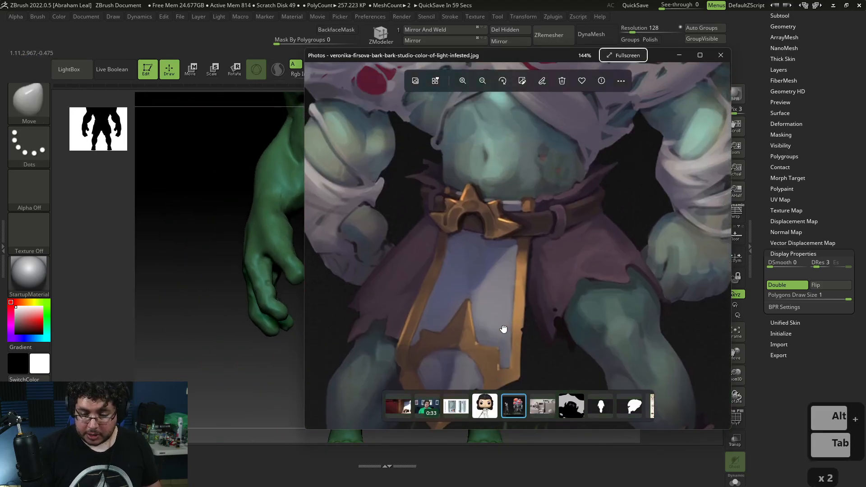
pyautogui.hotkey('alt', 'Tab')
pyautogui.moveTo(466, 249)
pyautogui.keyDown('alt'); pyautogui.mouseDown(button='right')
pyautogui.moveTo(489, 306)
pyautogui.moveTo(487, 248)
pyautogui.mouseUp(button='right'); pyautogui.keyUp('alt')
pyautogui.hotkey('ctrl', 'shift')
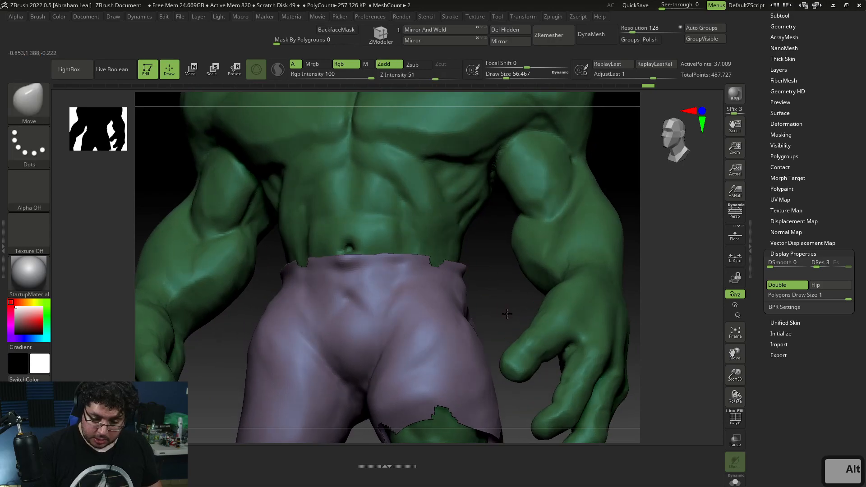
pyautogui.moveTo(505, 313); pyautogui.dragTo(309, 257, button='right')
pyautogui.moveTo(268, 266)
pyautogui.keyDown('ctrl'); pyautogui.keyDown('shift'); pyautogui.mouseDown()
pyautogui.moveTo(254, 273)
pyautogui.moveTo(265, 269)
pyautogui.mouseUp(); pyautogui.keyUp('shift'); pyautogui.keyUp('ctrl')
pyautogui.moveTo(459, 297)
pyautogui.mouseDown(button='right')
pyautogui.moveTo(448, 293)
pyautogui.moveTo(456, 274)
pyautogui.mouseUp(button='right')
# Step: Hide more lassoed notches along the side and back of the waistband
pyautogui.hotkey('ctrl', 'shift')
pyautogui.keyDown('ctrl'); pyautogui.keyDown('alt'); pyautogui.keyDown('shift'); pyautogui.moveTo(456, 273); pyautogui.dragTo(466, 276); pyautogui.keyUp('shift'); pyautogui.keyUp('alt'); pyautogui.keyUp('ctrl')
pyautogui.moveTo(453, 223); pyautogui.dragTo(319, 176, button='right')
pyautogui.keyDown('alt'); pyautogui.moveTo(391, 258); pyautogui.dragTo(451, 276, button='right'); pyautogui.keyUp('alt')
pyautogui.keyDown('ctrl'); pyautogui.keyDown('alt'); pyautogui.keyDown('shift'); pyautogui.moveTo(454, 274); pyautogui.dragTo(461, 281); pyautogui.keyUp('shift'); pyautogui.keyUp('alt'); pyautogui.keyUp('ctrl')
# Step: Undo the last cuts along the back of the waistband and delete the hidden pieces of the shorts
pyautogui.hotkey('ctrl', 'z')
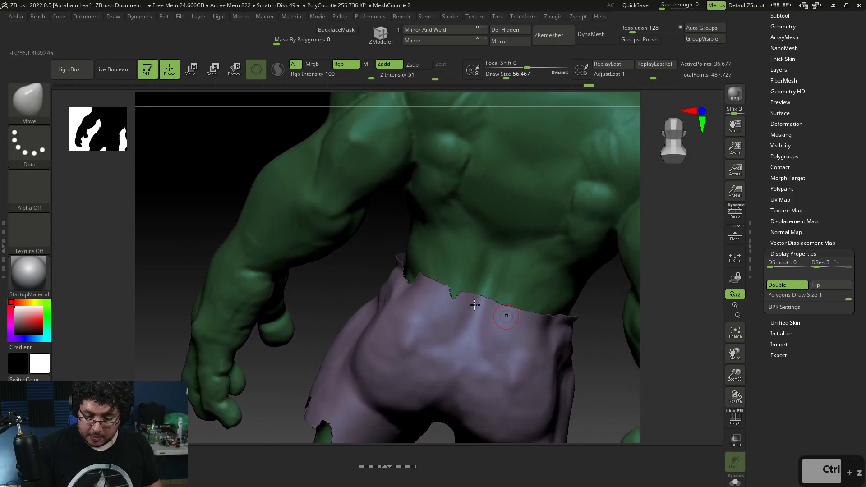
pyautogui.keyDown('shift'); pyautogui.moveTo(351, 270); pyautogui.dragTo(549, 313, button='right'); pyautogui.keyUp('shift')
pyautogui.press('ctrl')
pyautogui.hotkey('ctrl', 'z')
pyautogui.hotkey('ctrl', 'z')
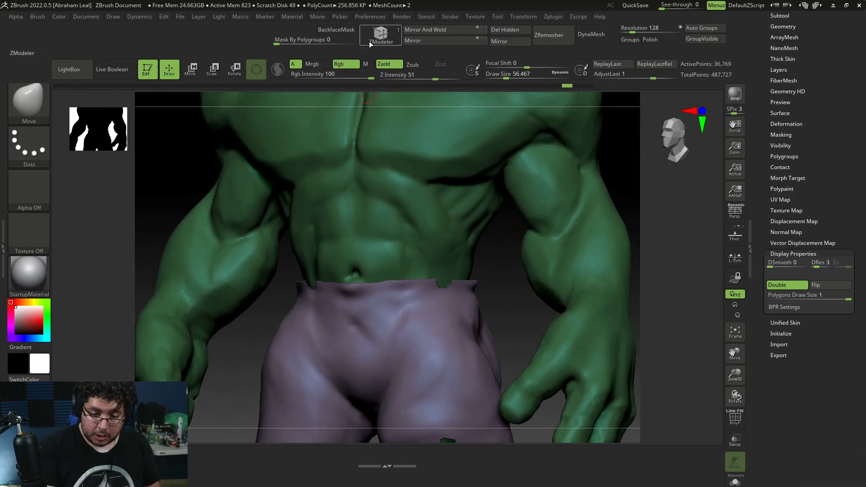
pyautogui.moveTo(508, 315); pyautogui.dragTo(537, 288, button='right')
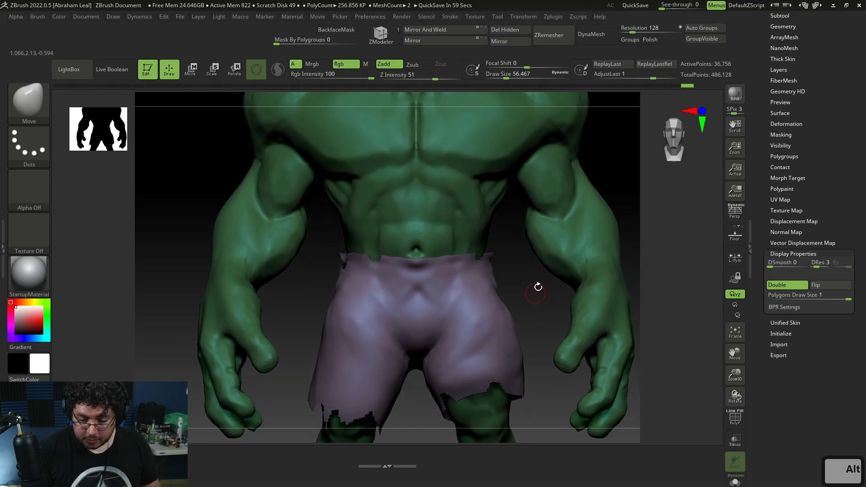
# Step: Select the Move brush and set its draw size to 112
pyautogui.keyDown('alt'); pyautogui.moveTo(537, 320); pyautogui.dragTo(530, 289, button='right'); pyautogui.keyUp('alt')
pyautogui.press('b')
pyautogui.press('m')
pyautogui.press('v')
pyautogui.press('space')
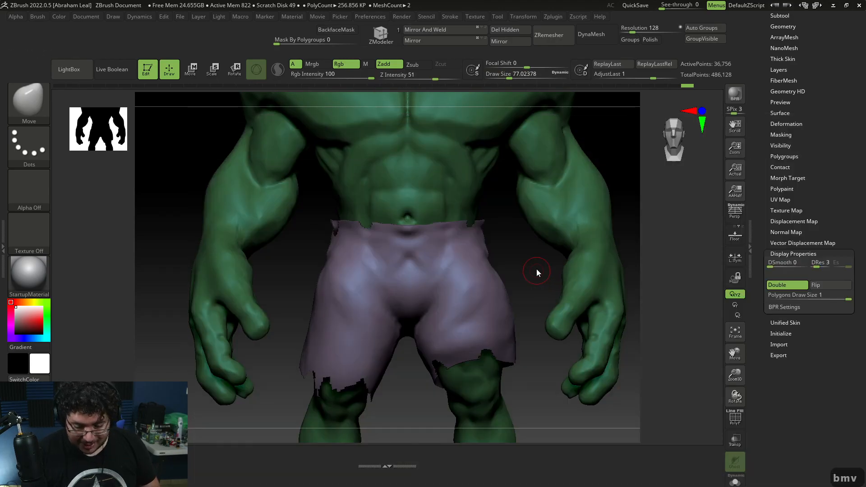
pyautogui.press('space')
pyautogui.moveTo(536, 268); pyautogui.dragTo(553, 269)
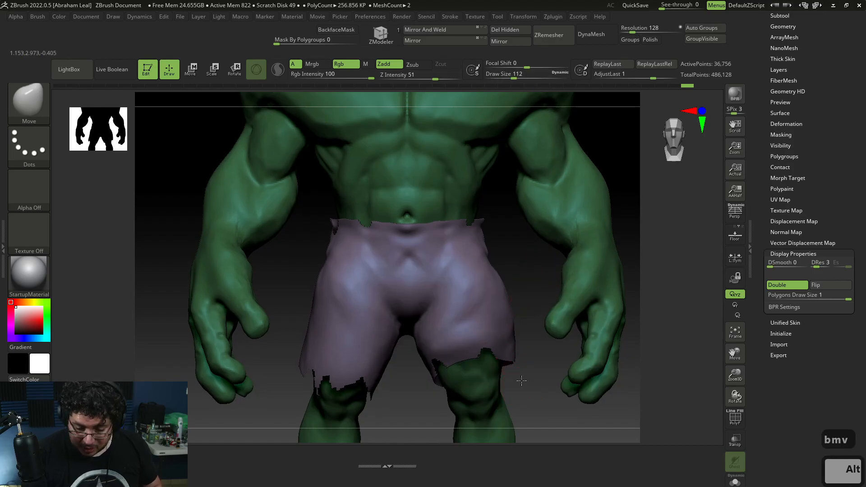
# Step: Check the reference, set the draw size to about 136 and reshape the torn hem of the left leg with the Move brush
pyautogui.hotkey('alt', 'Tab')
pyautogui.hotkey('alt', 'Tab')
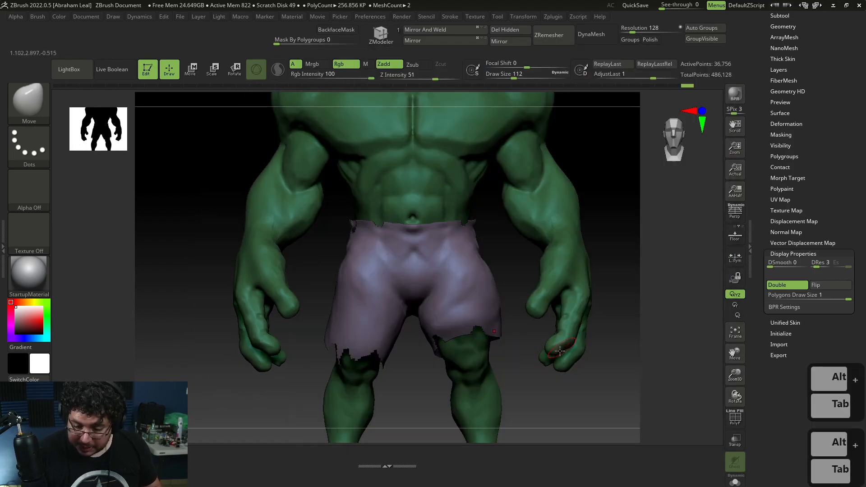
pyautogui.scroll(5, 575, 360)
pyautogui.press('space')
pyautogui.moveTo(579, 309); pyautogui.dragTo(596, 308)
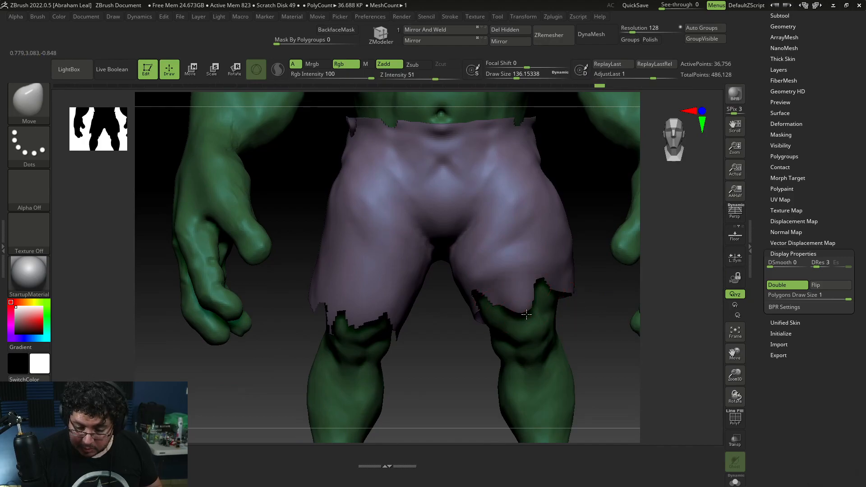
pyautogui.moveTo(583, 317)
pyautogui.mouseDown()
pyautogui.moveTo(528, 325)
pyautogui.moveTo(521, 304)
pyautogui.mouseUp()
pyautogui.moveTo(514, 374)
pyautogui.mouseDown()
pyautogui.moveTo(555, 377)
pyautogui.moveTo(535, 306)
pyautogui.moveTo(586, 329)
pyautogui.mouseUp()
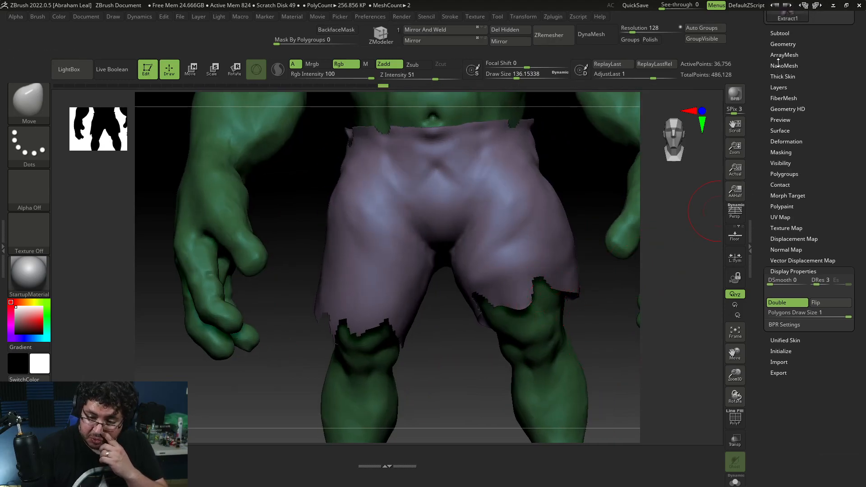
# Step: Try to remesh the jagged shorts with ZRemesher at a target polygon count of 5
pyautogui.click(784, 53)
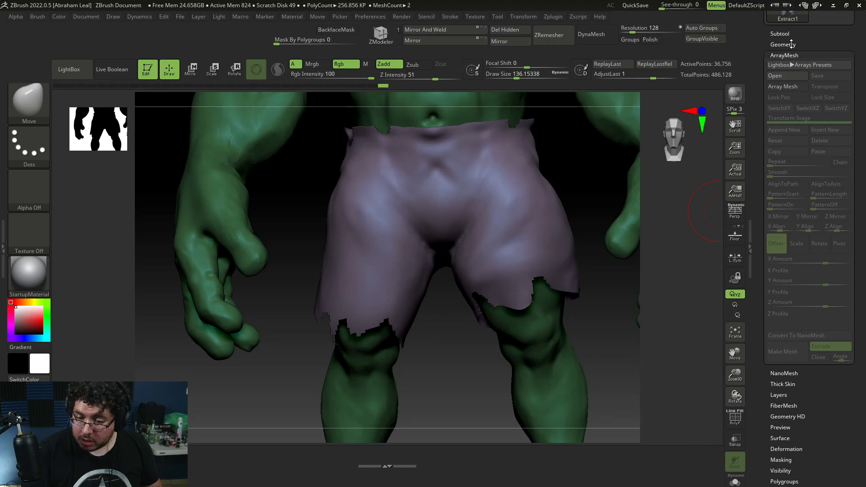
pyautogui.click(784, 44)
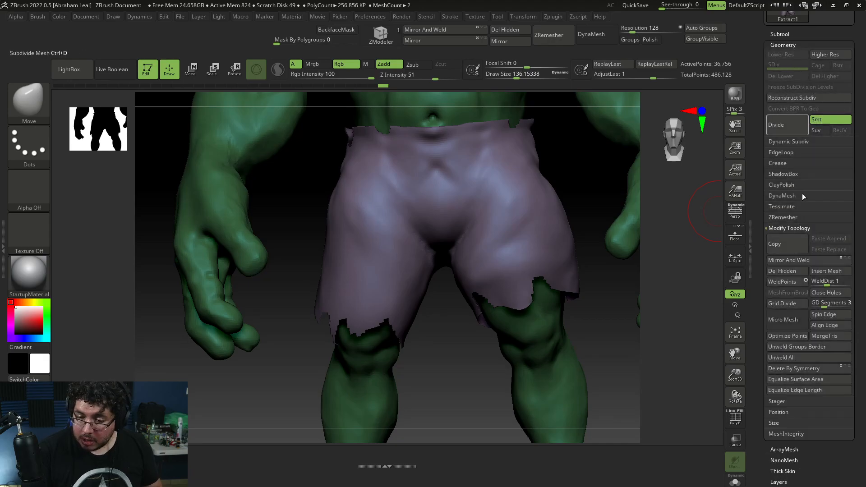
pyautogui.click(783, 218)
pyautogui.click(784, 232)
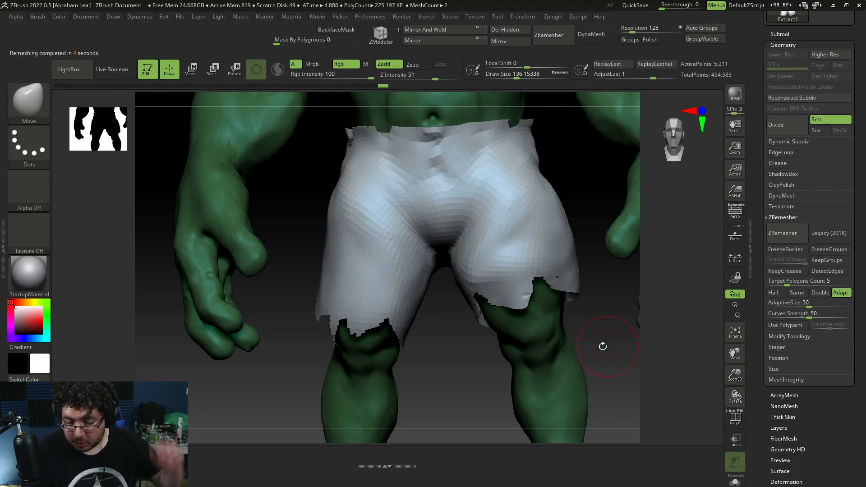
pyautogui.moveTo(600, 344); pyautogui.dragTo(683, 325)
pyautogui.hotkey('ctrl', 'z')
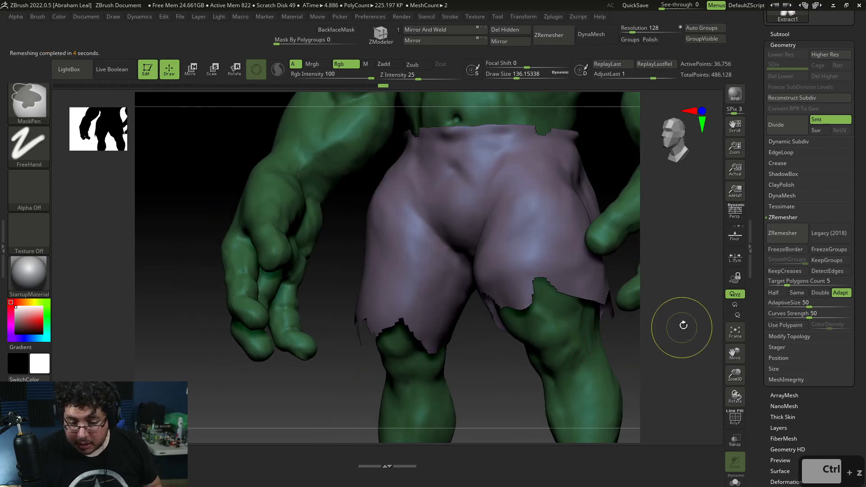
# Step: Smooth the jagged edges of the shorts with the Polish By Features deformation
pyautogui.moveTo(855, 374); pyautogui.dragTo(843, 292)
pyautogui.click(800, 269)
pyautogui.moveTo(860, 215); pyautogui.dragTo(860, 306)
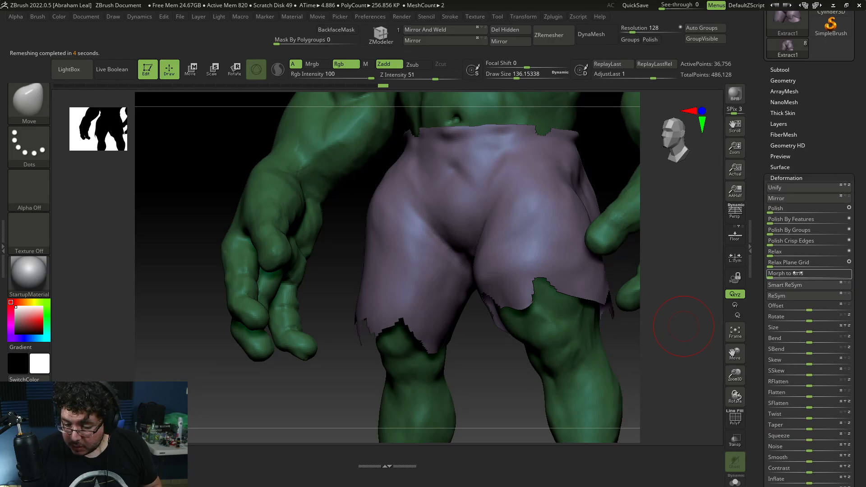
pyautogui.click(794, 219)
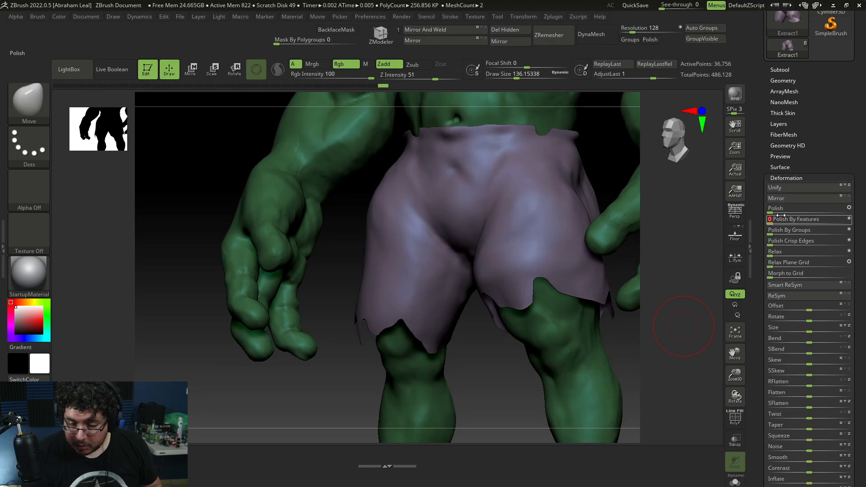
pyautogui.moveTo(615, 338); pyautogui.dragTo(596, 317)
pyautogui.keyDown('shift'); pyautogui.moveTo(586, 348); pyautogui.dragTo(604, 361); pyautogui.keyUp('shift')
# Step: Remesh the polished shorts with ZRemesher at a target polygon count of 5
pyautogui.click(795, 80)
pyautogui.click(783, 187)
pyautogui.click(793, 208)
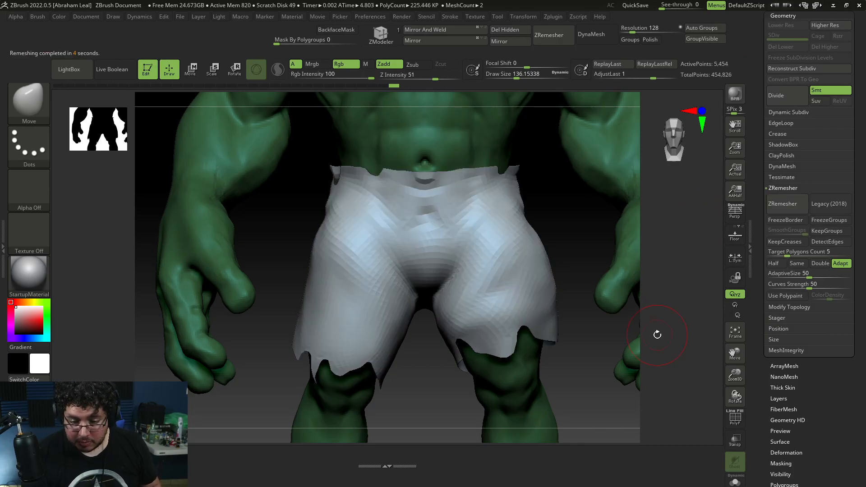
pyautogui.moveTo(582, 363); pyautogui.dragTo(553, 374)
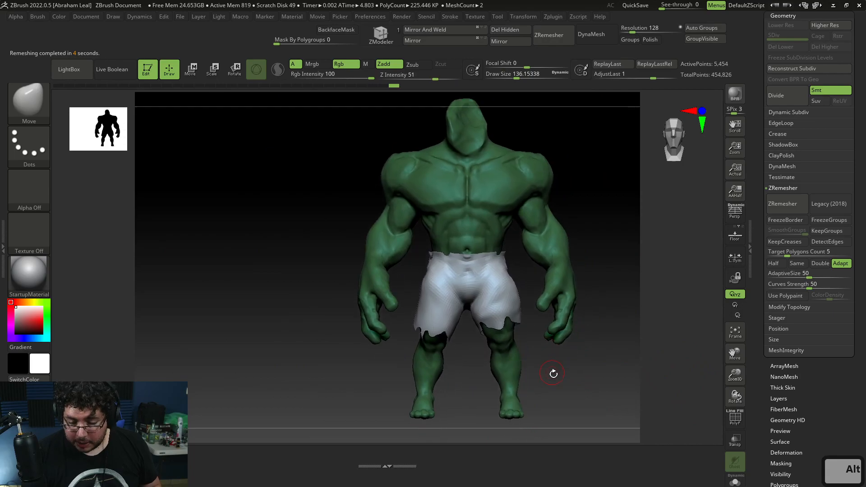
# Step: Check the reference painting and turn on the collision volume for the shorts' cloth dynamics
pyautogui.hotkey('alt', 'Tab')
pyautogui.hotkey('alt', 'Tab')
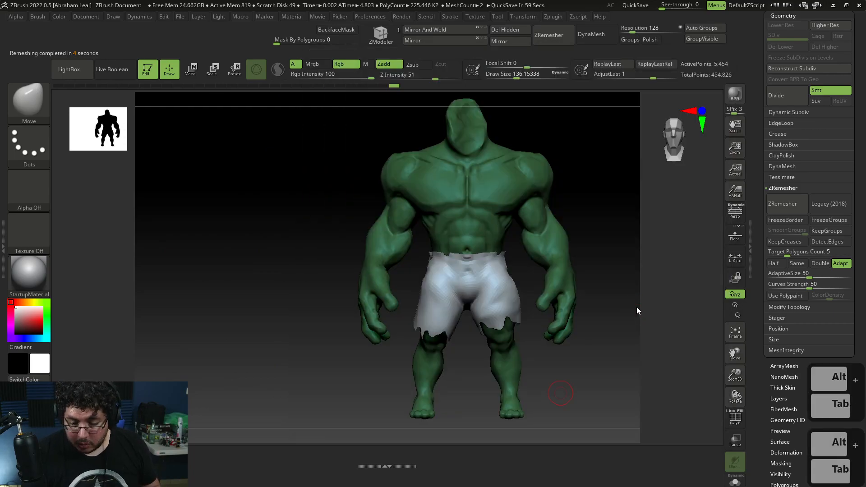
pyautogui.keyDown('alt'); pyautogui.moveTo(582, 356); pyautogui.dragTo(541, 346); pyautogui.keyUp('alt')
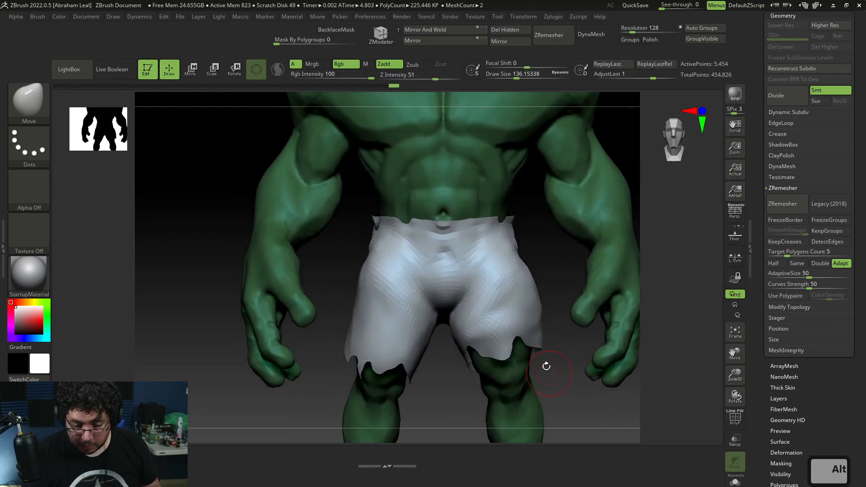
pyautogui.keyDown('alt'); pyautogui.moveTo(557, 381); pyautogui.dragTo(543, 372); pyautogui.keyUp('alt')
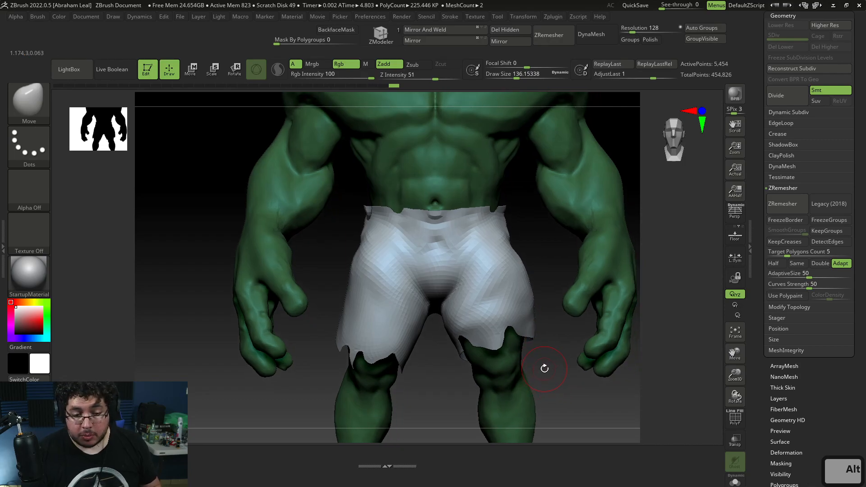
pyautogui.click(139, 17)
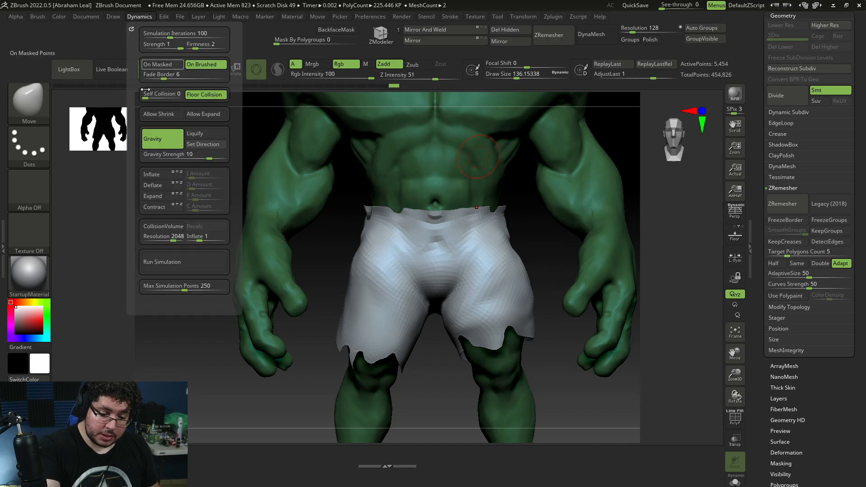
pyautogui.click(172, 230)
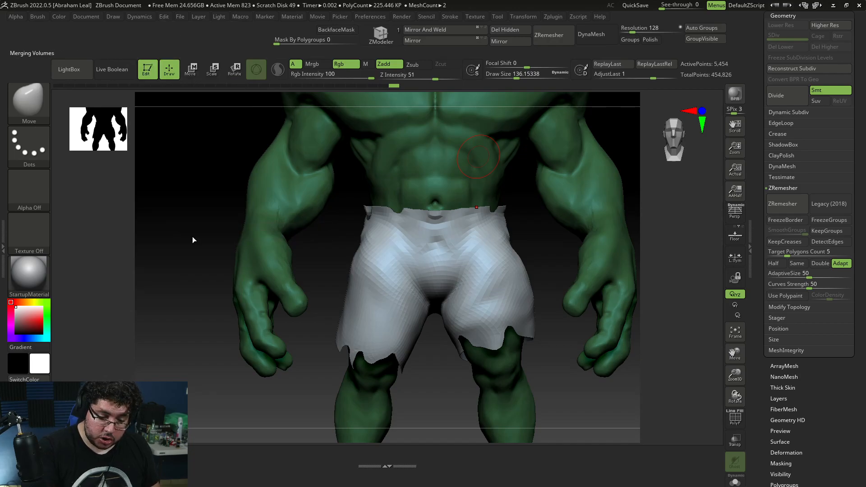
# Step: Try running the gravity cloth simulation on the unmasked shorts, and undo it
pyautogui.click(148, 19)
pyautogui.click(194, 262)
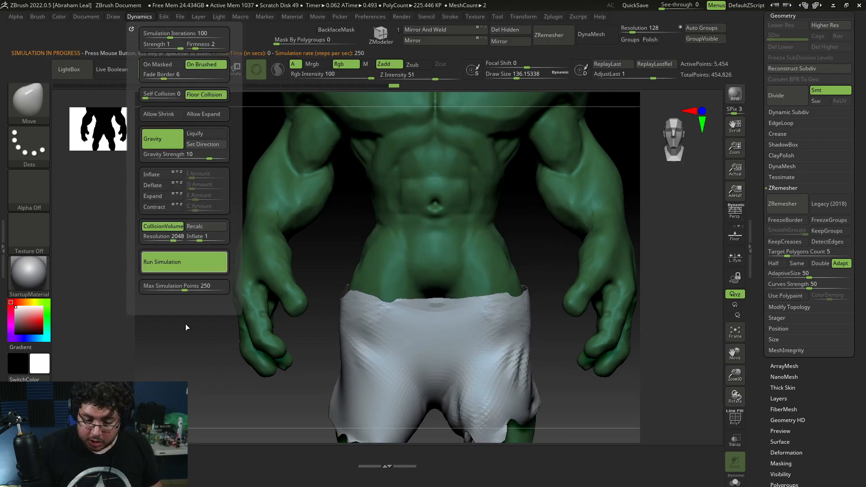
pyautogui.hotkey('ctrl', 'z')
pyautogui.hotkey('ctrl', 'z')
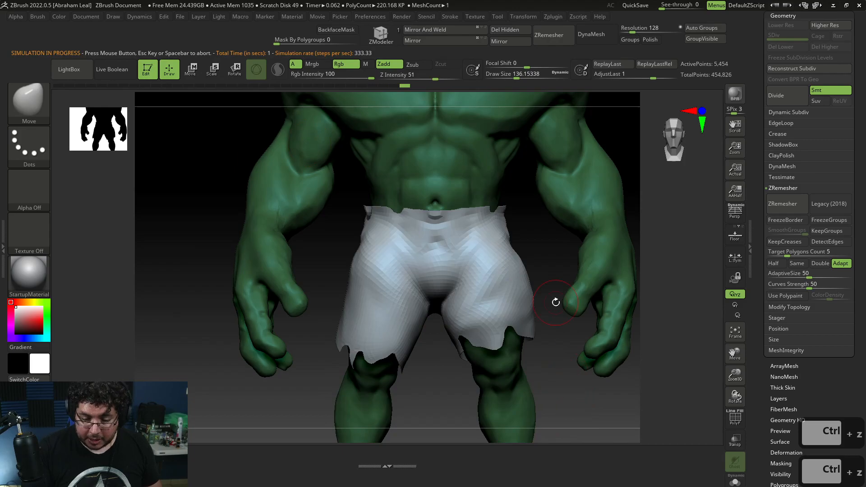
# Step: Set the draw size to about 172 and mask the upper part of the shorts around the waist
pyautogui.press('space')
pyautogui.moveTo(522, 217); pyautogui.dragTo(526, 217)
pyautogui.moveTo(364, 238)
pyautogui.keyDown('ctrl'); pyautogui.mouseDown()
pyautogui.moveTo(477, 241)
pyautogui.moveTo(344, 242)
pyautogui.moveTo(516, 225)
pyautogui.moveTo(316, 251)
pyautogui.mouseUp(); pyautogui.keyUp('ctrl')
pyautogui.moveTo(543, 234)
pyautogui.mouseDown()
pyautogui.moveTo(473, 238)
pyautogui.moveTo(541, 240)
pyautogui.moveTo(566, 184)
pyautogui.mouseUp()
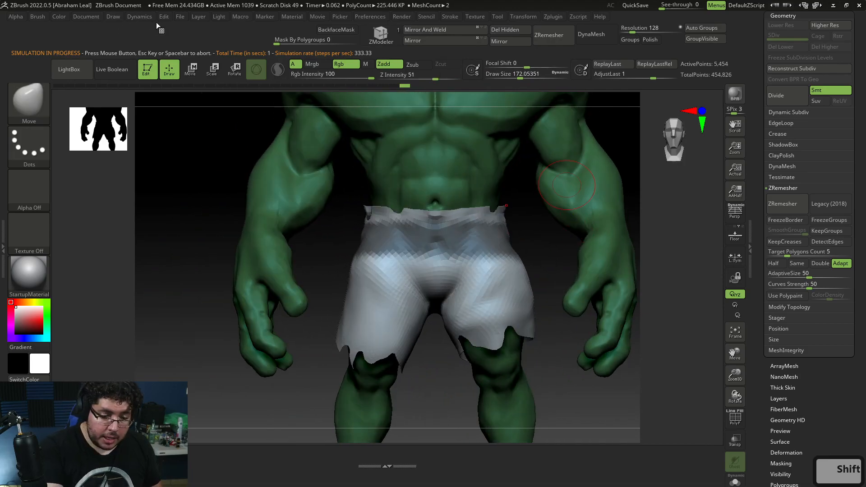
# Step: Try running the cloth simulation on the shorts with the waist masked, and undo it
pyautogui.click(145, 18)
pyautogui.click(197, 269)
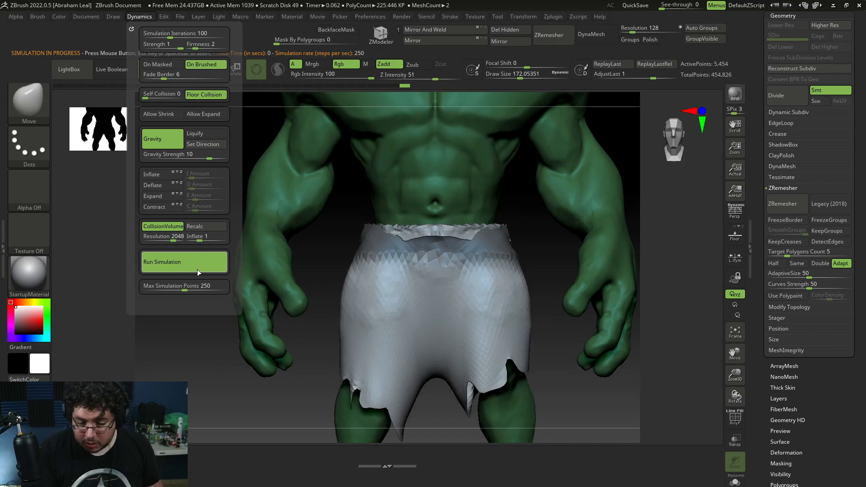
pyautogui.keyDown('alt'); pyautogui.moveTo(551, 392); pyautogui.dragTo(554, 318); pyautogui.keyUp('alt')
pyautogui.hotkey('ctrl', 'z')
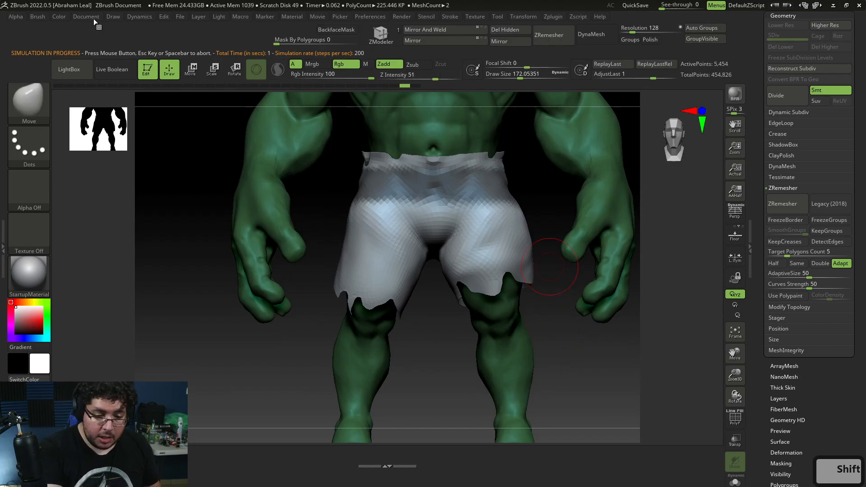
# Step: Set the gravity strength to about 1.96 and the simulation iterations to 171, and run the cloth simulation on the masked shorts
pyautogui.click(139, 17)
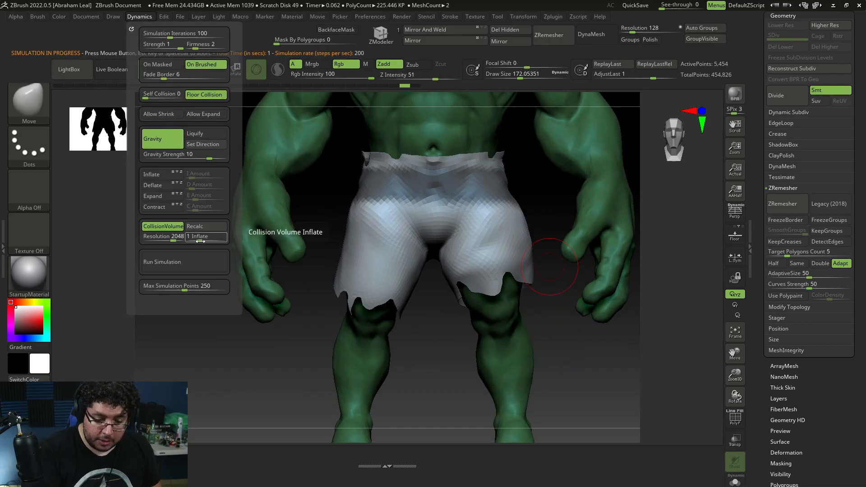
pyautogui.moveTo(202, 155); pyautogui.dragTo(204, 155)
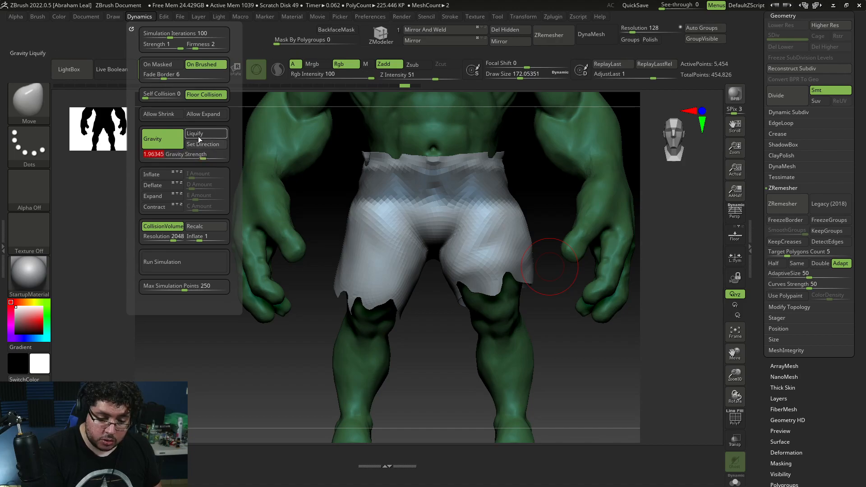
pyautogui.moveTo(172, 35); pyautogui.dragTo(181, 35)
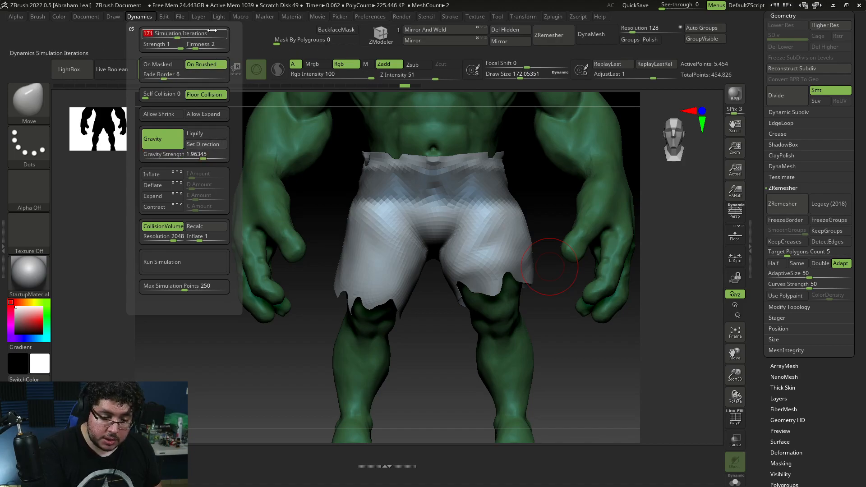
pyautogui.click(148, 17)
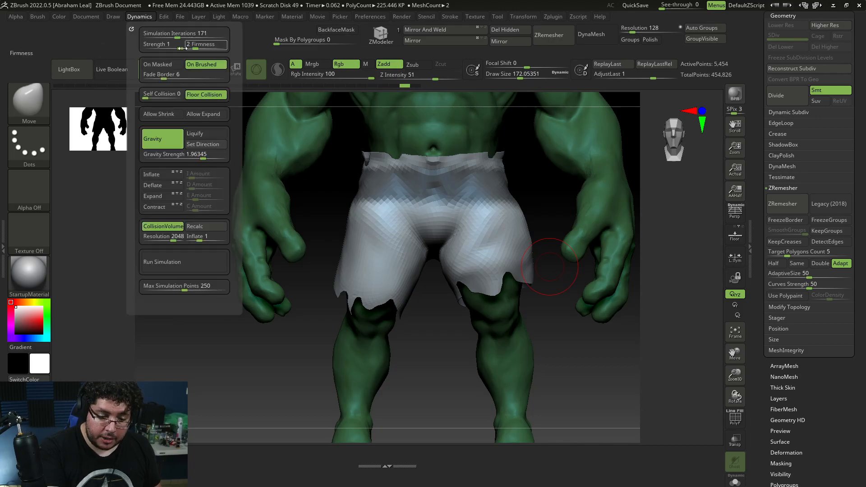
pyautogui.click(190, 264)
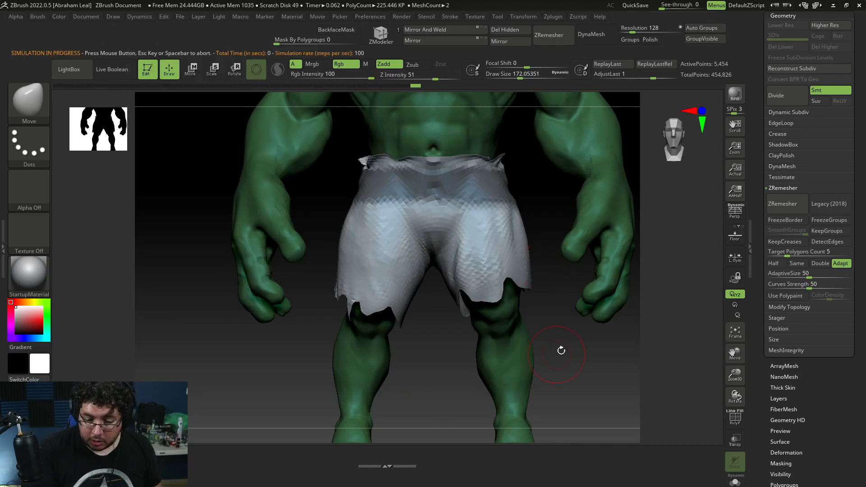
# Step: Raise the simulation iterations to 324 and run the cloth simulation on the shorts again
pyautogui.click(139, 18)
pyautogui.click(184, 261)
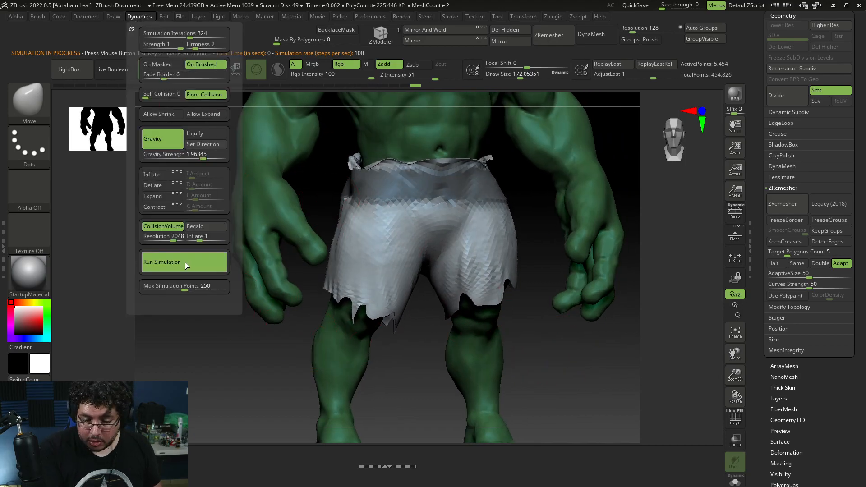
pyautogui.moveTo(519, 342)
pyautogui.mouseDown()
pyautogui.moveTo(576, 373)
pyautogui.moveTo(551, 344)
pyautogui.moveTo(547, 377)
pyautogui.moveTo(528, 359)
pyautogui.moveTo(624, 387)
pyautogui.moveTo(658, 408)
pyautogui.mouseUp()
pyautogui.moveTo(613, 276)
pyautogui.keyDown('alt'); pyautogui.mouseDown()
pyautogui.moveTo(570, 322)
pyautogui.moveTo(600, 313)
pyautogui.mouseUp(); pyautogui.keyUp('alt')
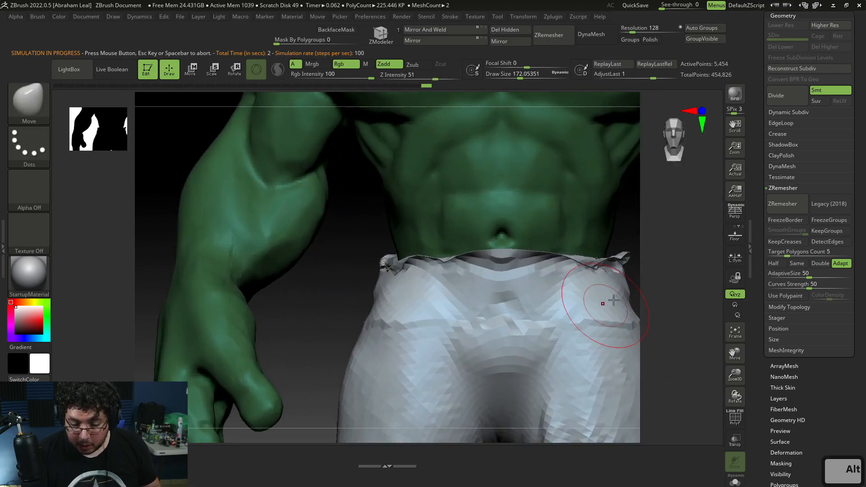
# Step: Smooth the crease left along the mask border on the front and around the hips of the shorts
pyautogui.keyDown('shift'); pyautogui.moveTo(402, 342); pyautogui.dragTo(421, 341); pyautogui.keyUp('shift')
pyautogui.keyDown('alt'); pyautogui.moveTo(657, 271); pyautogui.dragTo(577, 260); pyautogui.keyUp('alt')
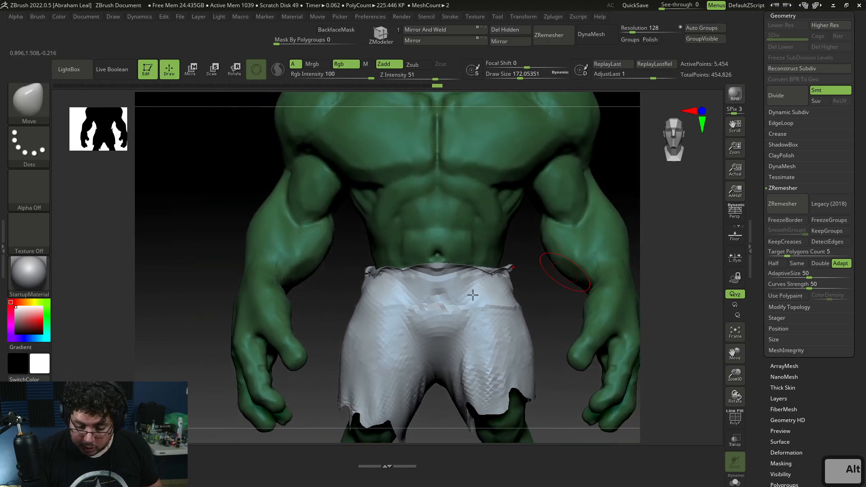
pyautogui.keyDown('shift'); pyautogui.moveTo(400, 308); pyautogui.dragTo(440, 306); pyautogui.keyUp('shift')
pyautogui.moveTo(528, 298); pyautogui.dragTo(591, 277)
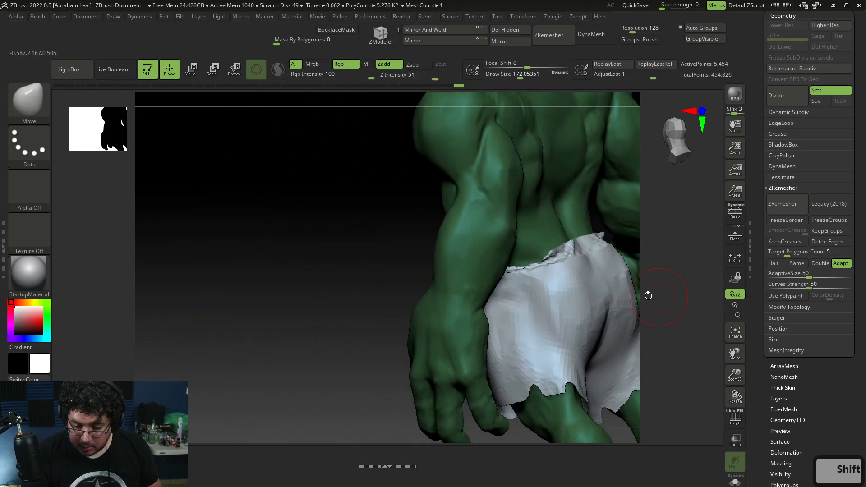
pyautogui.keyDown('shift'); pyautogui.moveTo(675, 282); pyautogui.dragTo(699, 269); pyautogui.keyUp('shift')
pyautogui.moveTo(527, 277)
pyautogui.keyDown('alt'); pyautogui.mouseDown()
pyautogui.moveTo(509, 281)
pyautogui.moveTo(539, 269)
pyautogui.mouseUp(); pyautogui.keyUp('alt')
# Step: Check the torn waist in the reference painting and pull the waistband corner at the character's left hip upward with ClothPull
pyautogui.hotkey('alt', 'Tab')
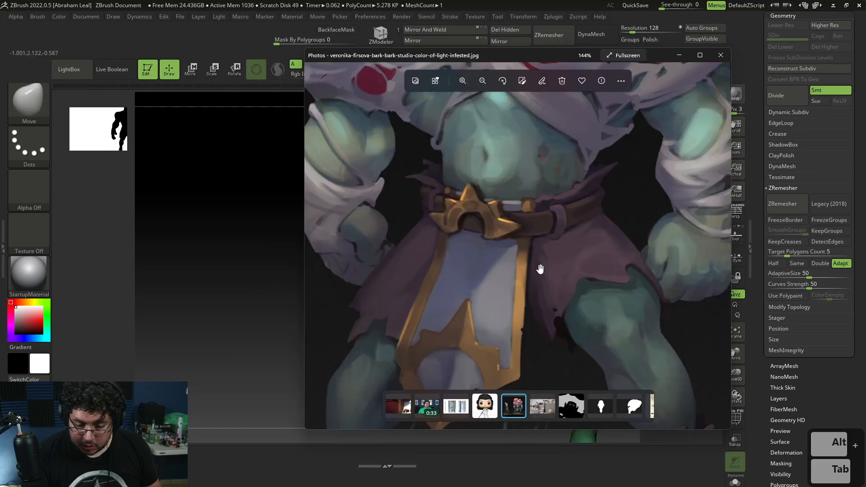
pyautogui.hotkey('alt', 'Tab')
pyautogui.moveTo(671, 270)
pyautogui.keyDown('alt'); pyautogui.mouseDown()
pyautogui.moveTo(448, 323)
pyautogui.moveTo(531, 338)
pyautogui.moveTo(503, 319)
pyautogui.mouseUp(); pyautogui.keyUp('alt')
pyautogui.press('b')
pyautogui.press('m')
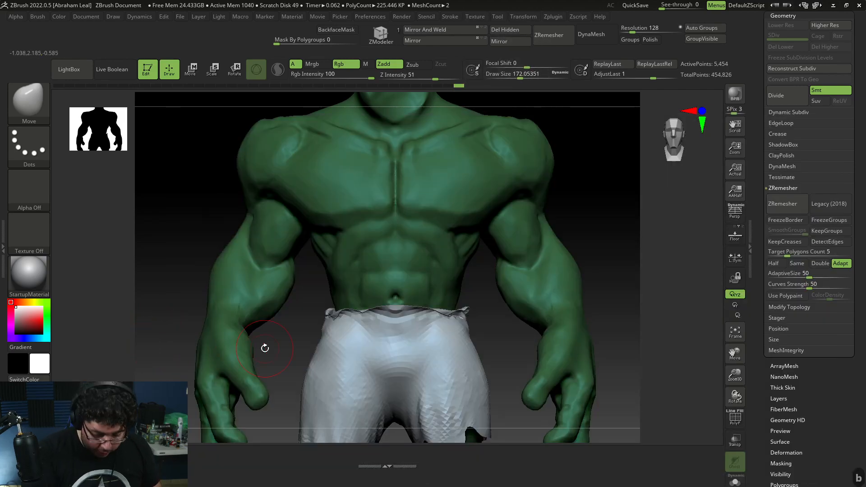
pyautogui.press('b')
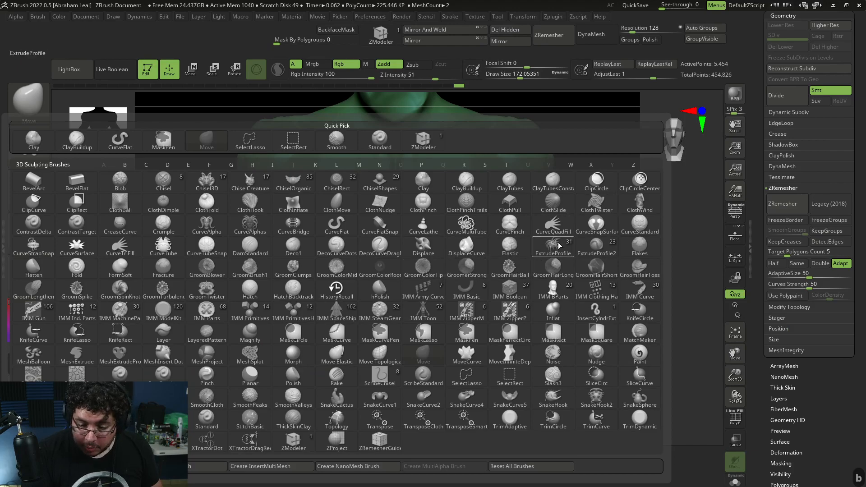
pyautogui.click(509, 208)
pyautogui.moveTo(468, 308)
pyautogui.mouseDown()
pyautogui.moveTo(480, 294)
pyautogui.moveTo(472, 297)
pyautogui.mouseUp()
pyautogui.moveTo(563, 290); pyautogui.dragTo(479, 296)
# Step: Pull out and smooth the torn waistband flap at the character's right hip with the ClothPull brush
pyautogui.moveTo(494, 319)
pyautogui.mouseDown()
pyautogui.moveTo(499, 296)
pyautogui.moveTo(514, 292)
pyautogui.mouseUp()
pyautogui.moveTo(611, 311); pyautogui.dragTo(567, 282)
pyautogui.moveTo(573, 296); pyautogui.dragTo(587, 292)
pyautogui.moveTo(641, 296); pyautogui.dragTo(507, 307)
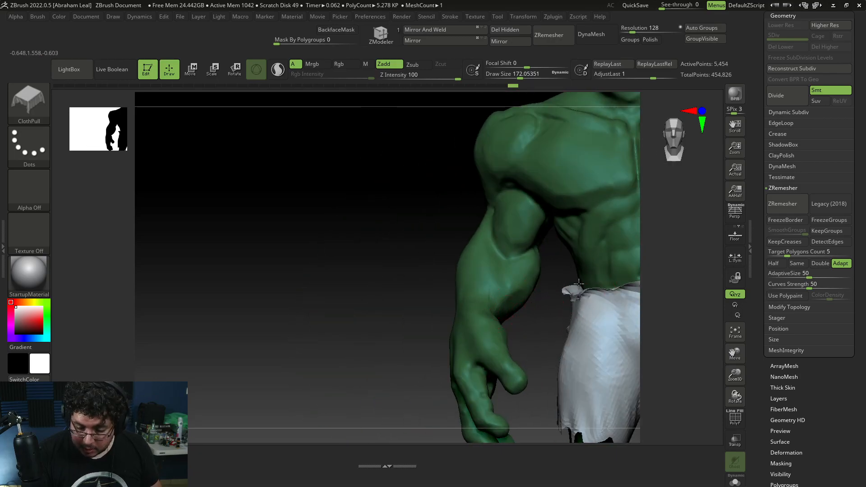
pyautogui.moveTo(550, 328); pyautogui.dragTo(525, 328)
pyautogui.moveTo(604, 289); pyautogui.dragTo(556, 289)
pyautogui.keyDown('alt'); pyautogui.moveTo(462, 257); pyautogui.dragTo(349, 253); pyautogui.keyUp('alt')
pyautogui.keyDown('shift'); pyautogui.moveTo(600, 280); pyautogui.dragTo(619, 278); pyautogui.keyUp('shift')
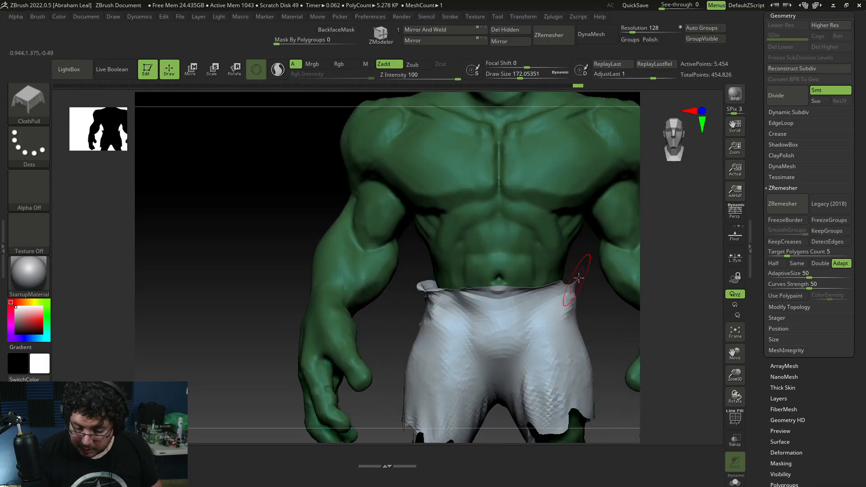
# Step: Stretch the waistband corner at the character's left hip into an outward point with the ClothMove brush
pyautogui.press('b')
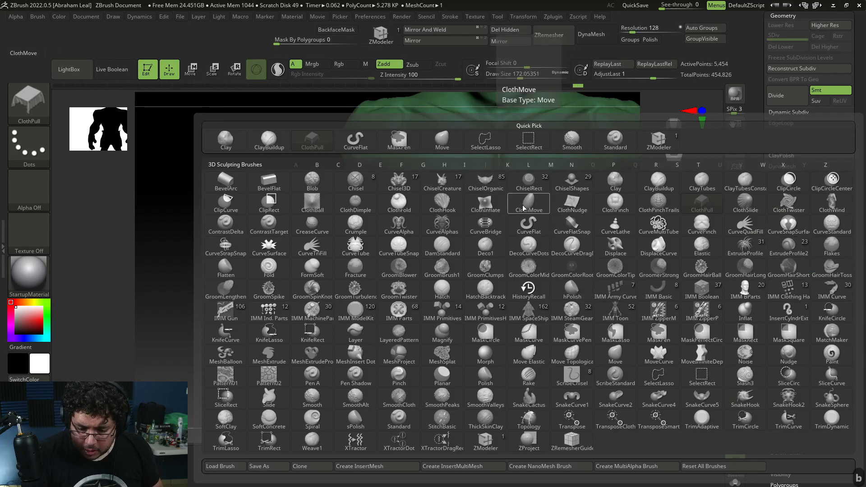
pyautogui.click(570, 198)
pyautogui.moveTo(585, 272); pyautogui.dragTo(584, 264)
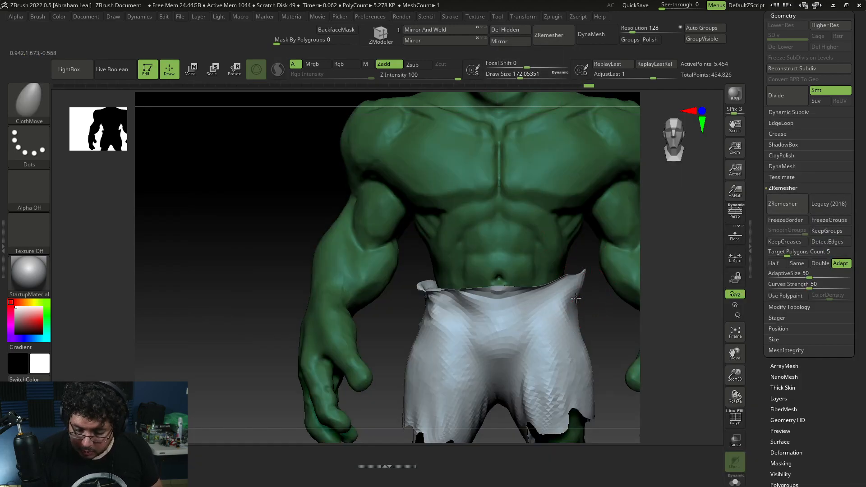
# Step: Raise the torn waistband flap at the character's right hip and shape folds across the front waist with ClothMove
pyautogui.moveTo(575, 310); pyautogui.dragTo(650, 290, button='right')
pyautogui.moveTo(421, 340); pyautogui.dragTo(551, 288, button='right')
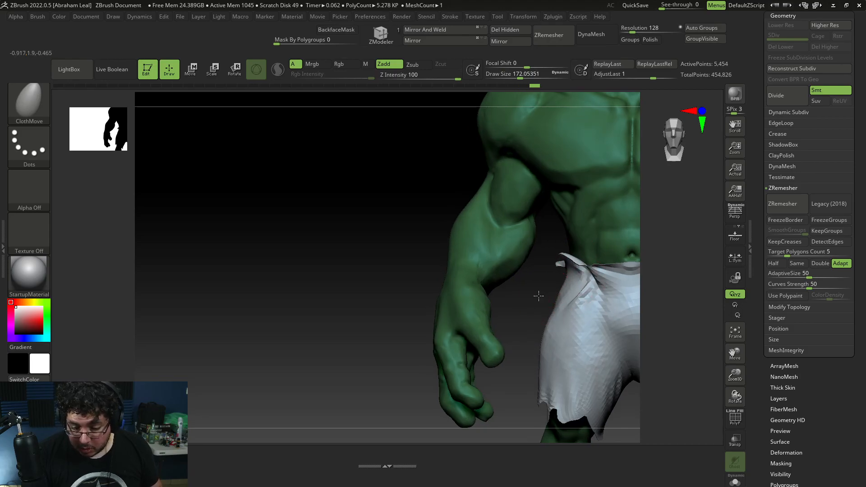
pyautogui.keyDown('alt'); pyautogui.moveTo(540, 295); pyautogui.dragTo(540, 290, button='right'); pyautogui.keyUp('alt')
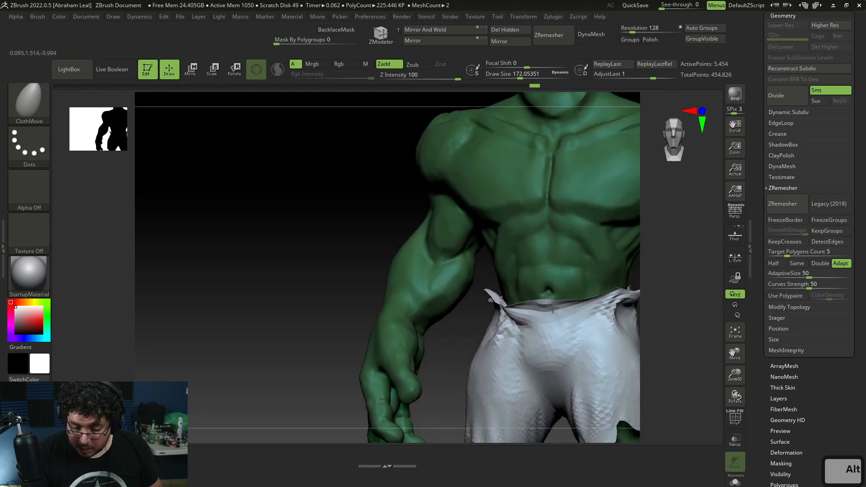
pyautogui.keyDown('alt'); pyautogui.moveTo(646, 284); pyautogui.dragTo(559, 284, button='right'); pyautogui.keyUp('alt')
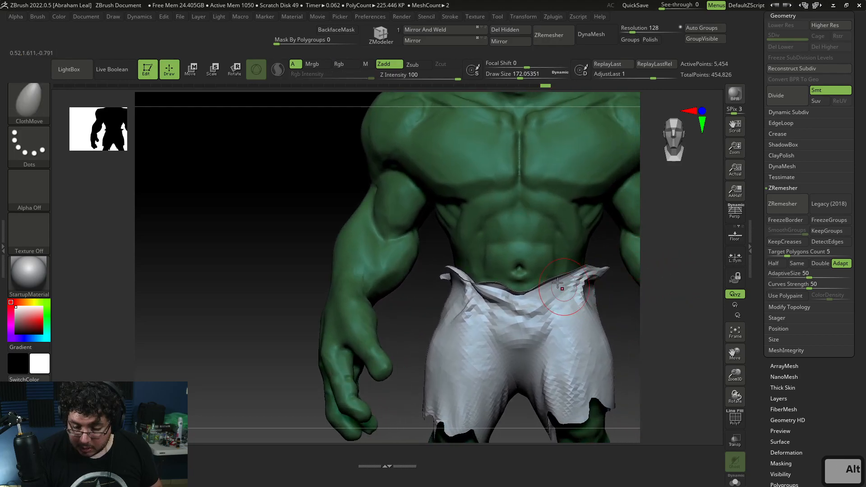
pyautogui.keyDown('alt'); pyautogui.click(469, 278); pyautogui.keyUp('alt')
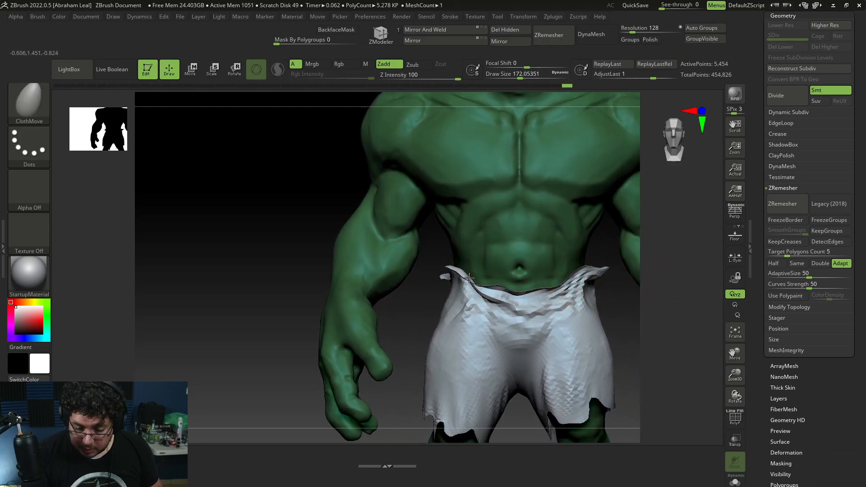
pyautogui.moveTo(622, 319)
pyautogui.mouseDown(button='right')
pyautogui.moveTo(600, 356)
pyautogui.moveTo(590, 332)
pyautogui.moveTo(617, 375)
pyautogui.moveTo(607, 375)
pyautogui.moveTo(626, 335)
pyautogui.mouseUp(button='right')
# Step: Check the reference painting, then reshape and smooth the torn hem of the character's right leg with ClothMove
pyautogui.hotkey('alt', 'Tab')
pyautogui.hotkey('alt', 'Tab')
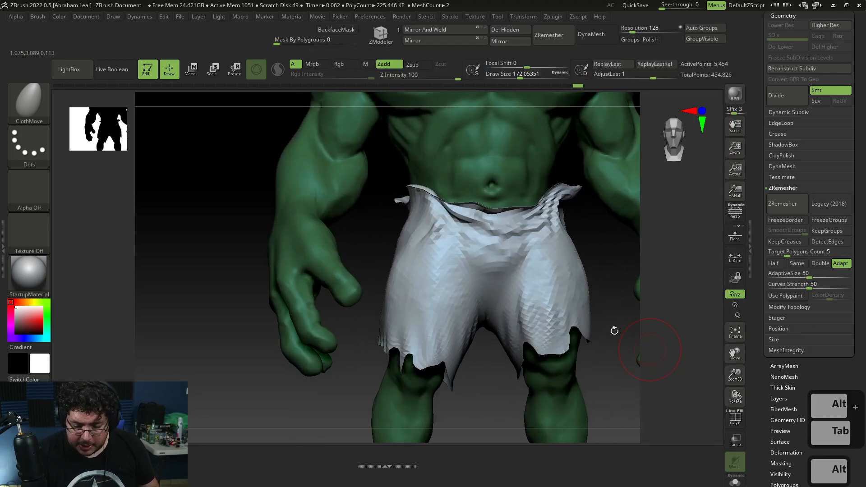
pyautogui.moveTo(411, 370); pyautogui.dragTo(417, 328)
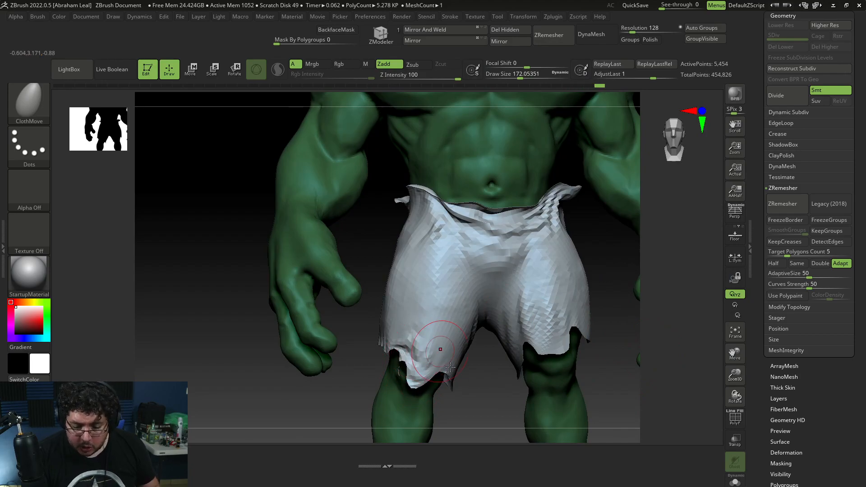
pyautogui.moveTo(417, 328); pyautogui.dragTo(442, 371, button='right')
pyautogui.moveTo(442, 370); pyautogui.dragTo(436, 352)
pyautogui.keyDown('shift'); pyautogui.moveTo(450, 310); pyautogui.dragTo(433, 343); pyautogui.keyUp('shift')
pyautogui.moveTo(526, 399); pyautogui.dragTo(614, 350)
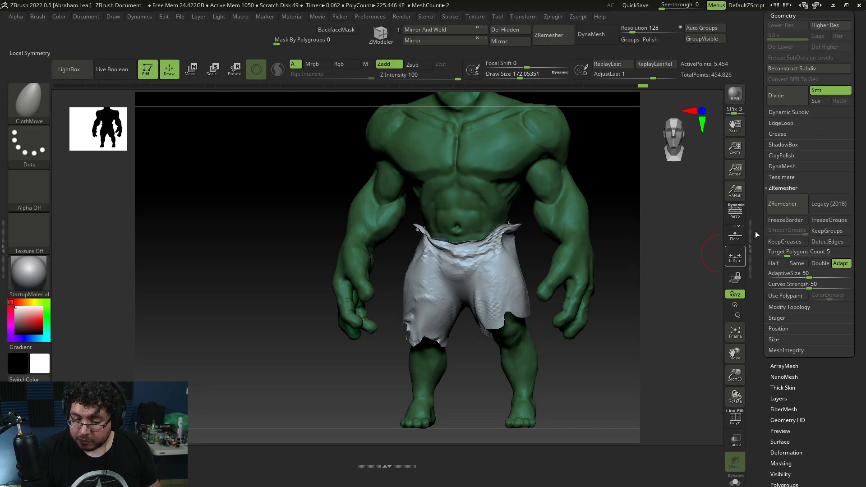
# Step: Enable Dynamic Subdiv on the shorts to smooth their surface
pyautogui.moveTo(864, 179); pyautogui.dragTo(853, 233)
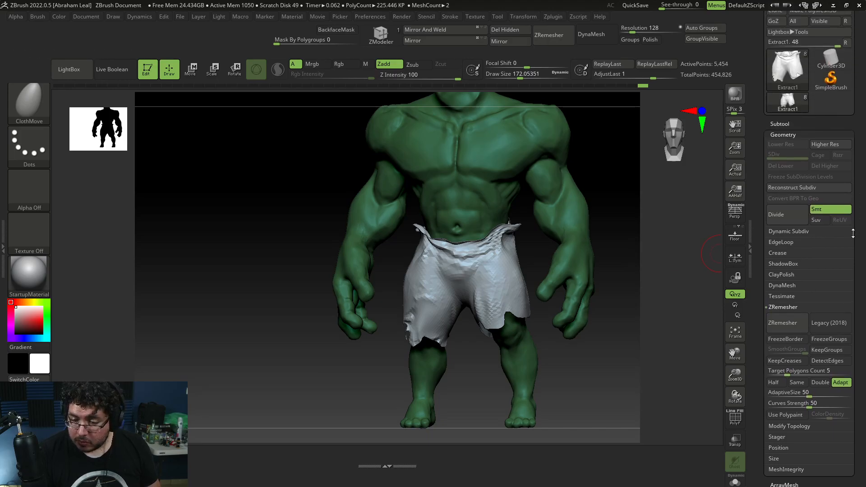
pyautogui.click(789, 231)
pyautogui.click(786, 242)
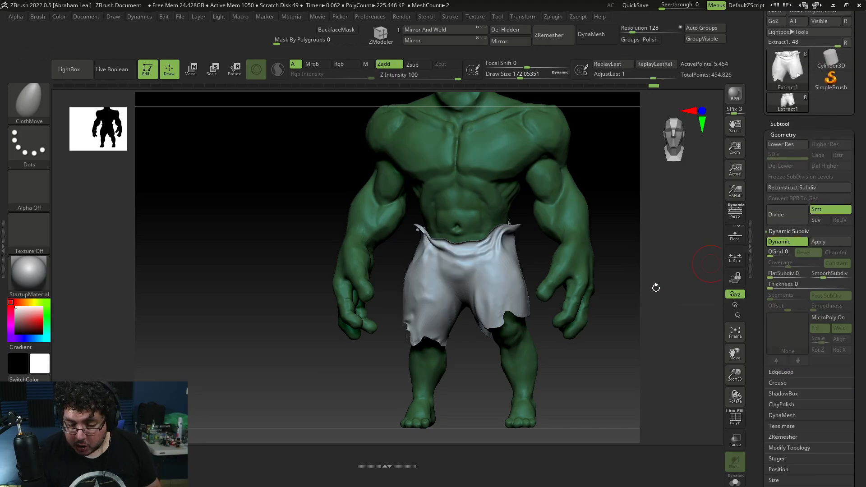
# Step: Give the shorts a dynamic subdivision thickness of 0.02619
pyautogui.keyDown('alt'); pyautogui.moveTo(666, 276); pyautogui.dragTo(567, 335, button='right'); pyautogui.keyUp('alt')
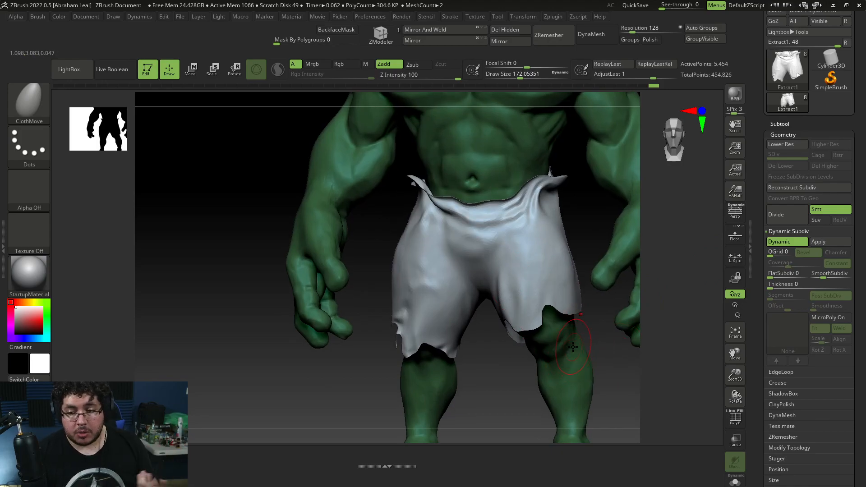
pyautogui.keyDown('alt'); pyautogui.moveTo(609, 353); pyautogui.dragTo(604, 335, button='right'); pyautogui.keyUp('alt')
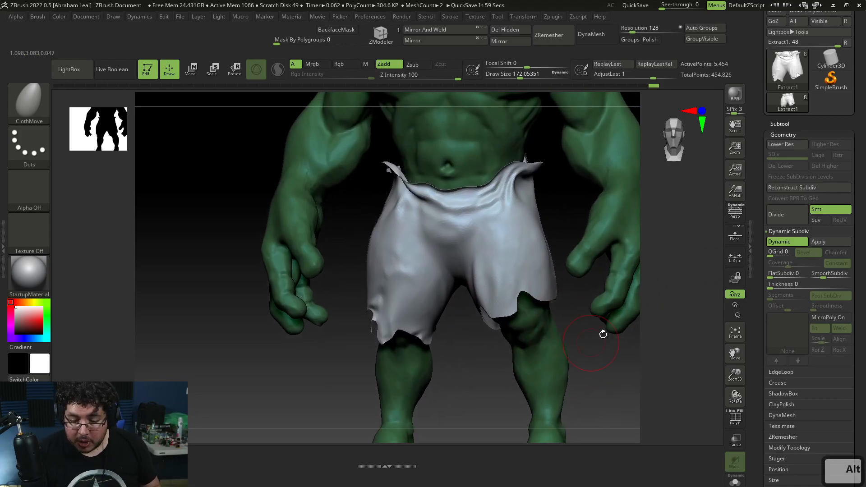
pyautogui.click(784, 289)
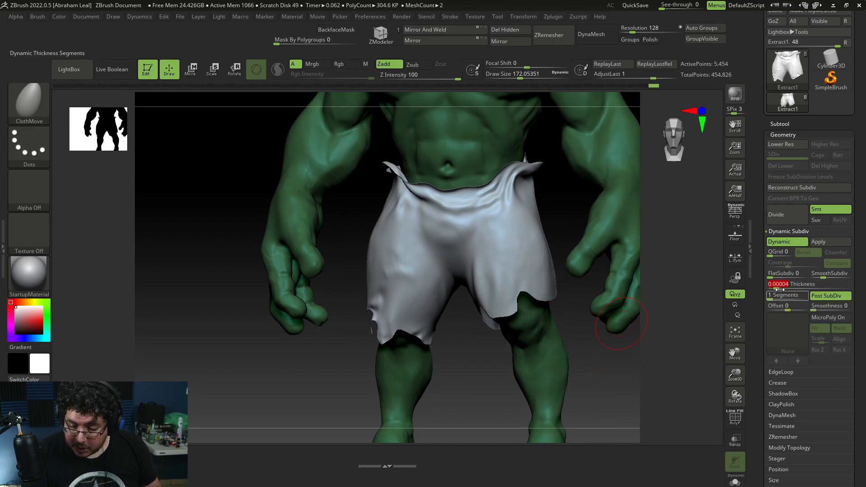
pyautogui.moveTo(779, 288); pyautogui.dragTo(805, 279)
pyautogui.moveTo(669, 302); pyautogui.dragTo(637, 377)
pyautogui.moveTo(598, 322)
pyautogui.mouseDown()
pyautogui.moveTo(616, 338)
pyautogui.moveTo(608, 342)
pyautogui.moveTo(606, 369)
pyautogui.moveTo(605, 320)
pyautogui.mouseUp()
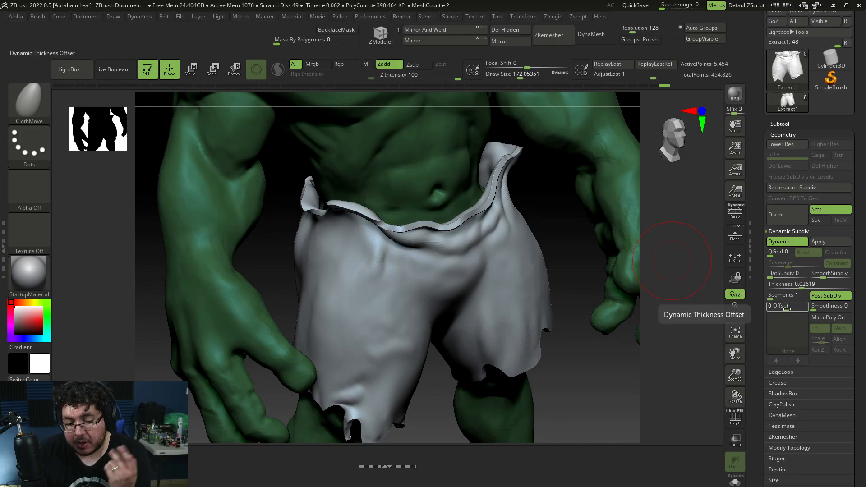
# Step: Set the shorts' dynamic thickness offset to -100
pyautogui.moveTo(788, 312); pyautogui.dragTo(765, 312)
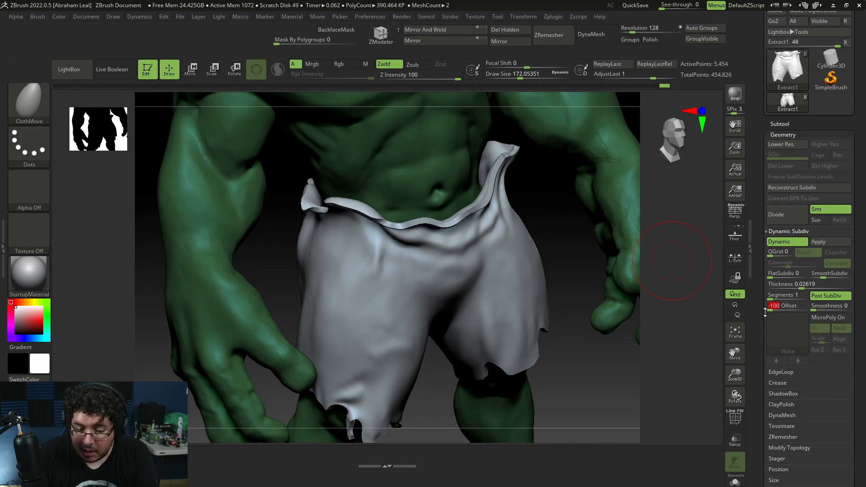
pyautogui.moveTo(582, 340); pyautogui.dragTo(561, 362)
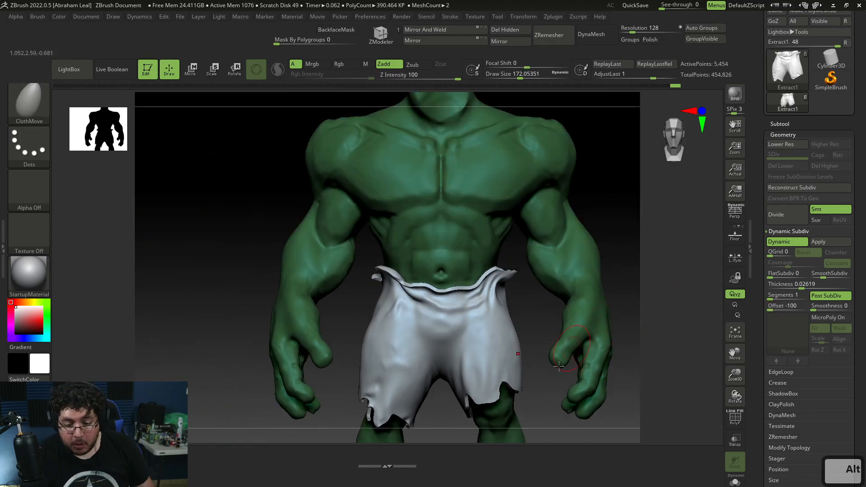
pyautogui.keyDown('alt'); pyautogui.moveTo(643, 308); pyautogui.dragTo(538, 279); pyautogui.keyUp('alt')
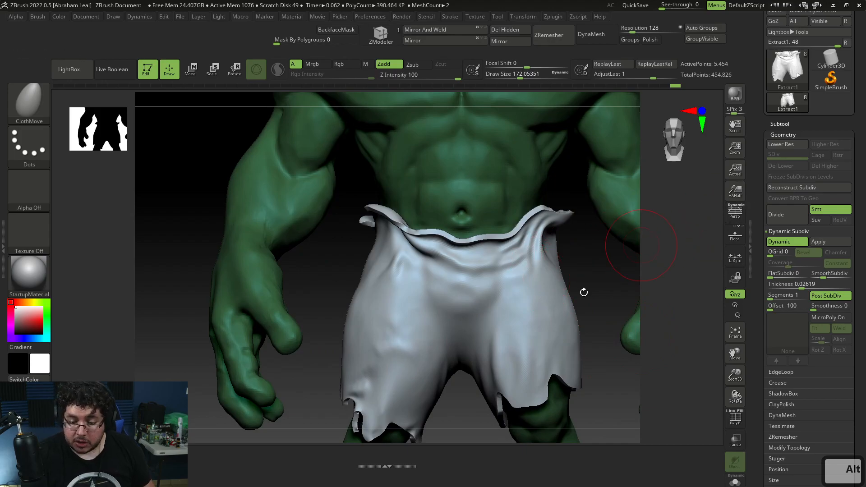
pyautogui.keyDown('alt'); pyautogui.moveTo(581, 295); pyautogui.dragTo(666, 257); pyautogui.keyUp('alt')
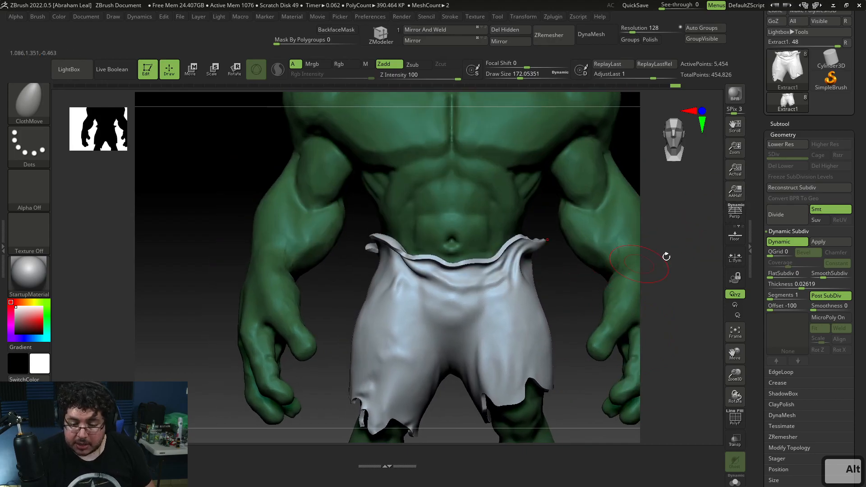
# Step: Apply the dynamic subdivision to the shorts as real geometry and display their wireframe and polygroups
pyautogui.click(820, 242)
pyautogui.click(734, 418)
pyautogui.moveTo(640, 316); pyautogui.dragTo(572, 337)
pyautogui.keyDown('alt'); pyautogui.moveTo(574, 288); pyautogui.dragTo(659, 311); pyautogui.keyUp('alt')
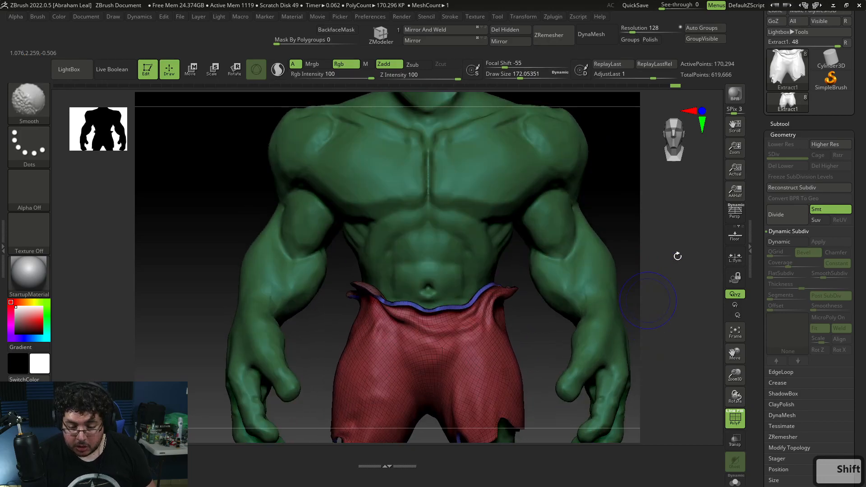
# Step: Find the belt cylinder in the subtool list and make it visible around the character's waist
pyautogui.moveTo(789, 125); pyautogui.dragTo(789, 129)
pyautogui.click(789, 128)
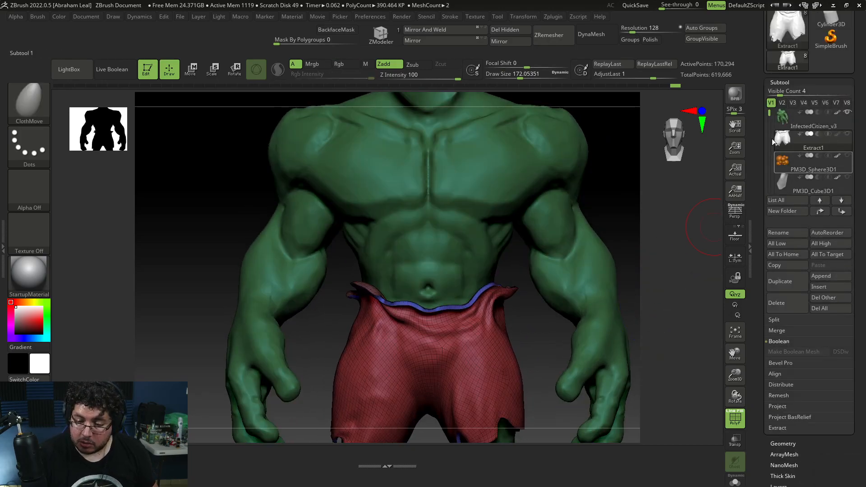
pyautogui.click(847, 156)
# Step: Undo the trial ClothMove strokes on the thickened shorts below the belt
pyautogui.keyDown('alt'); pyautogui.moveTo(537, 319); pyautogui.dragTo(502, 343); pyautogui.keyUp('alt')
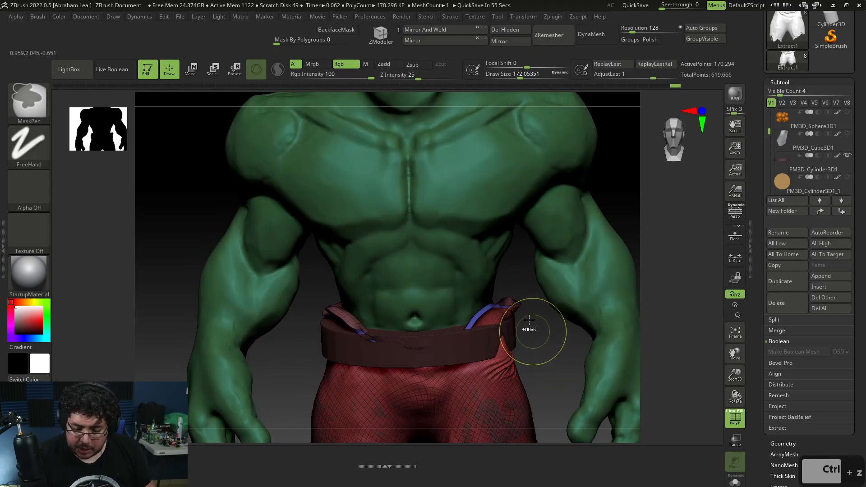
pyautogui.hotkey('ctrl', 'z')
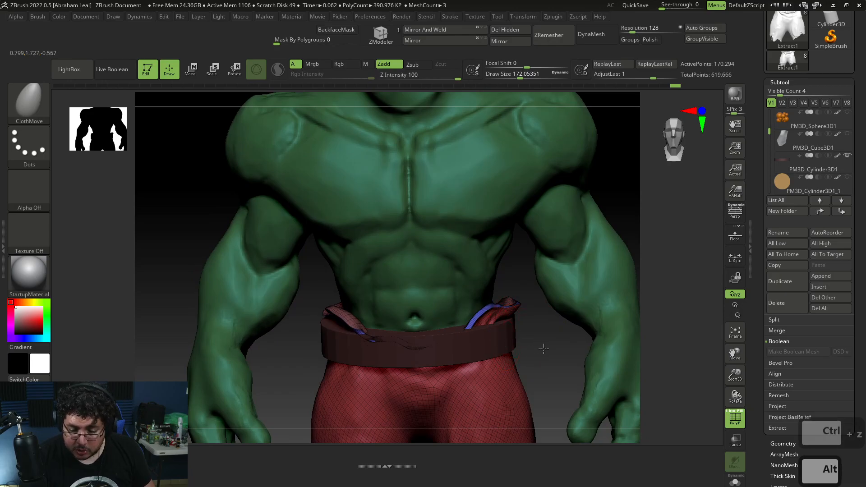
pyautogui.hotkey('ctrl', 'z')
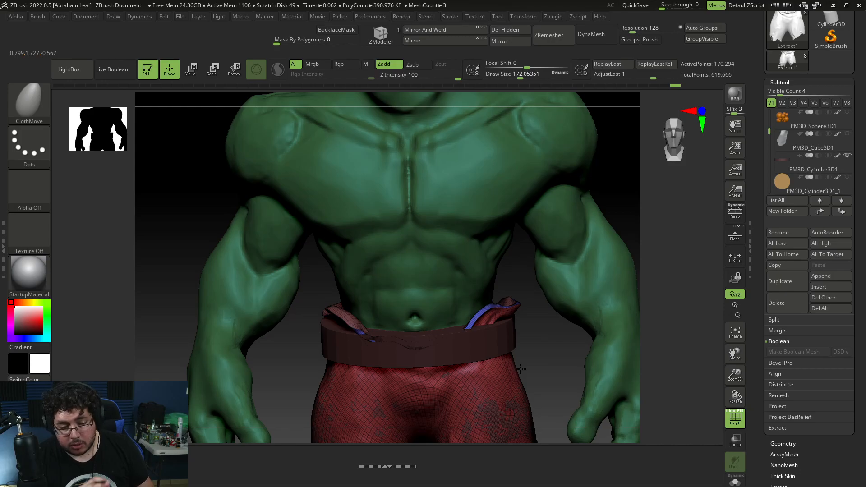
pyautogui.hotkey('ctrl', 'z')
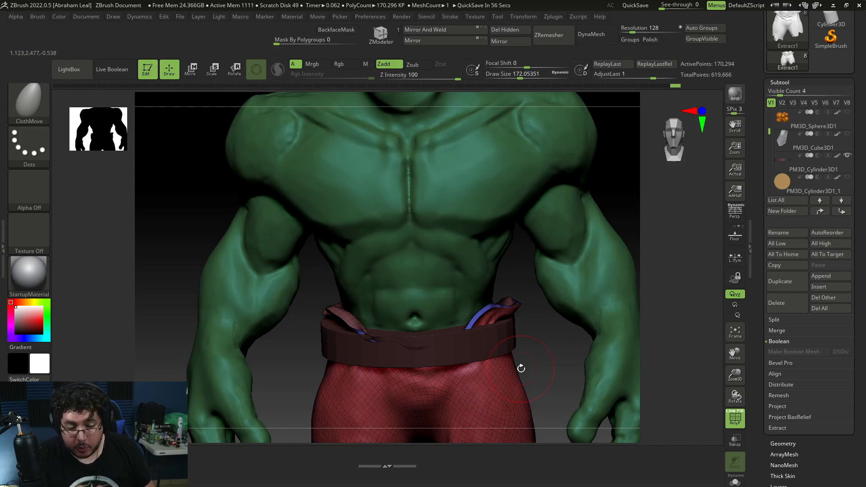
pyautogui.hotkey('ctrl', 'shift', 'z')
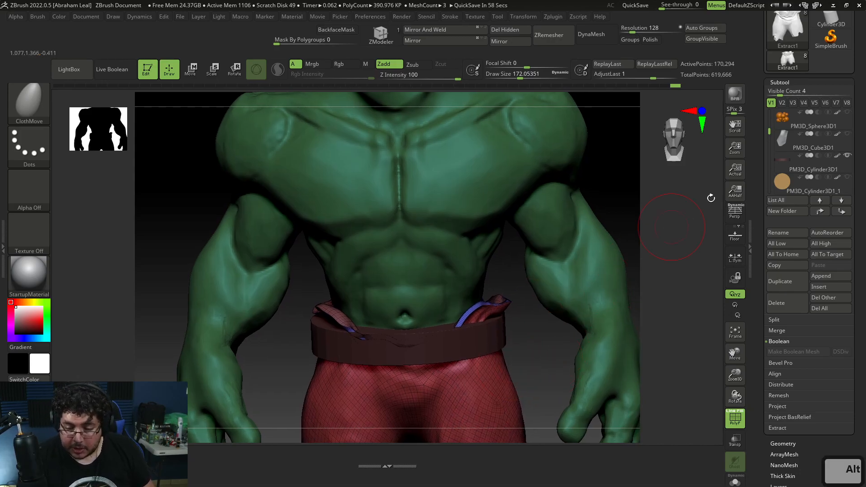
# Step: Make the belt cylinder the active subtool and isolate it
pyautogui.click(786, 162)
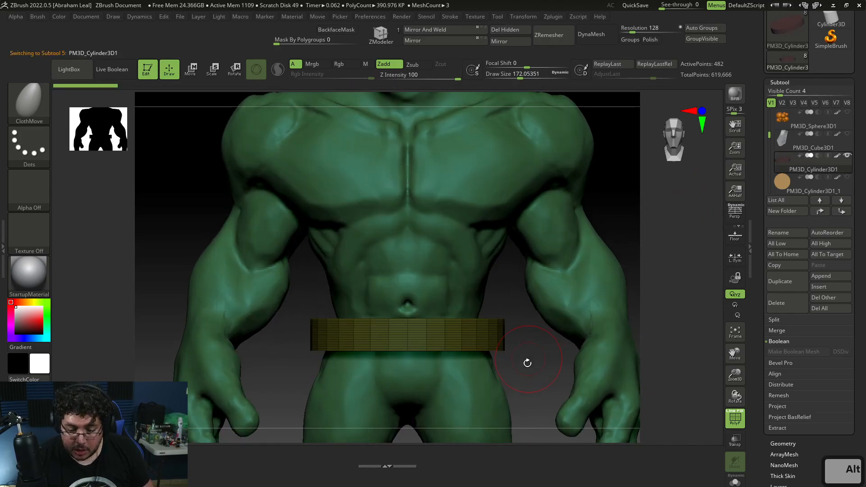
pyautogui.moveTo(538, 352); pyautogui.dragTo(547, 368)
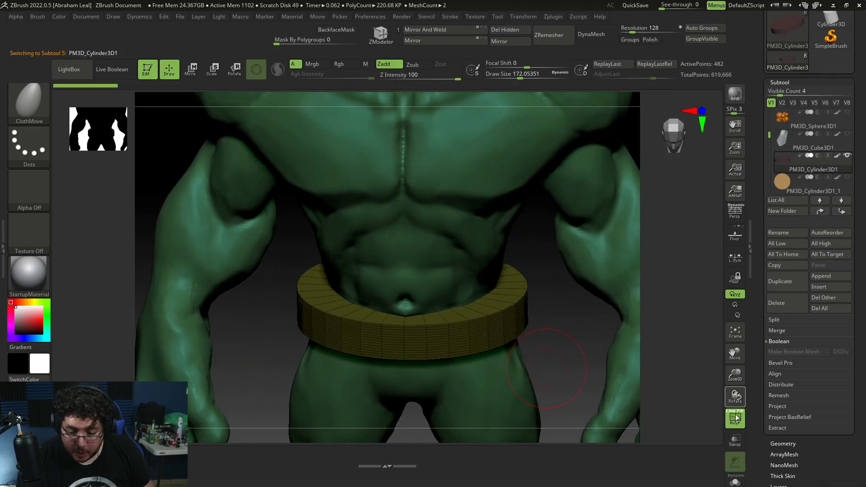
pyautogui.click(736, 481)
# Step: Hide the belt cylinder's end caps and delete the hidden faces so only the side wall is kept
pyautogui.moveTo(558, 337)
pyautogui.mouseDown()
pyautogui.moveTo(566, 396)
pyautogui.moveTo(576, 325)
pyautogui.moveTo(566, 329)
pyautogui.moveTo(580, 362)
pyautogui.mouseUp()
pyautogui.keyDown('ctrl'); pyautogui.keyDown('shift'); pyautogui.moveTo(427, 315); pyautogui.dragTo(394, 355); pyautogui.keyUp('shift'); pyautogui.keyUp('ctrl')
pyautogui.keyDown('ctrl'); pyautogui.keyDown('shift'); pyautogui.moveTo(456, 277); pyautogui.dragTo(397, 366); pyautogui.keyUp('shift'); pyautogui.keyUp('ctrl')
pyautogui.moveTo(481, 287)
pyautogui.keyDown('ctrl'); pyautogui.keyDown('shift'); pyautogui.mouseDown()
pyautogui.moveTo(402, 257)
pyautogui.moveTo(343, 261)
pyautogui.mouseUp(); pyautogui.keyUp('shift'); pyautogui.keyUp('ctrl')
pyautogui.moveTo(551, 284)
pyautogui.mouseDown()
pyautogui.moveTo(565, 242)
pyautogui.moveTo(561, 167)
pyautogui.moveTo(571, 266)
pyautogui.mouseUp()
pyautogui.keyDown('ctrl'); pyautogui.keyDown('shift'); pyautogui.moveTo(590, 228); pyautogui.dragTo(597, 255); pyautogui.keyUp('shift'); pyautogui.keyUp('ctrl')
pyautogui.moveTo(595, 323); pyautogui.dragTo(586, 252)
pyautogui.click(518, 30)
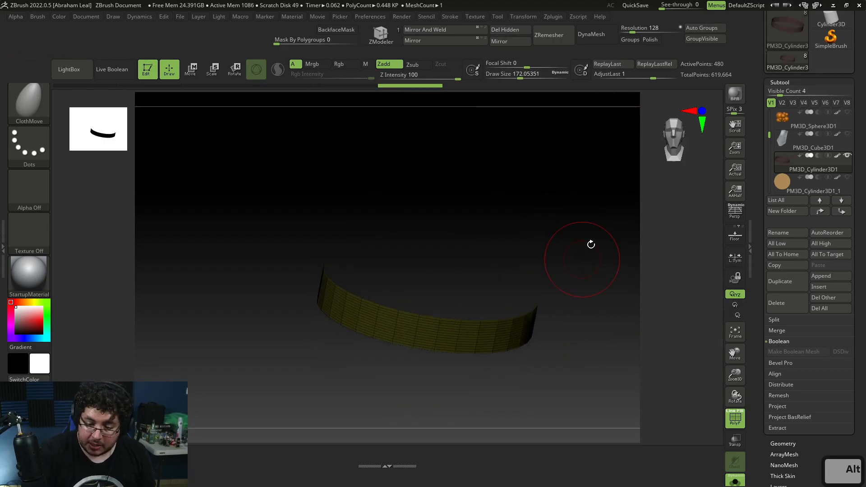
# Step: Enable Dynamic Subdiv on the belt with a thickness of 0.04932 and apply it as real geometry
pyautogui.click(785, 82)
pyautogui.click(783, 93)
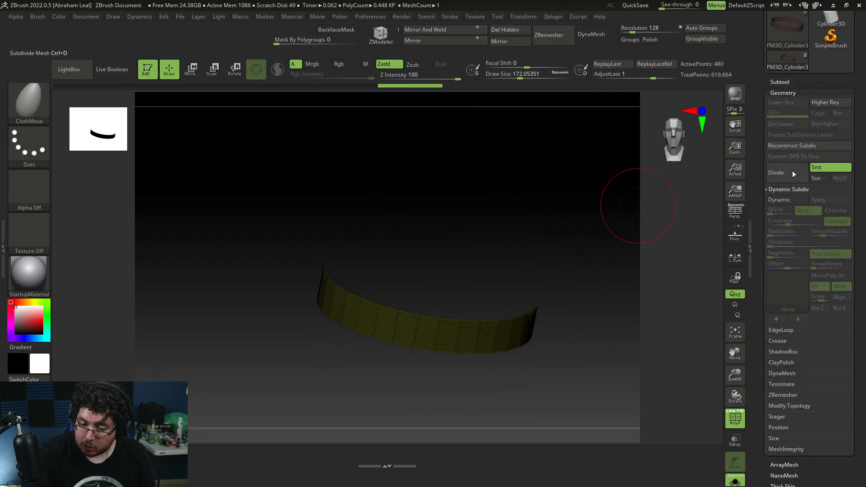
pyautogui.click(786, 200)
pyautogui.click(775, 244)
pyautogui.moveTo(776, 244); pyautogui.dragTo(809, 244)
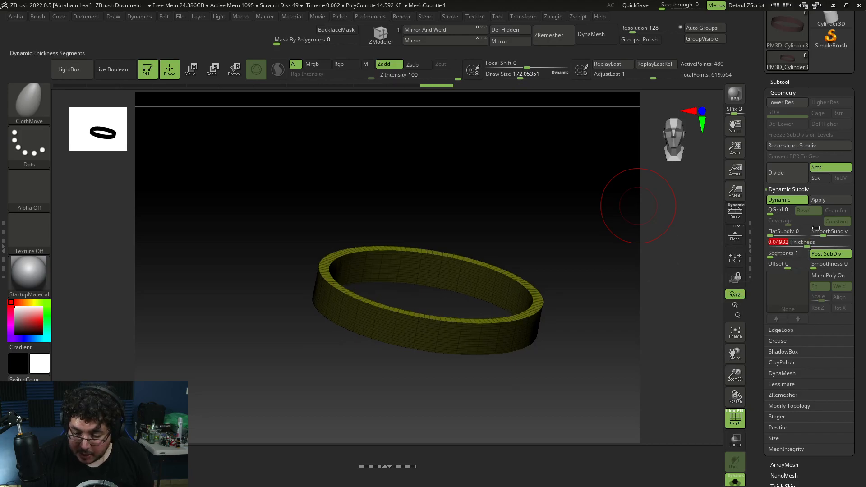
pyautogui.click(828, 204)
pyautogui.moveTo(640, 269); pyautogui.dragTo(600, 331)
# Step: Return to the subtool list and show the character together with the belt in a front view
pyautogui.click(789, 83)
pyautogui.moveTo(769, 119); pyautogui.dragTo(772, 107)
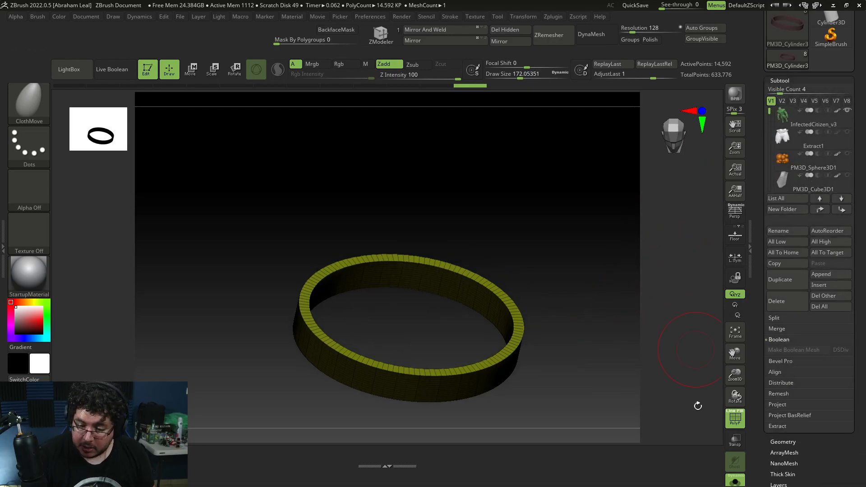
pyautogui.click(735, 481)
pyautogui.keyDown('shift'); pyautogui.moveTo(567, 353); pyautogui.dragTo(535, 323); pyautogui.keyUp('shift')
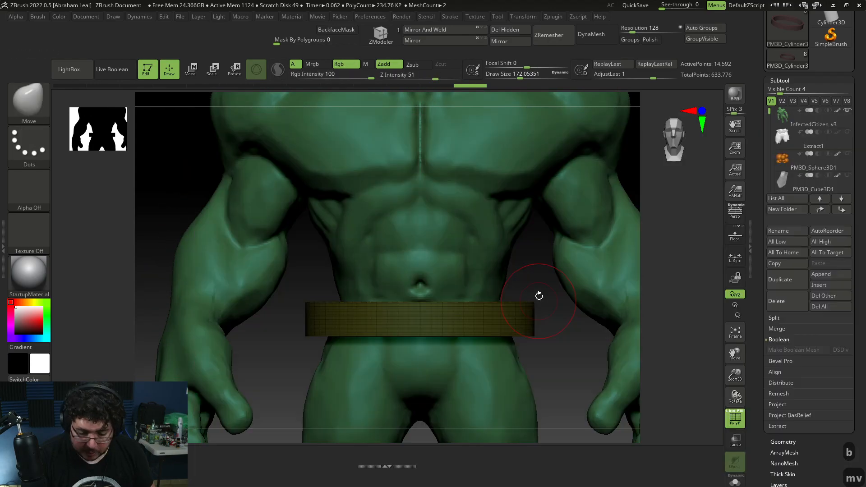
# Step: Try to wrap the belt around the character's waist with a large Move brush
pyautogui.press('space')
pyautogui.press('b')
pyautogui.press('m')
pyautogui.press('v')
pyautogui.press('space')
pyautogui.moveTo(520, 310)
pyautogui.mouseDown()
pyautogui.moveTo(528, 310)
pyautogui.moveTo(528, 326)
pyautogui.mouseUp()
pyautogui.press('space')
pyautogui.moveTo(518, 339)
pyautogui.mouseDown()
pyautogui.moveTo(532, 339)
pyautogui.moveTo(481, 348)
pyautogui.mouseUp()
pyautogui.moveTo(531, 318); pyautogui.dragTo(521, 353)
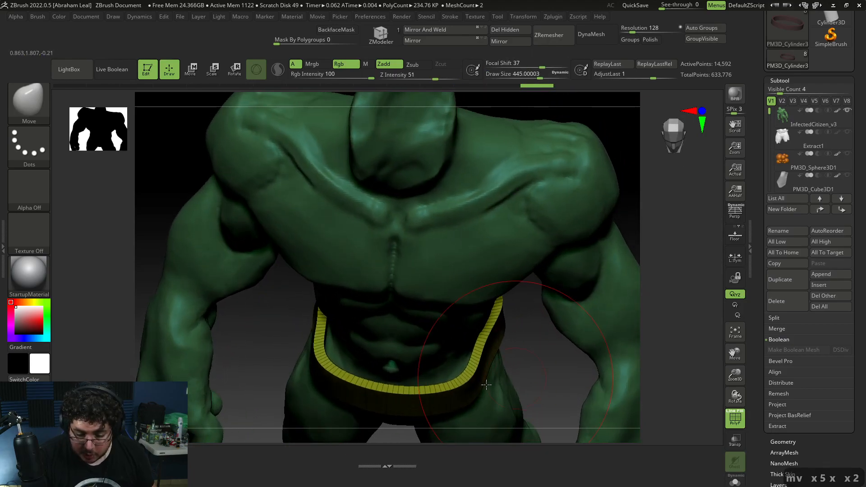
pyautogui.moveTo(445, 378); pyautogui.dragTo(455, 369)
pyautogui.moveTo(520, 375)
pyautogui.mouseDown()
pyautogui.moveTo(520, 351)
pyautogui.moveTo(537, 329)
pyautogui.moveTo(510, 322)
pyautogui.mouseUp()
# Step: Undo all the Move brush changes to the belt
pyautogui.press('space')
pyautogui.hotkey('ctrl', 'z')
pyautogui.hotkey('ctrl', 'z')
pyautogui.hotkey('ctrl', 'z')
pyautogui.hotkey('ctrl', 'z')
pyautogui.hotkey('ctrl', 'z')
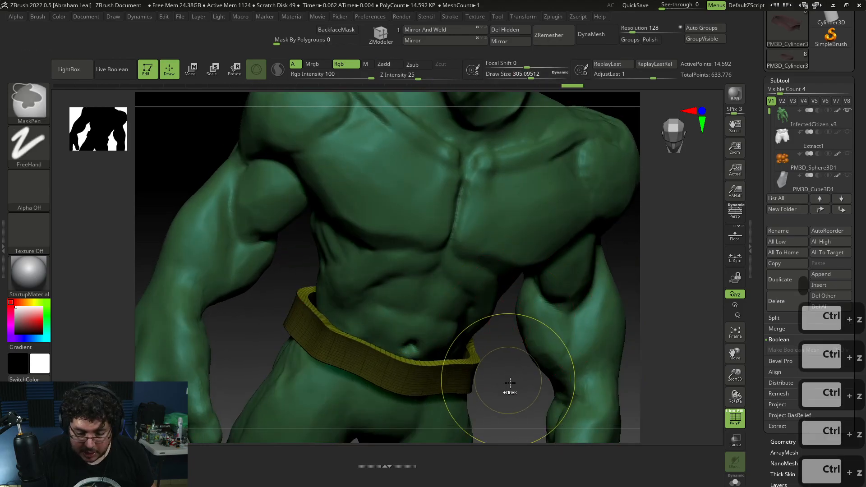
pyautogui.hotkey('ctrl', 'z')
pyautogui.hotkey('ctrl', 'z')
pyautogui.hotkey('ctrl', 'z')
pyautogui.hotkey('ctrl', 'z')
pyautogui.hotkey('ctrl', 'z')
pyautogui.hotkey('ctrl', 'z')
pyautogui.moveTo(507, 381); pyautogui.dragTo(465, 326)
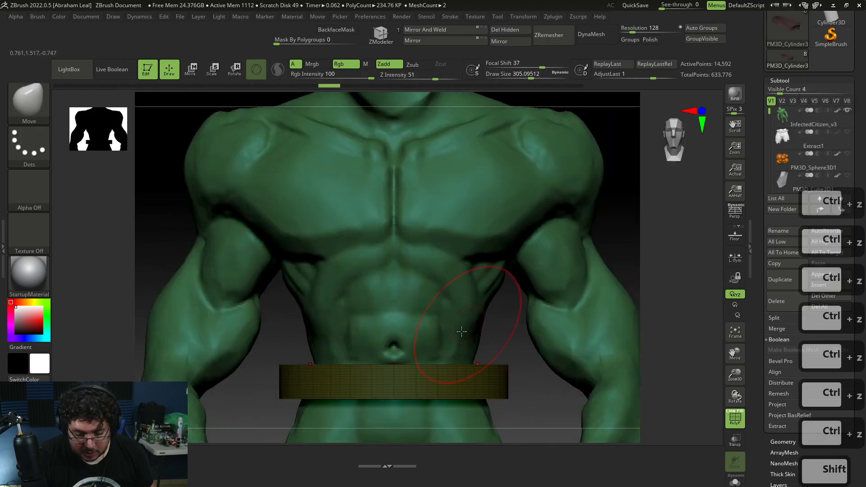
# Step: Scale the belt down with the transform gizmo so it sits closer to the waist
pyautogui.press('r')
pyautogui.press('t')
pyautogui.click(419, 370)
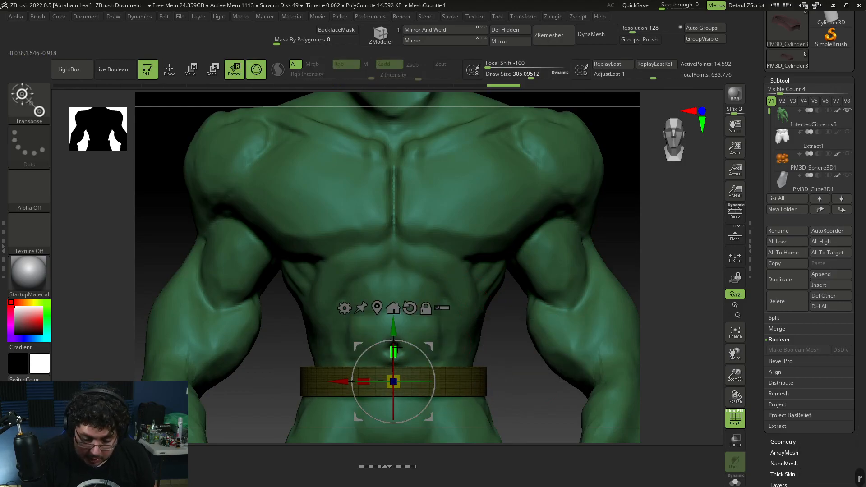
pyautogui.moveTo(494, 354)
pyautogui.mouseDown()
pyautogui.moveTo(496, 420)
pyautogui.moveTo(513, 383)
pyautogui.moveTo(510, 340)
pyautogui.moveTo(406, 336)
pyautogui.mouseUp()
pyautogui.press('q')
pyautogui.press('w')
pyautogui.press('q')
pyautogui.moveTo(529, 374)
pyautogui.keyDown('alt'); pyautogui.mouseDown()
pyautogui.moveTo(531, 305)
pyautogui.moveTo(486, 331)
pyautogui.moveTo(489, 340)
pyautogui.moveTo(473, 326)
pyautogui.mouseUp(); pyautogui.keyUp('alt')
# Step: Fit the belt to the front and side of the waist using the Move brush with a draw size of about 468
pyautogui.press('b')
pyautogui.press('m')
pyautogui.press('v')
pyautogui.press('space')
pyautogui.click(489, 317)
pyautogui.press('space')
pyautogui.click(487, 337)
pyautogui.press('space')
pyautogui.click(487, 328)
pyautogui.moveTo(465, 324); pyautogui.dragTo(446, 367, button='right')
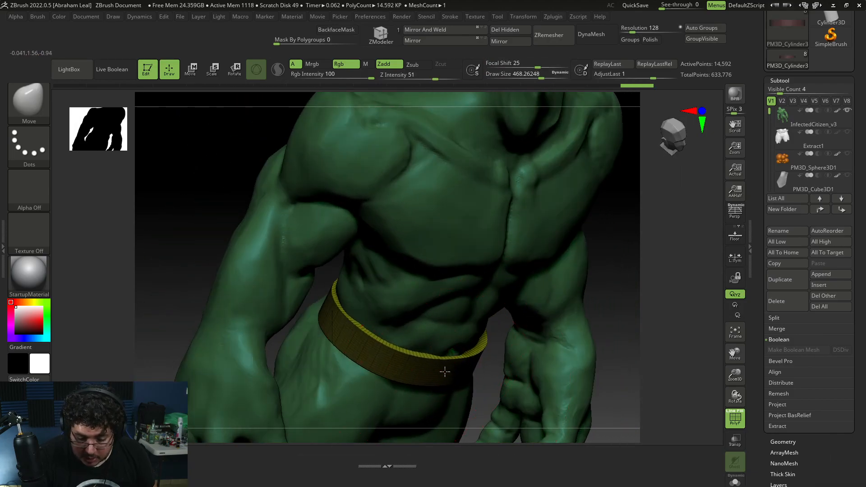
# Step: Fit the belt against the character's lower back with the Move brush, reducing the draw size to about 324
pyautogui.moveTo(494, 384); pyautogui.dragTo(582, 264, button='right')
pyautogui.moveTo(412, 341)
pyautogui.mouseDown(button='right')
pyautogui.moveTo(441, 331)
pyautogui.moveTo(492, 278)
pyautogui.moveTo(405, 353)
pyautogui.moveTo(514, 253)
pyautogui.moveTo(410, 369)
pyautogui.mouseUp(button='right')
pyautogui.moveTo(414, 365); pyautogui.dragTo(429, 350, button='right')
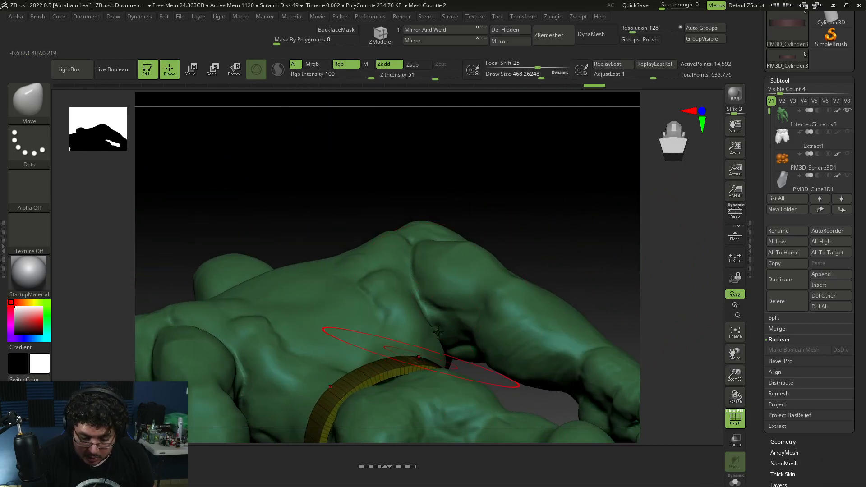
pyautogui.moveTo(523, 253); pyautogui.dragTo(522, 261)
pyautogui.press('s')
pyautogui.moveTo(475, 367)
pyautogui.keyDown('alt'); pyautogui.mouseDown()
pyautogui.moveTo(492, 302)
pyautogui.moveTo(483, 303)
pyautogui.mouseUp(); pyautogui.keyUp('alt')
pyautogui.press('s')
pyautogui.moveTo(410, 327); pyautogui.dragTo(407, 327)
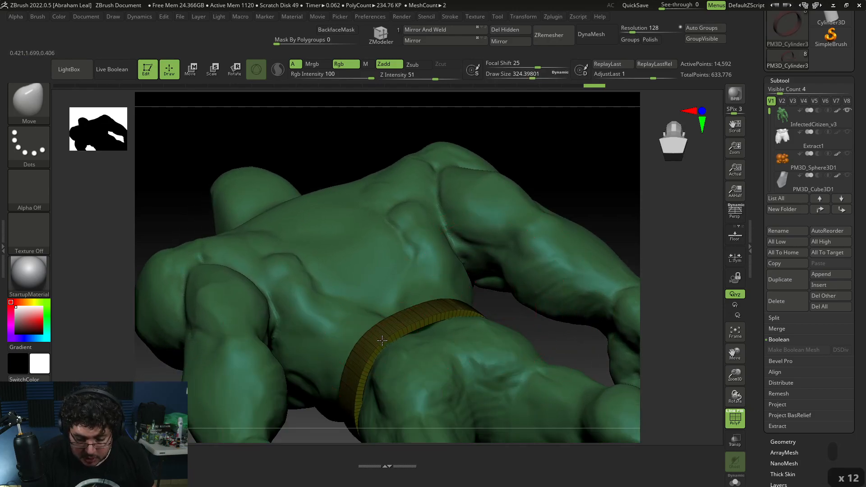
# Step: Show the shorts again, make them the active subtool and turn off the wireframe display
pyautogui.moveTo(366, 373)
pyautogui.mouseDown(button='right')
pyautogui.moveTo(548, 290)
pyautogui.moveTo(491, 326)
pyautogui.moveTo(563, 302)
pyautogui.moveTo(547, 309)
pyautogui.moveTo(568, 313)
pyautogui.moveTo(559, 316)
pyautogui.mouseUp(button='right')
pyautogui.keyDown('alt'); pyautogui.moveTo(410, 358); pyautogui.dragTo(519, 359, button='right'); pyautogui.keyUp('alt')
pyautogui.click(847, 132)
pyautogui.keyDown('alt'); pyautogui.click(498, 355); pyautogui.keyUp('alt')
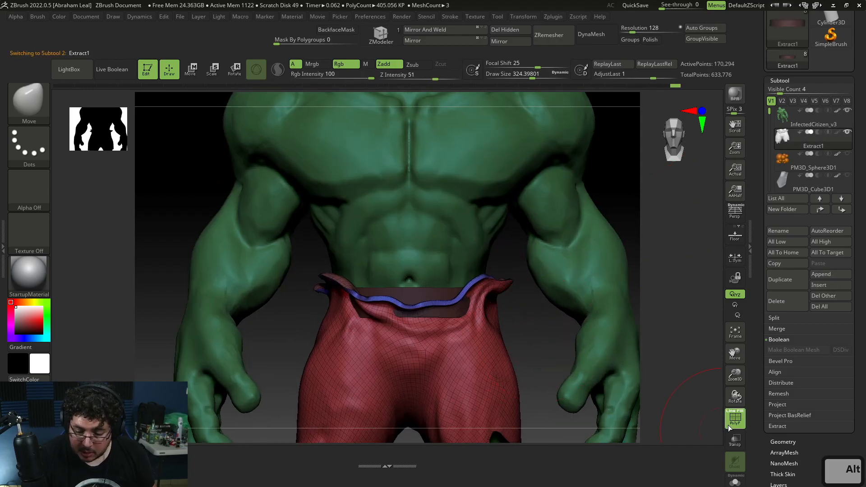
pyautogui.click(728, 426)
# Step: Reshape the shorts' waist at the character's left hip around the belt with the Move brush
pyautogui.moveTo(652, 350); pyautogui.dragTo(493, 316, button='right')
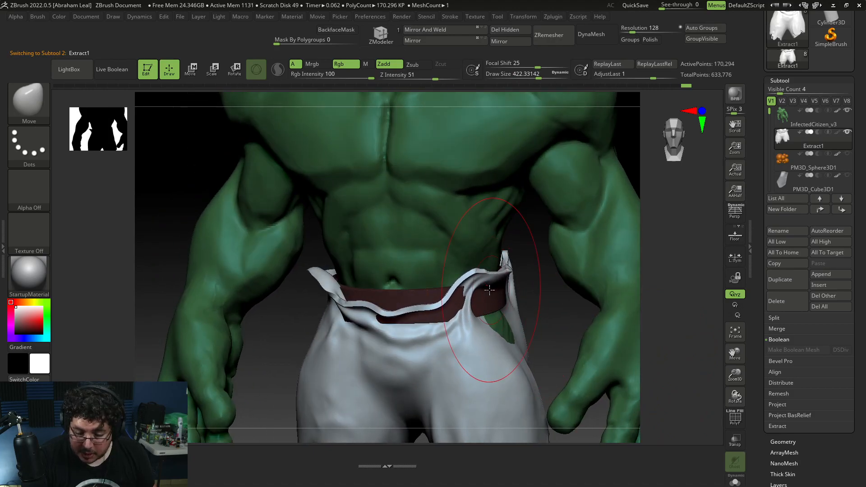
pyautogui.rightClick(499, 322)
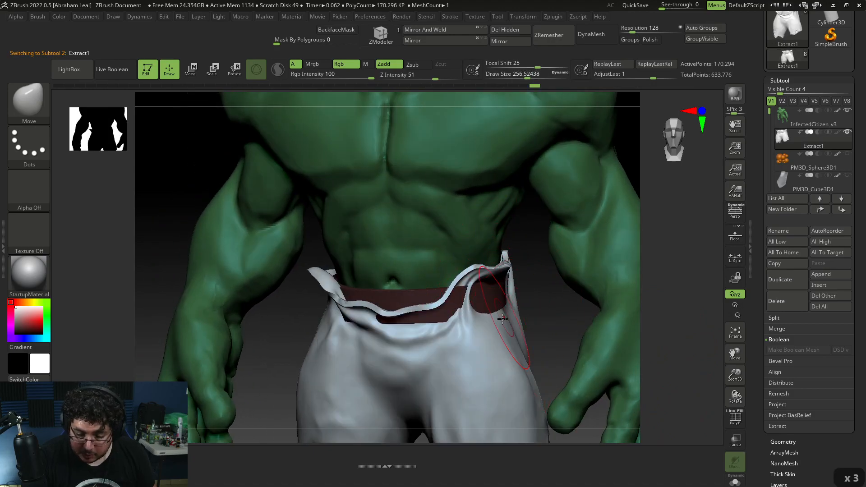
pyautogui.moveTo(535, 313)
pyautogui.mouseDown(button='right')
pyautogui.moveTo(480, 309)
pyautogui.moveTo(576, 316)
pyautogui.moveTo(541, 325)
pyautogui.moveTo(513, 348)
pyautogui.mouseUp(button='right')
pyautogui.rightClick(513, 348)
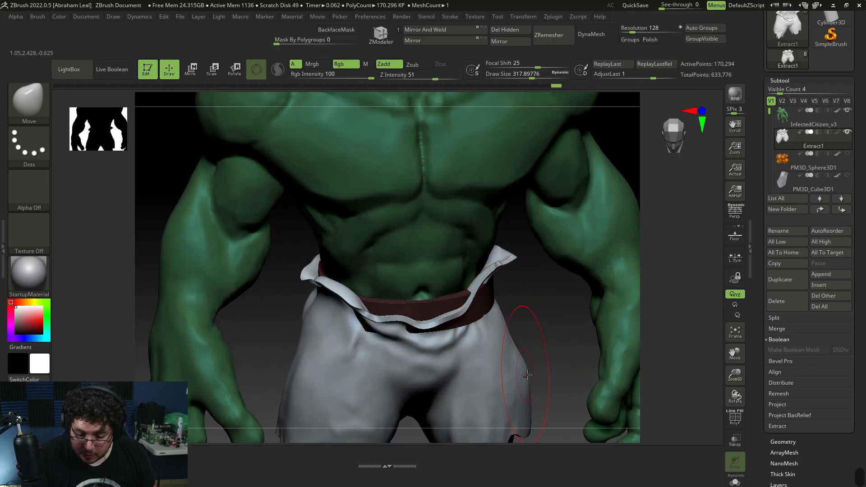
# Step: Pull the shorts' cloth in beneath the belt around the character's left rear hip with the Move brush, at draw sizes of about 257 and 331
pyautogui.moveTo(543, 322)
pyautogui.mouseDown(button='right')
pyautogui.moveTo(623, 310)
pyautogui.moveTo(617, 253)
pyautogui.moveTo(465, 298)
pyautogui.moveTo(469, 325)
pyautogui.moveTo(498, 336)
pyautogui.moveTo(476, 354)
pyautogui.moveTo(493, 329)
pyautogui.mouseUp(button='right')
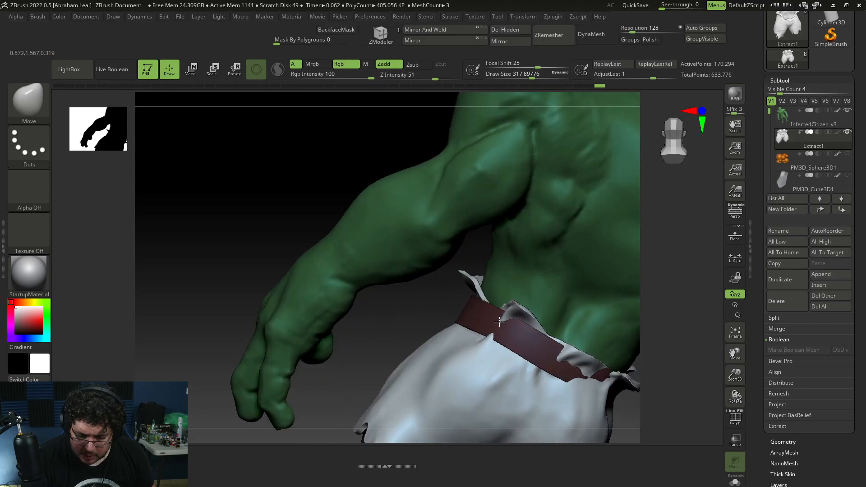
pyautogui.moveTo(487, 299)
pyautogui.mouseDown(button='right')
pyautogui.moveTo(500, 342)
pyautogui.moveTo(518, 277)
pyautogui.mouseUp(button='right')
pyautogui.moveTo(682, 361); pyautogui.dragTo(512, 317, button='right')
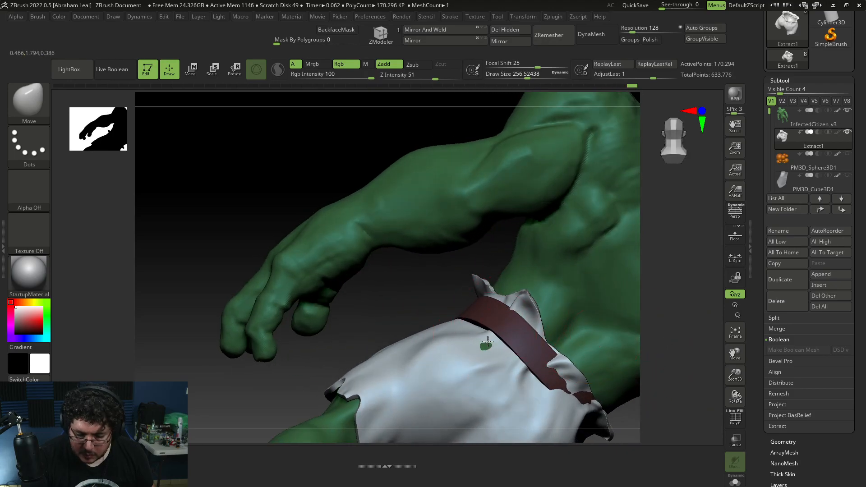
pyautogui.moveTo(438, 312); pyautogui.dragTo(404, 356, button='right')
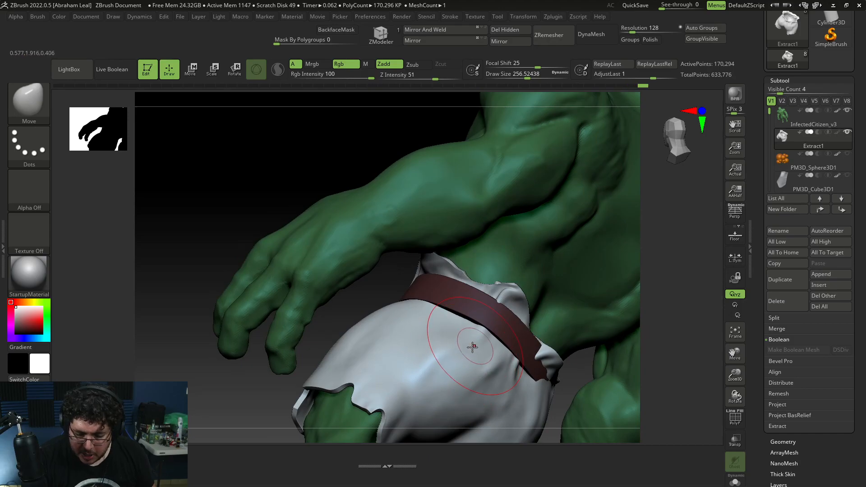
pyautogui.moveTo(474, 334); pyautogui.dragTo(578, 288, button='right')
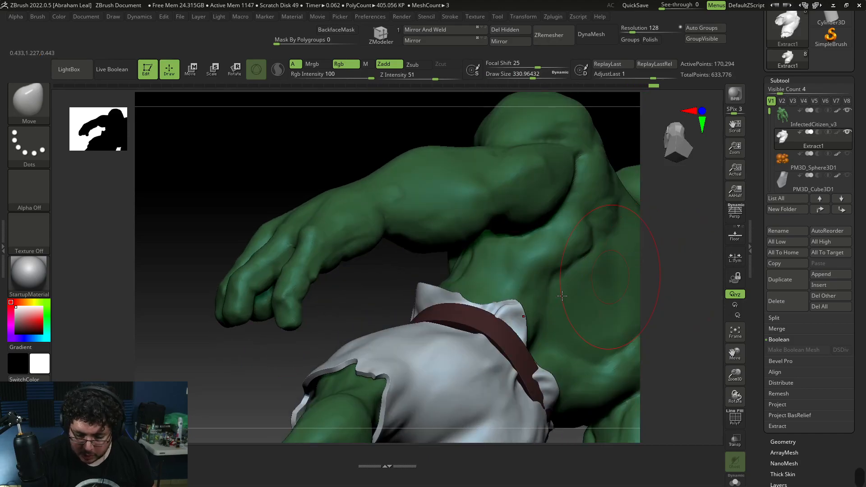
pyautogui.moveTo(689, 314); pyautogui.dragTo(657, 385, button='right')
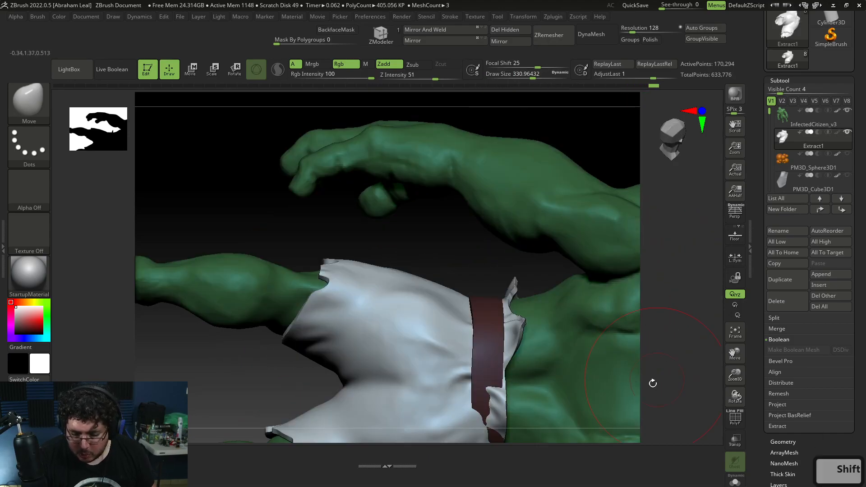
# Step: Tuck the shorts' front waist behind the belt with the Move brush, reducing the draw size from about 331 to 251
pyautogui.moveTo(555, 277); pyautogui.dragTo(603, 264, button='right')
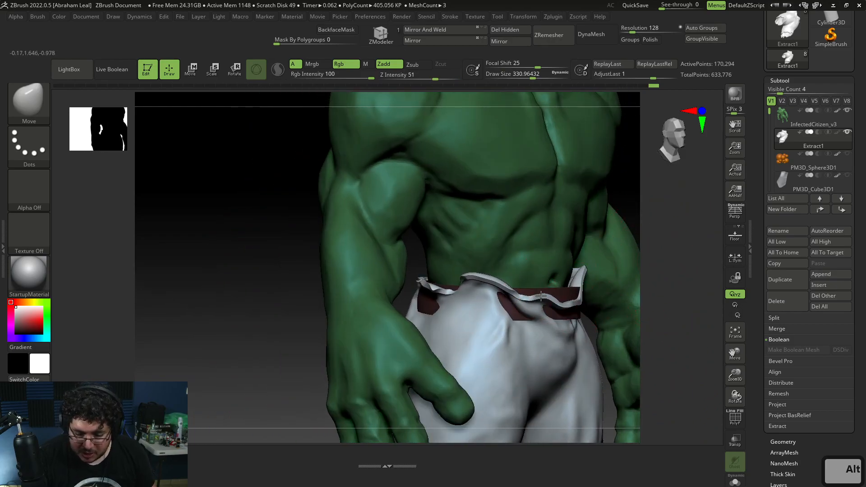
pyautogui.moveTo(658, 248); pyautogui.dragTo(533, 311, button='right')
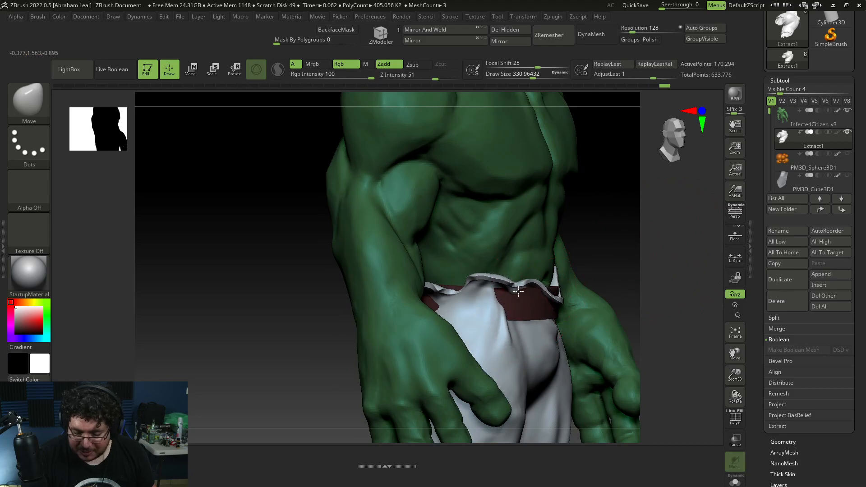
pyautogui.moveTo(638, 251); pyautogui.dragTo(562, 295, button='right')
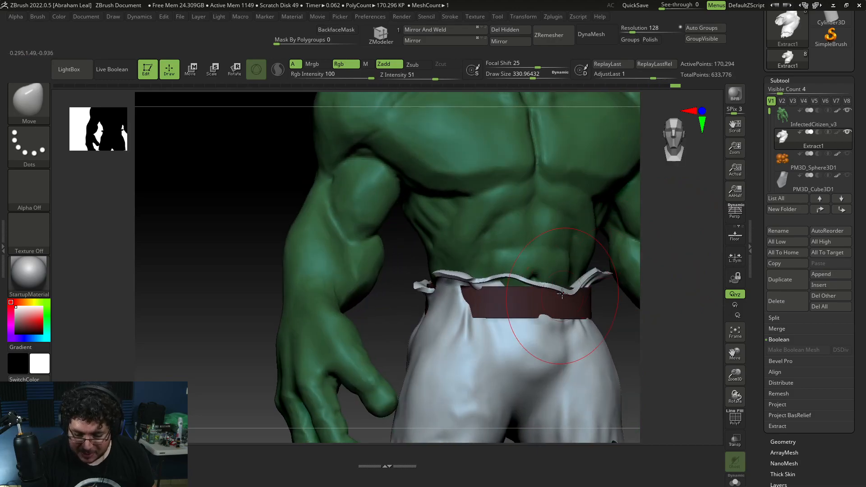
pyautogui.moveTo(550, 326)
pyautogui.mouseDown(button='right')
pyautogui.moveTo(586, 317)
pyautogui.moveTo(568, 329)
pyautogui.mouseUp(button='right')
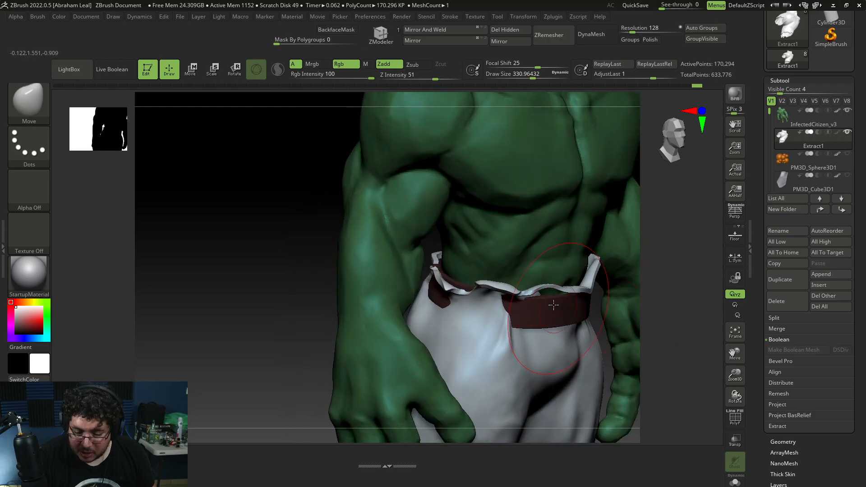
pyautogui.press('space')
pyautogui.moveTo(557, 298); pyautogui.dragTo(563, 292)
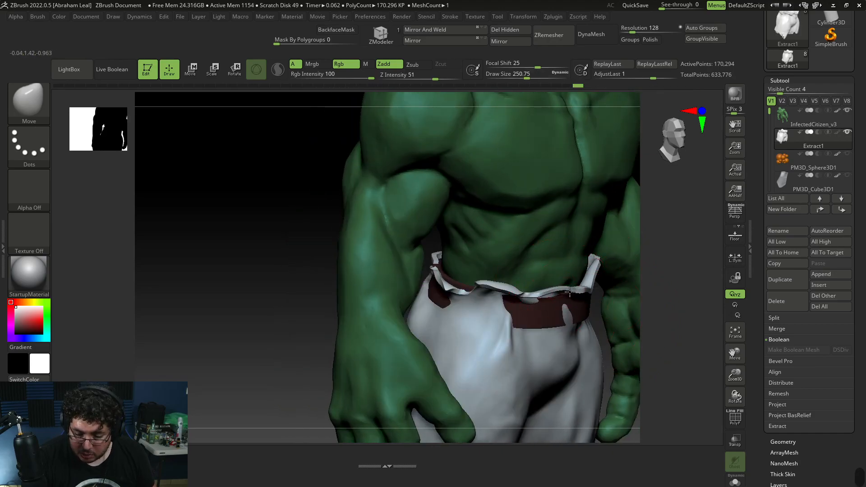
# Step: Reshape the waist cloth around the belt at the character's right hip with the Move brush at a draw size of about 324
pyautogui.moveTo(696, 262)
pyautogui.mouseDown(button='right')
pyautogui.moveTo(638, 242)
pyautogui.moveTo(542, 292)
pyautogui.moveTo(521, 276)
pyautogui.mouseUp(button='right')
pyautogui.press('space')
pyautogui.press('space')
pyautogui.click(508, 294)
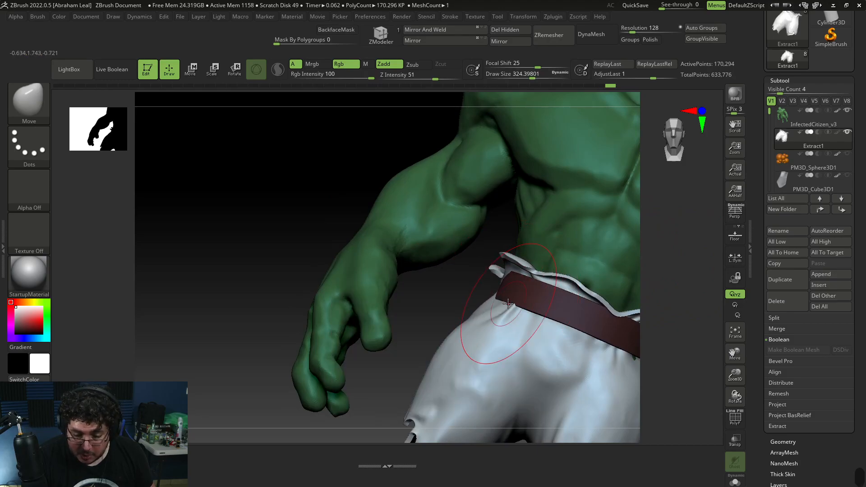
pyautogui.moveTo(510, 314)
pyautogui.mouseDown(button='right')
pyautogui.moveTo(486, 291)
pyautogui.moveTo(555, 288)
pyautogui.moveTo(480, 299)
pyautogui.mouseUp(button='right')
pyautogui.press('space')
pyautogui.click(513, 285)
# Step: Fit the shorts under the belt at the right rear and front of the waist with the Move brush, reducing the draw size to about 228
pyautogui.moveTo(573, 227)
pyautogui.mouseDown(button='right')
pyautogui.moveTo(601, 205)
pyautogui.moveTo(504, 295)
pyautogui.moveTo(450, 317)
pyautogui.mouseUp(button='right')
pyautogui.moveTo(395, 352)
pyautogui.mouseDown(button='right')
pyautogui.moveTo(533, 271)
pyautogui.moveTo(498, 320)
pyautogui.moveTo(403, 375)
pyautogui.moveTo(424, 364)
pyautogui.mouseUp(button='right')
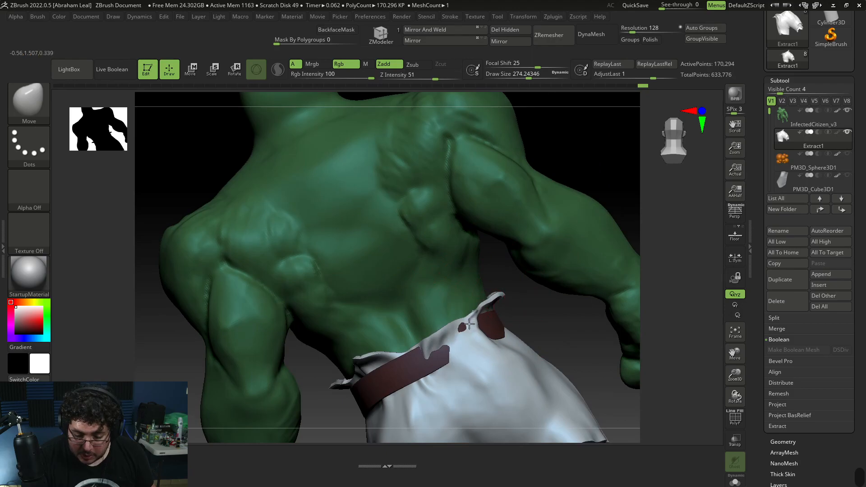
pyautogui.moveTo(521, 305); pyautogui.dragTo(452, 341, button='right')
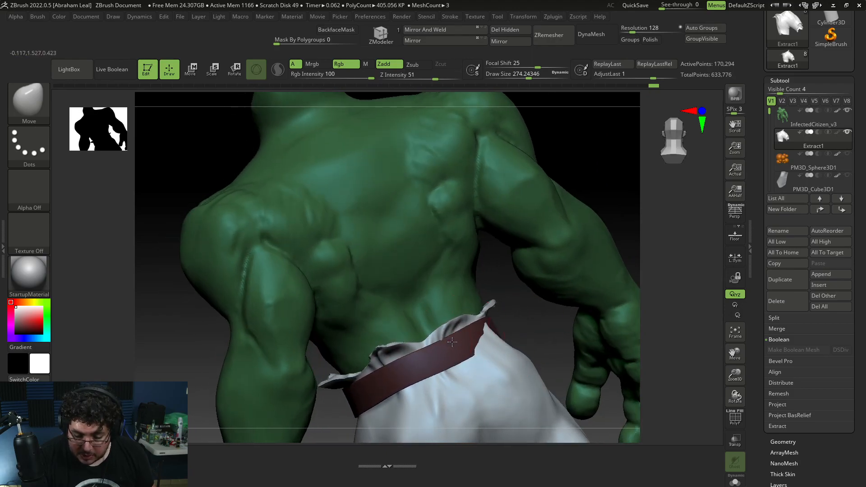
pyautogui.moveTo(526, 310); pyautogui.dragTo(457, 344, button='right')
pyautogui.moveTo(583, 321); pyautogui.dragTo(634, 369, button='right')
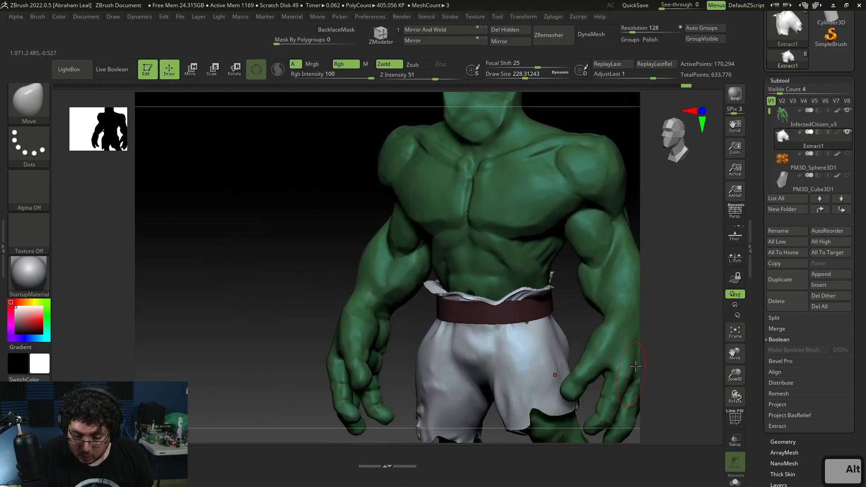
pyautogui.keyDown('shift'); pyautogui.moveTo(671, 346); pyautogui.dragTo(675, 336); pyautogui.keyUp('shift')
pyautogui.keyDown('alt'); pyautogui.moveTo(674, 336); pyautogui.dragTo(640, 305); pyautogui.keyUp('alt')
pyautogui.moveTo(535, 300); pyautogui.dragTo(541, 307)
# Step: Sculpt gathered cloth folds just below the front of the belt with ClayBuildup at a draw size of about 71, smoothing the strokes
pyautogui.keyDown('alt'); pyautogui.moveTo(568, 287); pyautogui.dragTo(525, 308); pyautogui.keyUp('alt')
pyautogui.press('b')
pyautogui.press('c')
pyautogui.press('b')
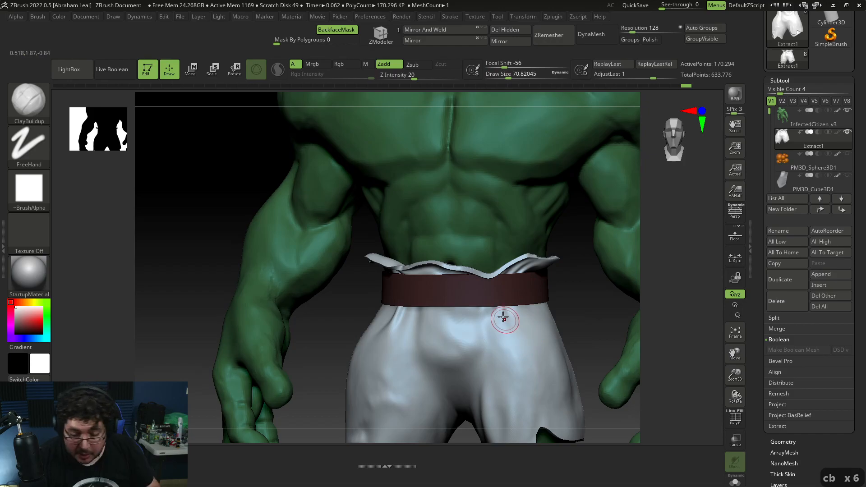
pyautogui.hotkey('alt', 'Tab')
pyautogui.hotkey('alt', 'Tab')
pyautogui.moveTo(514, 322)
pyautogui.mouseDown()
pyautogui.moveTo(524, 382)
pyautogui.moveTo(498, 316)
pyautogui.mouseUp()
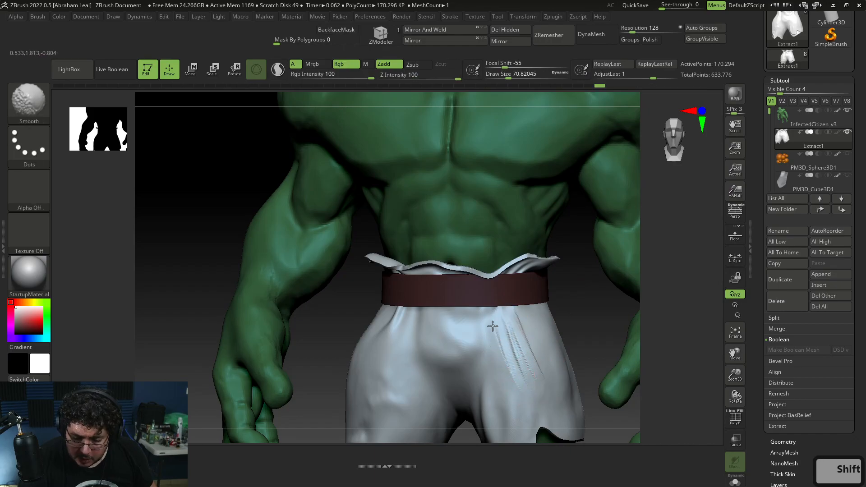
pyautogui.moveTo(553, 276); pyautogui.dragTo(560, 272)
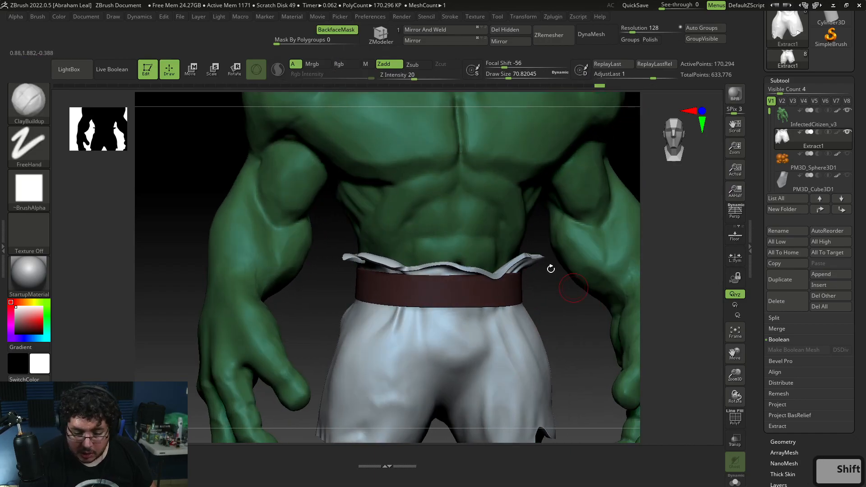
pyautogui.moveTo(399, 310)
pyautogui.mouseDown()
pyautogui.moveTo(373, 380)
pyautogui.moveTo(364, 381)
pyautogui.moveTo(399, 312)
pyautogui.moveTo(387, 357)
pyautogui.moveTo(401, 308)
pyautogui.mouseUp()
pyautogui.moveTo(558, 331)
pyautogui.keyDown('alt'); pyautogui.mouseDown()
pyautogui.moveTo(538, 354)
pyautogui.moveTo(585, 353)
pyautogui.moveTo(570, 311)
pyautogui.mouseUp(); pyautogui.keyUp('alt')
# Step: Check the reference painting and flatten the front of the shorts with the TrimDynamic brush at a draw size of about 197
pyautogui.hotkey('alt', 'Tab')
pyautogui.hotkey('alt', 'Tab')
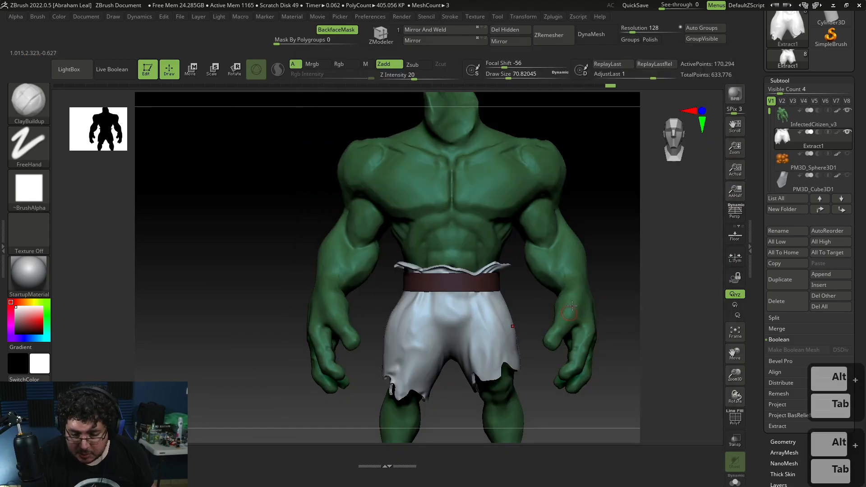
pyautogui.keyDown('alt'); pyautogui.moveTo(518, 313); pyautogui.dragTo(526, 342); pyautogui.keyUp('alt')
pyautogui.press('b')
pyautogui.press('t')
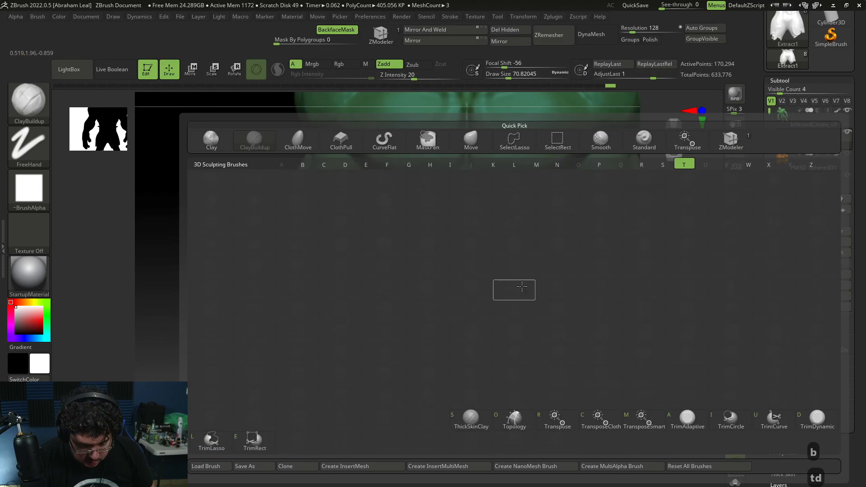
pyautogui.press('d')
pyautogui.press('space')
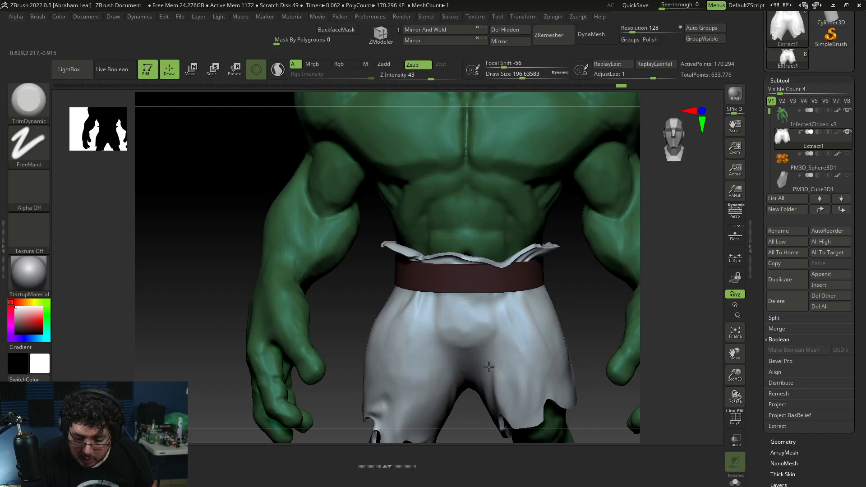
pyautogui.keyDown('alt'); pyautogui.moveTo(579, 345); pyautogui.dragTo(606, 353); pyautogui.keyUp('alt')
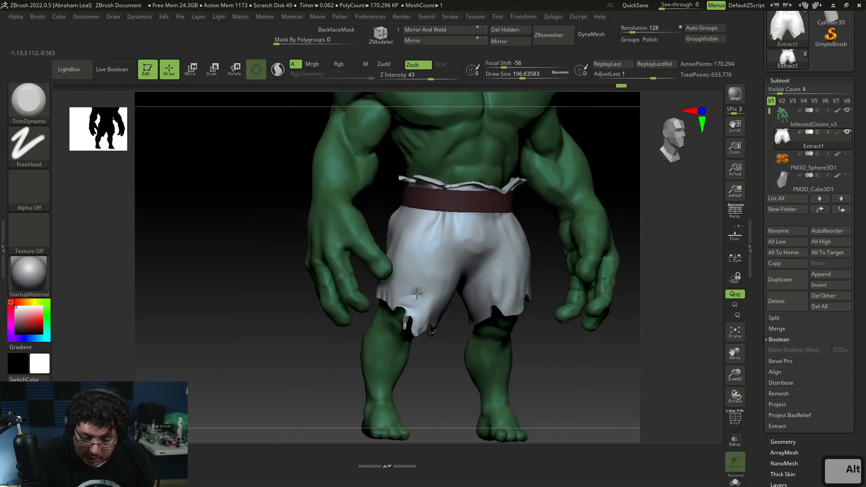
pyautogui.moveTo(420, 313); pyautogui.dragTo(423, 299)
pyautogui.keyDown('shift'); pyautogui.moveTo(434, 354); pyautogui.dragTo(460, 354); pyautogui.keyUp('shift')
pyautogui.moveTo(418, 291)
pyautogui.mouseDown()
pyautogui.moveTo(432, 317)
pyautogui.moveTo(443, 305)
pyautogui.mouseUp()
# Step: Compare the leg hems with the reference and reshape the left leg's torn hem using the Move brush at a draw size of about 108
pyautogui.moveTo(477, 357)
pyautogui.keyDown('alt'); pyautogui.mouseDown()
pyautogui.moveTo(550, 412)
pyautogui.moveTo(567, 363)
pyautogui.moveTo(570, 377)
pyautogui.mouseUp(); pyautogui.keyUp('alt')
pyautogui.hotkey('alt', 'Tab')
pyautogui.hotkey('alt', 'Tab')
pyautogui.hotkey('alt', 'Tab')
pyautogui.hotkey('alt', 'Tab')
pyautogui.press('b')
pyautogui.press('m')
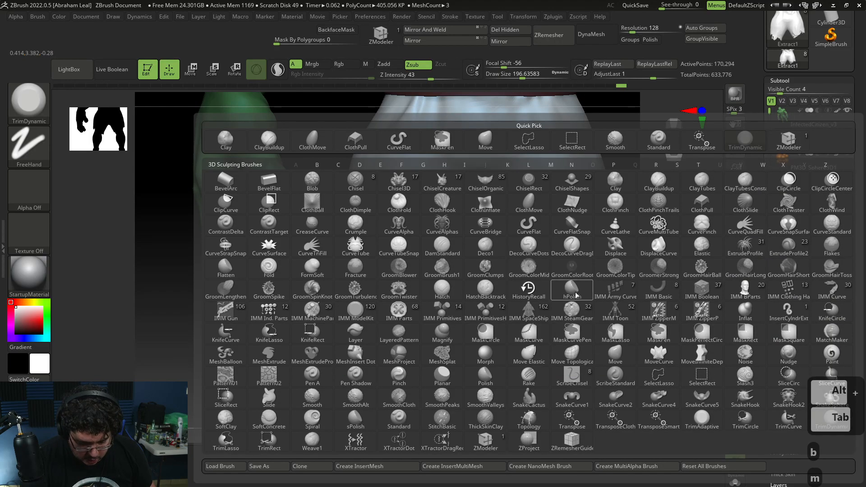
pyautogui.press('v')
pyautogui.press('space')
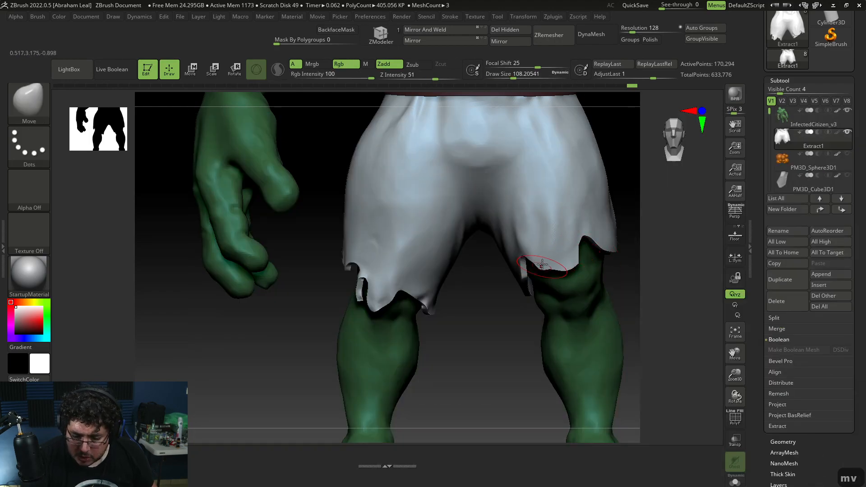
pyautogui.moveTo(542, 266); pyautogui.dragTo(572, 266)
# Step: Refine the left leg's torn hem against the reference with the Move brush at a draw size of about 54, undoing unwanted strokes
pyautogui.hotkey('alt', 'Tab')
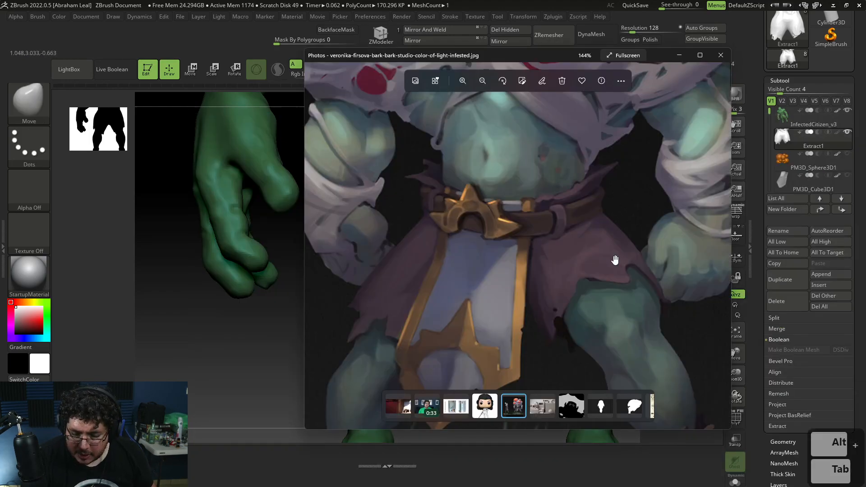
pyautogui.hotkey('alt', 'Tab')
pyautogui.moveTo(528, 363); pyautogui.dragTo(605, 332)
pyautogui.hotkey('alt', 'Tab')
pyautogui.hotkey('alt', 'Tab')
pyautogui.moveTo(681, 338)
pyautogui.mouseDown()
pyautogui.moveTo(619, 307)
pyautogui.moveTo(616, 334)
pyautogui.mouseUp()
pyautogui.rightClick(561, 357)
pyautogui.click(608, 296)
pyautogui.moveTo(627, 293)
pyautogui.mouseDown()
pyautogui.moveTo(600, 284)
pyautogui.moveTo(594, 294)
pyautogui.mouseUp()
pyautogui.moveTo(607, 300); pyautogui.dragTo(623, 349)
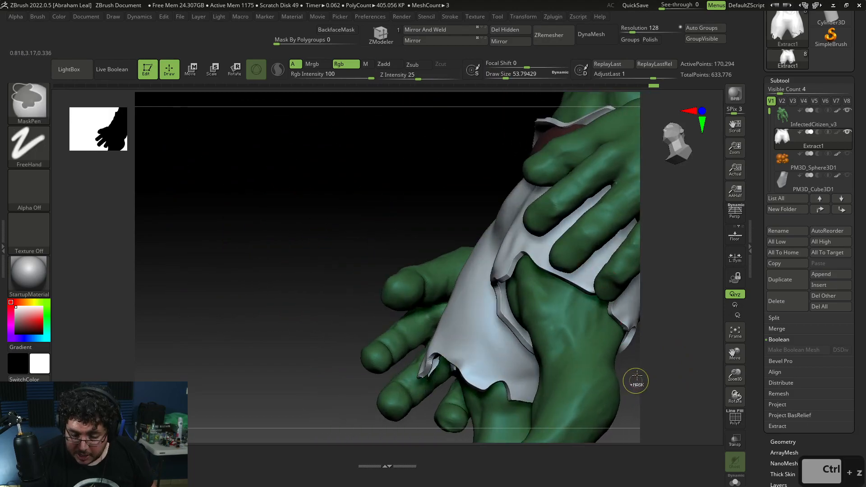
pyautogui.hotkey('ctrl', 'z')
pyautogui.moveTo(636, 381); pyautogui.dragTo(605, 306)
pyautogui.hotkey('ctrl', 'z')
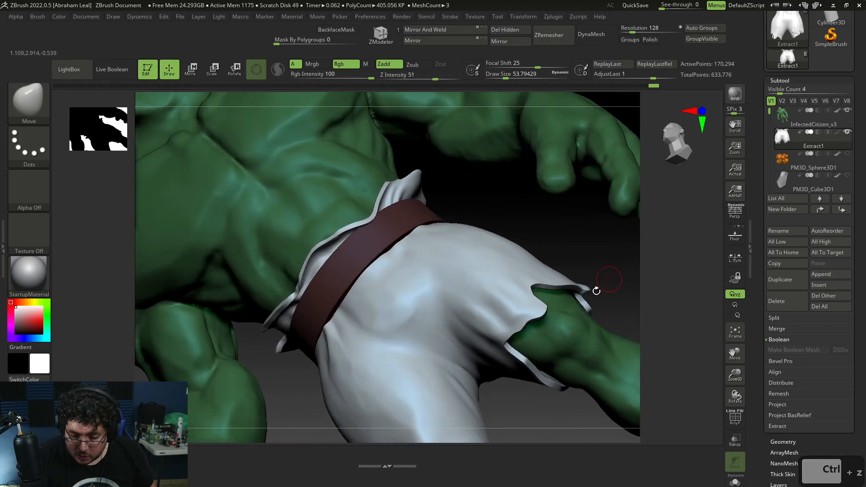
pyautogui.hotkey('ctrl', 'z')
pyautogui.hotkey('ctrl', 'z')
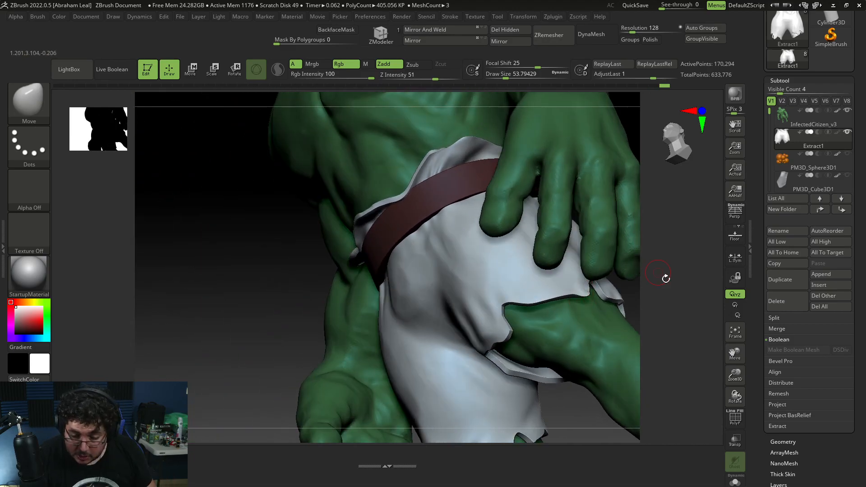
pyautogui.hotkey('ctrl', 'z')
# Step: Check the reference painting and narrow the torn cloth strip at the right leg's hem with the Move brush
pyautogui.hotkey('alt', 'Tab')
pyautogui.scroll(3, 647, 308)
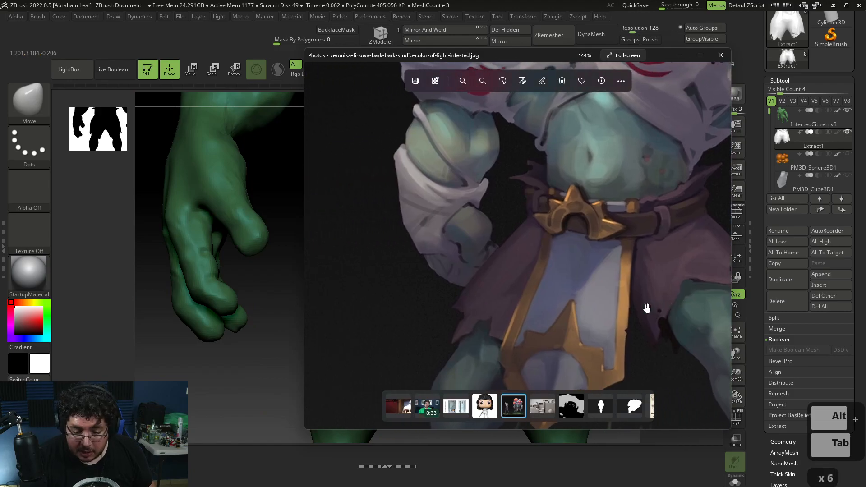
pyautogui.hotkey('alt', 'Tab')
pyautogui.keyDown('alt'); pyautogui.moveTo(495, 357); pyautogui.dragTo(548, 361); pyautogui.keyUp('alt')
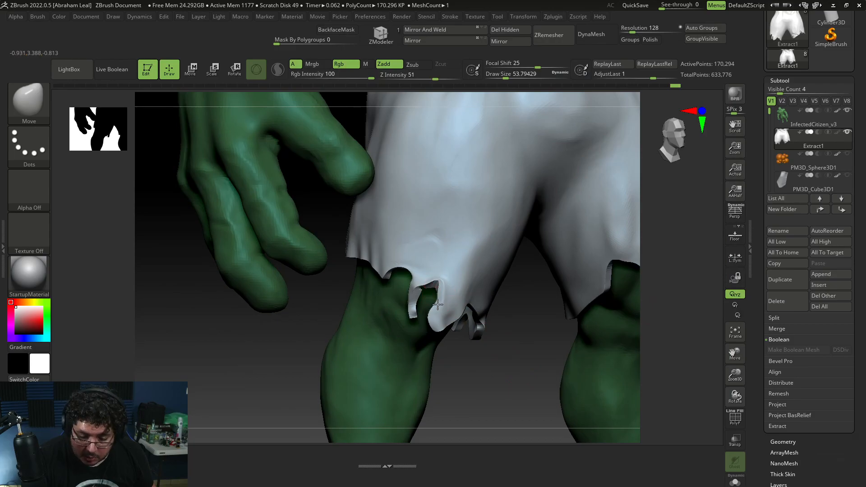
pyautogui.moveTo(434, 317); pyautogui.dragTo(438, 318)
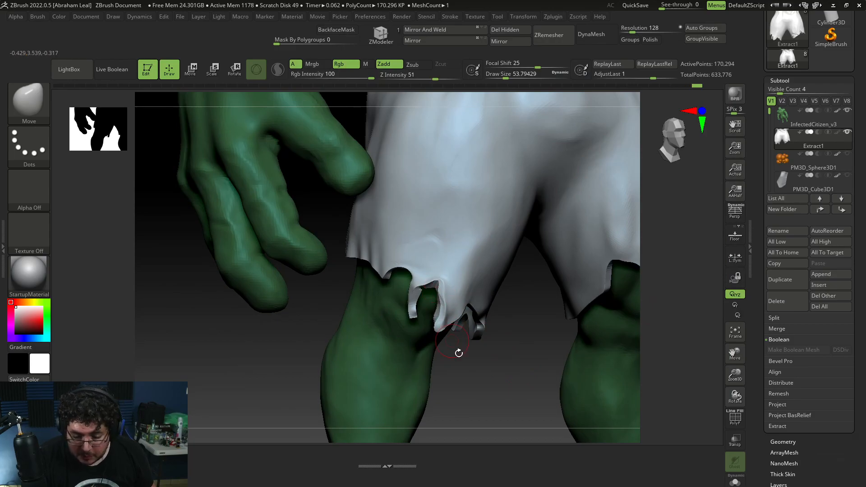
pyautogui.keyDown('shift'); pyautogui.moveTo(456, 350); pyautogui.dragTo(473, 346); pyautogui.keyUp('shift')
# Step: Switch to the TrimDynamic brush and inspect the torn hem of the right leg up close and from the front
pyautogui.press('b')
pyautogui.press('t')
pyautogui.press('d')
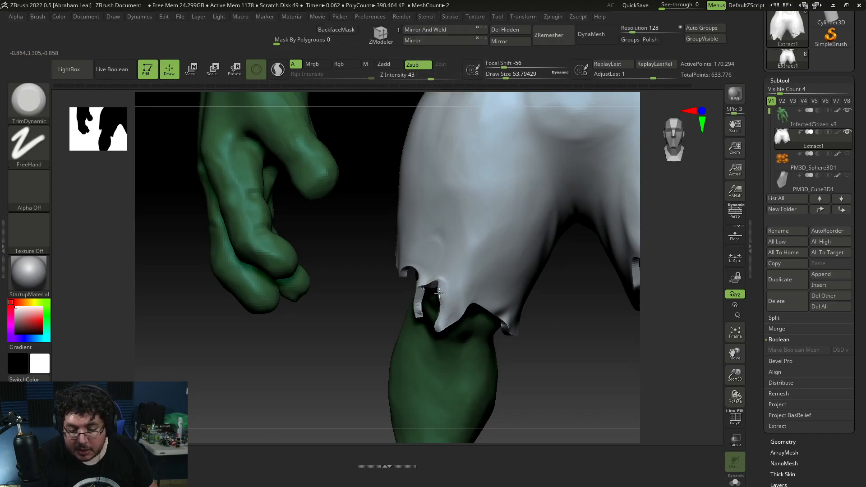
pyautogui.moveTo(423, 291); pyautogui.dragTo(422, 277, button='right')
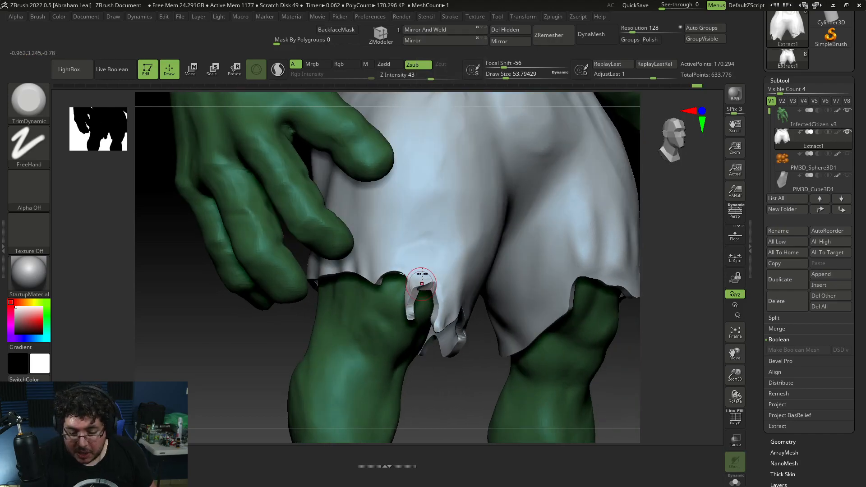
pyautogui.press('shift')
pyautogui.keyDown('shift'); pyautogui.moveTo(487, 398); pyautogui.dragTo(484, 329, button='right'); pyautogui.keyUp('shift')
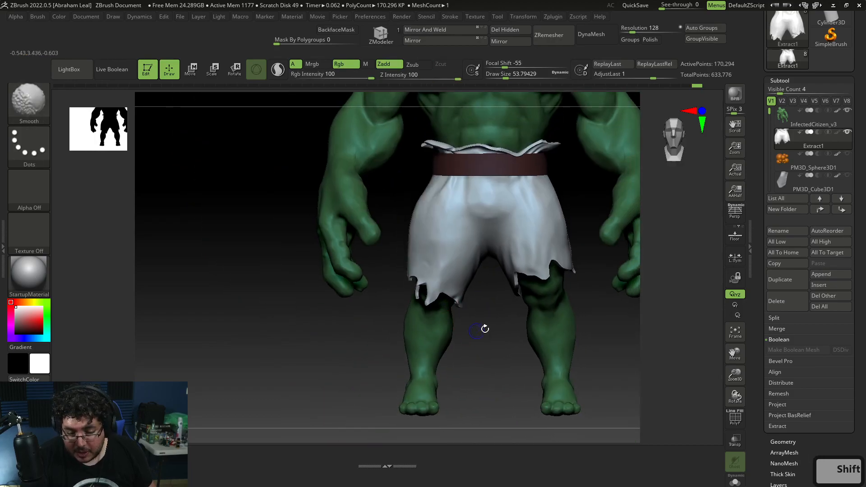
# Step: Compare the model's shorts and belt with the belt buckle and hanging front cloth in the reference painting
pyautogui.hotkey('alt', 'Tab')
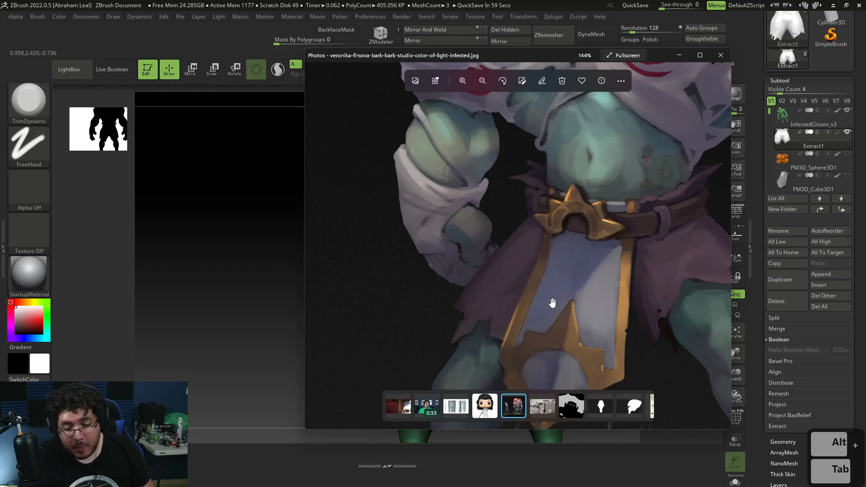
pyautogui.hotkey('alt', 'Tab')
pyautogui.hotkey('alt', 'Tab')
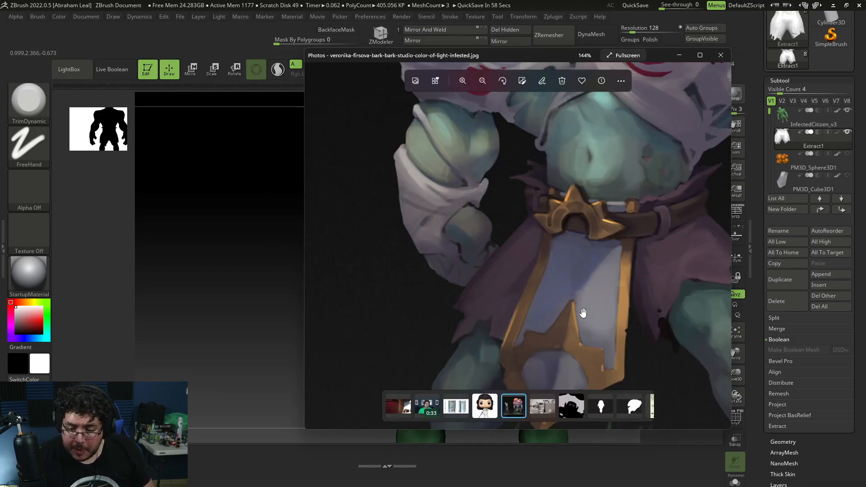
# Step: Append a cube as a new subtool, make it the active subtool and ready it for moving
pyautogui.hotkey('alt', 'Tab')
pyautogui.keyDown('alt'); pyautogui.moveTo(572, 304); pyautogui.dragTo(604, 300); pyautogui.keyUp('alt')
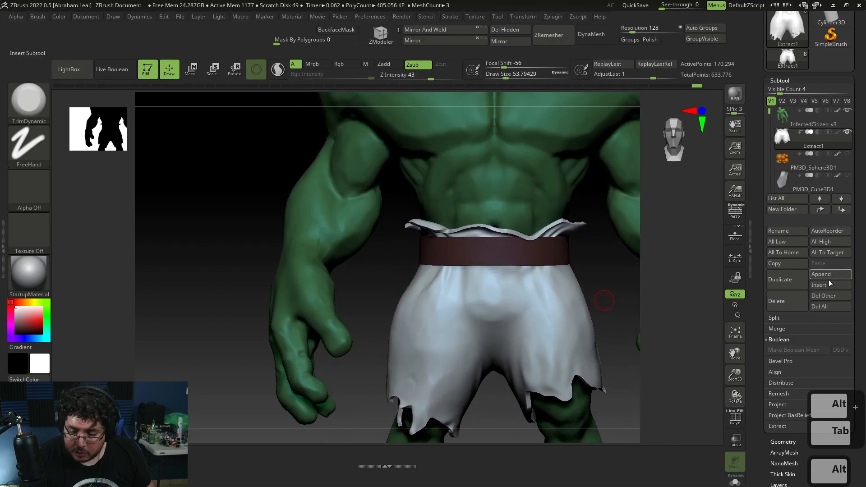
pyautogui.click(821, 274)
pyautogui.click(566, 295)
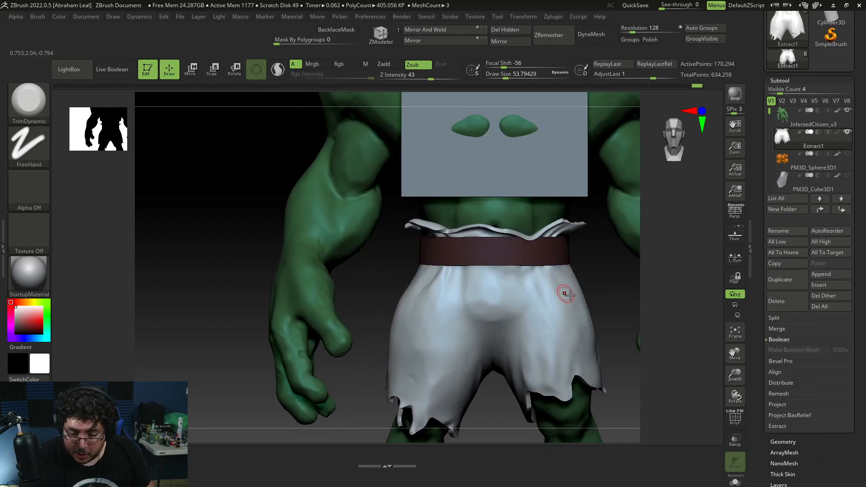
pyautogui.keyDown('alt'); pyautogui.moveTo(587, 277); pyautogui.dragTo(577, 358); pyautogui.keyUp('alt')
pyautogui.press('w')
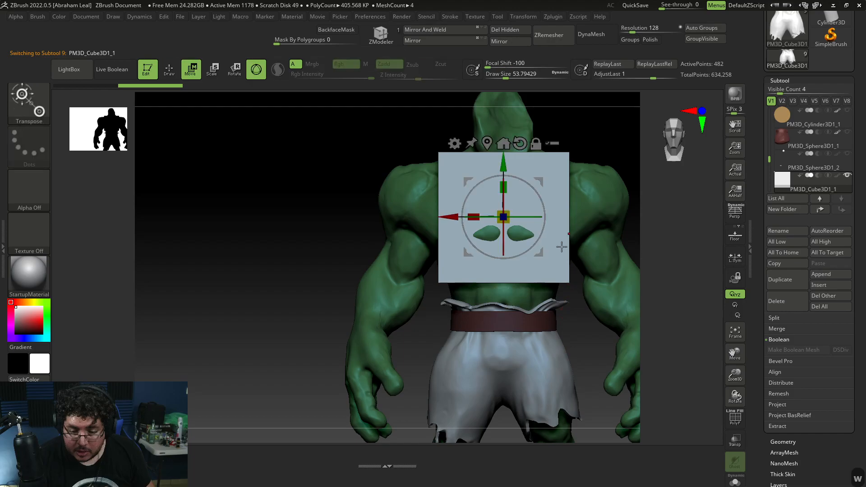
# Step: Shrink the cube, place it at the centre front of the belt and flatten it into a thinner block
pyautogui.moveTo(505, 166); pyautogui.dragTo(510, 282)
pyautogui.moveTo(507, 338); pyautogui.dragTo(630, 333)
pyautogui.keyDown('alt'); pyautogui.moveTo(683, 289); pyautogui.dragTo(558, 363); pyautogui.keyUp('alt')
pyautogui.moveTo(487, 349); pyautogui.dragTo(459, 355)
pyautogui.moveTo(487, 296); pyautogui.dragTo(487, 280)
pyautogui.moveTo(515, 334); pyautogui.dragTo(502, 341)
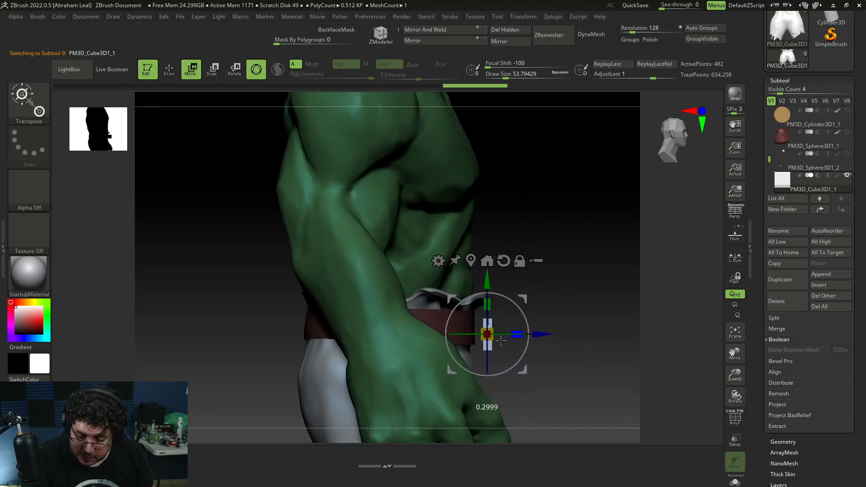
pyautogui.moveTo(574, 318); pyautogui.dragTo(564, 321)
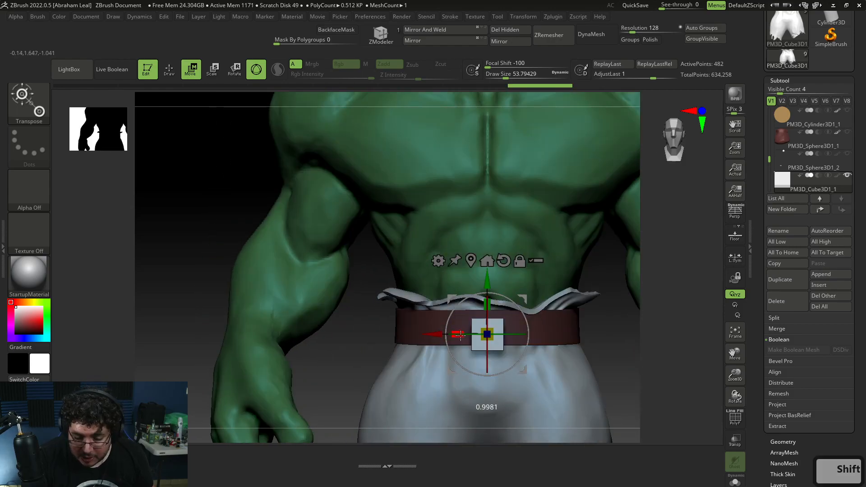
# Step: Stretch the block vertically and shift it so it spans slightly more than the belt's height
pyautogui.moveTo(620, 351); pyautogui.dragTo(635, 353)
pyautogui.keyDown('alt'); pyautogui.moveTo(582, 350); pyautogui.dragTo(619, 359); pyautogui.keyUp('alt')
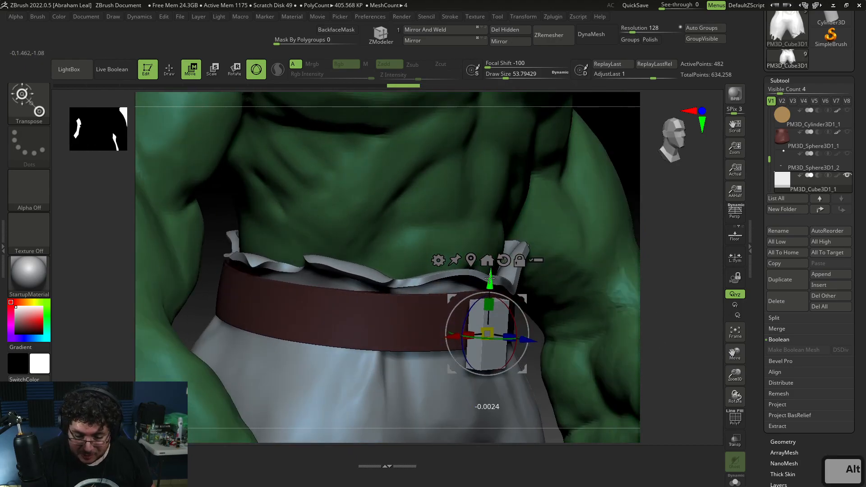
pyautogui.moveTo(489, 320); pyautogui.dragTo(496, 318)
pyautogui.moveTo(491, 269); pyautogui.dragTo(491, 276)
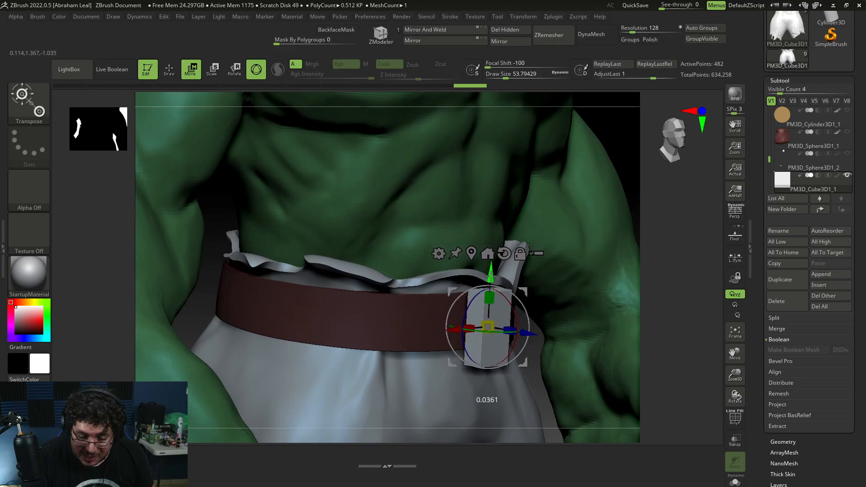
pyautogui.press('q')
pyautogui.moveTo(652, 269)
pyautogui.mouseDown()
pyautogui.moveTo(667, 263)
pyautogui.moveTo(616, 251)
pyautogui.mouseUp()
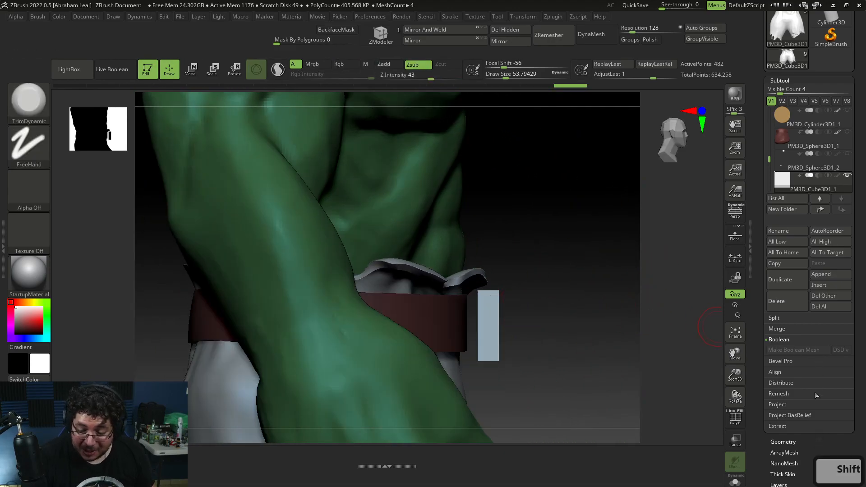
# Step: Check the belt in the reference painting, shorten the block slightly and move it forward, clear of the belt
pyautogui.hotkey('alt', 'Tab')
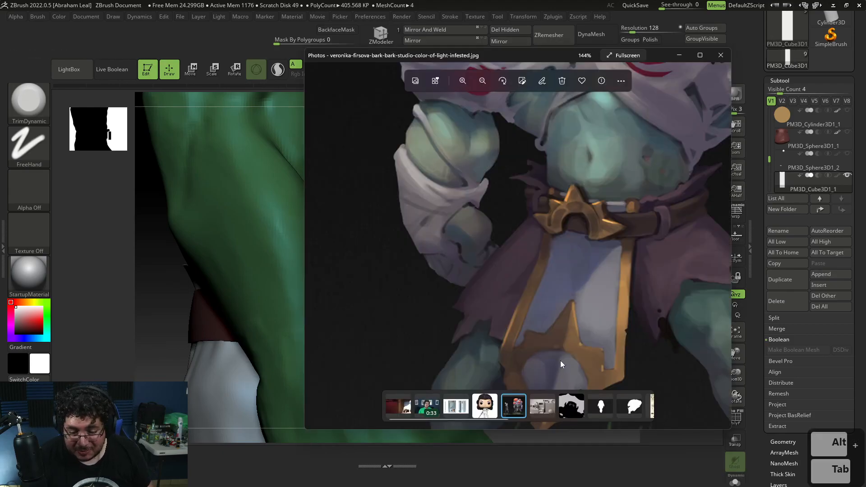
pyautogui.hotkey('alt', 'Tab')
pyautogui.moveTo(547, 348); pyautogui.dragTo(528, 265)
pyautogui.press('r')
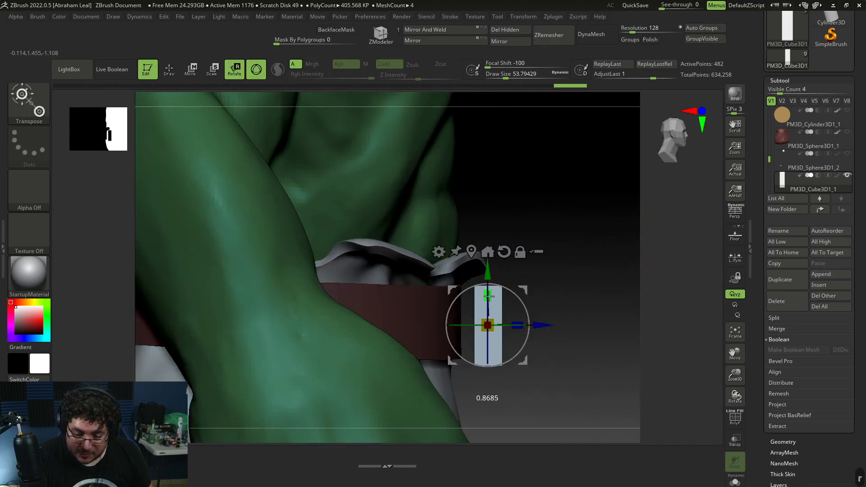
pyautogui.moveTo(516, 304); pyautogui.dragTo(588, 303)
pyautogui.press('q')
pyautogui.moveTo(586, 212); pyautogui.dragTo(535, 159)
# Step: Switch to ZModeler, show the block's polyframe and choose SelectRect as the selection brush
pyautogui.click(379, 36)
pyautogui.keyDown('alt'); pyautogui.moveTo(591, 286); pyautogui.dragTo(538, 300); pyautogui.keyUp('alt')
pyautogui.click(736, 419)
pyautogui.moveTo(603, 321)
pyautogui.mouseDown()
pyautogui.moveTo(624, 339)
pyautogui.moveTo(596, 251)
pyautogui.mouseUp()
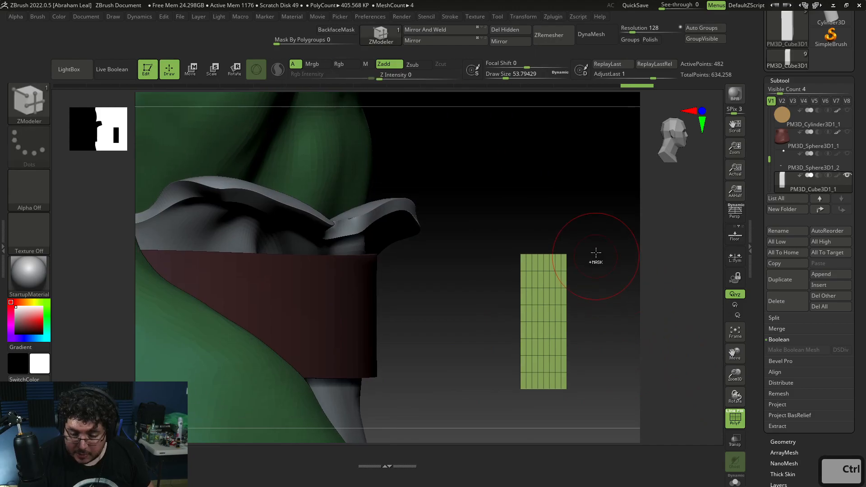
pyautogui.hotkey('ctrl', 'shift')
pyautogui.click(22, 108)
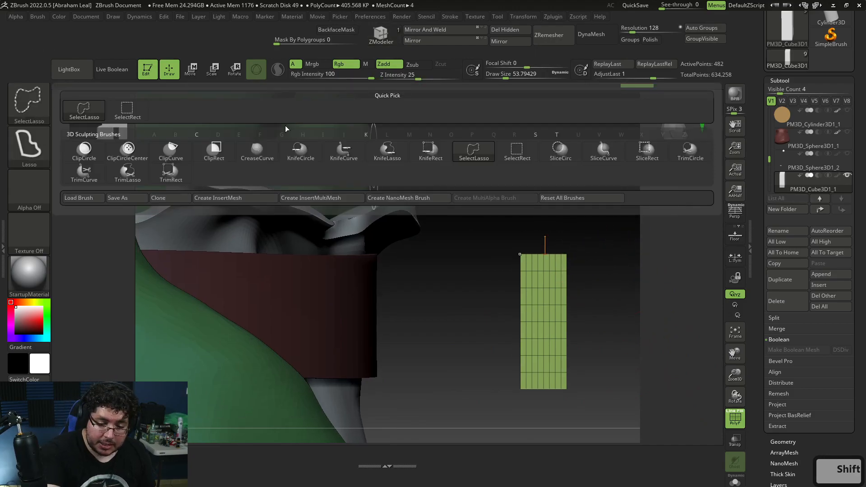
pyautogui.click(521, 156)
# Step: Isolate the block's top and bottom caps, give them their own polygroup and show the whole block again
pyautogui.keyDown('ctrl'); pyautogui.keyDown('shift'); pyautogui.moveTo(610, 215); pyautogui.dragTo(481, 337); pyautogui.keyUp('shift'); pyautogui.keyUp('ctrl')
pyautogui.hotkey('ctrl', 'w')
pyautogui.keyDown('ctrl'); pyautogui.keyDown('shift'); pyautogui.click(623, 357); pyautogui.keyUp('shift'); pyautogui.keyUp('ctrl')
pyautogui.moveTo(481, 338); pyautogui.dragTo(610, 271)
pyautogui.hotkey('ctrl', 'w')
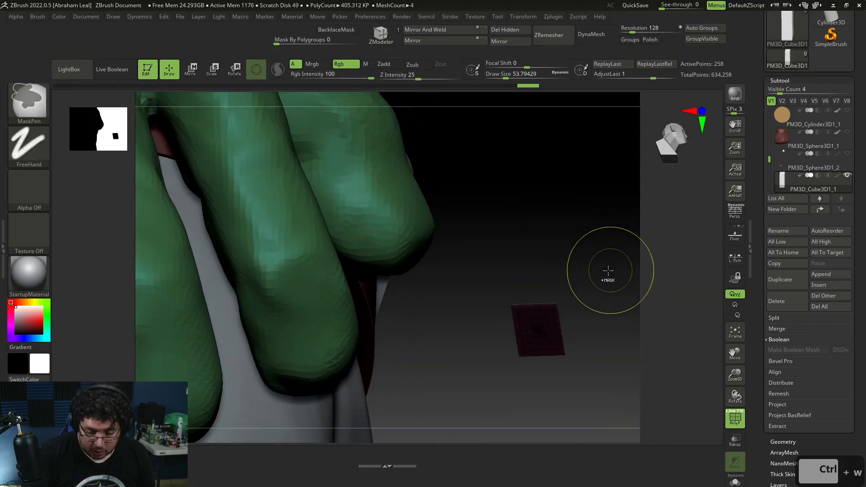
pyautogui.hotkey('ctrl', 'z')
pyautogui.hotkey('ctrl', 'w')
pyautogui.keyDown('ctrl'); pyautogui.keyDown('shift'); pyautogui.click(613, 294); pyautogui.keyUp('shift'); pyautogui.keyUp('ctrl')
pyautogui.moveTo(614, 304)
pyautogui.keyDown('shift'); pyautogui.mouseDown()
pyautogui.moveTo(612, 366)
pyautogui.moveTo(628, 313)
pyautogui.moveTo(573, 248)
pyautogui.mouseUp(); pyautogui.keyUp('shift')
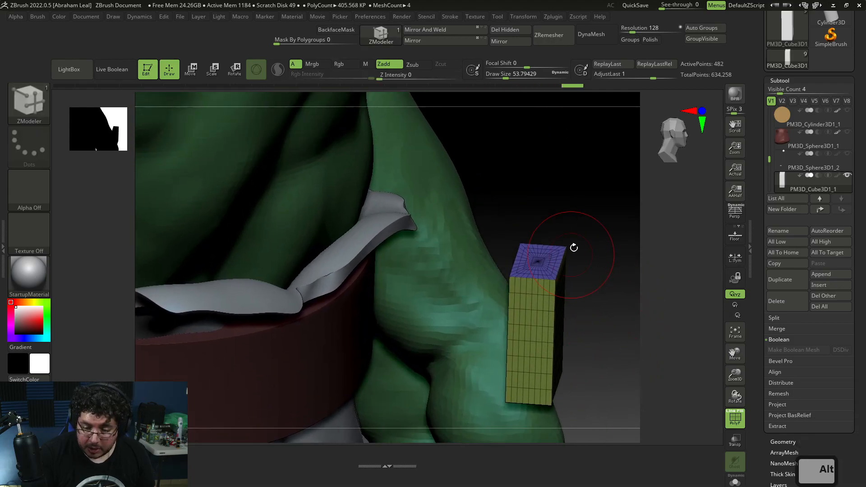
# Step: Extrude the block's top and bottom caps outward with QMesh targeting Polygroup All, undoing unwanted edits
pyautogui.press('space')
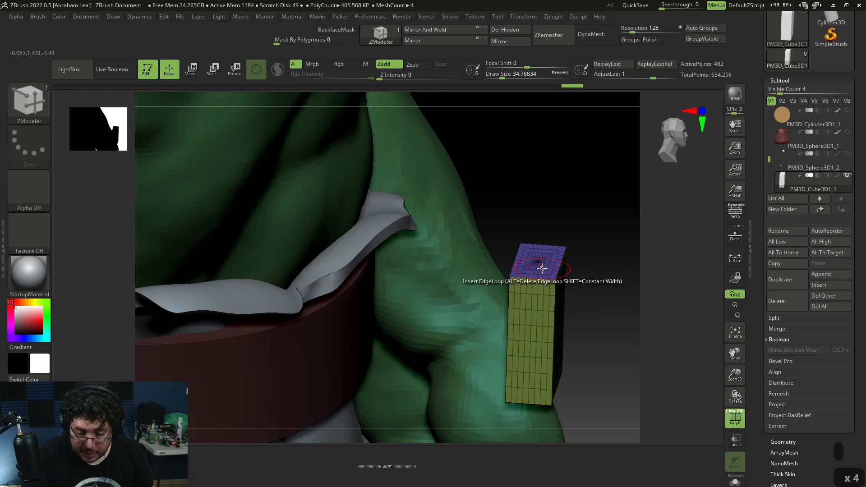
pyautogui.press('space')
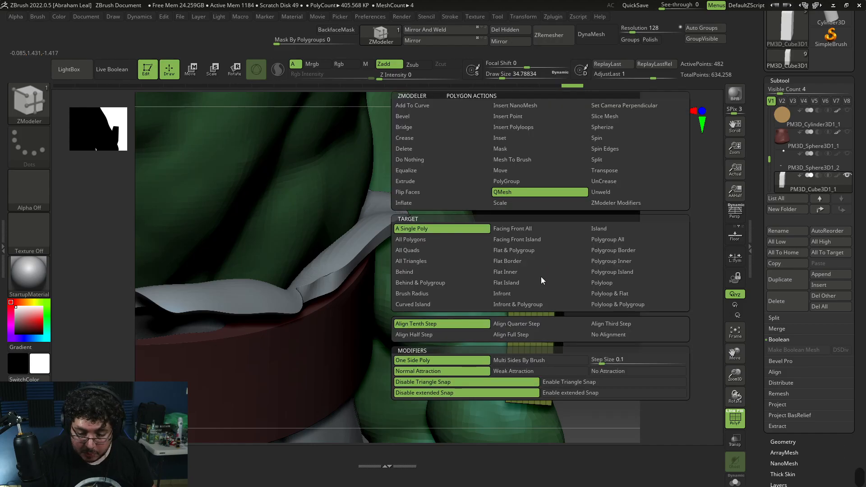
pyautogui.click(624, 239)
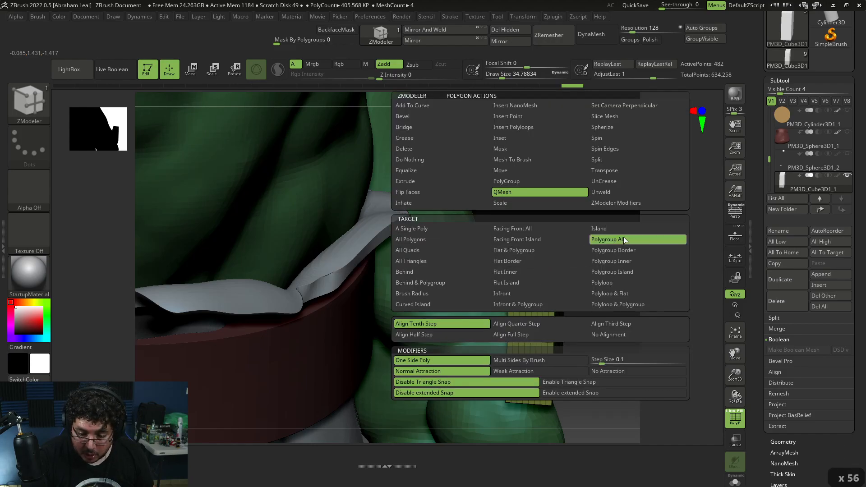
pyautogui.moveTo(537, 270); pyautogui.dragTo(538, 245)
pyautogui.moveTo(602, 246); pyautogui.dragTo(516, 261)
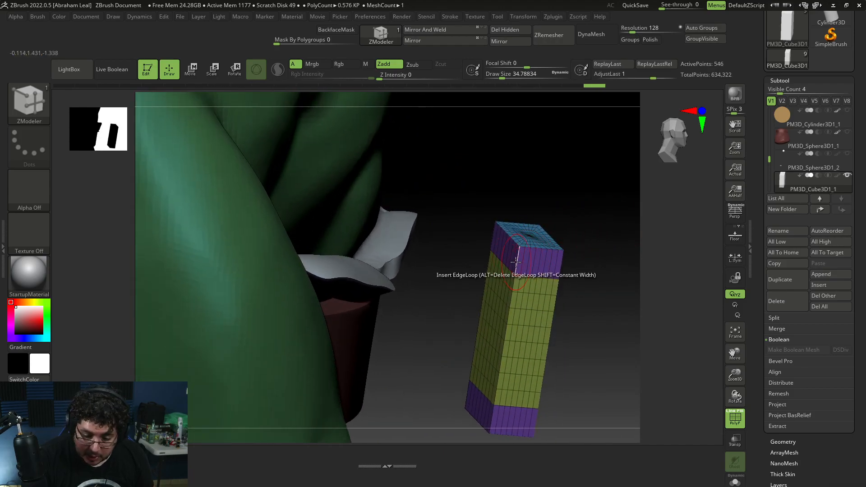
pyautogui.click(514, 261)
pyautogui.hotkey('ctrl', 'z')
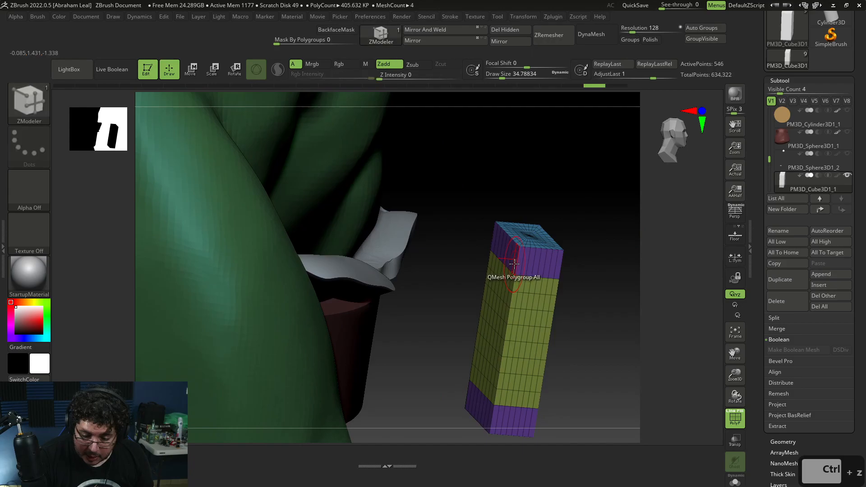
pyautogui.keyDown('shift'); pyautogui.moveTo(600, 243); pyautogui.dragTo(548, 231); pyautogui.keyUp('shift')
pyautogui.hotkey('ctrl', 'z')
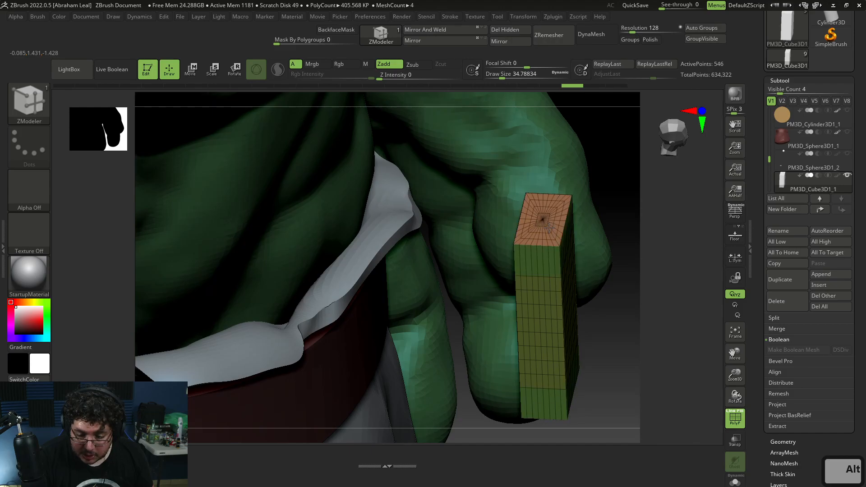
# Step: Isolate the belt-facing faces of both extruded ends, assign them a separate polygroup and unhide the block
pyautogui.moveTo(600, 234); pyautogui.dragTo(616, 227)
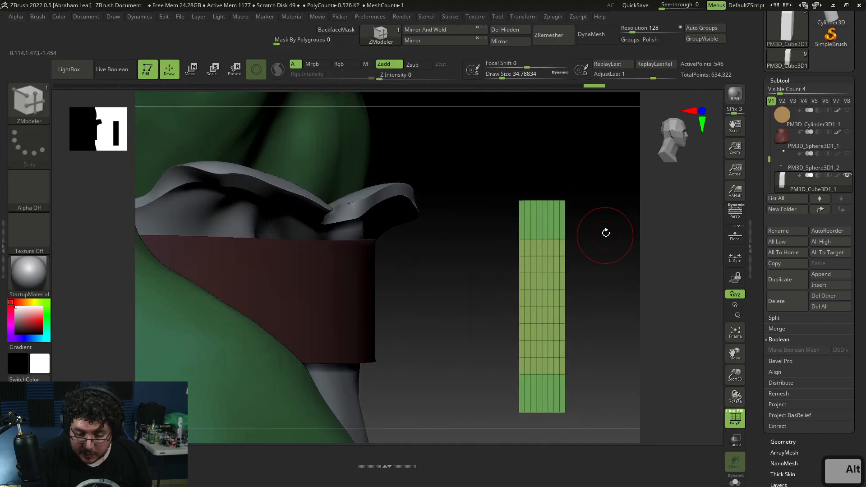
pyautogui.keyDown('ctrl'); pyautogui.keyDown('alt'); pyautogui.keyDown('shift'); pyautogui.moveTo(602, 170); pyautogui.dragTo(572, 299); pyautogui.keyUp('shift'); pyautogui.keyUp('alt'); pyautogui.keyUp('ctrl')
pyautogui.moveTo(577, 250)
pyautogui.keyDown('ctrl'); pyautogui.keyDown('alt'); pyautogui.keyDown('shift'); pyautogui.mouseDown()
pyautogui.moveTo(482, 338)
pyautogui.moveTo(481, 353)
pyautogui.mouseUp(); pyautogui.keyUp('shift'); pyautogui.keyUp('alt'); pyautogui.keyUp('ctrl')
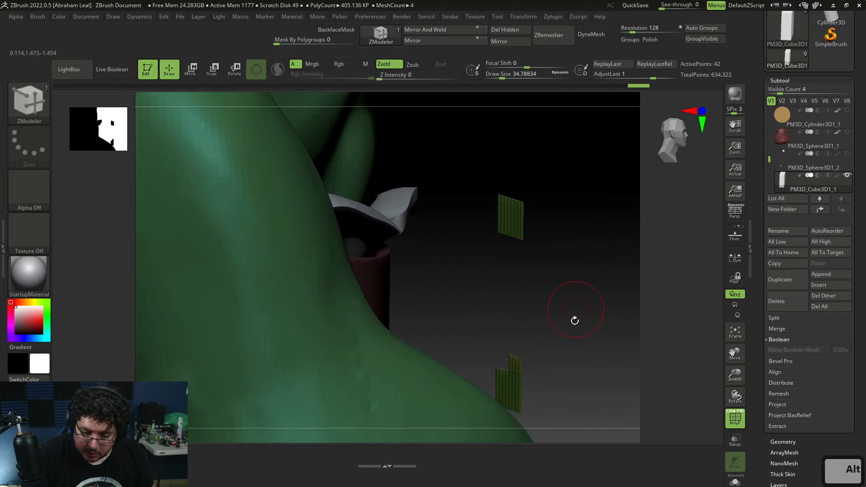
pyautogui.moveTo(551, 319)
pyautogui.keyDown('ctrl'); pyautogui.keyDown('alt'); pyautogui.keyDown('shift'); pyautogui.mouseDown()
pyautogui.moveTo(508, 359)
pyautogui.moveTo(513, 346)
pyautogui.mouseUp(); pyautogui.keyUp('shift'); pyautogui.keyUp('alt'); pyautogui.keyUp('ctrl')
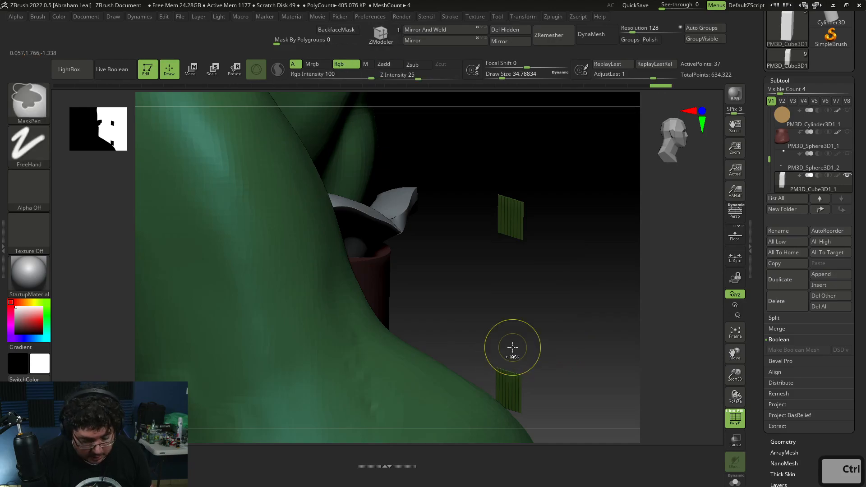
pyautogui.hotkey('ctrl', 'w')
pyautogui.keyDown('ctrl'); pyautogui.keyDown('shift'); pyautogui.click(584, 317); pyautogui.keyUp('shift'); pyautogui.keyUp('ctrl')
# Step: Extrude the belt-facing end faces toward the belt with QMesh to form a C-shaped belt loop
pyautogui.moveTo(586, 315); pyautogui.dragTo(581, 294)
pyautogui.moveTo(514, 244); pyautogui.dragTo(484, 228)
pyautogui.moveTo(586, 233); pyautogui.dragTo(579, 256)
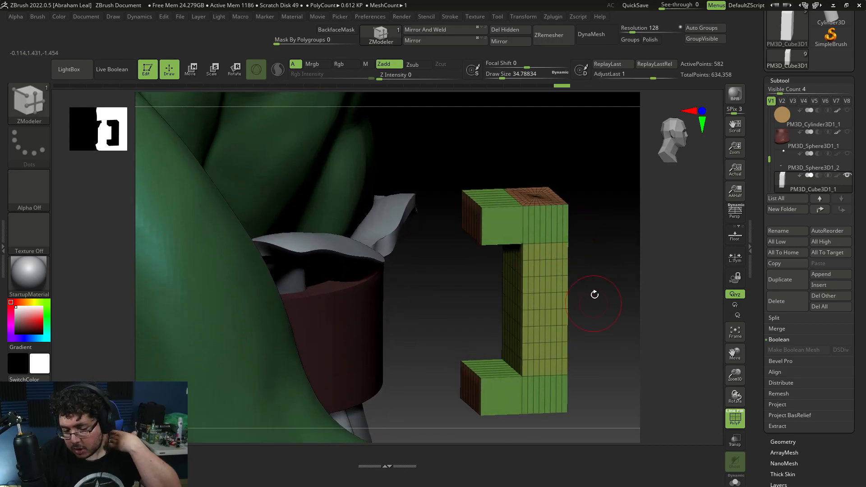
pyautogui.moveTo(602, 336); pyautogui.dragTo(638, 291)
# Step: Enable Dynamic Subdiv on the C-shaped loop and apply it as real subdivision levels
pyautogui.click(797, 80)
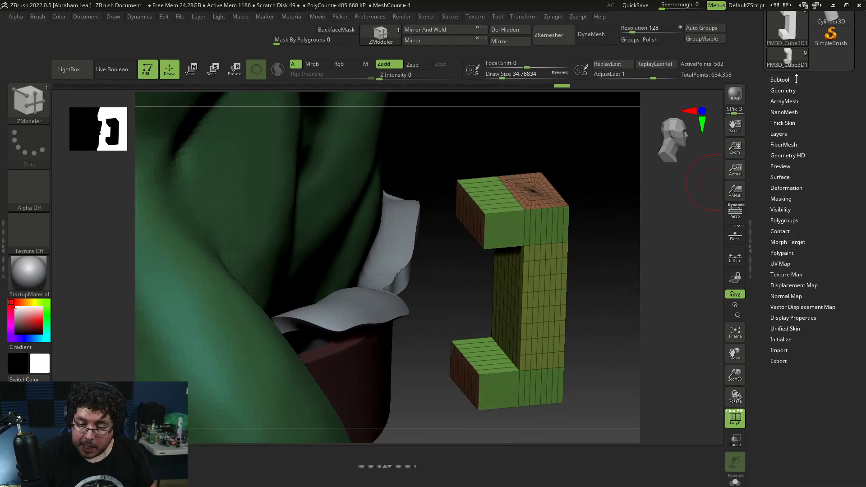
pyautogui.click(785, 90)
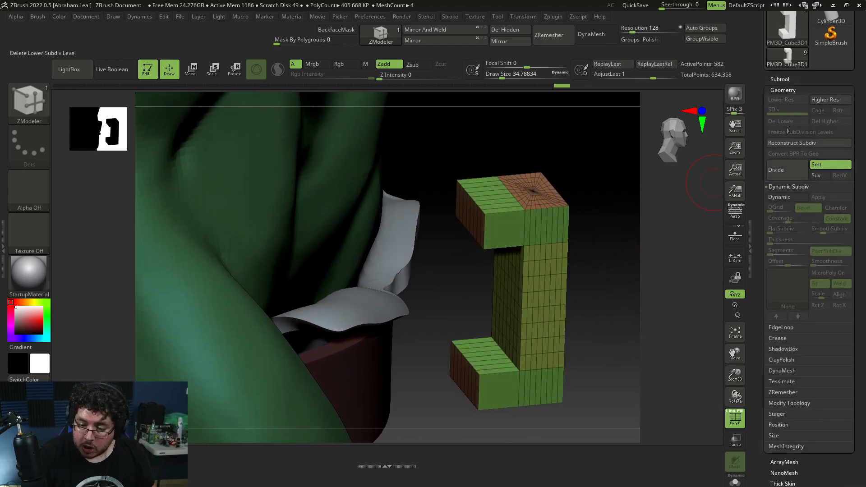
pyautogui.click(788, 197)
pyautogui.moveTo(614, 295); pyautogui.dragTo(589, 298)
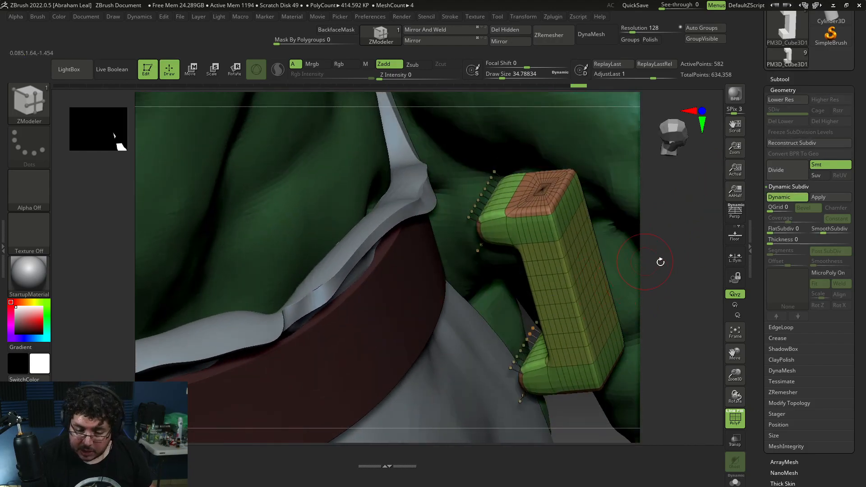
pyautogui.click(831, 198)
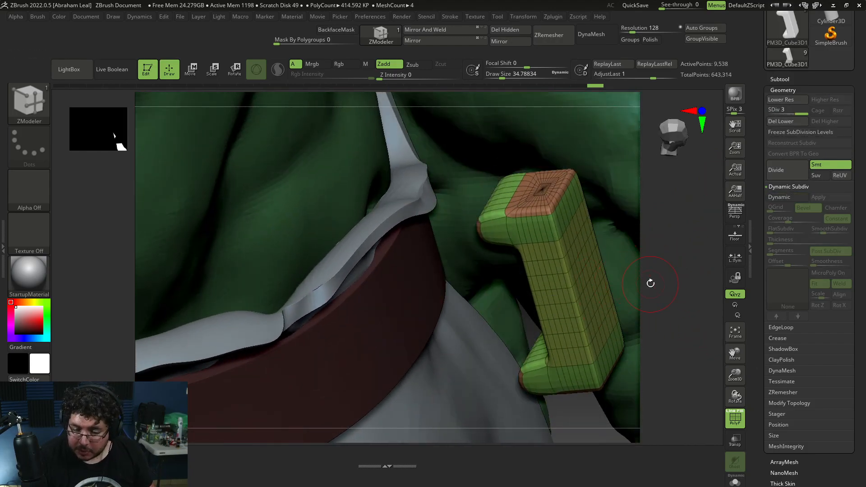
# Step: Flatten and bevel the loop's edges and corners with the TrimDynamic brush at a draw size of about 49
pyautogui.press('q')
pyautogui.press('b')
pyautogui.press('t')
pyautogui.press('d')
pyautogui.moveTo(543, 295); pyautogui.dragTo(552, 276, button='right')
pyautogui.press('space')
pyautogui.press('space')
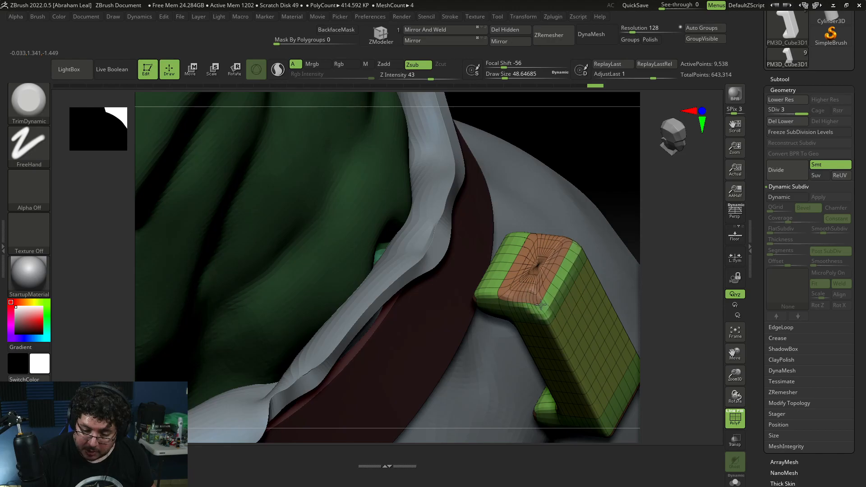
pyautogui.moveTo(584, 260); pyautogui.dragTo(592, 248, button='right')
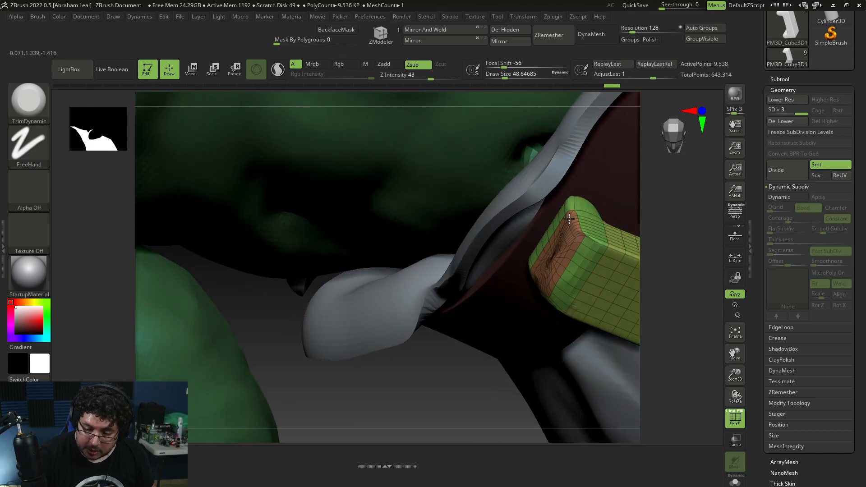
pyautogui.moveTo(687, 326); pyautogui.dragTo(561, 273, button='right')
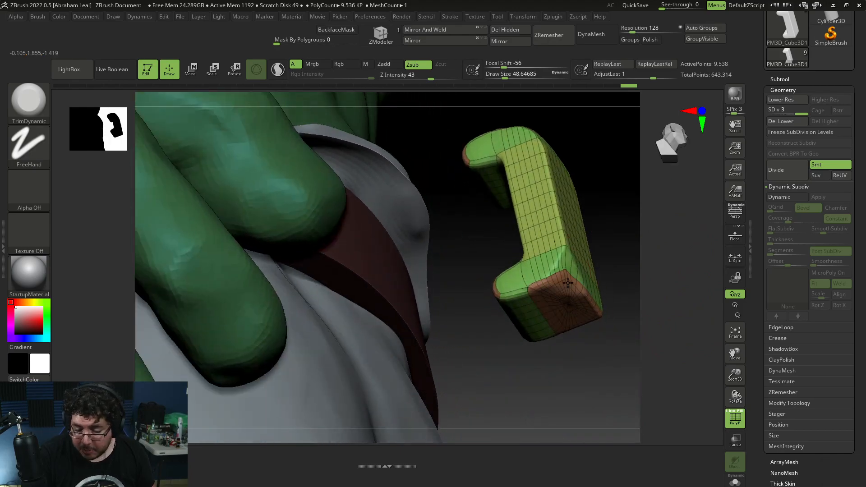
pyautogui.moveTo(606, 314); pyautogui.dragTo(601, 317, button='right')
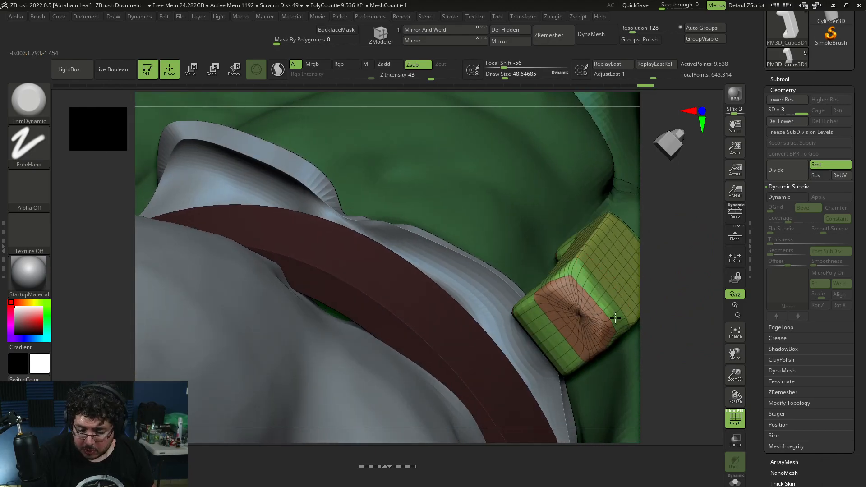
pyautogui.moveTo(600, 277); pyautogui.dragTo(617, 212, button='right')
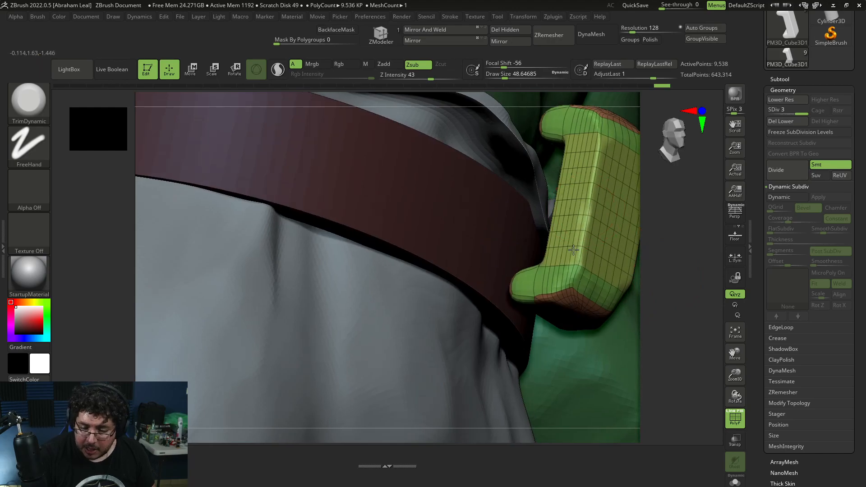
pyautogui.moveTo(685, 273); pyautogui.dragTo(489, 384, button='right')
# Step: Hide the polyframe and move the loop back so it fits over the belt's centre front
pyautogui.hotkey('shift', 'f')
pyautogui.press('w')
pyautogui.moveTo(371, 312); pyautogui.dragTo(483, 317)
pyautogui.keyDown('shift'); pyautogui.moveTo(435, 326); pyautogui.dragTo(522, 331, button='right'); pyautogui.keyUp('shift')
pyautogui.keyDown('alt'); pyautogui.moveTo(663, 311); pyautogui.dragTo(518, 397, button='right'); pyautogui.keyUp('alt')
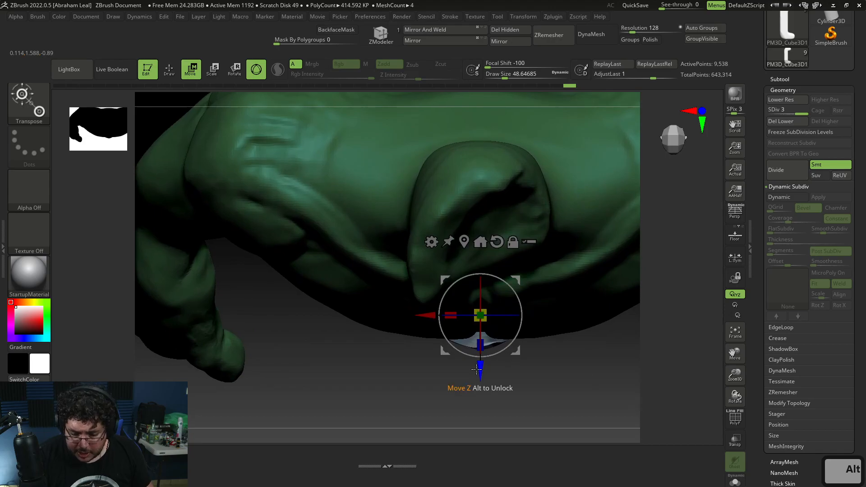
pyautogui.moveTo(479, 356); pyautogui.dragTo(475, 395)
pyautogui.keyDown('shift'); pyautogui.moveTo(475, 395); pyautogui.dragTo(572, 317, button='right'); pyautogui.keyUp('shift')
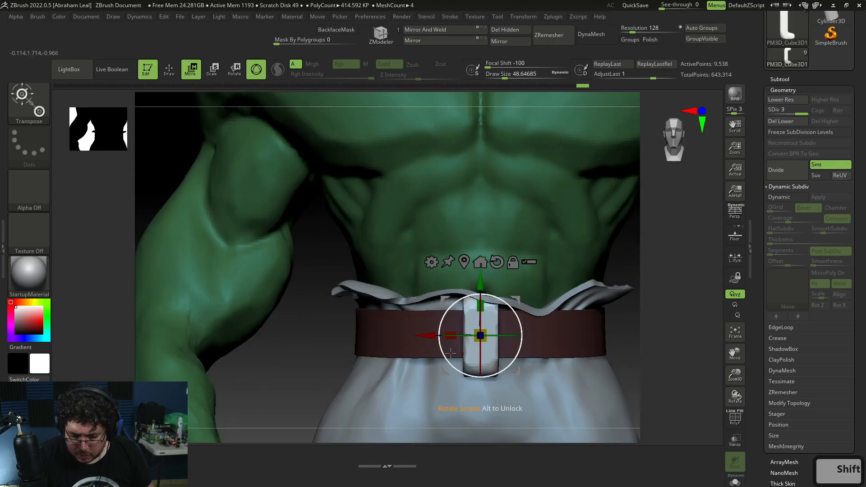
# Step: Using the reference painting, move the belt loop to the front side of the belt, turn it, and thin its depth against the belt
pyautogui.hotkey('alt', 'Tab')
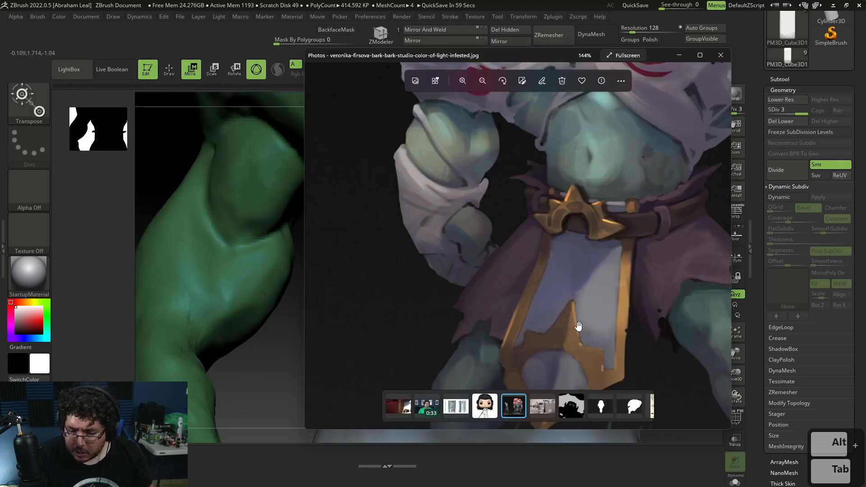
pyautogui.hotkey('alt', 'Tab')
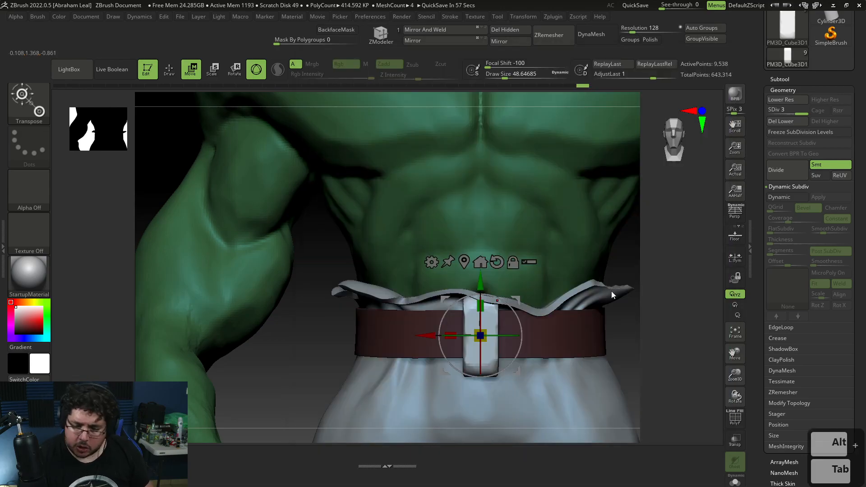
pyautogui.press('alt')
pyautogui.moveTo(430, 338); pyautogui.dragTo(539, 345)
pyautogui.moveTo(633, 317); pyautogui.dragTo(662, 327)
pyautogui.moveTo(690, 311); pyautogui.dragTo(629, 297)
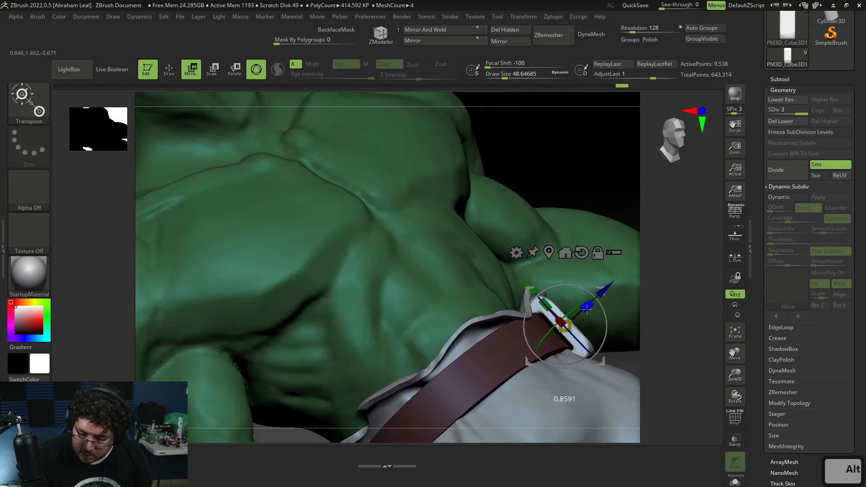
pyautogui.moveTo(582, 315); pyautogui.dragTo(580, 317)
pyautogui.moveTo(607, 285); pyautogui.dragTo(602, 291)
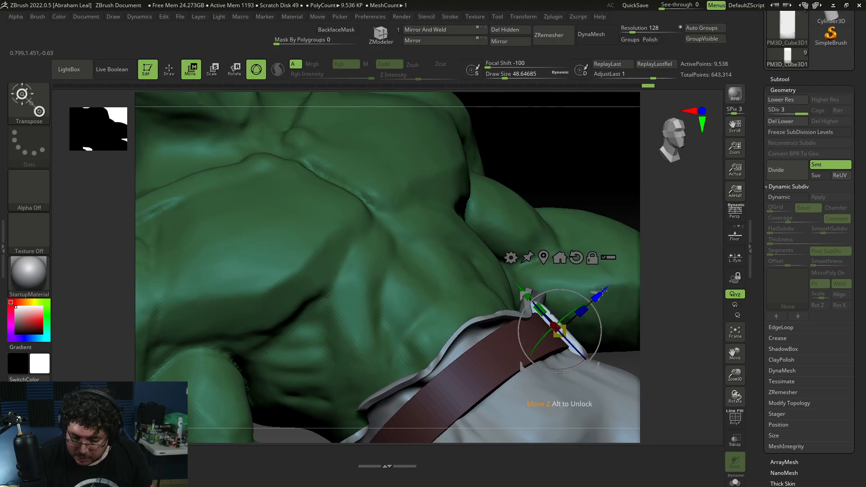
# Step: Rotate the belt loop so it lies in line with the belt's curve at the side of the waist
pyautogui.keyDown('shift'); pyautogui.moveTo(610, 374); pyautogui.dragTo(611, 334); pyautogui.keyUp('shift')
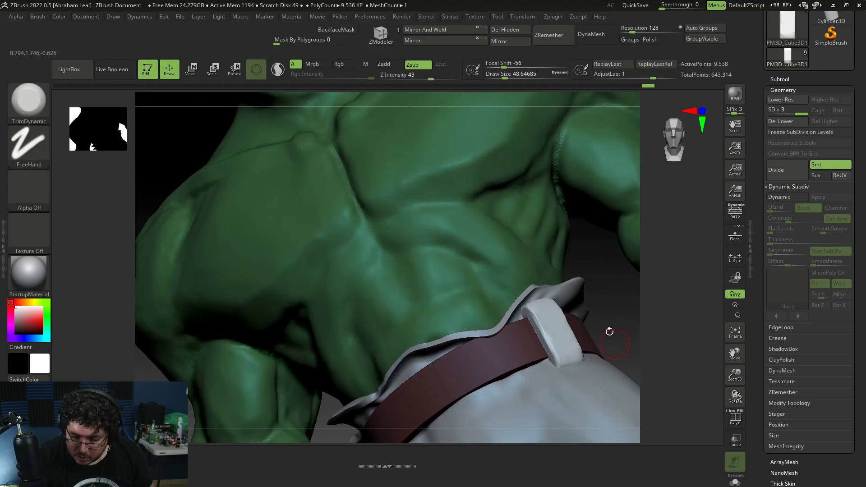
pyautogui.press('r')
pyautogui.moveTo(550, 296); pyautogui.dragTo(533, 289)
pyautogui.press('w')
pyautogui.press('q')
pyautogui.moveTo(632, 333)
pyautogui.keyDown('alt'); pyautogui.mouseDown()
pyautogui.moveTo(603, 336)
pyautogui.moveTo(629, 361)
pyautogui.moveTo(595, 349)
pyautogui.moveTo(596, 357)
pyautogui.moveTo(564, 357)
pyautogui.mouseUp(); pyautogui.keyUp('alt')
# Step: Narrow the belt loop to about 55% of its width, comparing it with the reference painting
pyautogui.hotkey('alt', 'Tab')
pyautogui.hotkey('alt', 'Tab')
pyautogui.press('r')
pyautogui.moveTo(526, 333); pyautogui.dragTo(540, 332)
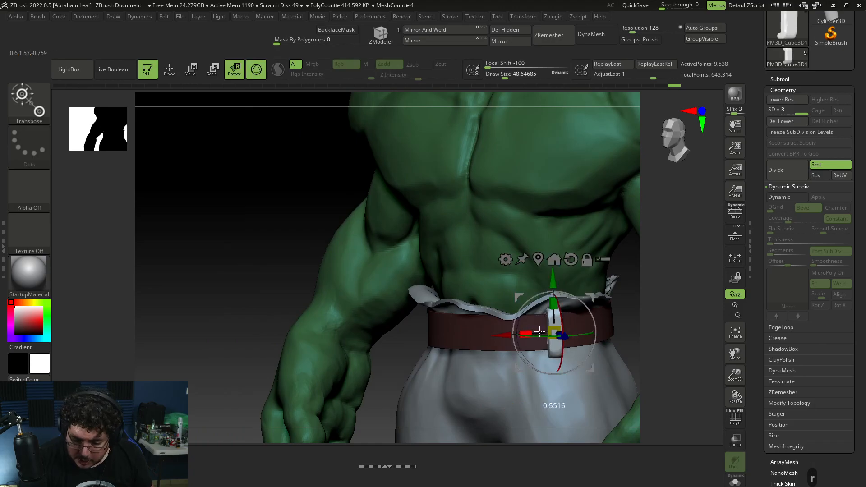
pyautogui.keyDown('shift'); pyautogui.moveTo(618, 329); pyautogui.dragTo(628, 344); pyautogui.keyUp('shift')
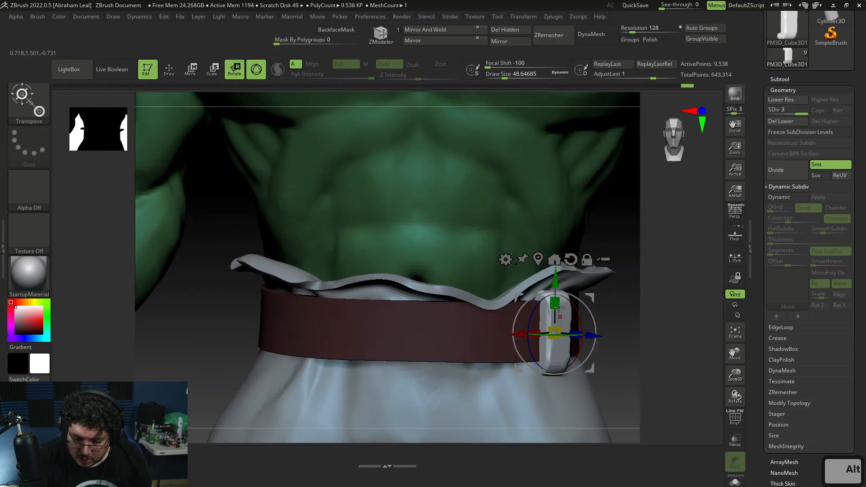
# Step: Refine the belt loop's placement on the belt against the reference painting and scale it down slightly
pyautogui.hotkey('alt', 'Tab')
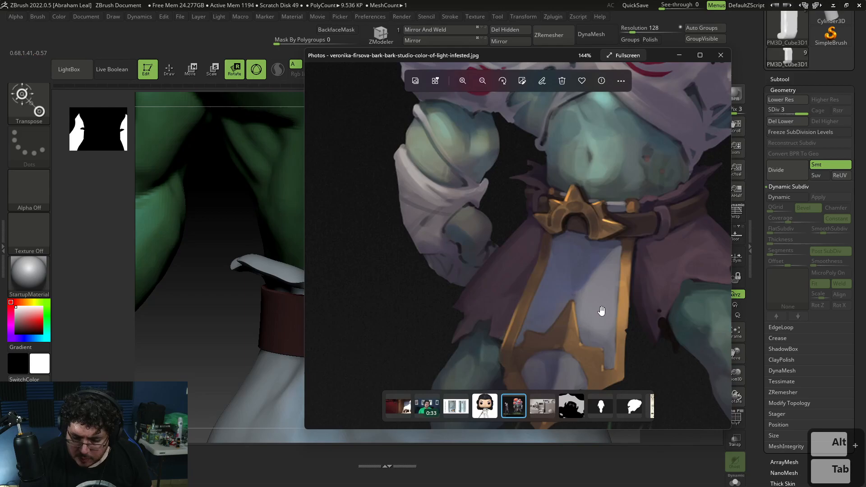
pyautogui.hotkey('alt', 'Tab')
pyautogui.moveTo(614, 338); pyautogui.dragTo(567, 351)
pyautogui.moveTo(505, 345); pyautogui.dragTo(483, 350)
pyautogui.press('q')
pyautogui.moveTo(650, 334)
pyautogui.mouseDown()
pyautogui.moveTo(573, 337)
pyautogui.moveTo(616, 332)
pyautogui.mouseUp()
pyautogui.press('e')
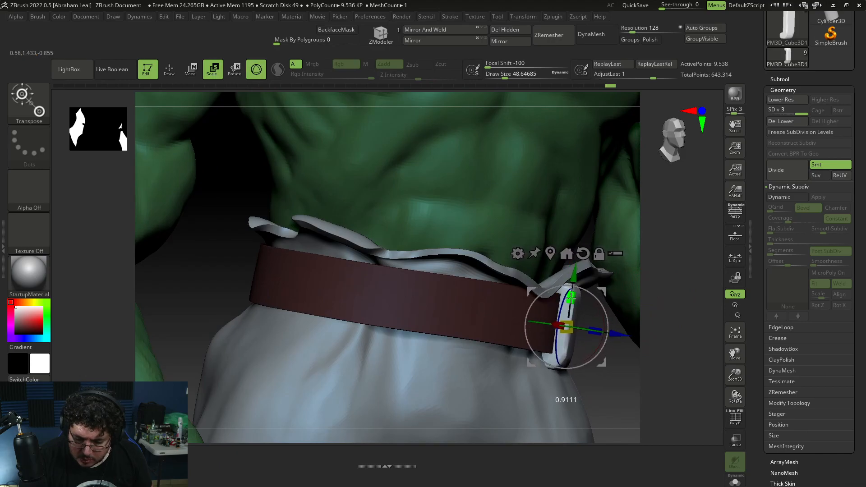
pyautogui.press('q')
# Step: Compare the figure's front view with the reference painting and make the torn shorts the active subtool
pyautogui.keyDown('alt'); pyautogui.moveTo(617, 372); pyautogui.dragTo(634, 337); pyautogui.keyUp('alt')
pyautogui.moveTo(599, 359)
pyautogui.keyDown('shift'); pyautogui.mouseDown()
pyautogui.moveTo(613, 367)
pyautogui.moveTo(668, 321)
pyautogui.moveTo(634, 341)
pyautogui.moveTo(650, 338)
pyautogui.mouseUp(); pyautogui.keyUp('shift')
pyautogui.hotkey('alt', 'Tab')
pyautogui.hotkey('alt', 'Tab')
pyautogui.keyDown('alt'); pyautogui.click(501, 348); pyautogui.keyUp('alt')
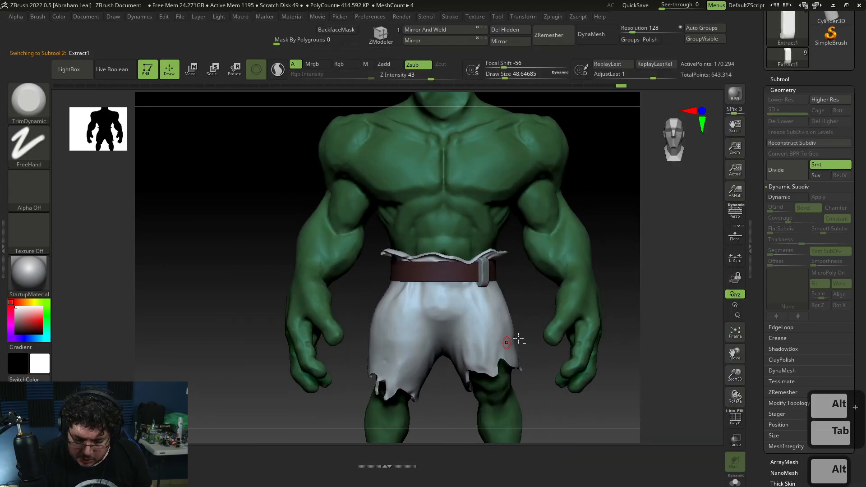
# Step: Reshape the torn hem of the shorts around the shorter leg with the Move brush
pyautogui.press('b')
pyautogui.press('m')
pyautogui.press('v')
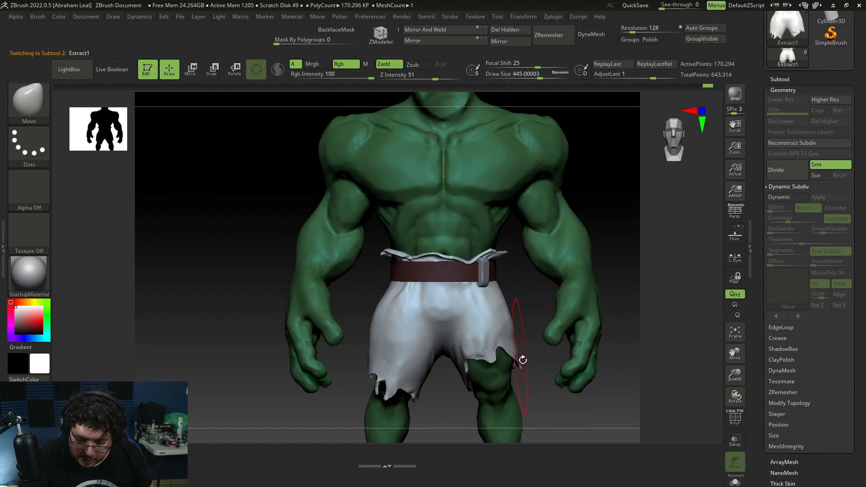
pyautogui.moveTo(462, 377); pyautogui.dragTo(465, 372)
pyautogui.moveTo(537, 392)
pyautogui.mouseDown()
pyautogui.moveTo(553, 361)
pyautogui.moveTo(537, 339)
pyautogui.mouseUp()
pyautogui.moveTo(452, 359); pyautogui.dragTo(456, 352)
pyautogui.moveTo(564, 397); pyautogui.dragTo(524, 372)
pyautogui.moveTo(553, 406)
pyautogui.mouseDown()
pyautogui.moveTo(534, 379)
pyautogui.moveTo(524, 410)
pyautogui.moveTo(616, 402)
pyautogui.moveTo(589, 404)
pyautogui.mouseUp()
# Step: Compare the shorts with the reference painting and reshape the outer side of the longer leg with the Move brush
pyautogui.hotkey('alt', 'Tab')
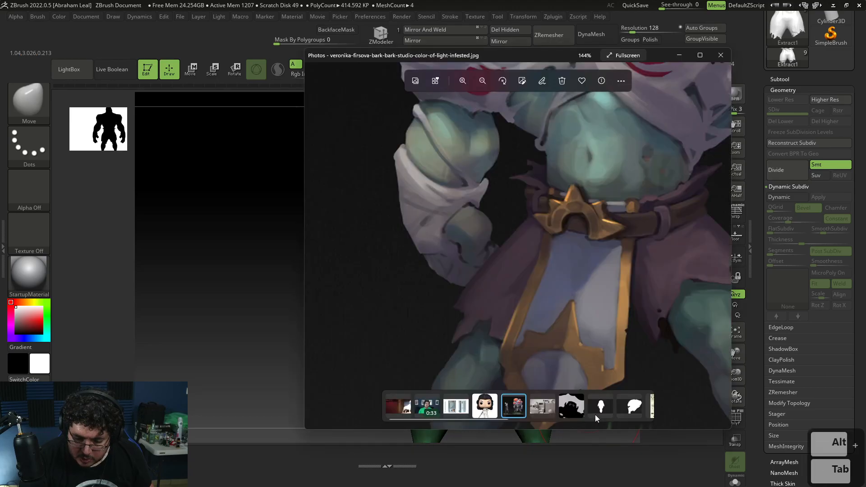
pyautogui.hotkey('alt', 'Tab')
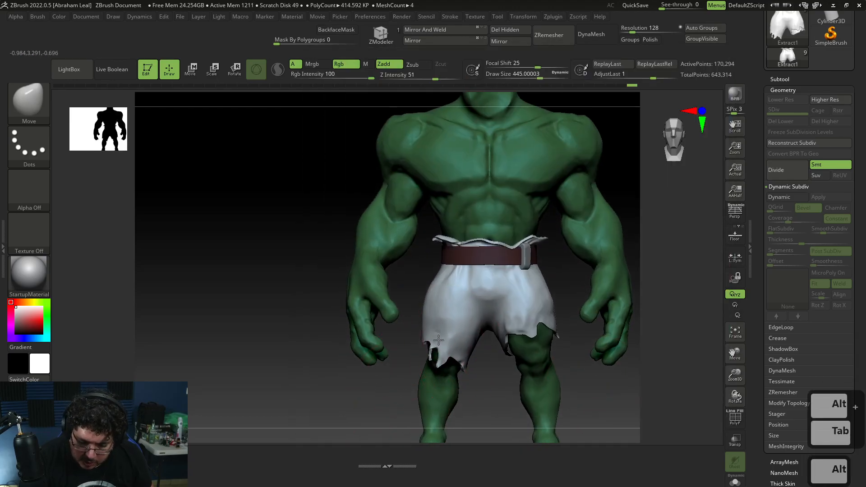
pyautogui.moveTo(440, 356)
pyautogui.mouseDown(button='right')
pyautogui.moveTo(451, 351)
pyautogui.moveTo(450, 389)
pyautogui.mouseUp(button='right')
pyautogui.moveTo(501, 379); pyautogui.dragTo(492, 361, button='right')
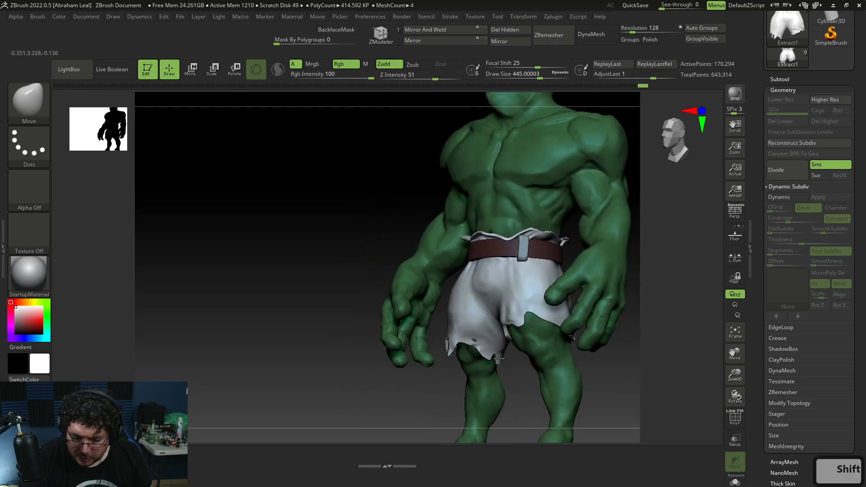
pyautogui.moveTo(441, 389); pyautogui.dragTo(501, 333, button='right')
pyautogui.keyDown('shift'); pyautogui.moveTo(520, 381); pyautogui.dragTo(494, 347, button='right'); pyautogui.keyUp('shift')
pyautogui.keyDown('alt'); pyautogui.moveTo(576, 363); pyautogui.dragTo(572, 379, button='right'); pyautogui.keyUp('alt')
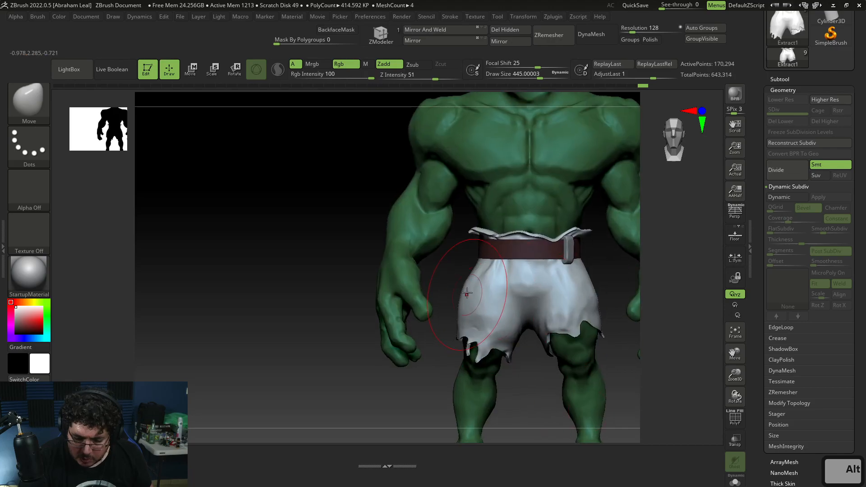
pyautogui.moveTo(466, 298); pyautogui.dragTo(472, 301)
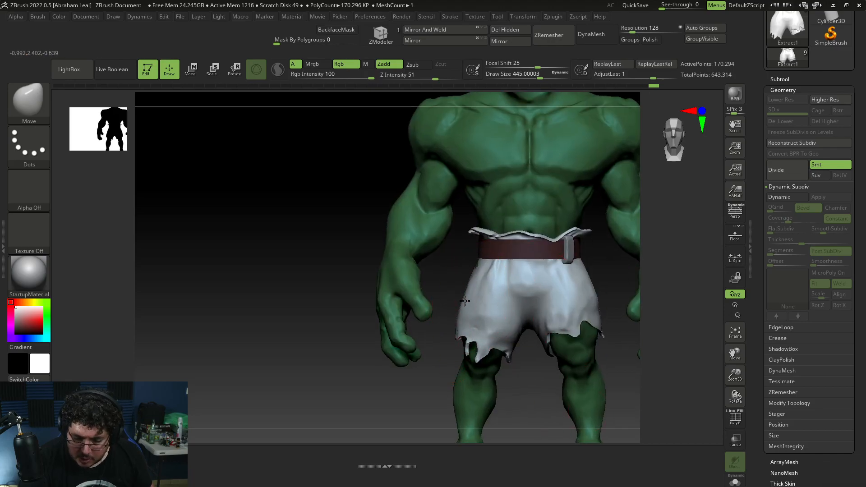
# Step: Check the reference painting again, flare the shorts' outer hem, and refine the back of the hem with a smaller Move brush of about 324
pyautogui.hotkey('alt', 'Tab')
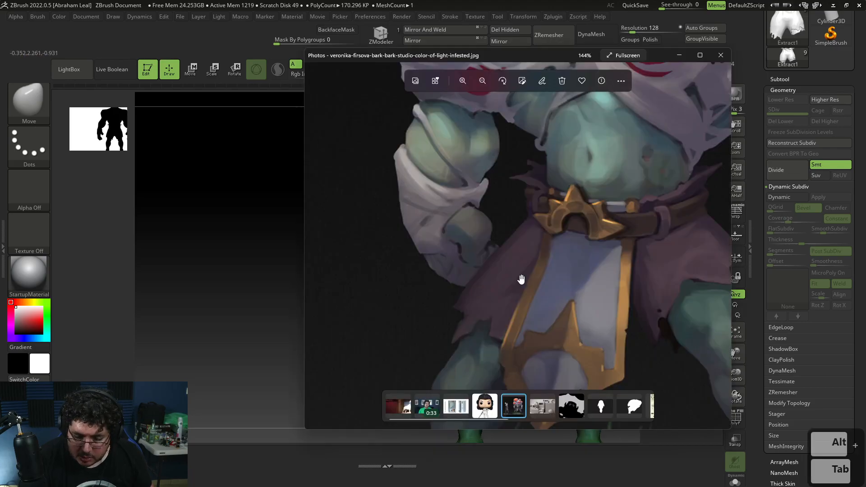
pyautogui.hotkey('alt', 'Tab')
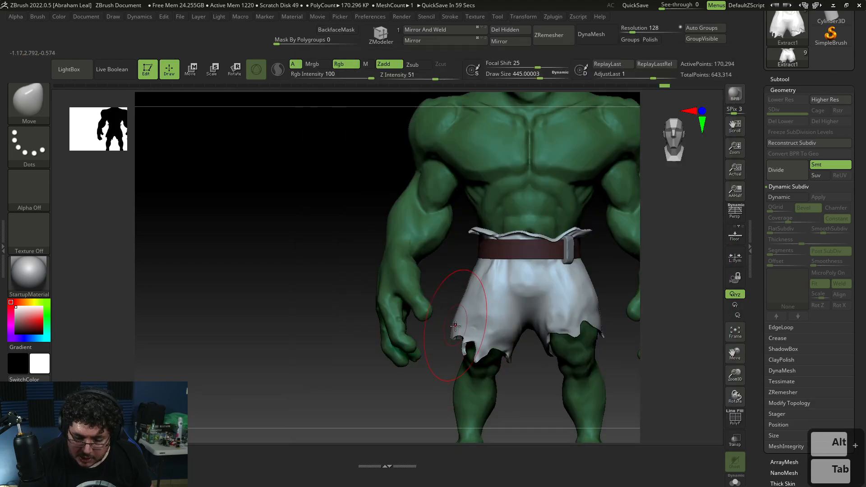
pyautogui.moveTo(458, 315); pyautogui.dragTo(467, 295, button='right')
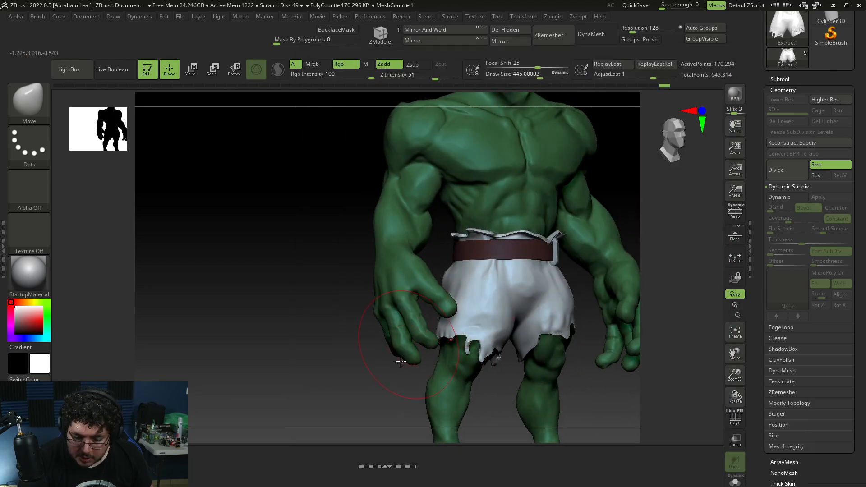
pyautogui.moveTo(404, 353); pyautogui.dragTo(496, 361, button='right')
pyautogui.press('space')
pyautogui.moveTo(519, 348); pyautogui.dragTo(504, 349)
pyautogui.moveTo(518, 368); pyautogui.dragTo(434, 359, button='right')
pyautogui.press('space')
pyautogui.moveTo(510, 299); pyautogui.dragTo(499, 300)
pyautogui.moveTo(451, 307)
pyautogui.mouseDown(button='right')
pyautogui.moveTo(487, 305)
pyautogui.moveTo(457, 292)
pyautogui.moveTo(497, 337)
pyautogui.mouseUp(button='right')
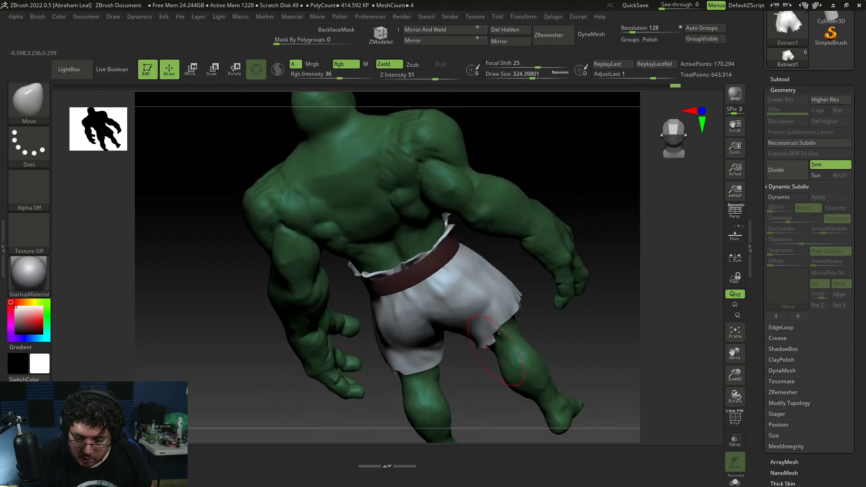
# Step: Flatten the folds on the seat of the shorts with the TrimDynamic brush at a draw size of about 268
pyautogui.press('b')
pyautogui.press('t')
pyautogui.press('d')
pyautogui.press('space')
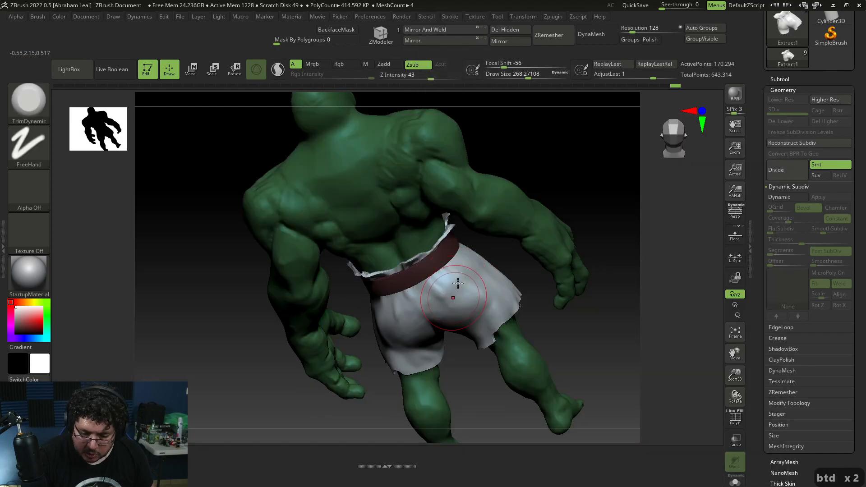
pyautogui.moveTo(528, 322); pyautogui.dragTo(591, 336, button='right')
pyautogui.moveTo(590, 388)
pyautogui.keyDown('alt'); pyautogui.mouseDown(button='right')
pyautogui.moveTo(588, 364)
pyautogui.moveTo(591, 372)
pyautogui.mouseUp(button='right'); pyautogui.keyUp('alt')
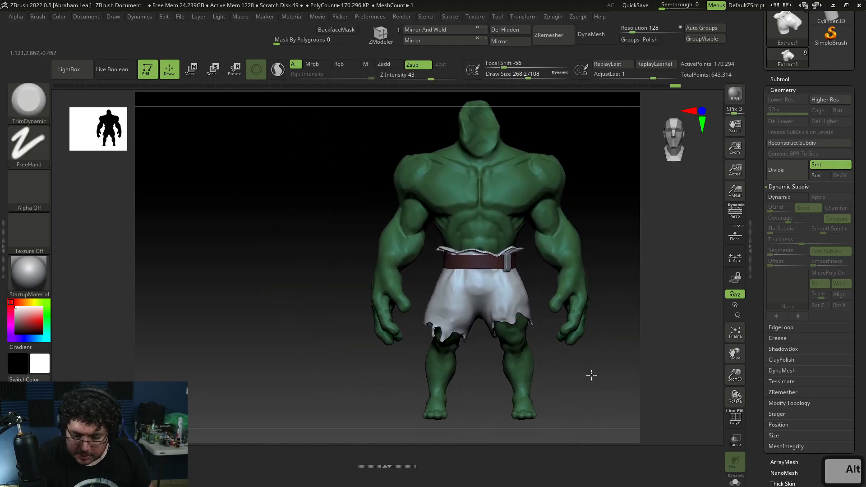
# Step: Recheck the reference painting and flare the outer hem of the shorter leg with the Move brush, starting at a draw size of about 415
pyautogui.hotkey('alt', 'Tab')
pyautogui.hotkey('alt', 'Tab')
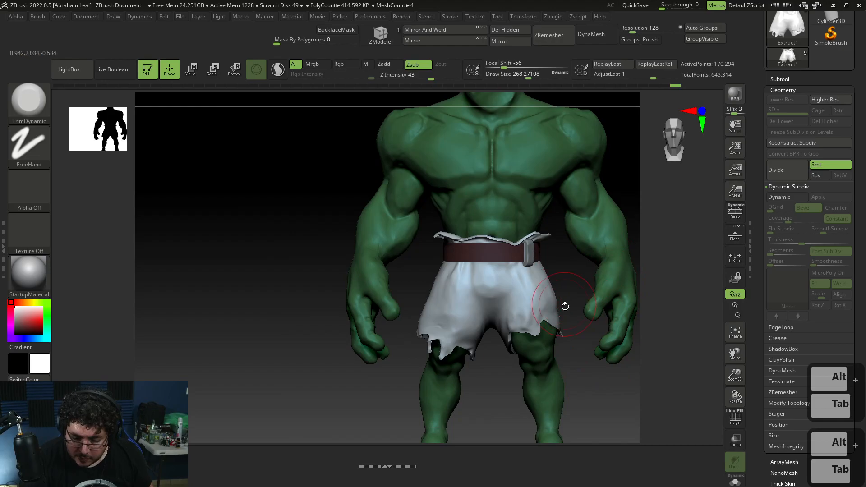
pyautogui.press('b')
pyautogui.press('m')
pyautogui.press('v')
pyautogui.press('space')
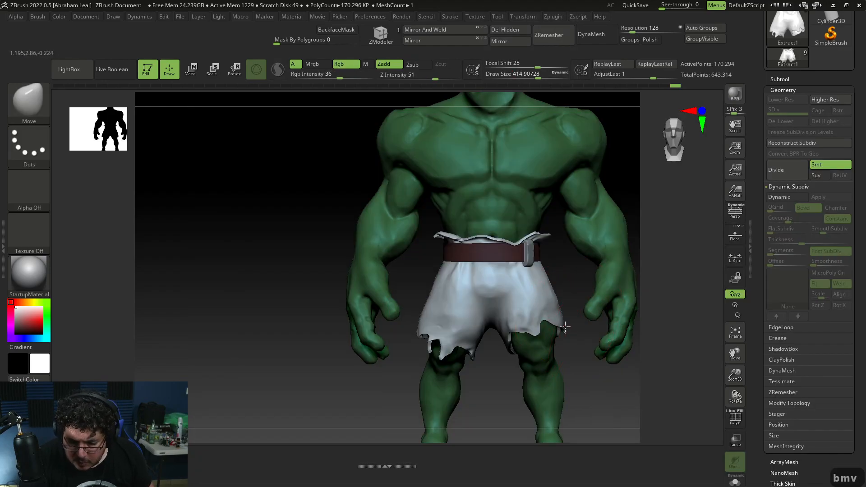
pyautogui.moveTo(564, 319)
pyautogui.keyDown('alt'); pyautogui.mouseDown(button='right')
pyautogui.moveTo(592, 360)
pyautogui.moveTo(603, 398)
pyautogui.mouseUp(button='right'); pyautogui.keyUp('alt')
pyautogui.press('space')
pyautogui.moveTo(511, 249); pyautogui.dragTo(498, 249)
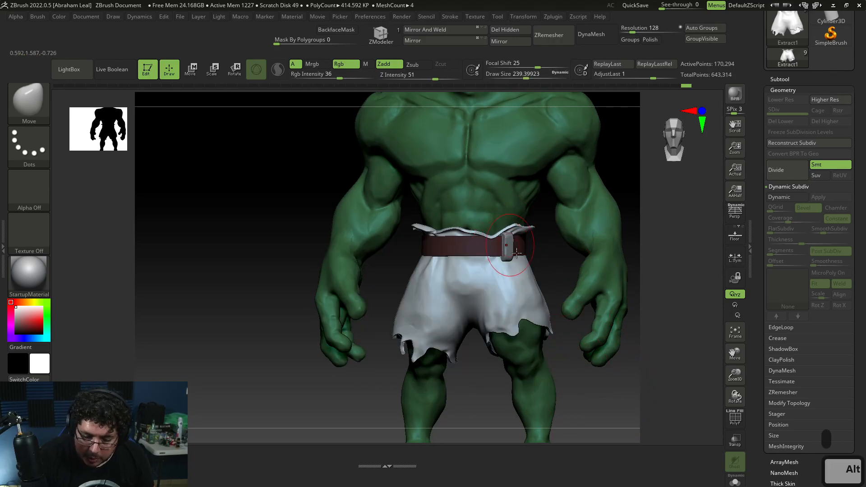
pyautogui.keyDown('alt'); pyautogui.moveTo(598, 363); pyautogui.dragTo(574, 390, button='right'); pyautogui.keyUp('alt')
pyautogui.press('space')
# Step: Select the belt loop for duplication and delete its lower subdivision levels
pyautogui.keyDown('alt'); pyautogui.click(469, 316); pyautogui.keyUp('alt')
pyautogui.moveTo(469, 316); pyautogui.dragTo(496, 298, button='right')
pyautogui.press('w')
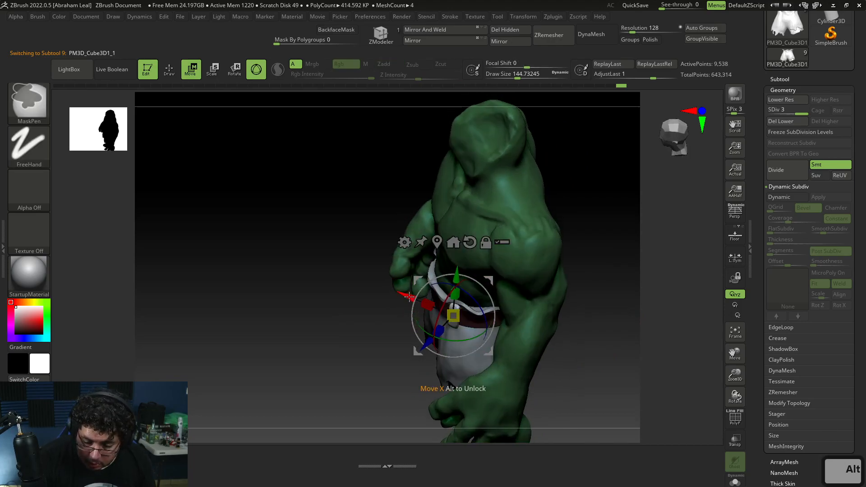
pyautogui.keyDown('ctrl'); pyautogui.click(409, 297); pyautogui.keyUp('ctrl')
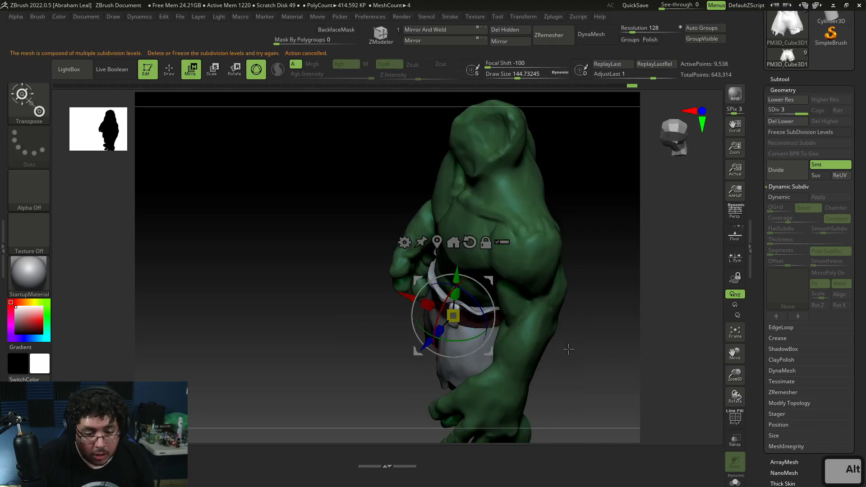
pyautogui.click(792, 122)
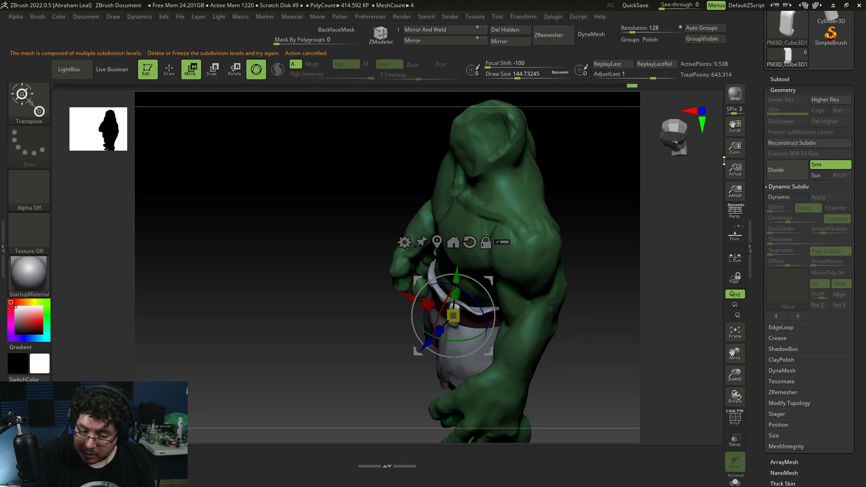
# Step: Duplicate the belt loop and move the copy around to the back of the belt
pyautogui.moveTo(600, 309); pyautogui.dragTo(594, 294, button='right')
pyautogui.keyDown('ctrl'); pyautogui.moveTo(409, 303); pyautogui.dragTo(476, 323); pyautogui.keyUp('ctrl')
pyautogui.keyDown('shift'); pyautogui.moveTo(619, 309); pyautogui.dragTo(519, 299, button='right'); pyautogui.keyUp('shift')
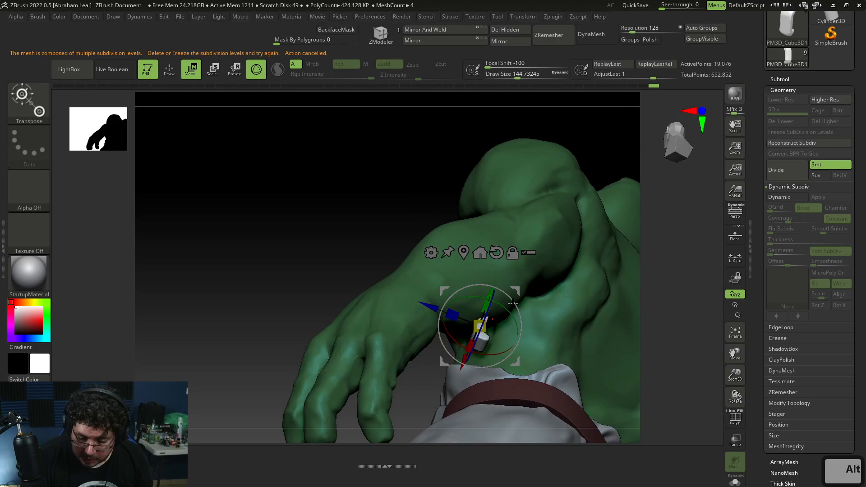
pyautogui.keyDown('alt'); pyautogui.moveTo(503, 306); pyautogui.dragTo(494, 323); pyautogui.keyUp('alt')
pyautogui.keyDown('alt'); pyautogui.moveTo(564, 332); pyautogui.dragTo(531, 339, button='right'); pyautogui.keyUp('alt')
pyautogui.moveTo(467, 369); pyautogui.dragTo(537, 361)
pyautogui.moveTo(457, 378); pyautogui.dragTo(550, 312, button='right')
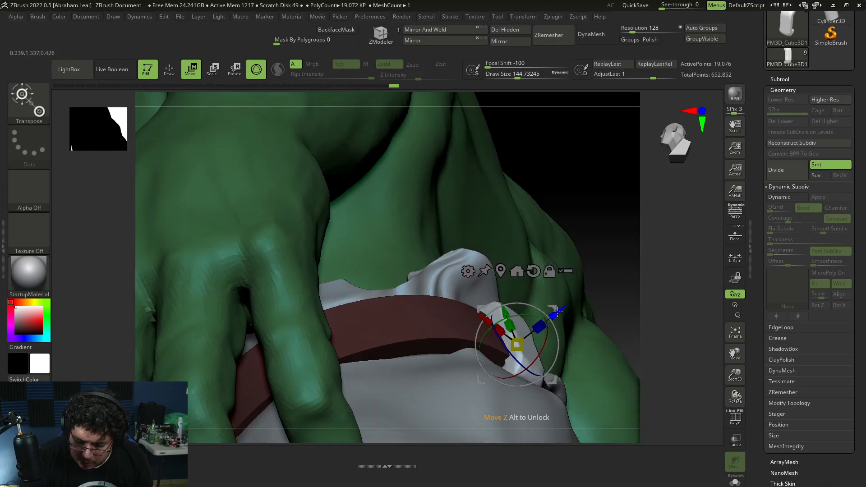
# Step: Rotate and shift the copied belt loop so it follows the curve of the belt at the back
pyautogui.moveTo(562, 308); pyautogui.dragTo(566, 344, button='right')
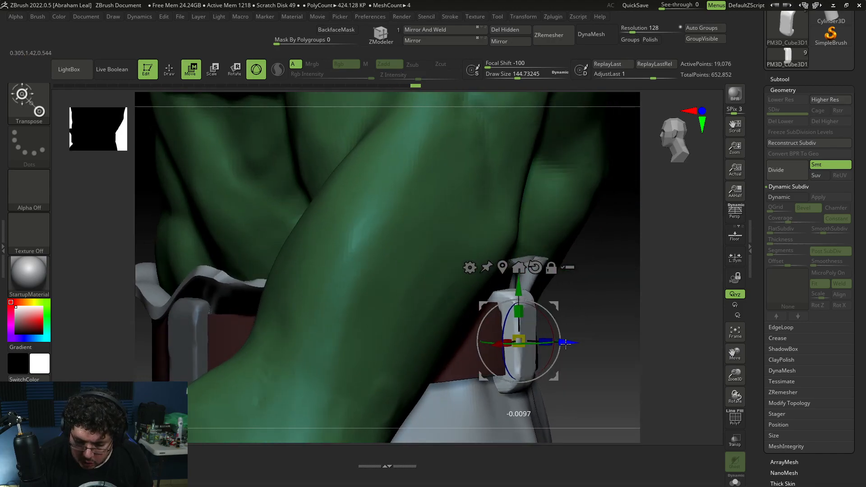
pyautogui.moveTo(611, 317); pyautogui.dragTo(590, 323, button='right')
pyautogui.press('q')
pyautogui.keyDown('alt'); pyautogui.moveTo(659, 311); pyautogui.dragTo(654, 276, button='right'); pyautogui.keyUp('alt')
pyautogui.keyDown('shift'); pyautogui.moveTo(654, 275); pyautogui.dragTo(659, 305, button='right'); pyautogui.keyUp('shift')
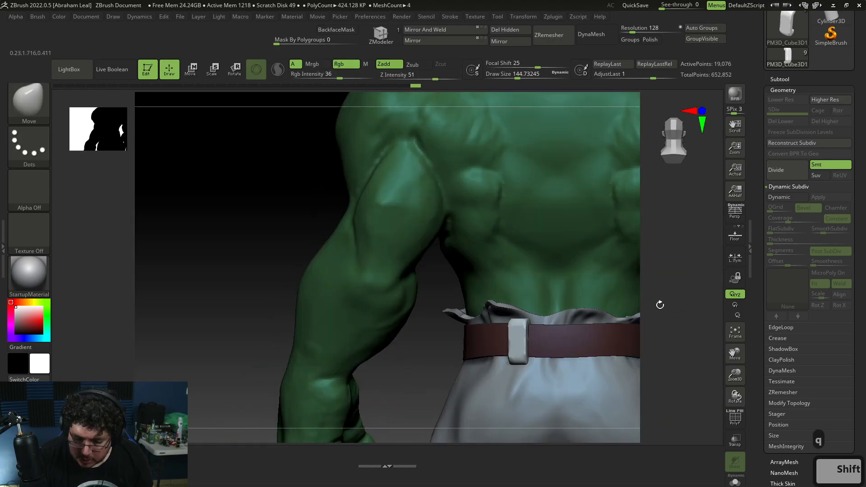
pyautogui.press('q')
pyautogui.press('w')
pyautogui.moveTo(647, 349)
pyautogui.mouseDown(button='right')
pyautogui.moveTo(671, 340)
pyautogui.moveTo(657, 354)
pyautogui.moveTo(468, 307)
pyautogui.mouseUp(button='right')
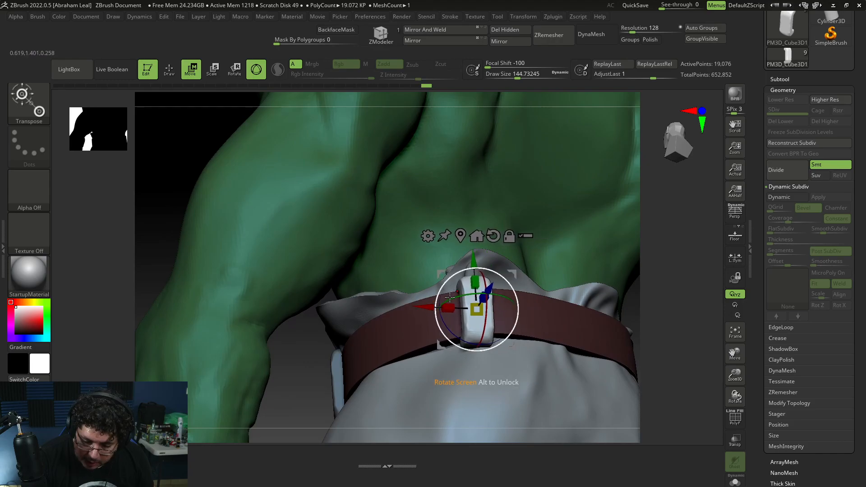
pyautogui.moveTo(638, 295)
pyautogui.mouseDown(button='right')
pyautogui.moveTo(423, 293)
pyautogui.moveTo(499, 239)
pyautogui.mouseUp(button='right')
# Step: Fine-tune the rear belt loop's depth against the belt and inspect its fit from several sides
pyautogui.press('q')
pyautogui.moveTo(379, 311)
pyautogui.keyDown('alt'); pyautogui.mouseDown(button='right')
pyautogui.moveTo(352, 263)
pyautogui.moveTo(316, 263)
pyautogui.mouseUp(button='right'); pyautogui.keyUp('alt')
pyautogui.press('space')
pyautogui.moveTo(571, 289); pyautogui.dragTo(565, 287)
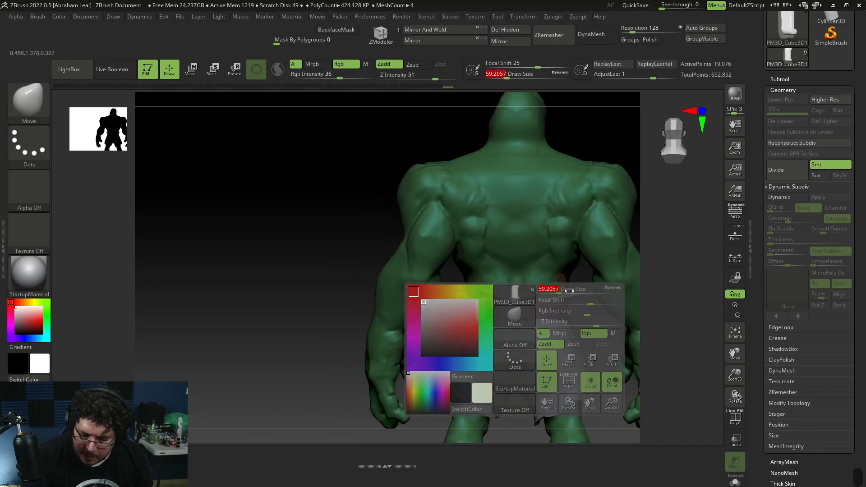
pyautogui.press('w')
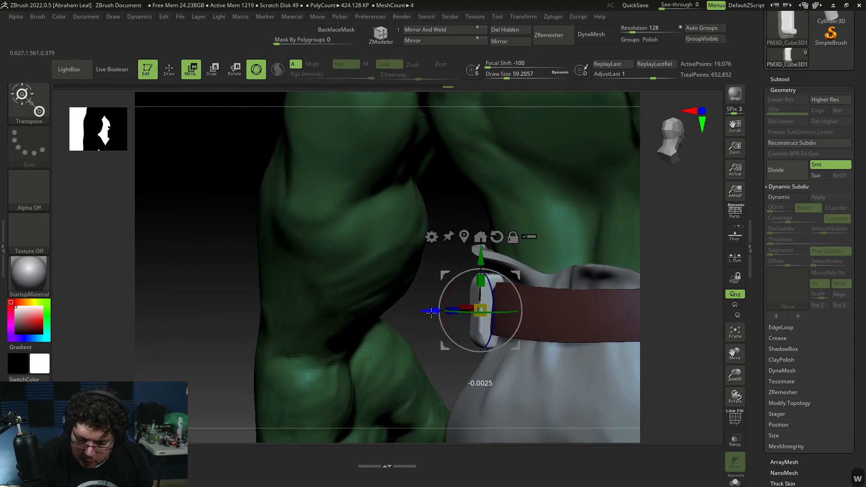
pyautogui.press('q')
pyautogui.moveTo(489, 387)
pyautogui.mouseDown(button='right')
pyautogui.moveTo(458, 350)
pyautogui.moveTo(429, 348)
pyautogui.moveTo(584, 312)
pyautogui.moveTo(591, 340)
pyautogui.moveTo(577, 352)
pyautogui.moveTo(602, 365)
pyautogui.moveTo(586, 351)
pyautogui.moveTo(625, 352)
pyautogui.moveTo(629, 314)
pyautogui.mouseUp(button='right')
pyautogui.press('ctrl')
pyautogui.moveTo(396, 337)
pyautogui.mouseDown(button='right')
pyautogui.moveTo(518, 338)
pyautogui.moveTo(542, 327)
pyautogui.mouseUp(button='right')
pyautogui.press('f')
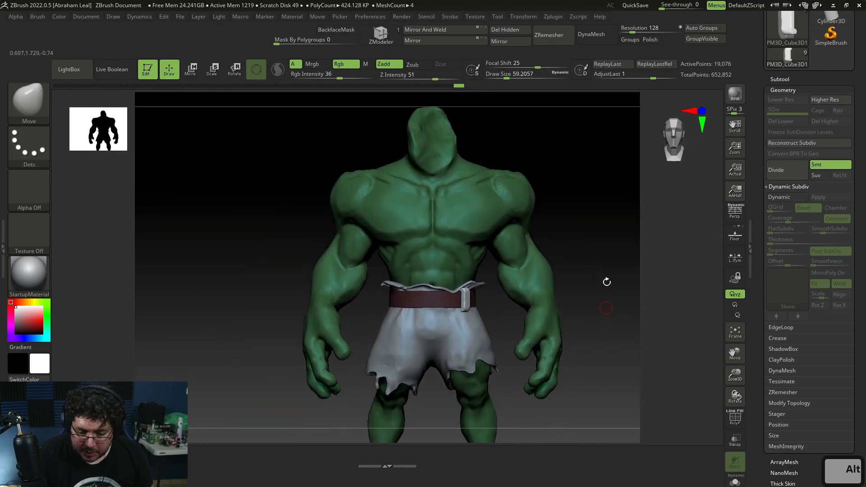
# Step: Mirror the belt loops to the other side of the belt with SubTool Master
pyautogui.click(553, 17)
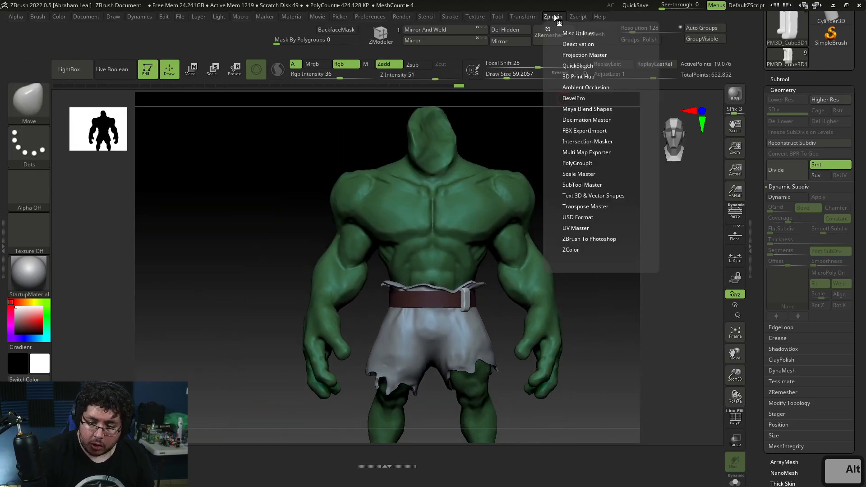
pyautogui.click(590, 185)
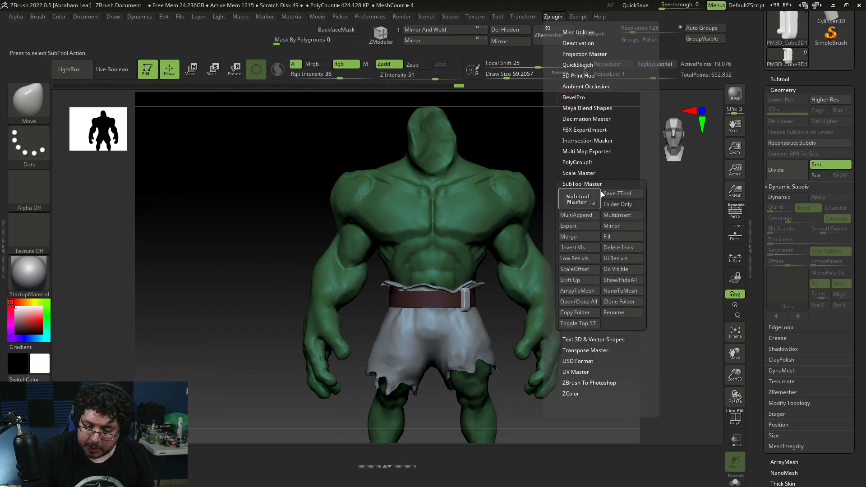
pyautogui.click(618, 228)
pyautogui.click(383, 233)
pyautogui.moveTo(586, 299); pyautogui.dragTo(572, 335)
# Step: Adjust the mirrored belt loops at the front and back with the Move brush at a draw size of about 163, tilting them slightly
pyautogui.press('b')
pyautogui.press('m')
pyautogui.press('v')
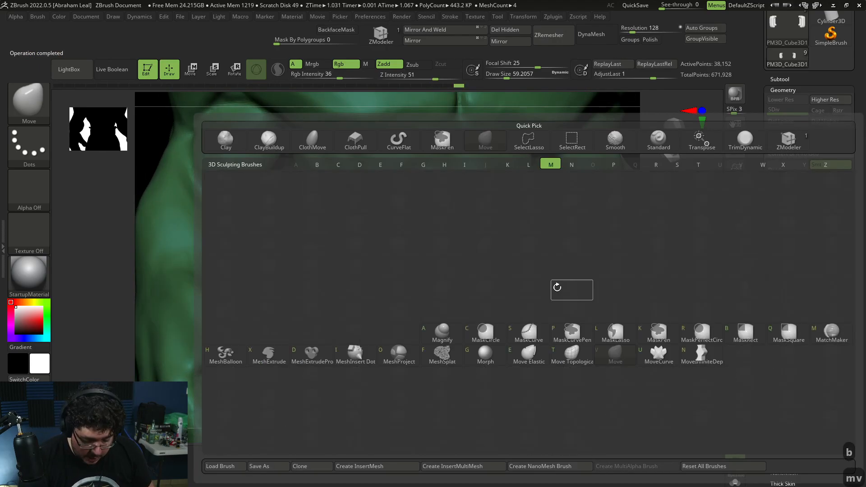
pyautogui.press('space')
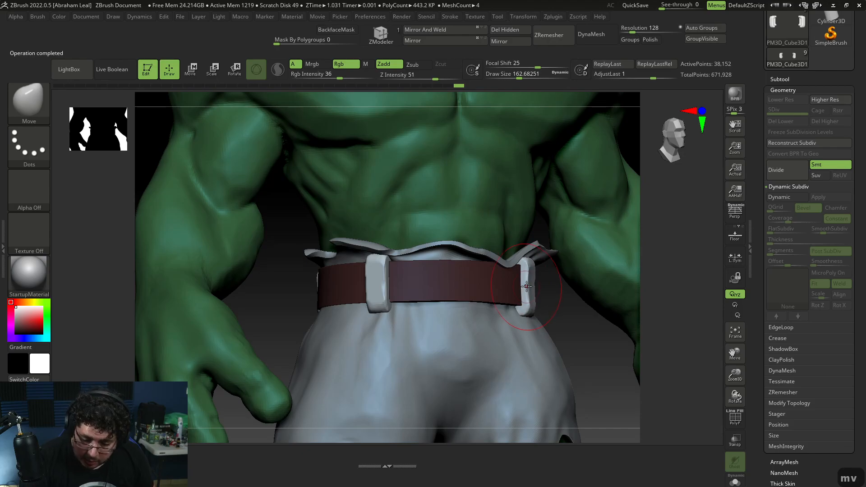
pyautogui.moveTo(559, 310)
pyautogui.mouseDown()
pyautogui.moveTo(414, 304)
pyautogui.moveTo(382, 293)
pyautogui.mouseUp()
pyautogui.moveTo(618, 335)
pyautogui.mouseDown()
pyautogui.moveTo(608, 312)
pyautogui.moveTo(600, 315)
pyautogui.moveTo(562, 361)
pyautogui.moveTo(582, 358)
pyautogui.mouseUp()
pyautogui.keyDown('alt'); pyautogui.moveTo(434, 295); pyautogui.dragTo(430, 294); pyautogui.keyUp('alt')
pyautogui.moveTo(556, 298)
pyautogui.mouseDown()
pyautogui.moveTo(489, 295)
pyautogui.moveTo(513, 295)
pyautogui.mouseUp()
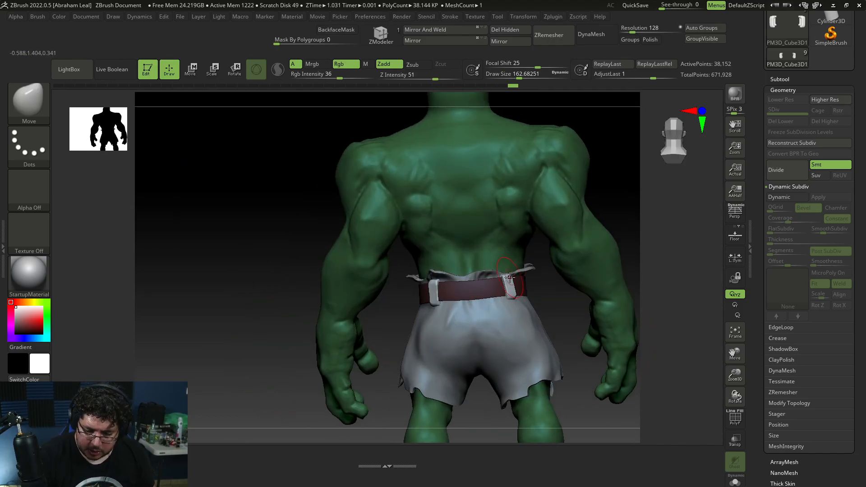
pyautogui.keyDown('alt'); pyautogui.moveTo(517, 281); pyautogui.dragTo(542, 282, button='right'); pyautogui.keyUp('alt')
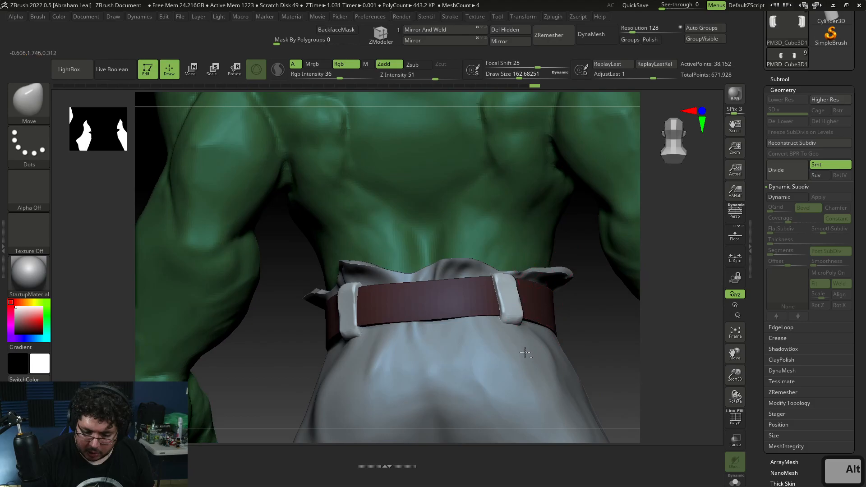
pyautogui.keyDown('alt'); pyautogui.moveTo(587, 350); pyautogui.dragTo(605, 300); pyautogui.keyUp('alt')
# Step: Mark up the reference painting in Photos with a sketch of the spiked half-ring belt buckle
pyautogui.hotkey('alt', 'Tab')
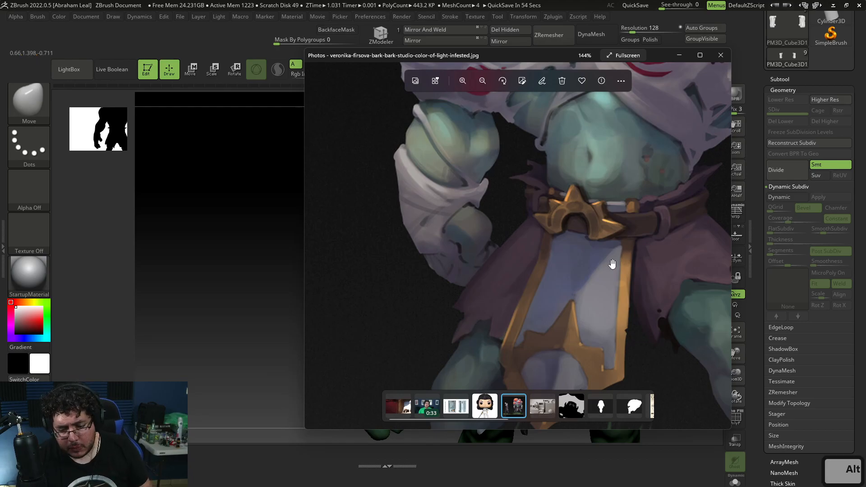
pyautogui.hotkey('alt', 'Tab')
pyautogui.hotkey('alt', 'Tab')
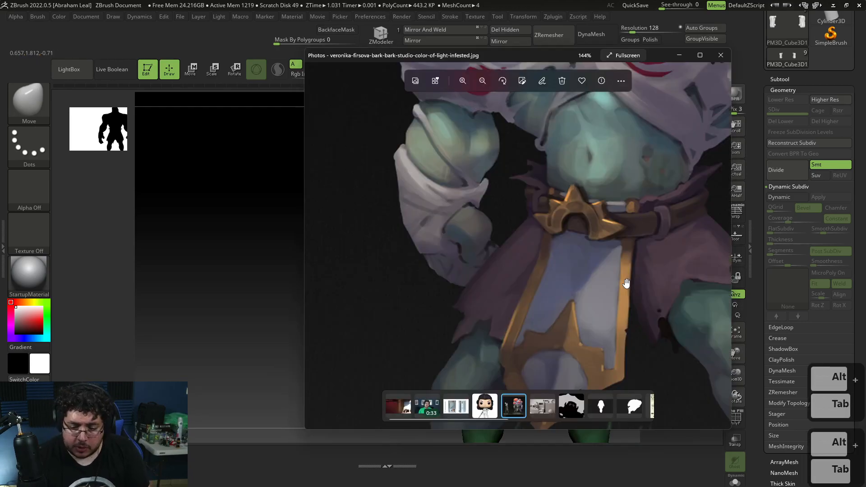
pyautogui.hotkey('ctrl', 'e')
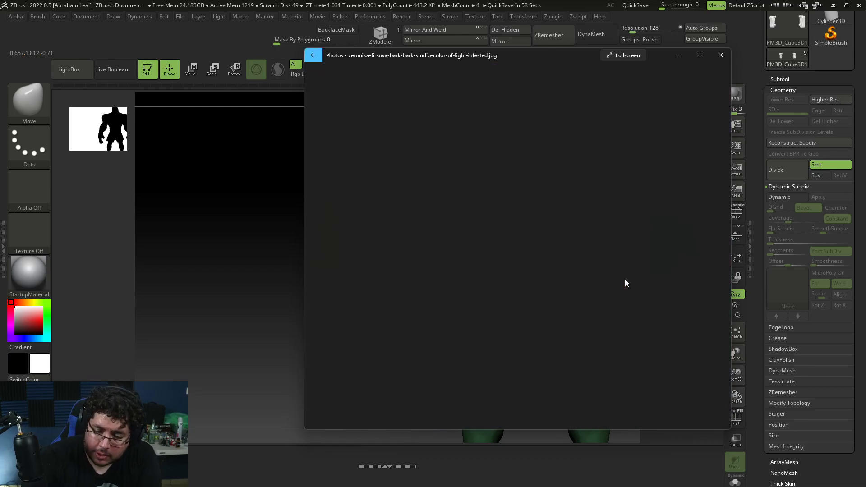
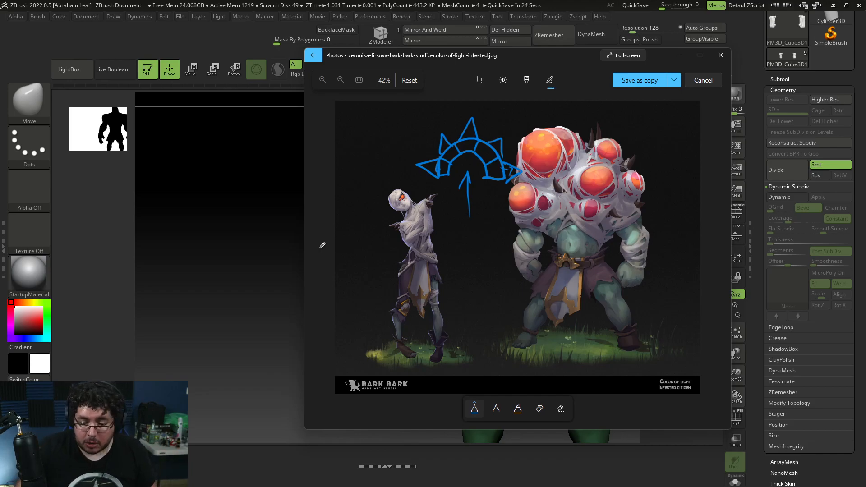
pyautogui.click(288, 253)
# Step: Try a quick Z-axis cylinder initialized from the PolyMesh3D star as the buckle's base shape
pyautogui.scroll(2, 798, 128)
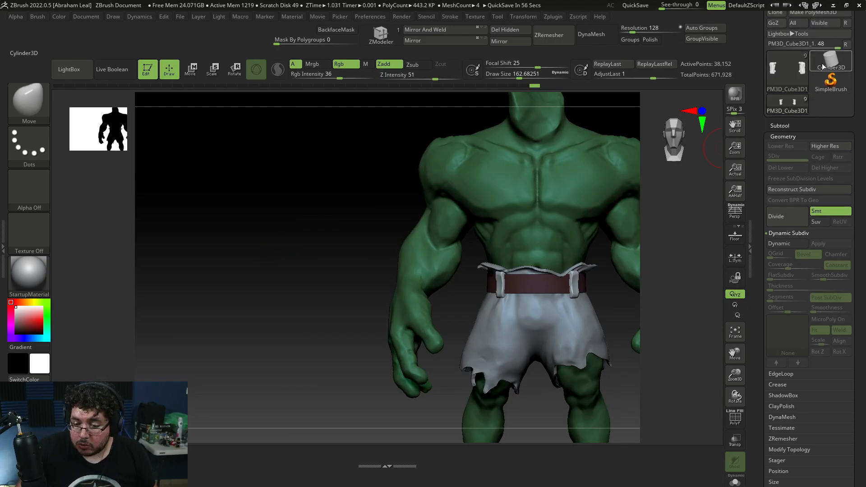
pyautogui.click(818, 64)
pyautogui.click(799, 69)
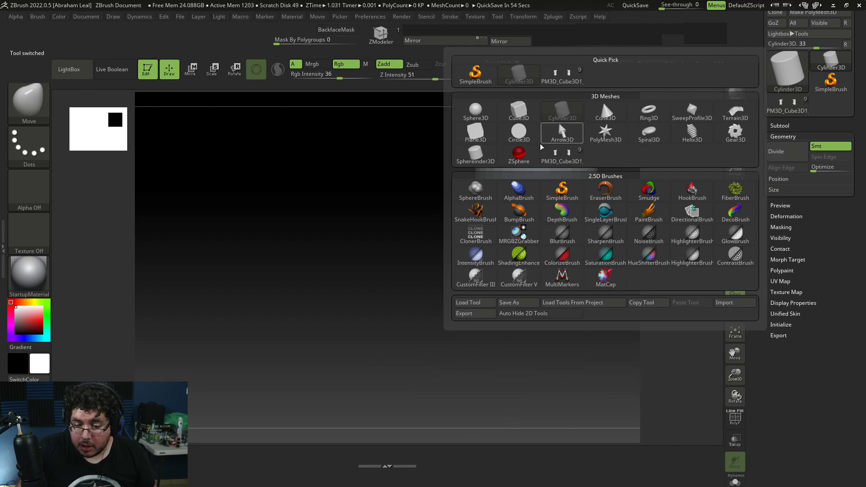
pyautogui.click(606, 135)
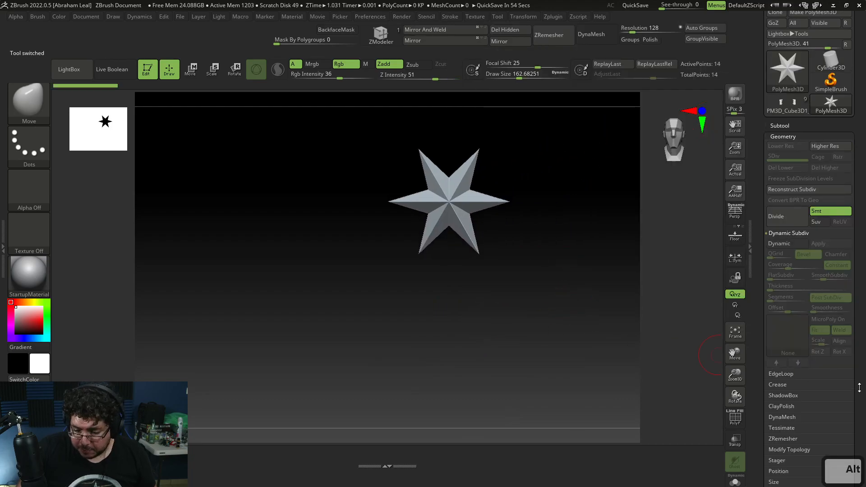
pyautogui.scroll(-15, 859, 388)
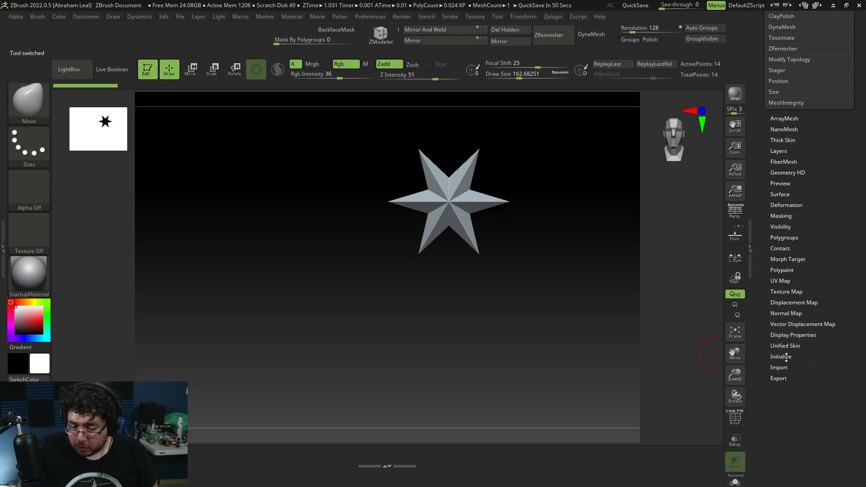
pyautogui.click(782, 357)
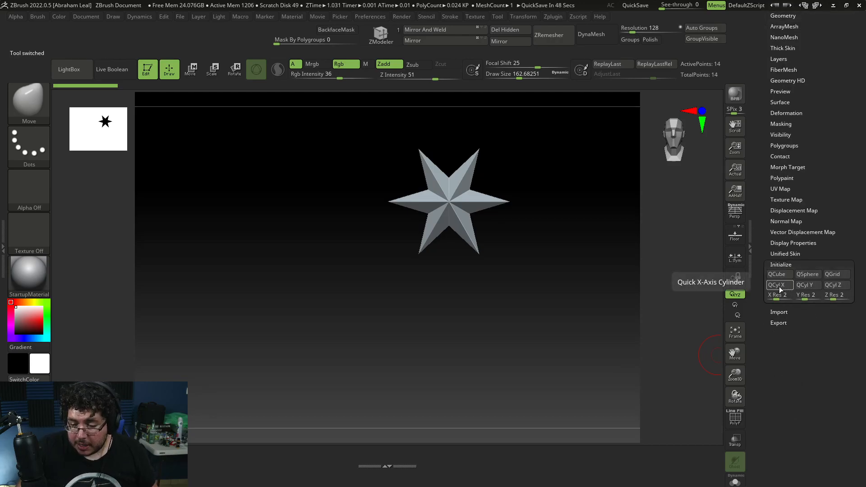
pyautogui.click(834, 285)
pyautogui.moveTo(461, 311); pyautogui.dragTo(572, 342)
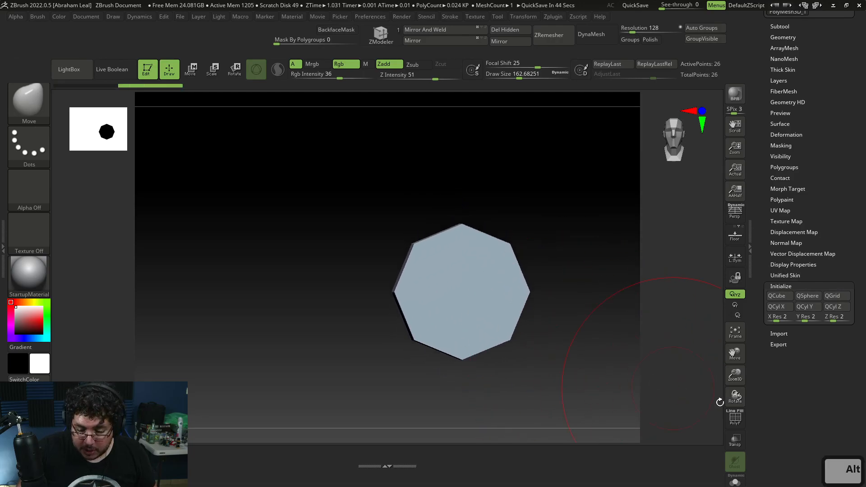
# Step: Show the polygon wireframe and load the Cylinder3D primitive aligned to the Z axis
pyautogui.click(735, 417)
pyautogui.moveTo(613, 361); pyautogui.dragTo(586, 343)
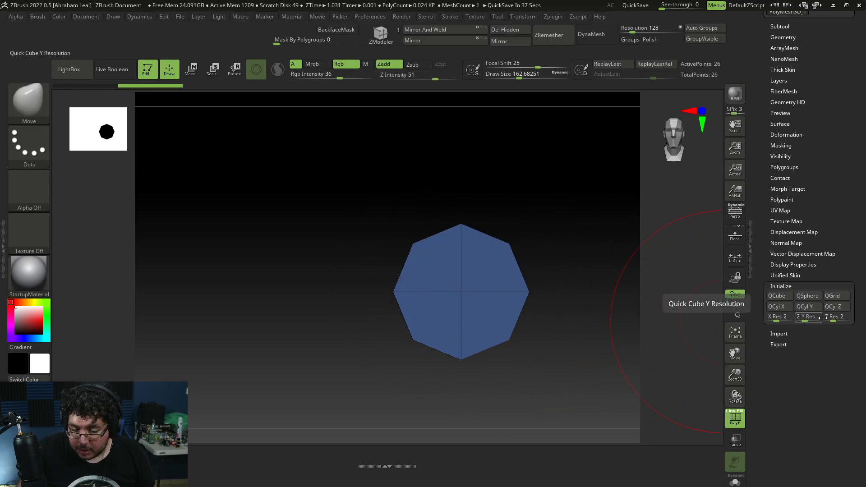
pyautogui.moveTo(834, 240); pyautogui.dragTo(802, 195)
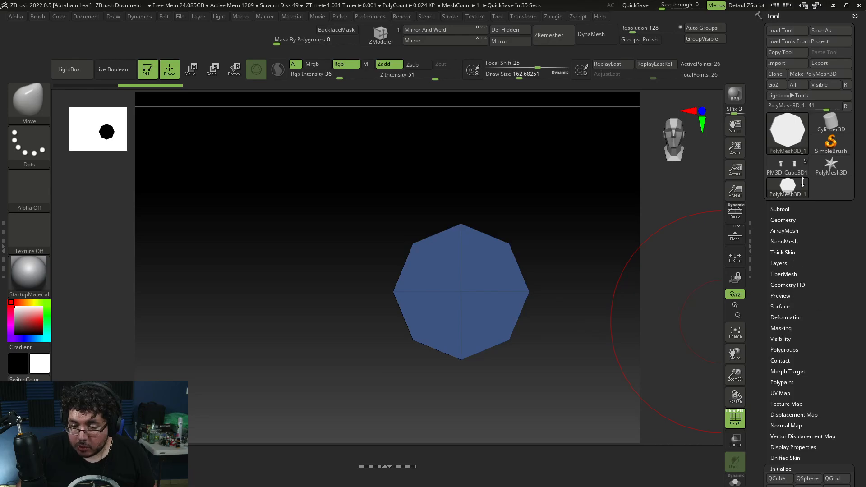
pyautogui.click(822, 128)
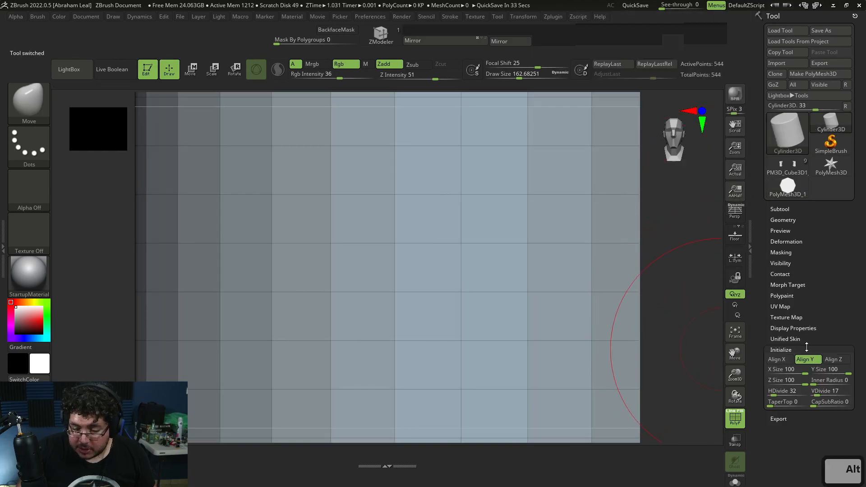
pyautogui.keyDown('alt'); pyautogui.moveTo(668, 347); pyautogui.dragTo(641, 216); pyautogui.keyUp('alt')
pyautogui.keyDown('alt'); pyautogui.moveTo(602, 279); pyautogui.dragTo(580, 259); pyautogui.keyUp('alt')
pyautogui.press('e')
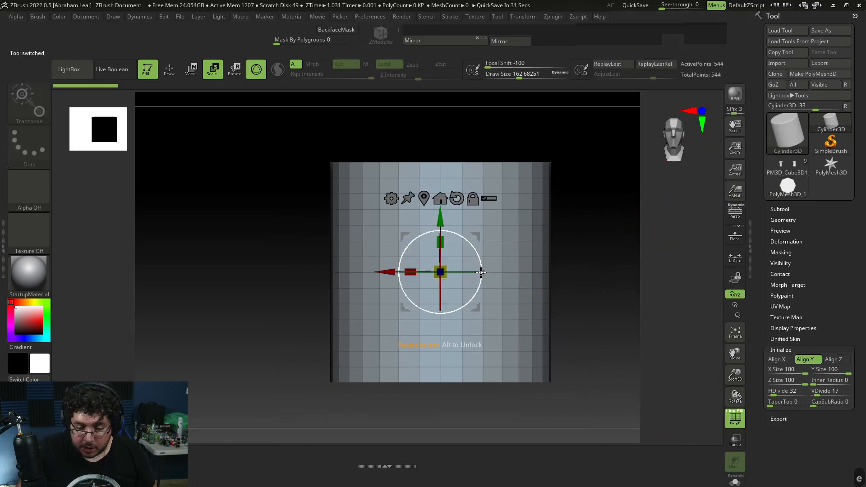
pyautogui.keyDown('shift'); pyautogui.moveTo(440, 254); pyautogui.dragTo(445, 300); pyautogui.keyUp('shift')
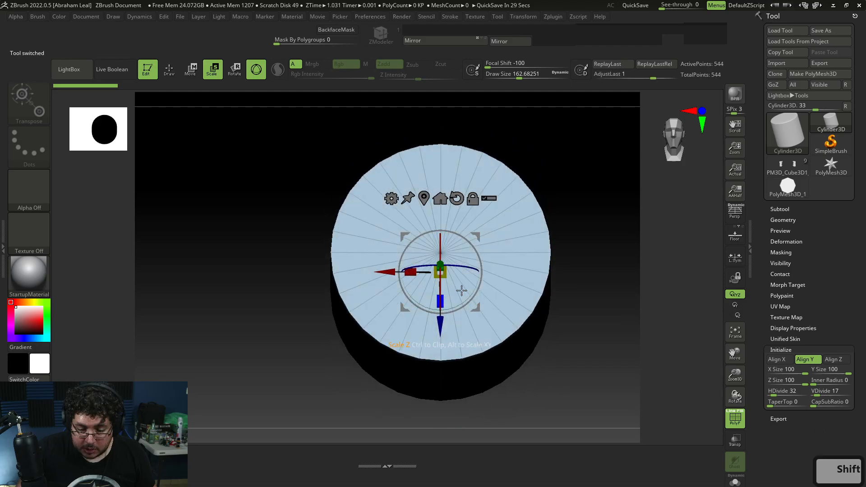
pyautogui.hotkey('ctrl', 'z')
pyautogui.click(832, 359)
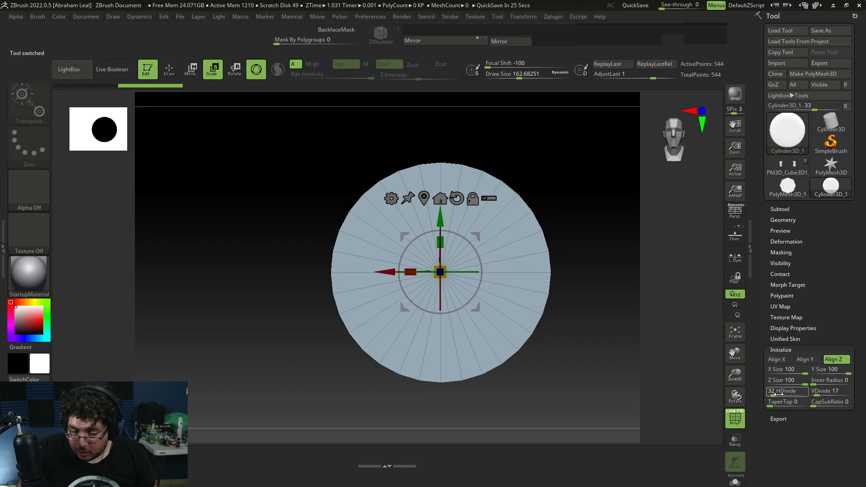
# Step: Set the cylinder's horizontal divisions to 10 and its vertical divisions to 4
pyautogui.moveTo(778, 393); pyautogui.dragTo(782, 391)
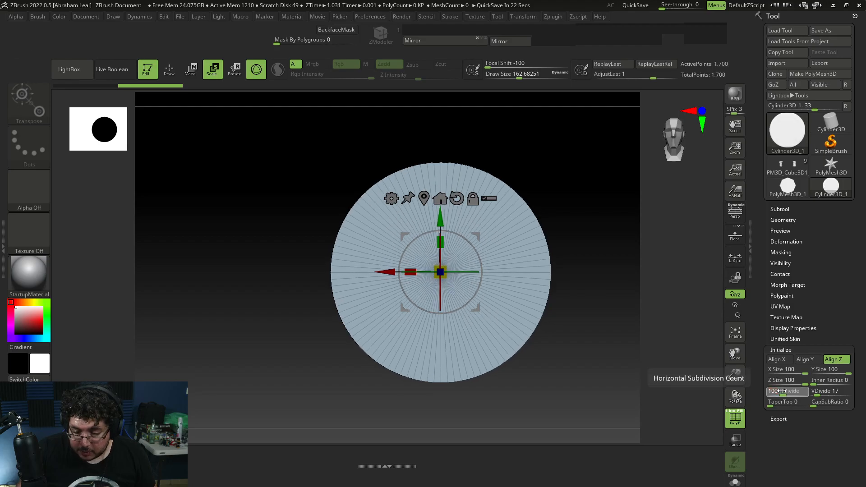
pyautogui.click(782, 391)
pyautogui.write('10')
pyautogui.press('Return')
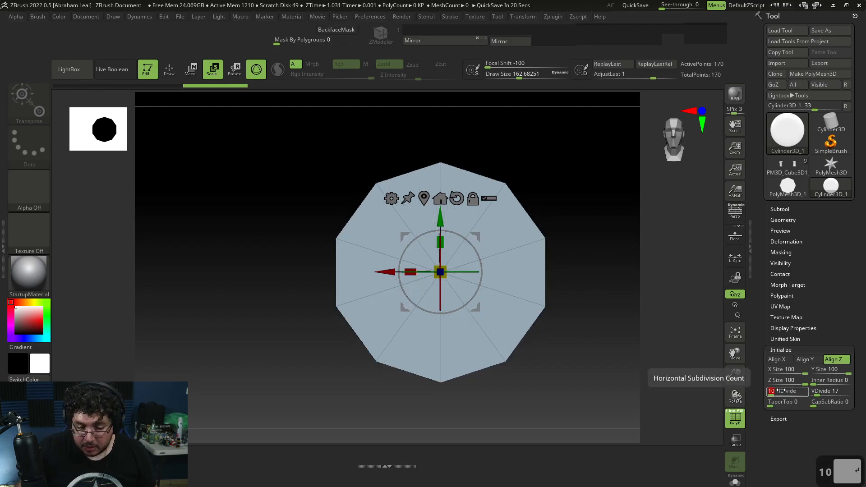
pyautogui.moveTo(582, 261); pyautogui.dragTo(568, 330)
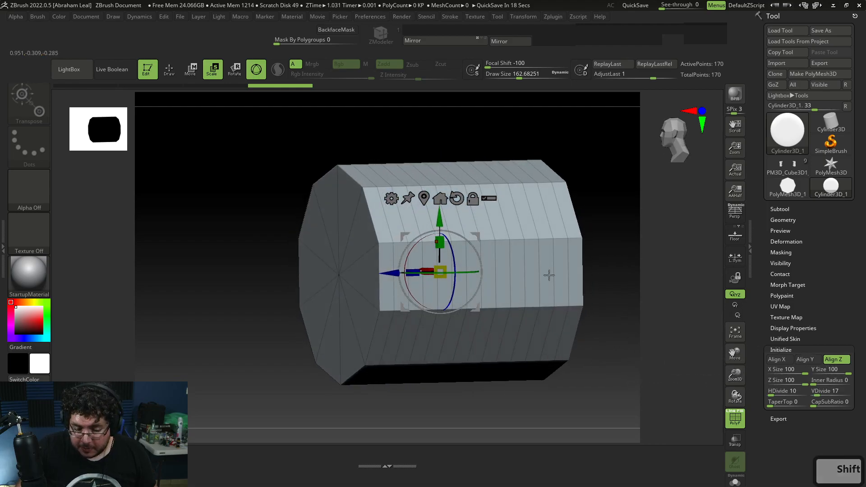
pyautogui.click(830, 391)
pyautogui.press('Return')
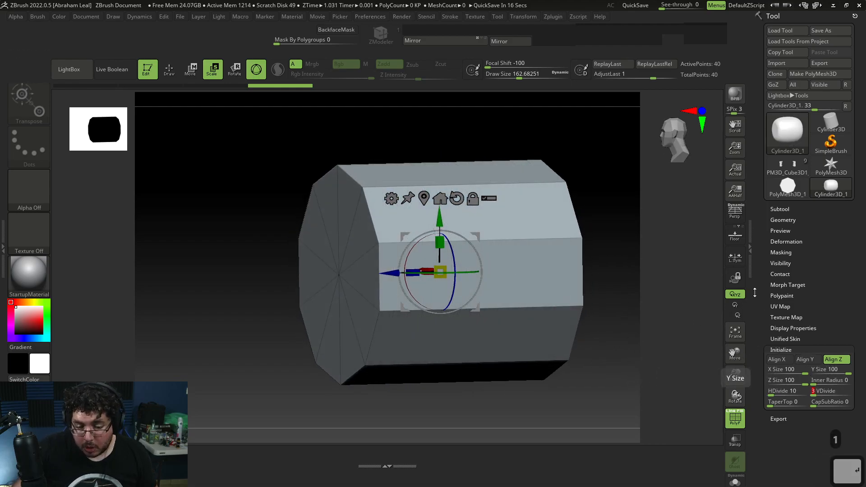
pyautogui.keyDown('shift'); pyautogui.moveTo(559, 211); pyautogui.dragTo(644, 213); pyautogui.keyUp('shift')
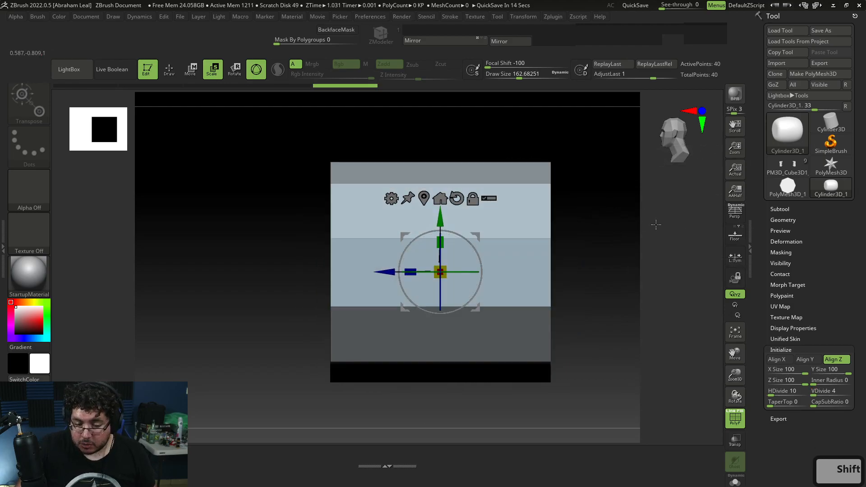
# Step: Convert the cylinder to a PolyMesh3D and append it as a subtool of the green character
pyautogui.click(817, 74)
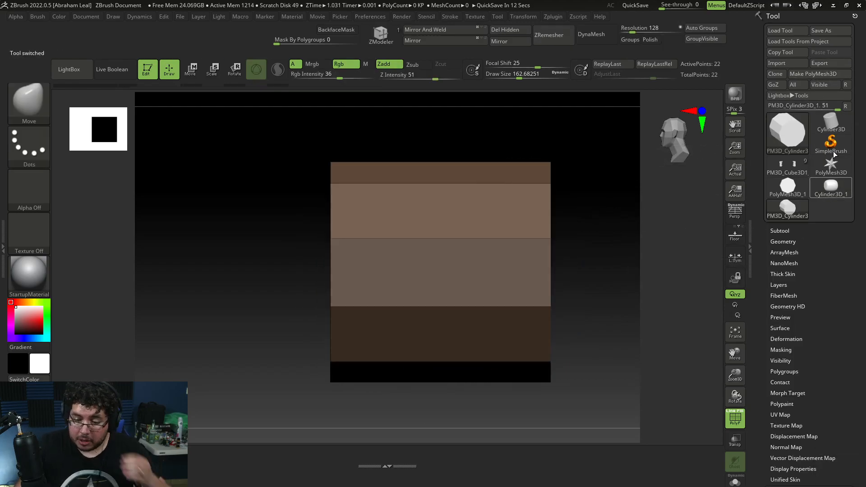
pyautogui.click(787, 167)
pyautogui.keyDown('alt'); pyautogui.moveTo(611, 339); pyautogui.dragTo(645, 242); pyautogui.keyUp('alt')
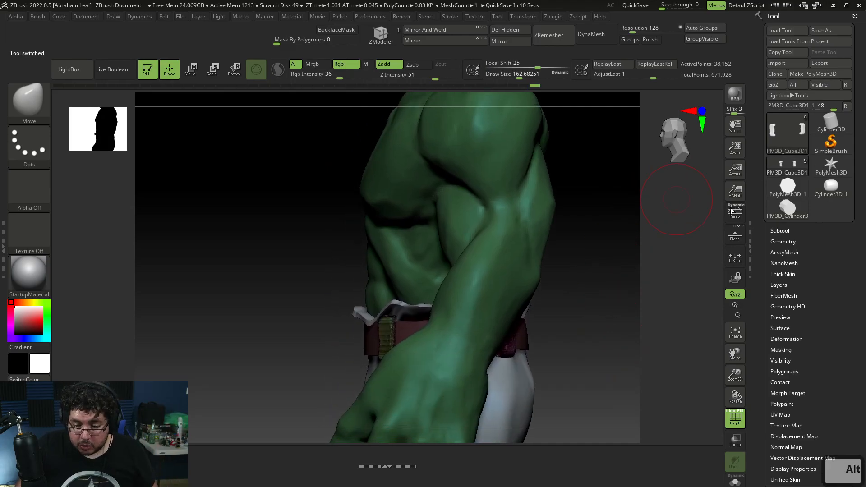
pyautogui.click(786, 230)
pyautogui.click(819, 262)
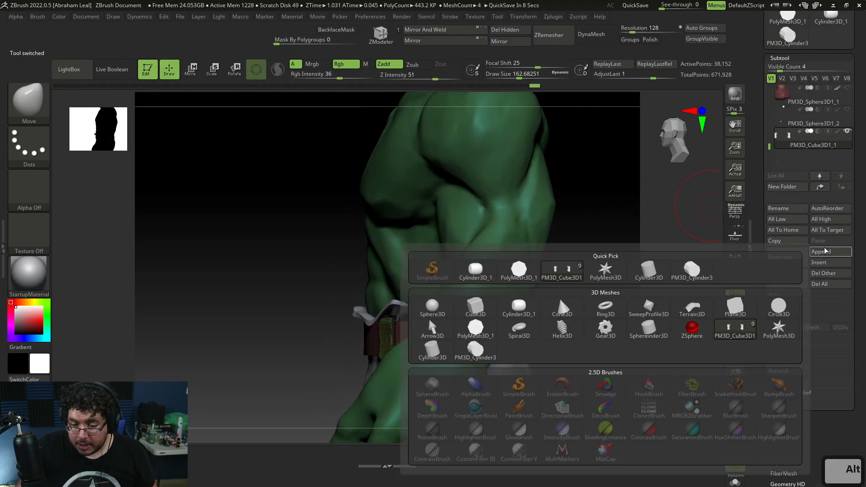
pyautogui.click(686, 272)
# Step: Select the appended cylinder and reposition it at a smaller size in front of the character's belt
pyautogui.keyDown('alt'); pyautogui.moveTo(638, 238); pyautogui.dragTo(668, 296); pyautogui.keyUp('alt')
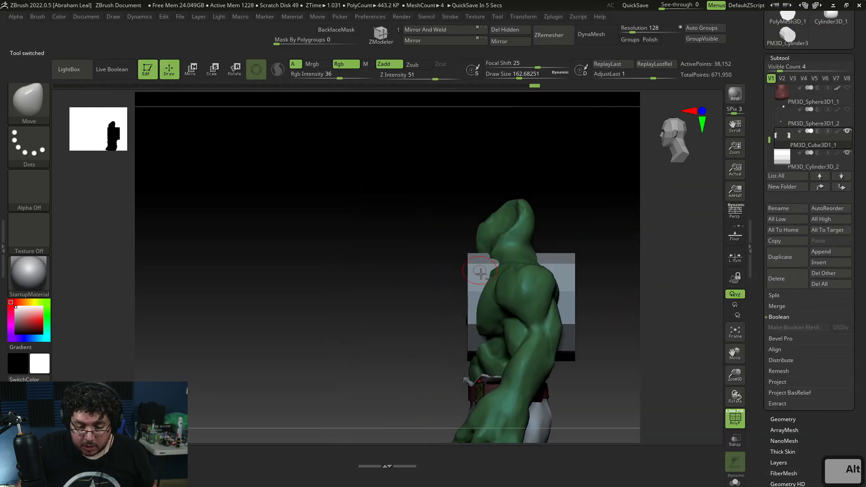
pyautogui.keyDown('alt'); pyautogui.moveTo(423, 304); pyautogui.dragTo(410, 269); pyautogui.keyUp('alt')
pyautogui.press('w')
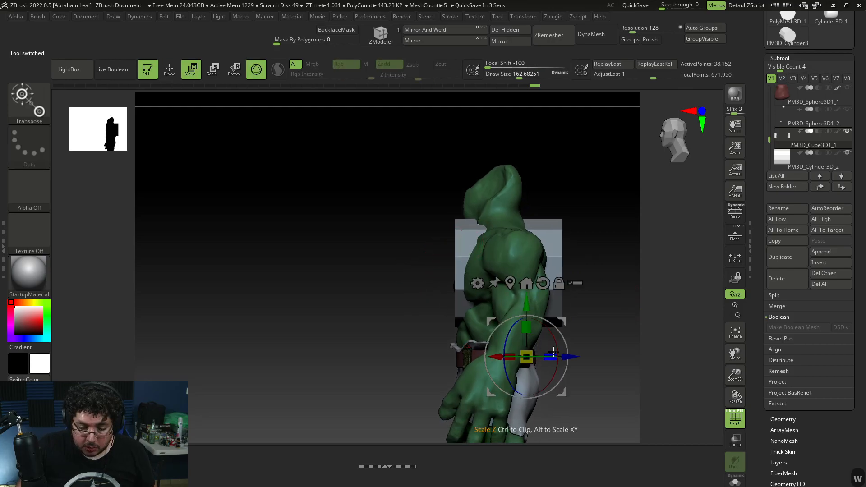
pyautogui.press('alt')
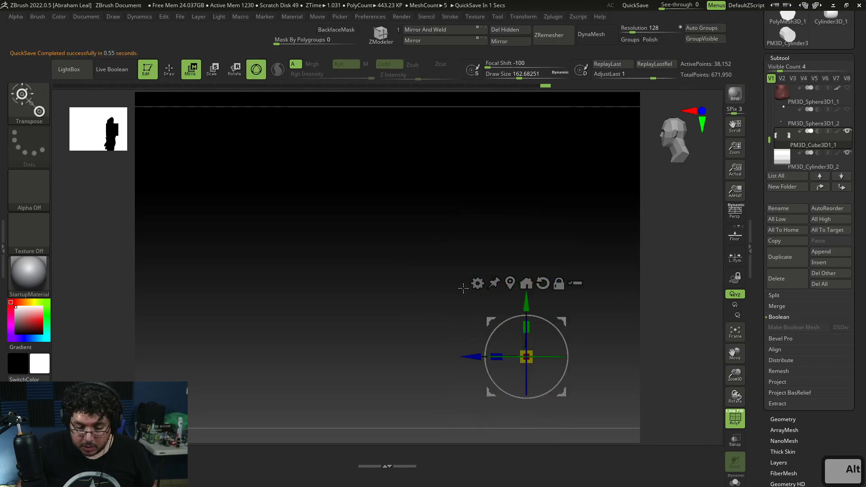
pyautogui.keyDown('alt'); pyautogui.click(547, 230); pyautogui.keyUp('alt')
pyautogui.moveTo(479, 270); pyautogui.dragTo(392, 269)
pyautogui.moveTo(435, 218); pyautogui.dragTo(431, 304)
# Step: Switch to the reference in Photos, discard the buckle sketch without saving, and examine the painted buckle up close
pyautogui.hotkey('alt', 'Tab')
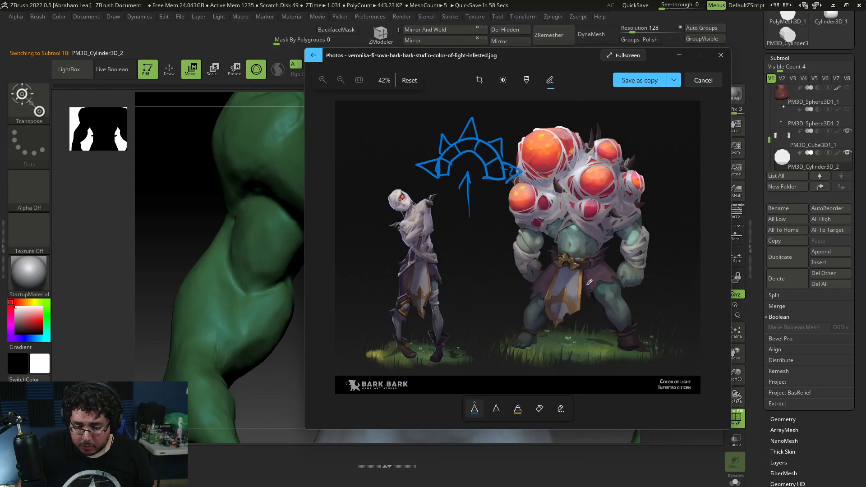
pyautogui.hotkey('alt', 'Tab')
pyautogui.hotkey('alt', 'Tab')
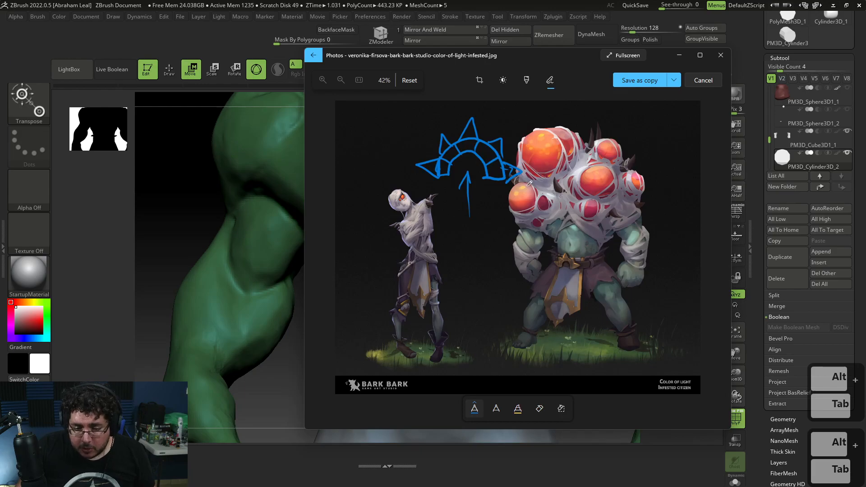
pyautogui.press('Escape')
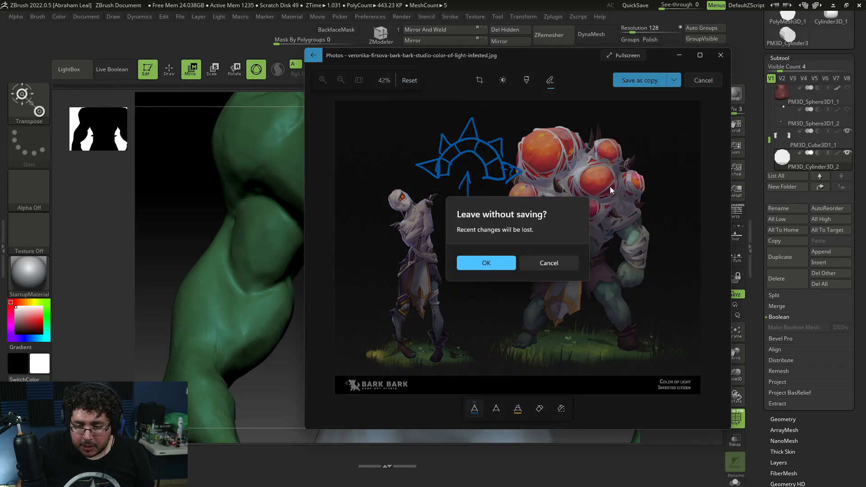
pyautogui.click(502, 267)
pyautogui.scroll(3, 591, 275)
pyautogui.scroll(3, 522, 257)
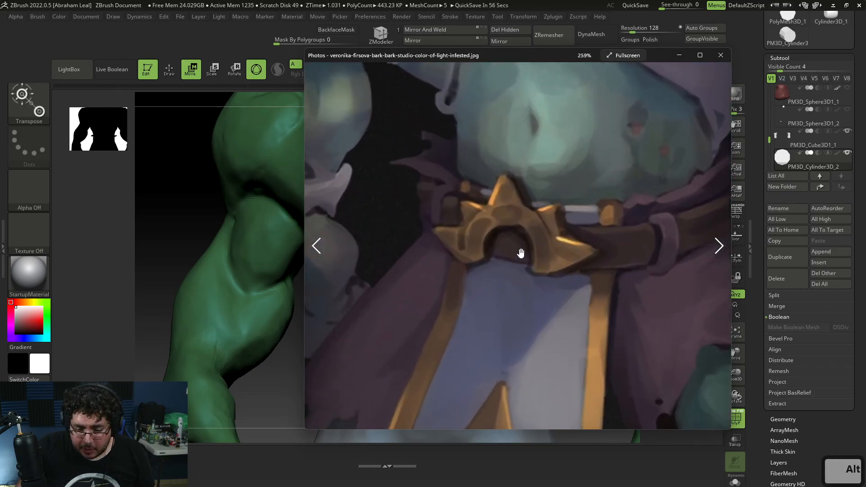
# Step: Back in ZBrush, scale the cylinder down further and raise it toward the height of the belt
pyautogui.hotkey('alt', 'Tab')
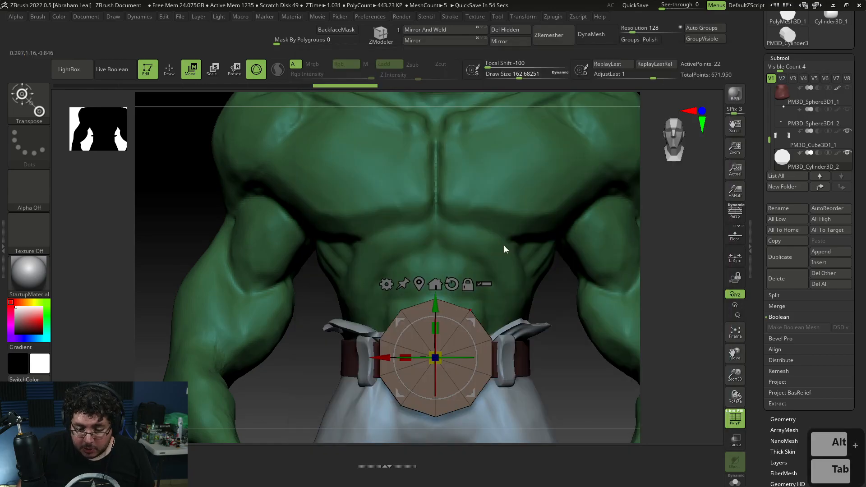
pyautogui.keyDown('alt'); pyautogui.moveTo(563, 369); pyautogui.dragTo(427, 280); pyautogui.keyUp('alt')
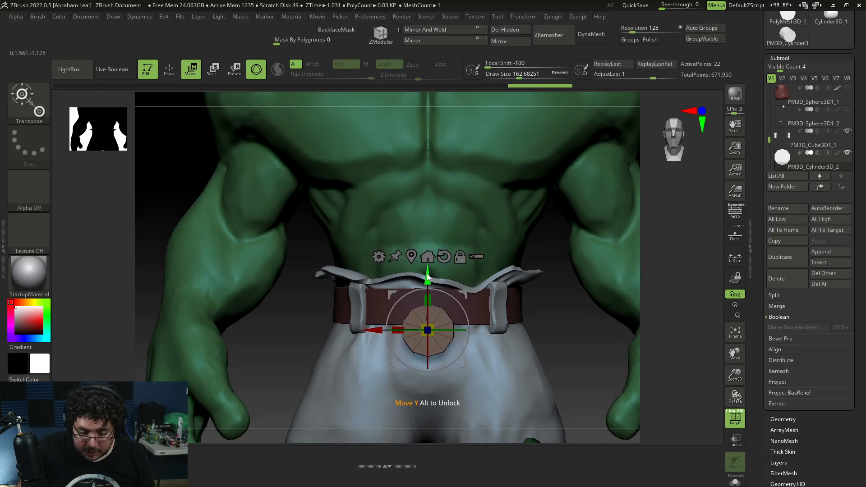
pyautogui.moveTo(533, 315); pyautogui.dragTo(426, 332, button='right')
pyautogui.press('q')
pyautogui.moveTo(293, 316)
pyautogui.mouseDown(button='right')
pyautogui.moveTo(280, 321)
pyautogui.moveTo(341, 288)
pyautogui.moveTo(348, 307)
pyautogui.mouseUp(button='right')
pyautogui.keyDown('ctrl'); pyautogui.keyDown('shift'); pyautogui.moveTo(433, 212); pyautogui.dragTo(461, 370); pyautogui.keyUp('shift'); pyautogui.keyUp('ctrl')
pyautogui.keyDown('shift'); pyautogui.moveTo(351, 343); pyautogui.dragTo(288, 324, button='right'); pyautogui.keyUp('shift')
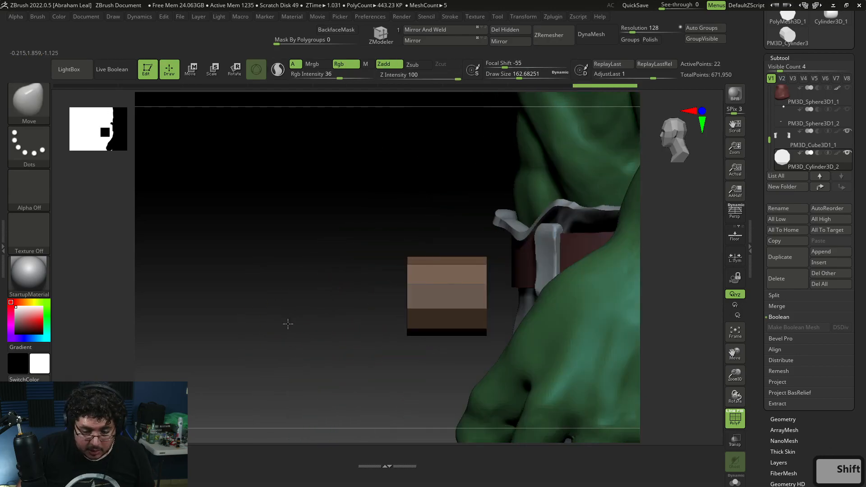
pyautogui.keyDown('ctrl'); pyautogui.keyDown('shift'); pyautogui.moveTo(420, 248); pyautogui.dragTo(485, 363); pyautogui.keyUp('shift'); pyautogui.keyUp('ctrl')
pyautogui.keyDown('shift'); pyautogui.moveTo(485, 363); pyautogui.dragTo(380, 294, button='right'); pyautogui.keyUp('shift')
pyautogui.keyDown('ctrl'); pyautogui.keyDown('alt'); pyautogui.keyDown('shift'); pyautogui.moveTo(426, 232); pyautogui.dragTo(476, 352); pyautogui.keyUp('shift'); pyautogui.keyUp('alt'); pyautogui.keyUp('ctrl')
pyautogui.moveTo(475, 353)
pyautogui.mouseDown(button='right')
pyautogui.moveTo(420, 341)
pyautogui.moveTo(378, 309)
pyautogui.mouseUp(button='right')
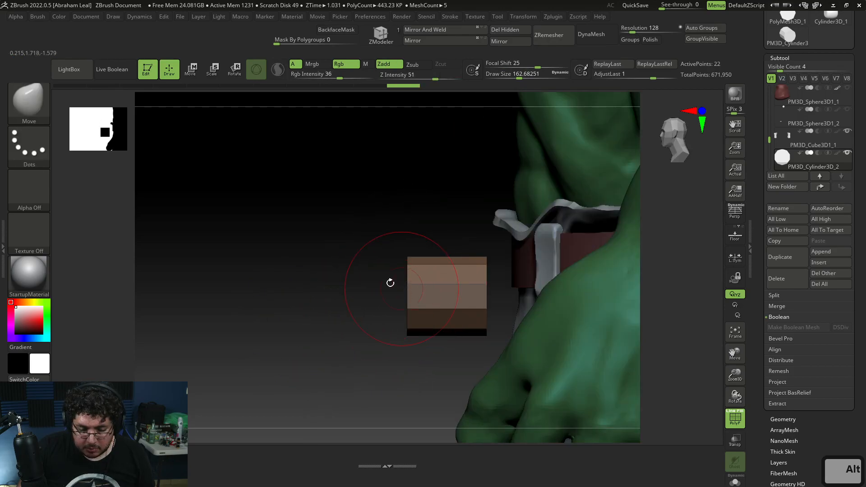
pyautogui.keyDown('ctrl'); pyautogui.keyDown('alt'); pyautogui.keyDown('shift'); pyautogui.moveTo(381, 226); pyautogui.dragTo(421, 338); pyautogui.keyUp('shift'); pyautogui.keyUp('alt'); pyautogui.keyUp('ctrl')
pyautogui.keyDown('alt'); pyautogui.moveTo(371, 299); pyautogui.dragTo(339, 317, button='right'); pyautogui.keyUp('alt')
pyautogui.hotkey('ctrl', 'z')
pyautogui.hotkey('ctrl', 'z')
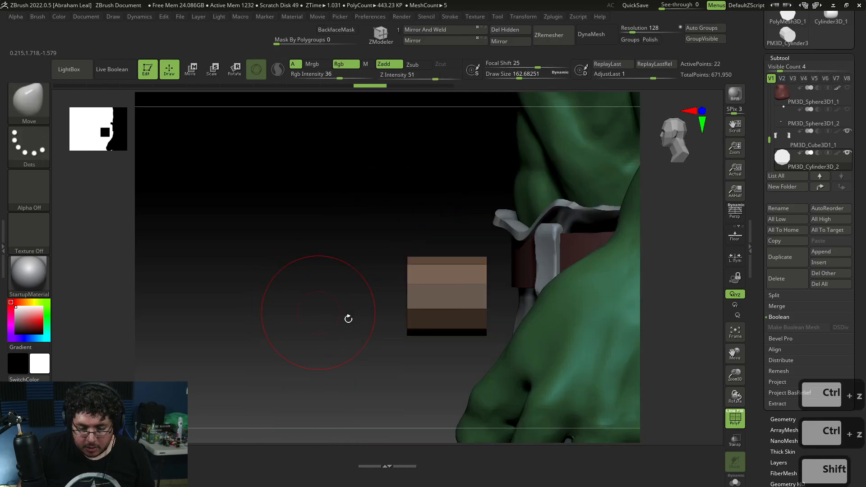
pyautogui.moveTo(404, 303); pyautogui.dragTo(354, 295, button='right')
pyautogui.hotkey('ctrl', 'shift')
pyautogui.keyDown('ctrl'); pyautogui.keyDown('shift'); pyautogui.moveTo(356, 308); pyautogui.dragTo(356, 309); pyautogui.keyUp('shift'); pyautogui.keyUp('ctrl')
pyautogui.moveTo(523, 286)
pyautogui.mouseDown(button='right')
pyautogui.moveTo(604, 291)
pyautogui.moveTo(401, 299)
pyautogui.moveTo(518, 271)
pyautogui.mouseUp(button='right')
pyautogui.hotkey('ctrl', 'z')
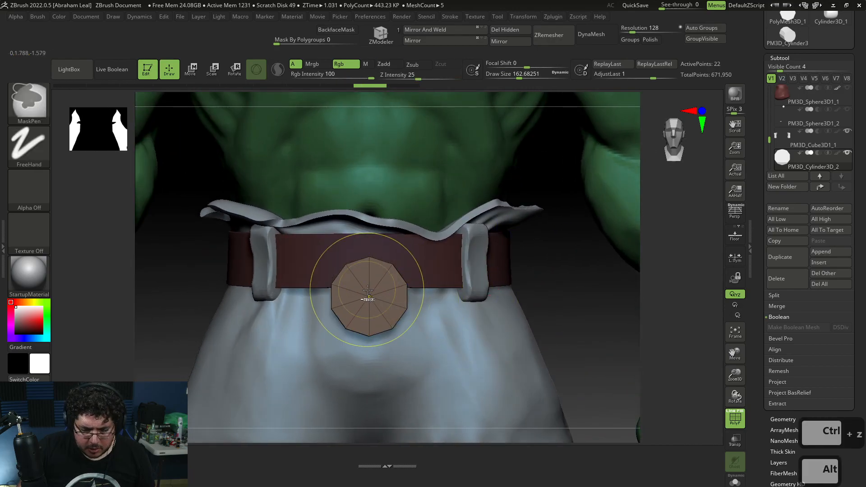
# Step: Hide the cylinder's end caps, assign the remaining side faces their own polygroup, and show the whole cylinder again
pyautogui.hotkey('ctrl', 'shift')
pyautogui.keyDown('ctrl'); pyautogui.keyDown('alt'); pyautogui.keyDown('shift'); pyautogui.moveTo(381, 284); pyautogui.dragTo(362, 308); pyautogui.keyUp('shift'); pyautogui.keyUp('alt'); pyautogui.keyUp('ctrl')
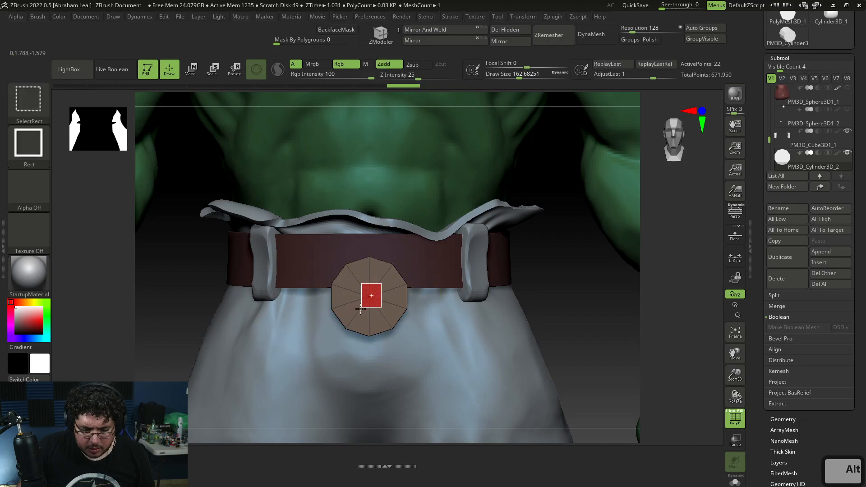
pyautogui.moveTo(541, 281); pyautogui.dragTo(552, 280, button='right')
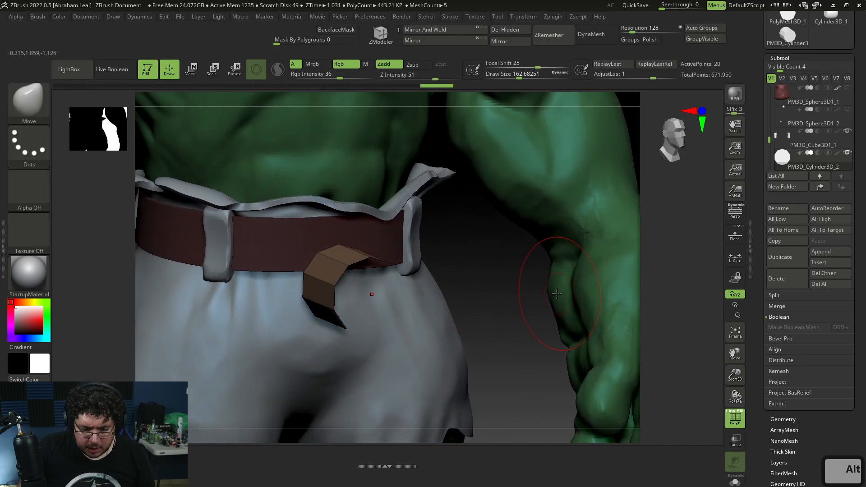
pyautogui.hotkey('ctrl', 'w')
pyautogui.moveTo(480, 304); pyautogui.dragTo(376, 273, button='right')
pyautogui.keyDown('ctrl'); pyautogui.keyDown('shift'); pyautogui.click(567, 228); pyautogui.keyUp('shift'); pyautogui.keyUp('ctrl')
pyautogui.moveTo(570, 222); pyautogui.dragTo(349, 255, button='right')
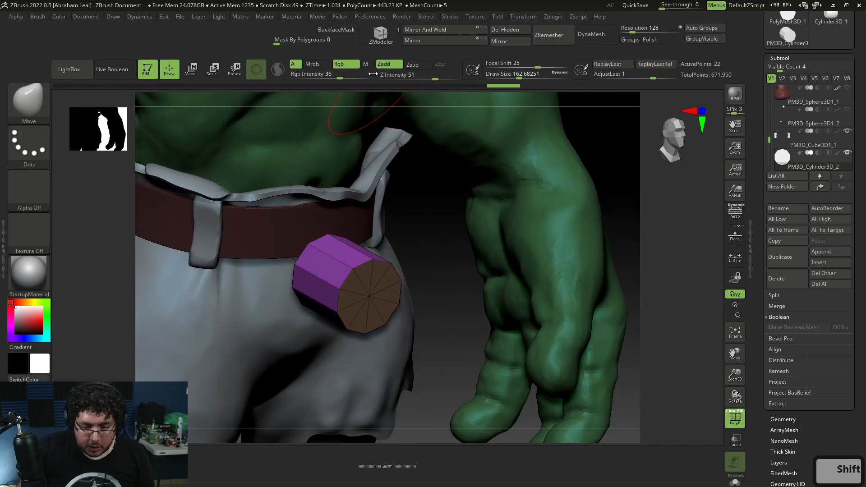
# Step: Extrude the cylinder's side polygroup outward into a thick ring with ZModeler QMesh, redoing the extrusion after comparing it with the painted buckle
pyautogui.click(380, 35)
pyautogui.moveTo(339, 245); pyautogui.dragTo(416, 234)
pyautogui.moveTo(415, 234); pyautogui.dragTo(447, 217, button='right')
pyautogui.hotkey('alt', 'Tab')
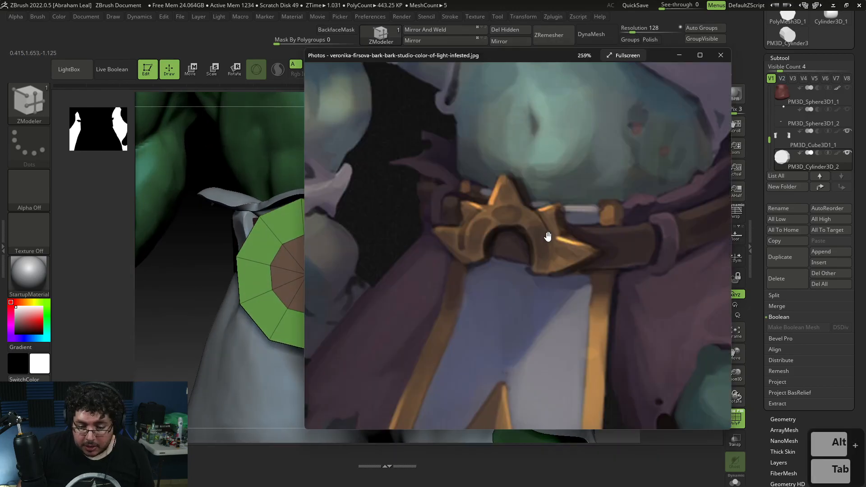
pyautogui.hotkey('alt', 'Tab')
pyautogui.moveTo(575, 280); pyautogui.dragTo(527, 269, button='right')
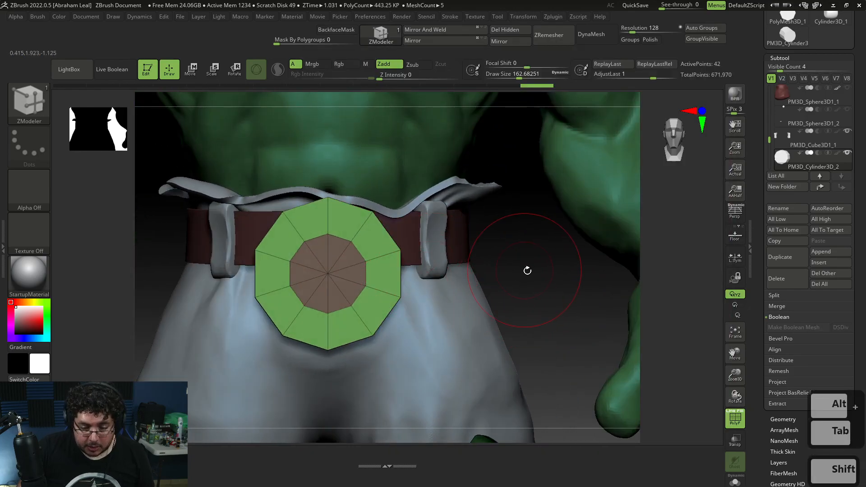
pyautogui.hotkey('ctrl', 'z')
pyautogui.moveTo(363, 245); pyautogui.dragTo(377, 242)
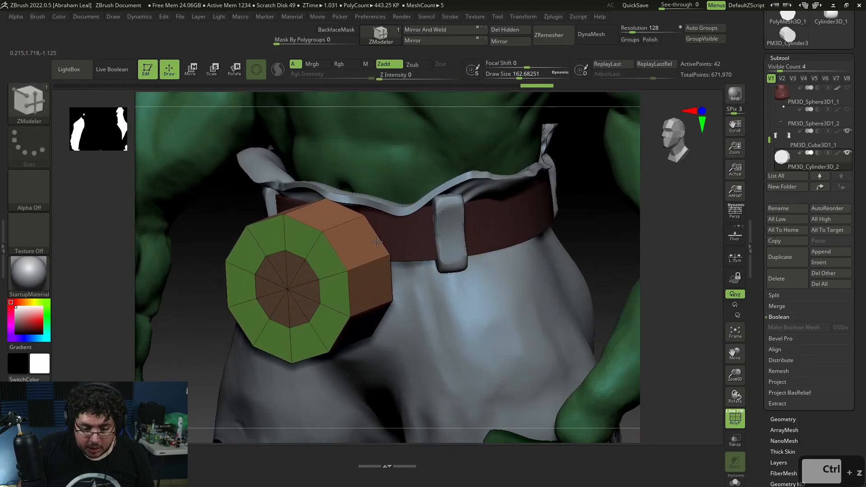
pyautogui.moveTo(508, 232)
pyautogui.mouseDown(button='right')
pyautogui.moveTo(592, 234)
pyautogui.moveTo(578, 278)
pyautogui.moveTo(594, 271)
pyautogui.mouseUp(button='right')
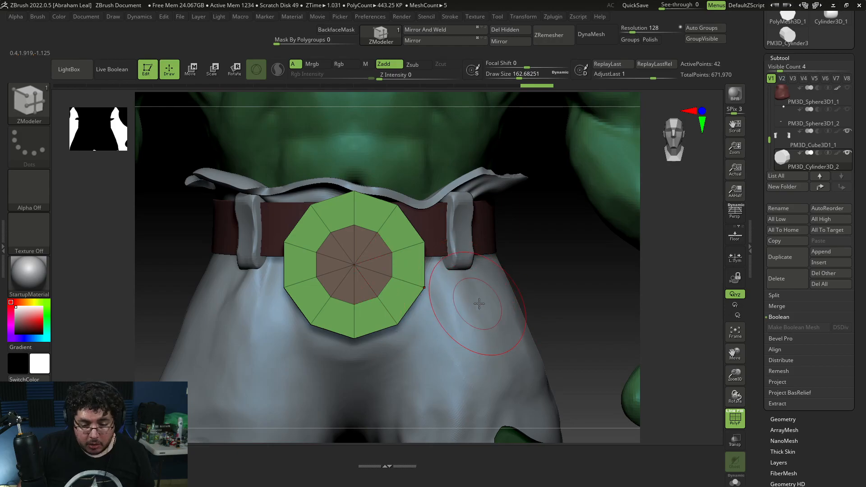
# Step: Compare with the painted buckle, hide the ring's lower segments and central disc, and delete them to leave an arch
pyautogui.hotkey('alt', 'Tab')
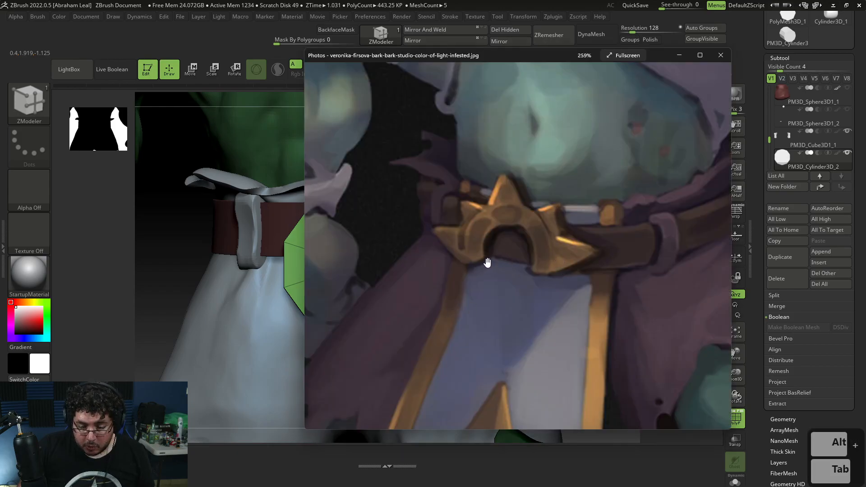
pyautogui.hotkey('alt', 'Tab')
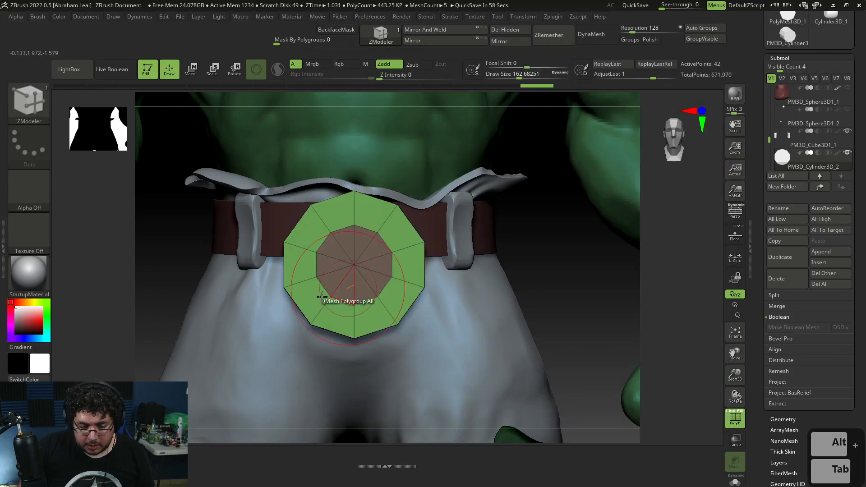
pyautogui.hotkey('alt', 'Tab')
pyautogui.hotkey('alt', 'Tab')
pyautogui.press('ctrl')
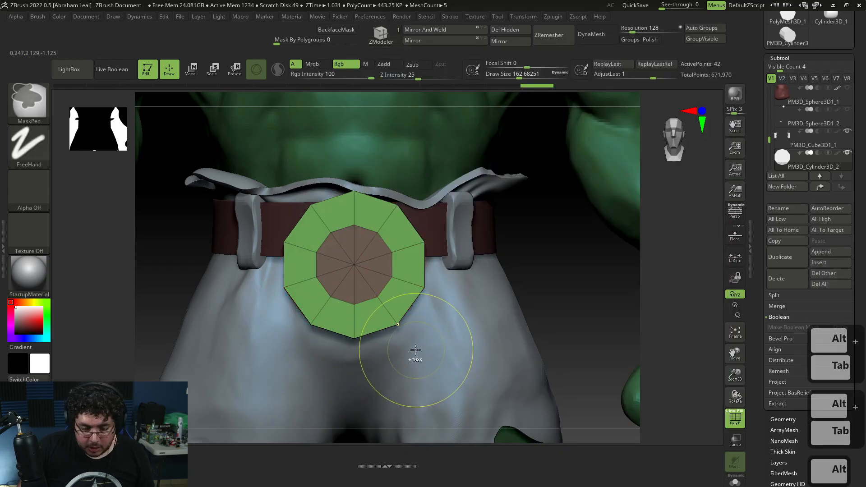
pyautogui.moveTo(423, 364)
pyautogui.keyDown('ctrl'); pyautogui.keyDown('alt'); pyautogui.keyDown('shift'); pyautogui.mouseDown()
pyautogui.moveTo(381, 311)
pyautogui.moveTo(317, 290)
pyautogui.mouseUp(); pyautogui.keyUp('shift'); pyautogui.keyUp('alt'); pyautogui.keyUp('ctrl')
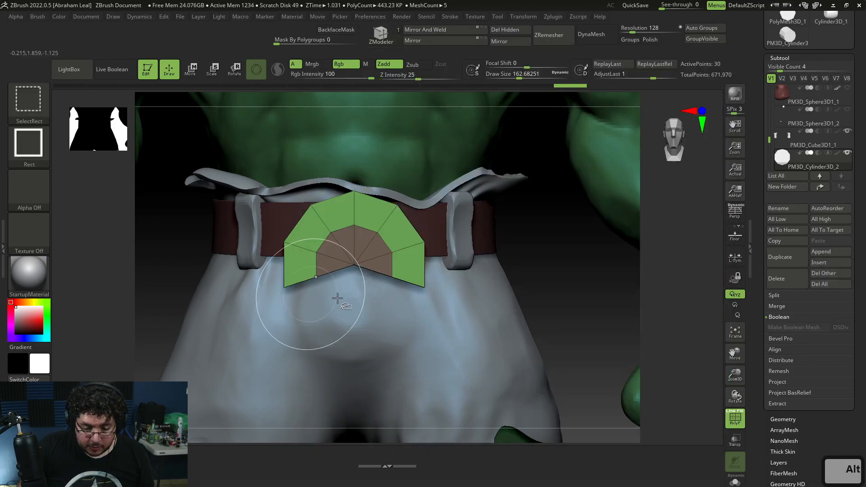
pyautogui.keyDown('ctrl'); pyautogui.keyDown('alt'); pyautogui.keyDown('shift'); pyautogui.moveTo(342, 252); pyautogui.dragTo(342, 253); pyautogui.keyUp('shift'); pyautogui.keyUp('alt'); pyautogui.keyUp('ctrl')
pyautogui.moveTo(530, 265); pyautogui.dragTo(692, 338)
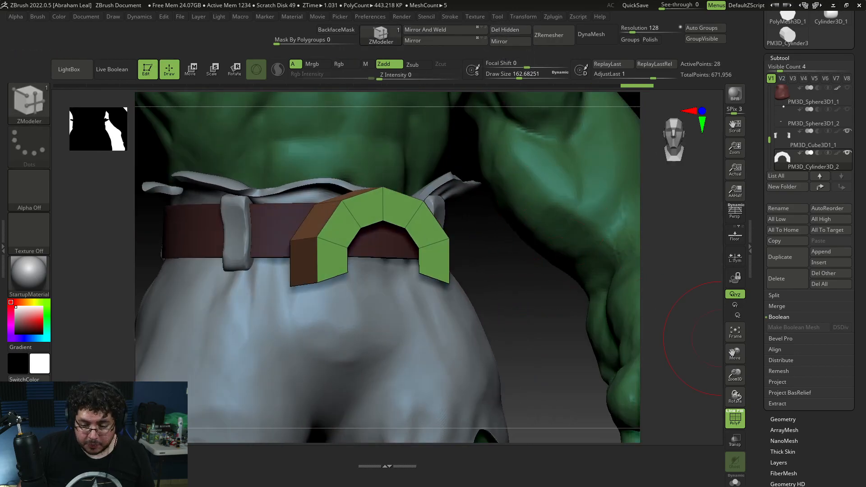
# Step: Turn on double-sided display for the buckle arch and reduce the draw size to about 65
pyautogui.scroll(-5, 822, 457)
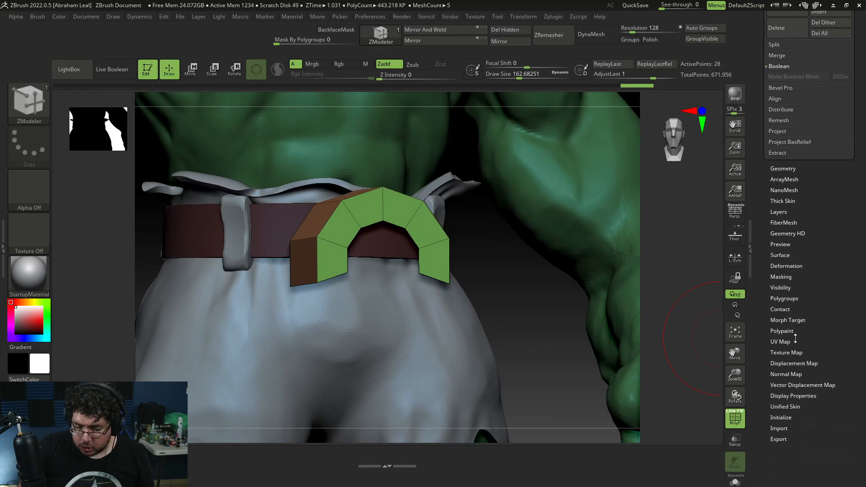
pyautogui.click(781, 287)
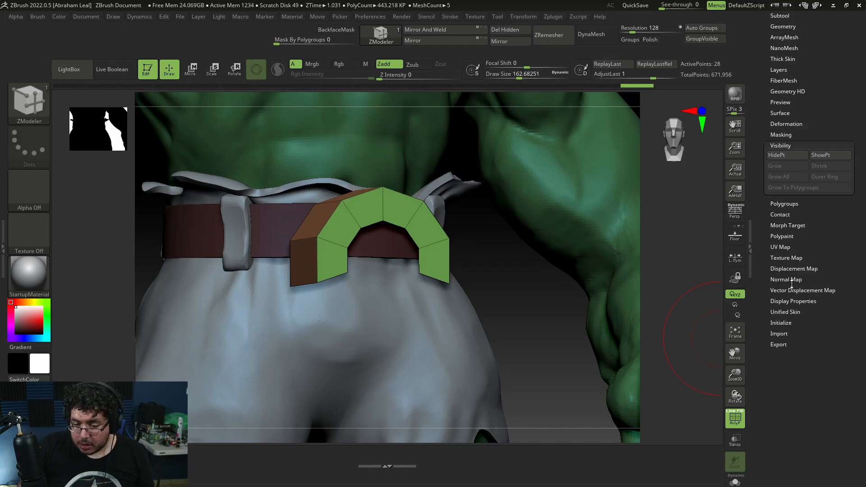
pyautogui.click(786, 301)
pyautogui.click(785, 284)
pyautogui.moveTo(636, 257)
pyautogui.mouseDown()
pyautogui.moveTo(526, 309)
pyautogui.moveTo(577, 216)
pyautogui.moveTo(582, 239)
pyautogui.mouseUp()
pyautogui.press('space')
pyautogui.moveTo(611, 164); pyautogui.dragTo(617, 173)
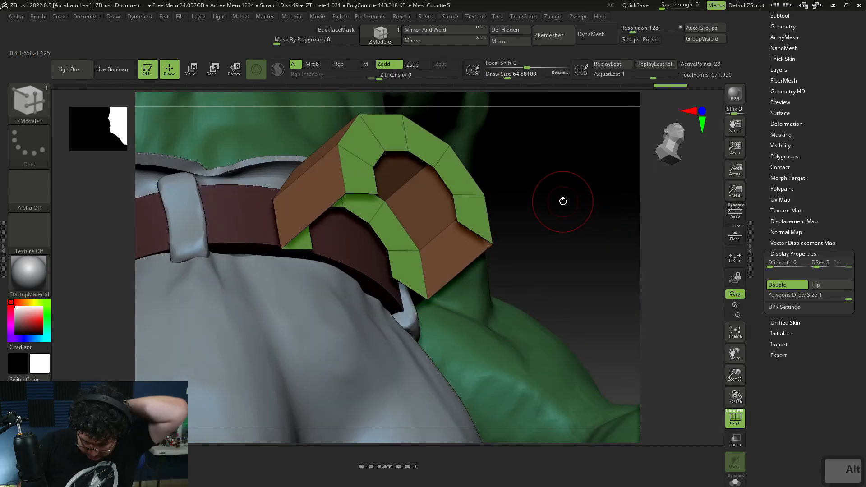
# Step: Close both open ends of the arch with the ZModeler edge action Bridge, using Two Edges
pyautogui.press('r')
pyautogui.moveTo(402, 210); pyautogui.dragTo(397, 201)
pyautogui.press('q')
pyautogui.moveTo(522, 177)
pyautogui.mouseDown()
pyautogui.moveTo(451, 253)
pyautogui.moveTo(492, 259)
pyautogui.mouseUp()
pyautogui.rightClick(471, 261)
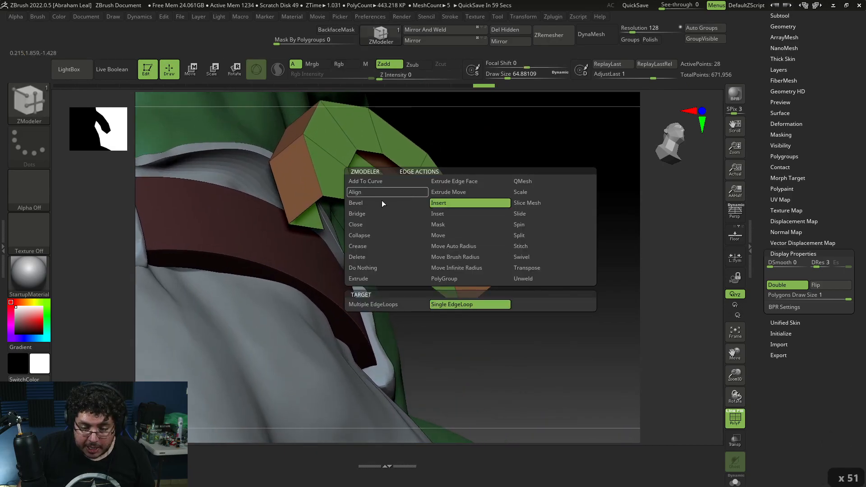
pyautogui.click(374, 214)
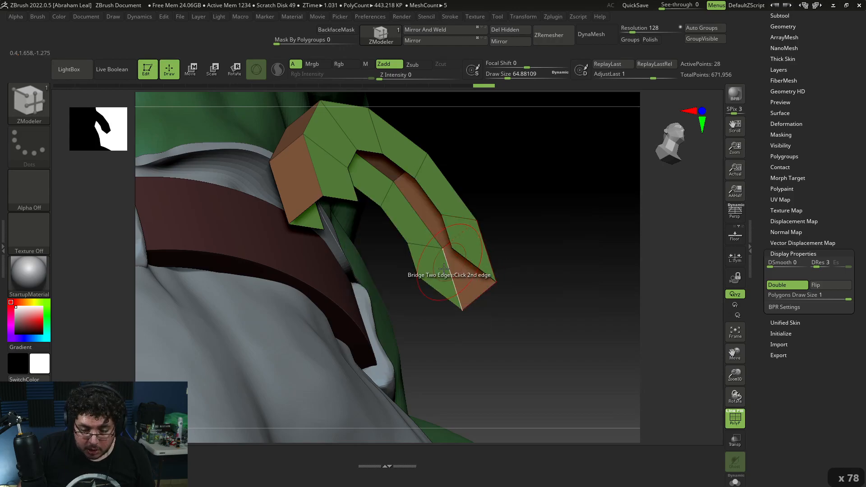
pyautogui.click(433, 286)
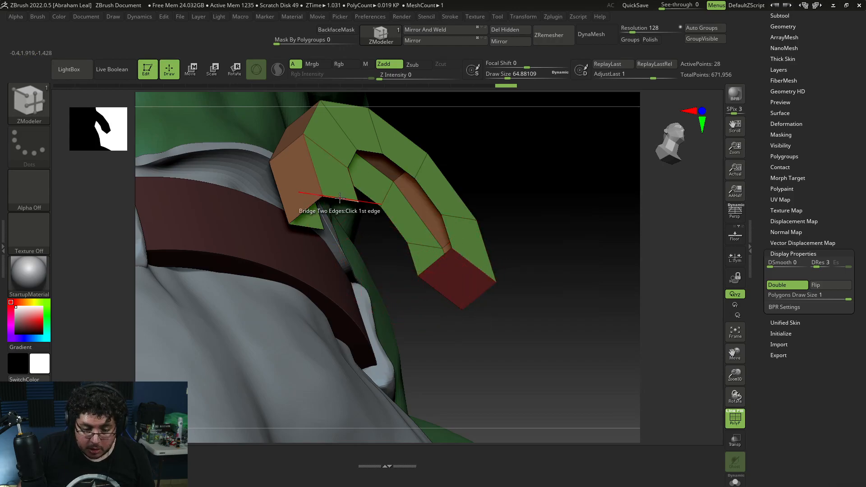
pyautogui.click(311, 226)
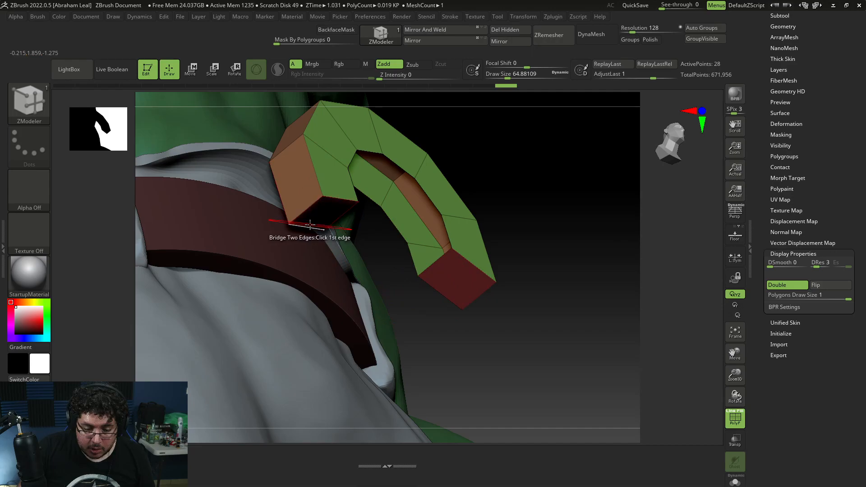
# Step: Bridge the edges along the inside of one arm of the arch to fill its missing inner faces
pyautogui.moveTo(509, 199); pyautogui.dragTo(482, 190)
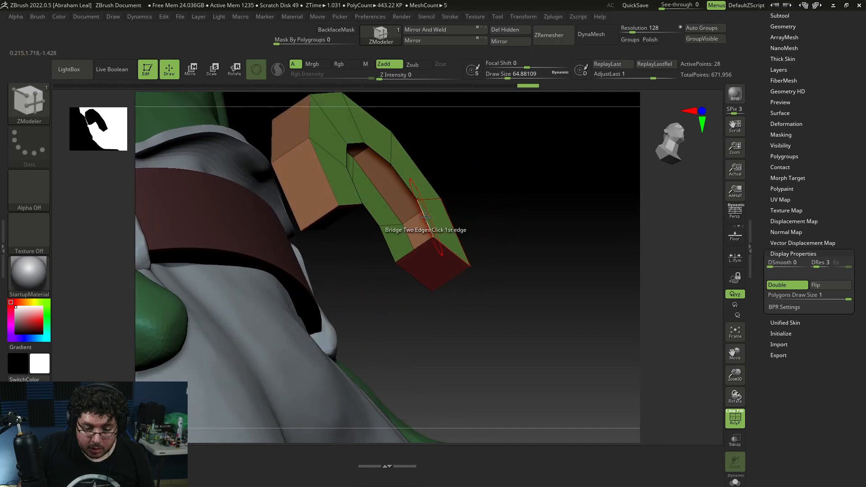
pyautogui.moveTo(388, 246); pyautogui.dragTo(474, 206)
pyautogui.keyDown('alt'); pyautogui.click(442, 223); pyautogui.keyUp('alt')
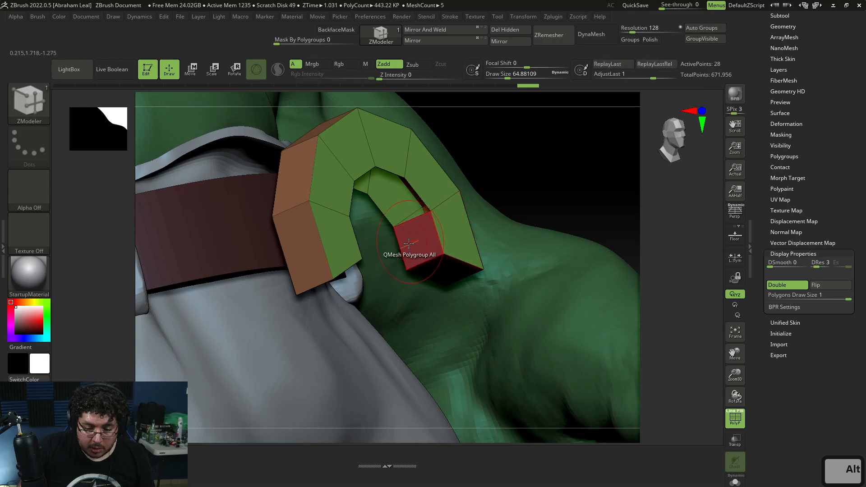
pyautogui.moveTo(385, 212); pyautogui.dragTo(414, 139)
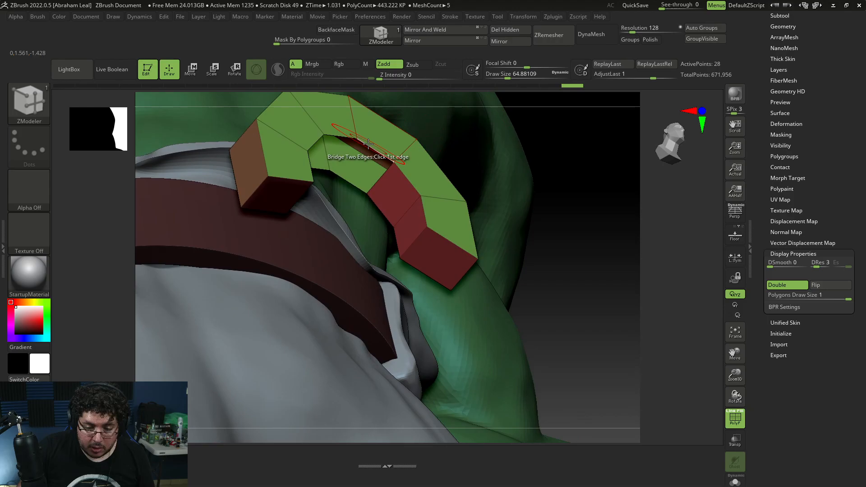
pyautogui.click(349, 181)
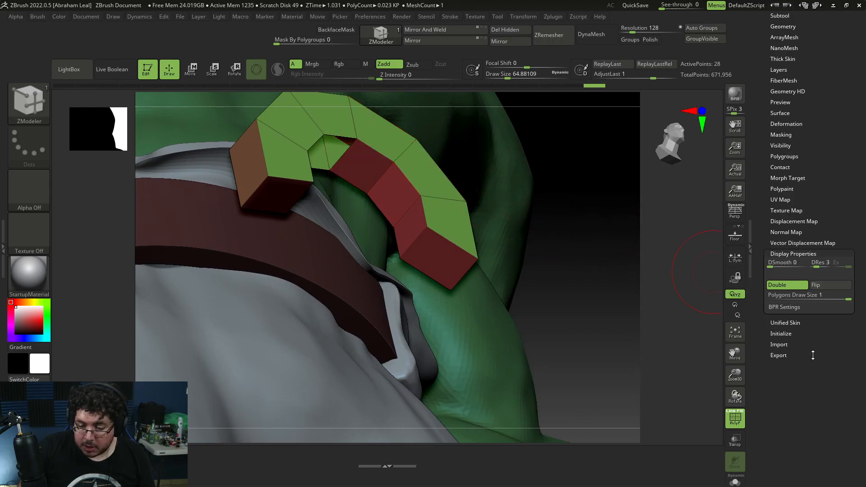
# Step: Mirror and weld the arch so both arms have filled inner faces, and compare the front view with the painted buckle
pyautogui.click(787, 124)
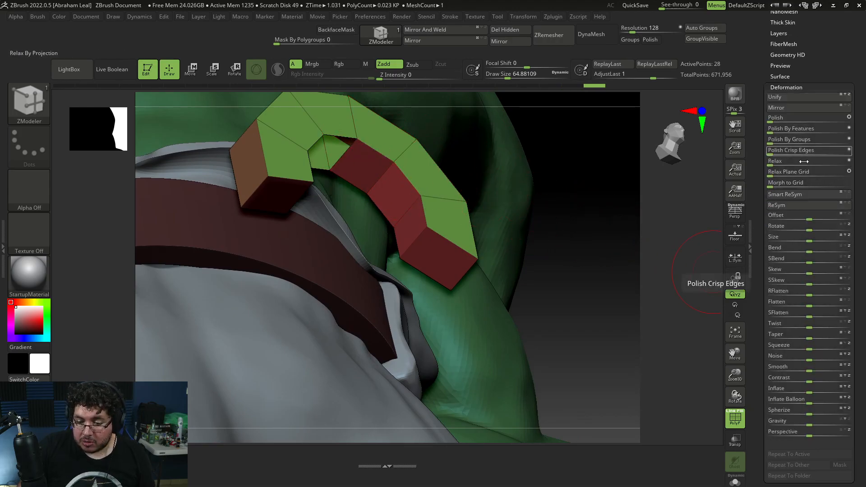
pyautogui.click(784, 109)
pyautogui.keyDown('alt'); pyautogui.moveTo(580, 176); pyautogui.dragTo(593, 213); pyautogui.keyUp('alt')
pyautogui.click(431, 30)
pyautogui.moveTo(621, 249); pyautogui.dragTo(649, 258)
pyautogui.moveTo(649, 257); pyautogui.dragTo(665, 267)
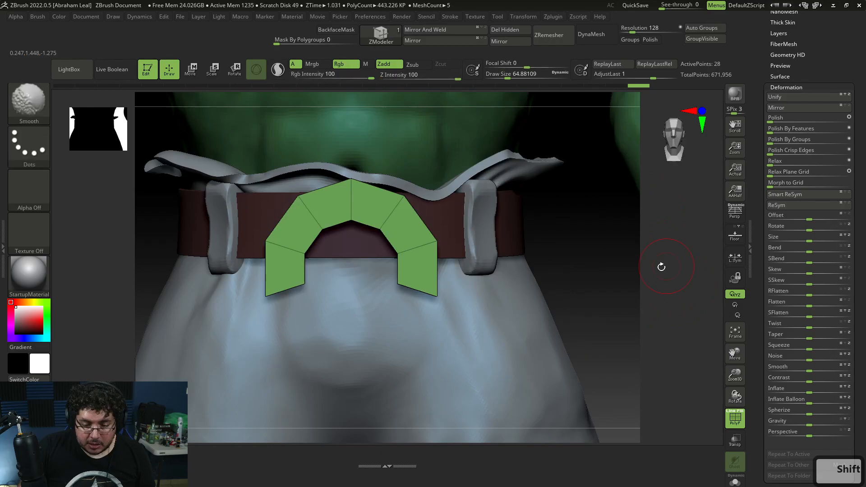
pyautogui.hotkey('alt', 'Tab')
pyautogui.hotkey('alt', 'Tab')
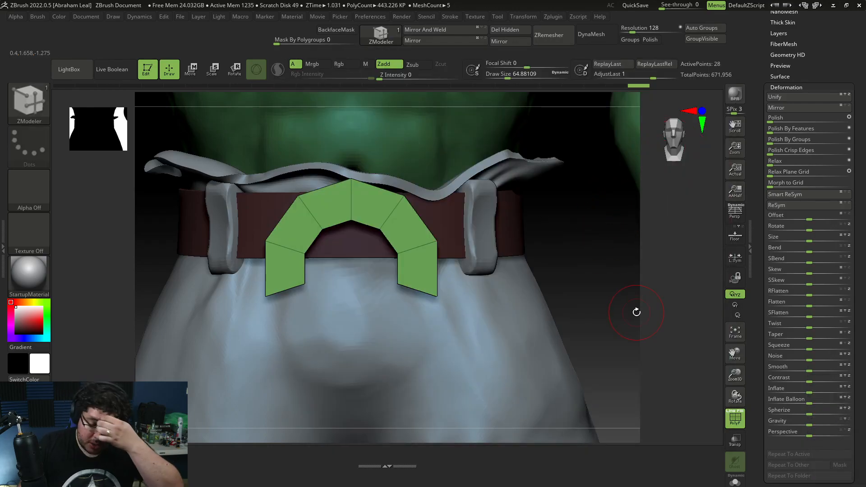
# Step: Using ZModeler PolyGroup on A Single Poly, give the arch's two top outer faces and lowest outer face a new polygroup for the spikes
pyautogui.moveTo(596, 287); pyautogui.dragTo(430, 276)
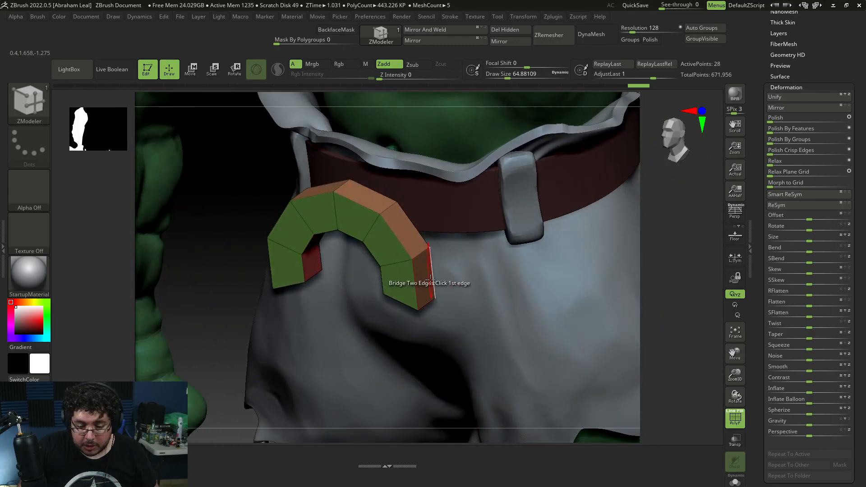
pyautogui.moveTo(284, 336); pyautogui.dragTo(406, 289)
pyautogui.press('space')
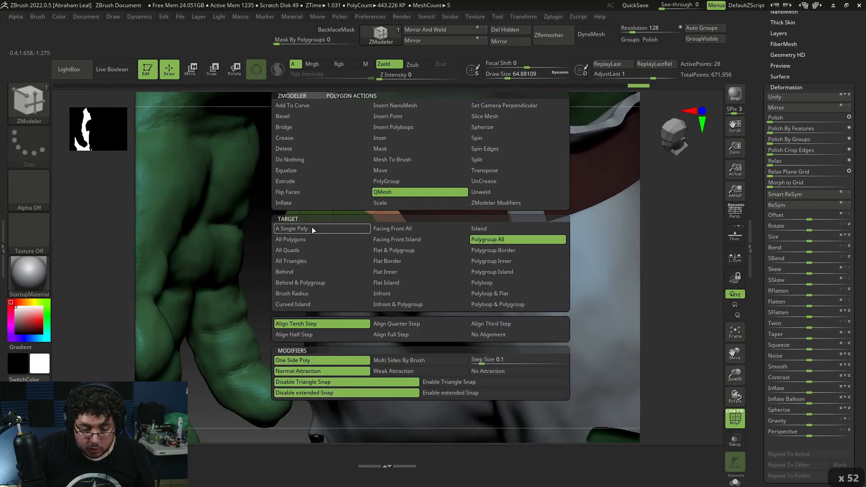
pyautogui.click(390, 183)
pyautogui.hotkey('alt', 'Tab')
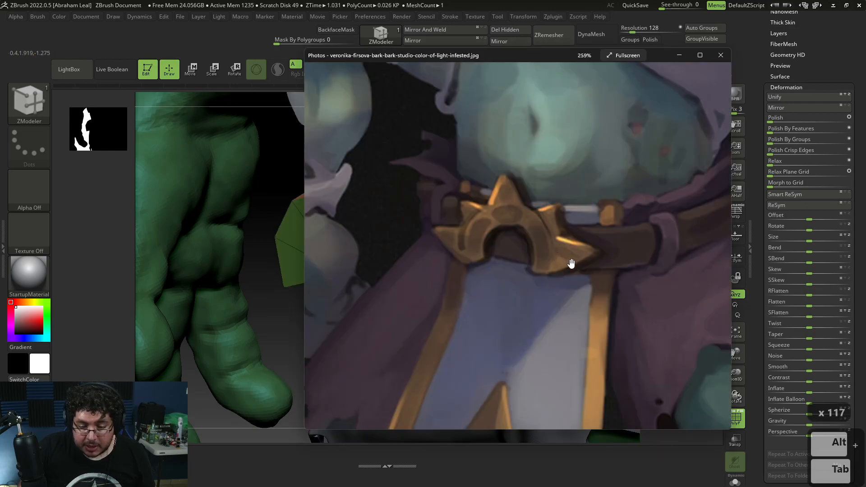
pyautogui.hotkey('alt', 'Tab')
pyautogui.moveTo(682, 270); pyautogui.dragTo(469, 257)
pyautogui.moveTo(416, 220); pyautogui.dragTo(396, 172)
pyautogui.moveTo(469, 156); pyautogui.dragTo(451, 217)
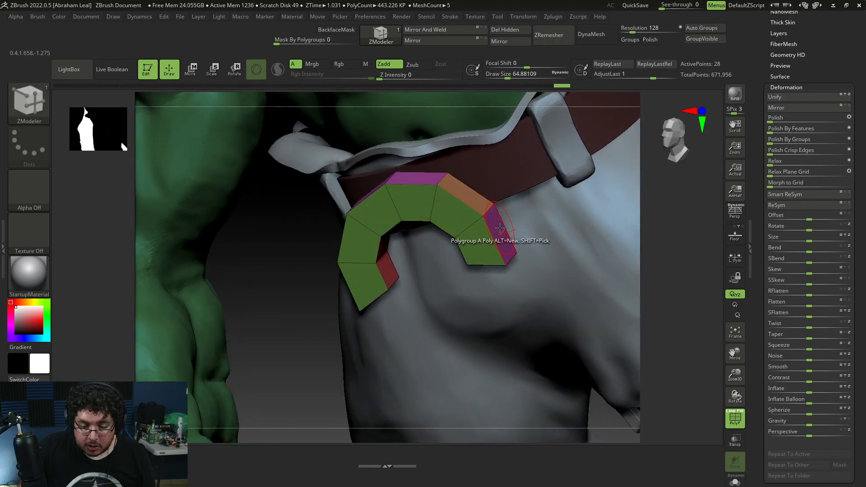
# Step: Using the ZModeler polygon action QMesh with Polygroup All, extrude the arch's top and lowest outer faces outward into blocks for the spikes
pyautogui.press('space')
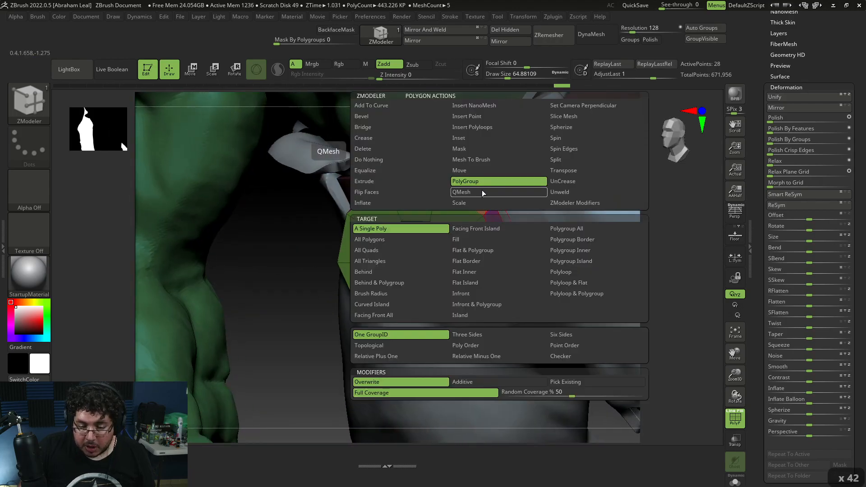
pyautogui.click(512, 193)
pyautogui.click(571, 228)
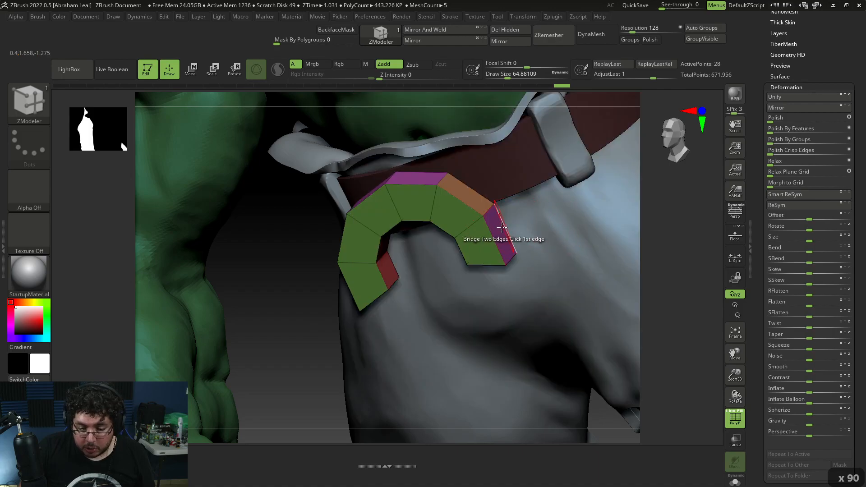
pyautogui.moveTo(497, 232); pyautogui.dragTo(625, 282)
pyautogui.hotkey('alt', 'Tab')
pyautogui.hotkey('alt', 'Tab')
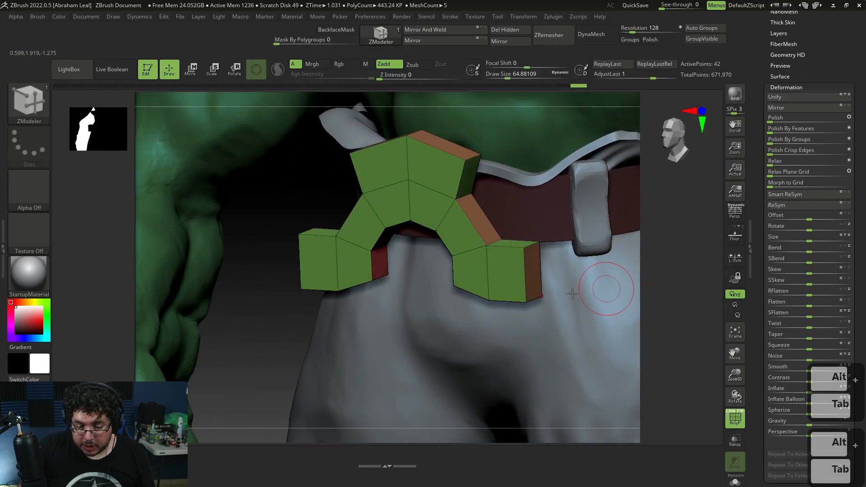
pyautogui.hotkey('ctrl', 'z')
pyautogui.hotkey('ctrl', 'z')
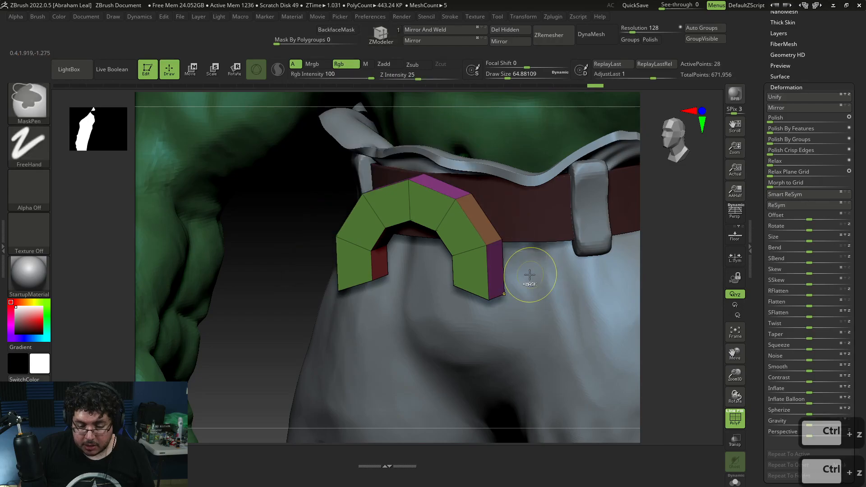
pyautogui.moveTo(499, 272); pyautogui.dragTo(566, 272)
pyautogui.moveTo(628, 280); pyautogui.dragTo(597, 276)
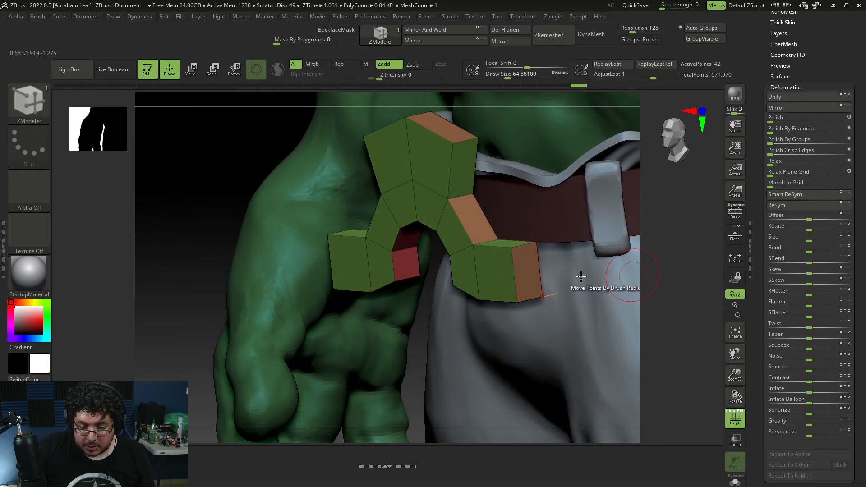
# Step: Set the ZModeler edge action to Collapse with target Edge, and try it on an end edge of one lower block
pyautogui.press('space')
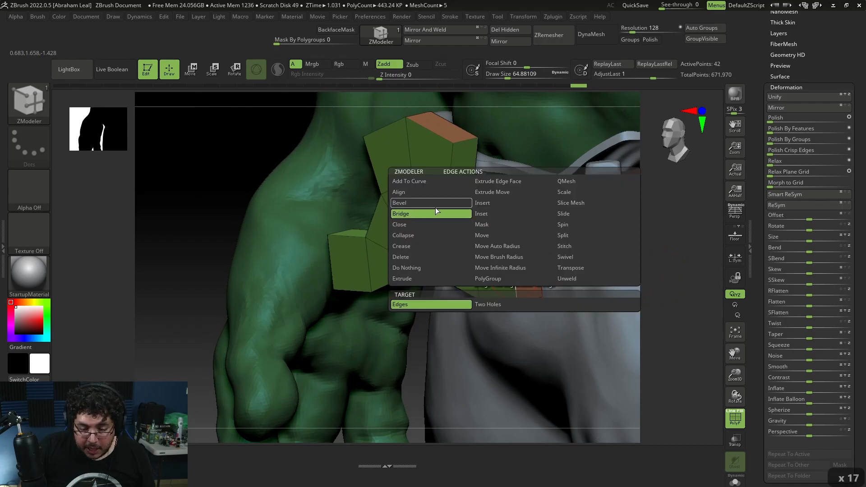
pyautogui.click(415, 237)
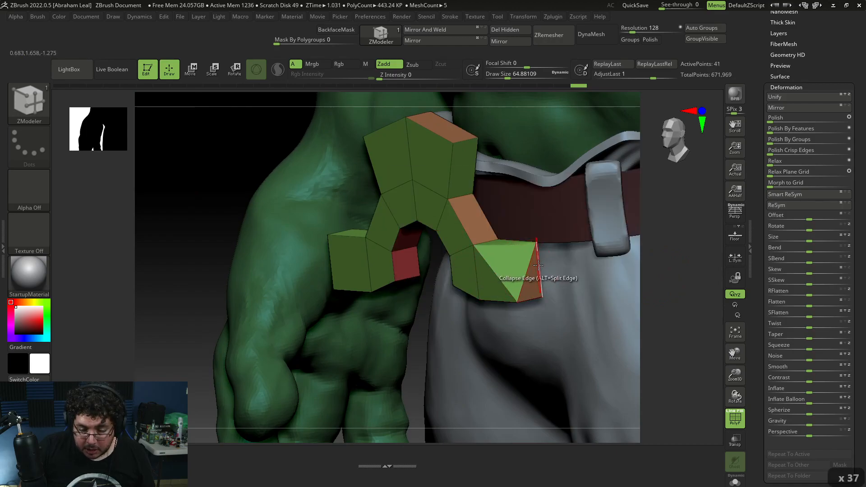
pyautogui.hotkey('ctrl', 'z')
pyautogui.hotkey('ctrl', 'z')
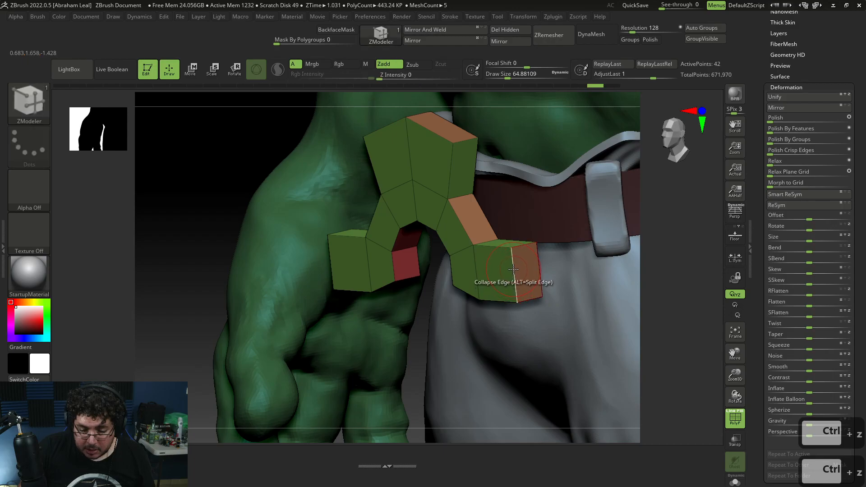
pyautogui.hotkey('ctrl', 'z')
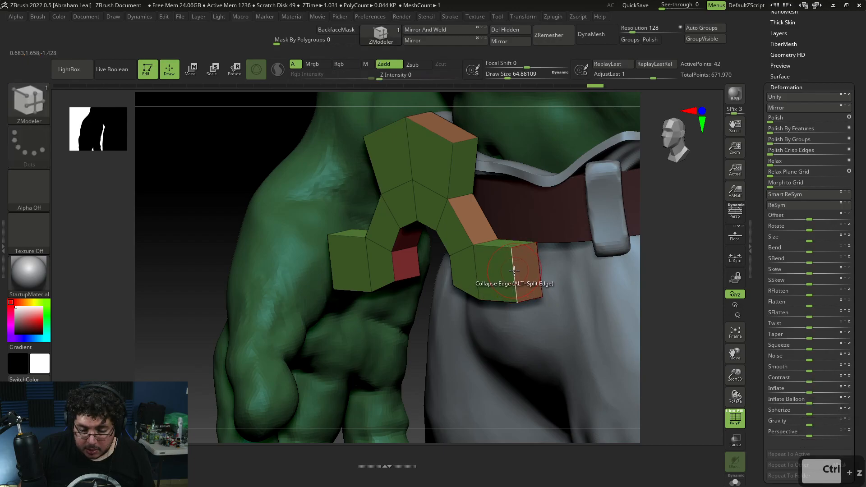
pyautogui.press('space')
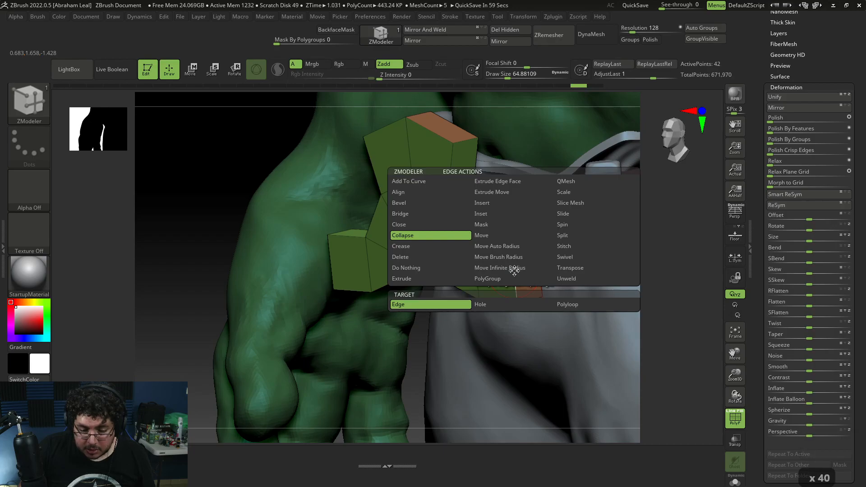
pyautogui.hotkey('ctrl', 'z')
pyautogui.hotkey('ctrl', 'z')
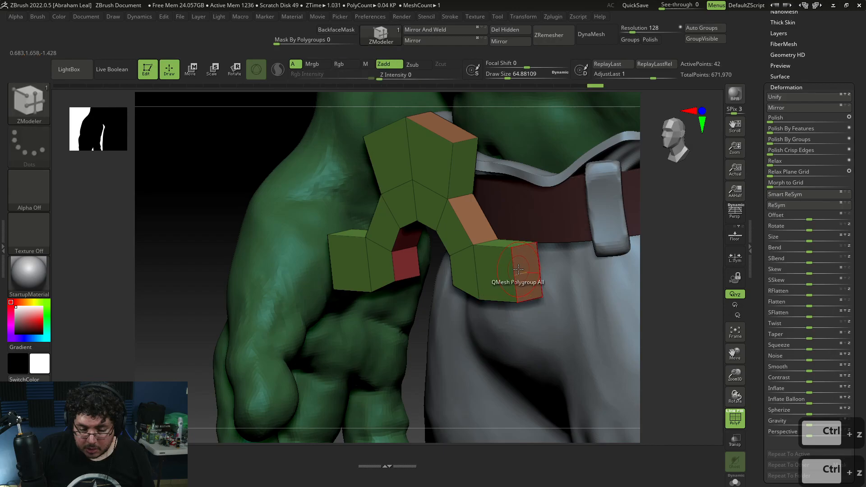
pyautogui.hotkey('ctrl', 'z')
pyautogui.rightClick(515, 272)
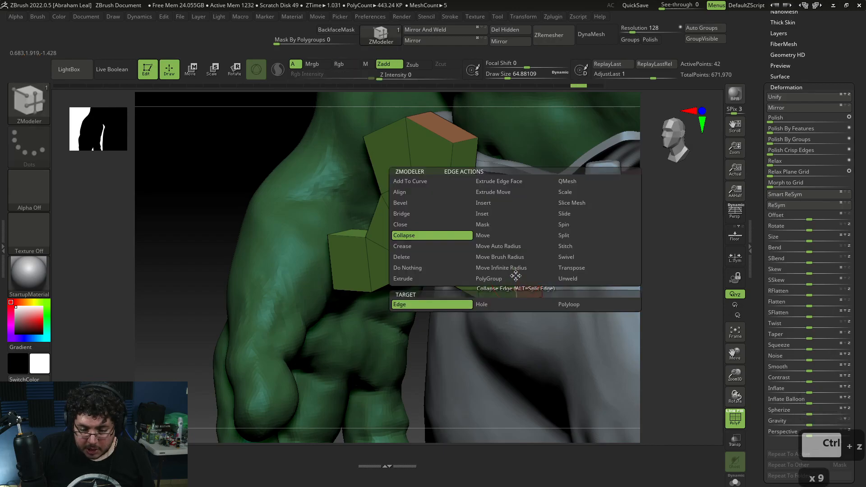
pyautogui.press('space')
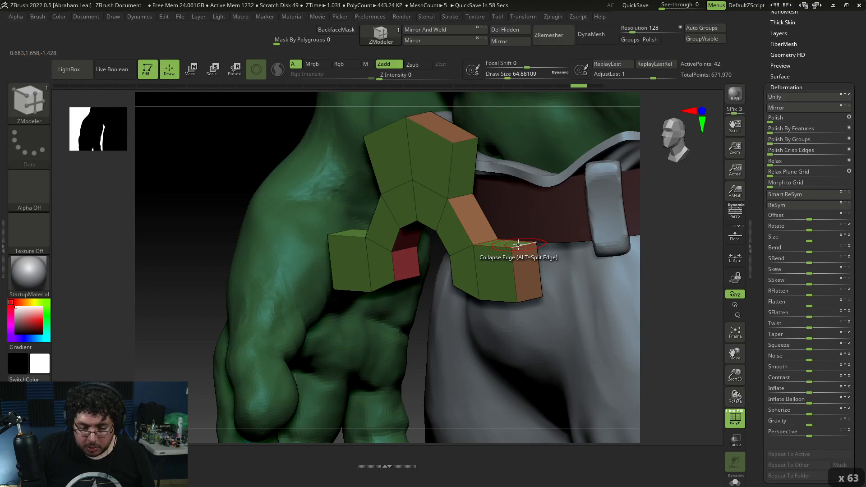
pyautogui.hotkey('ctrl', 'z')
# Step: Collapse the outer end edges of the lower block on each arm so both blocks taper into spikes
pyautogui.click(539, 276)
pyautogui.click(539, 275)
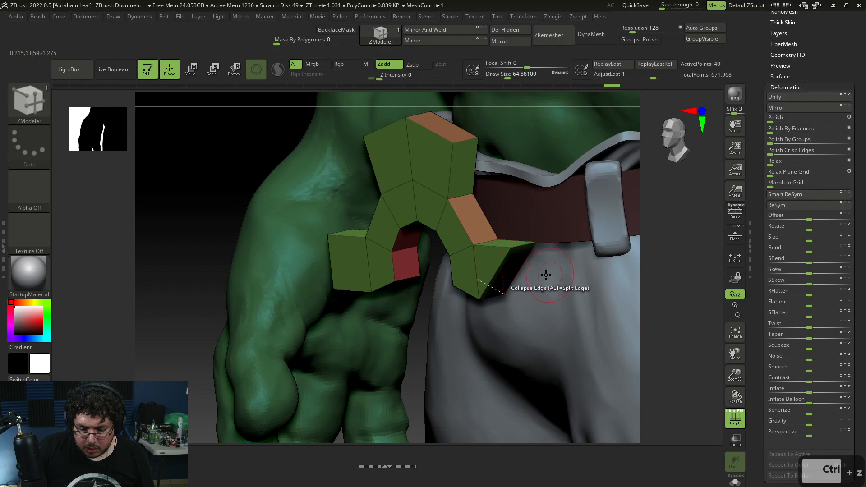
pyautogui.moveTo(659, 276); pyautogui.dragTo(723, 280)
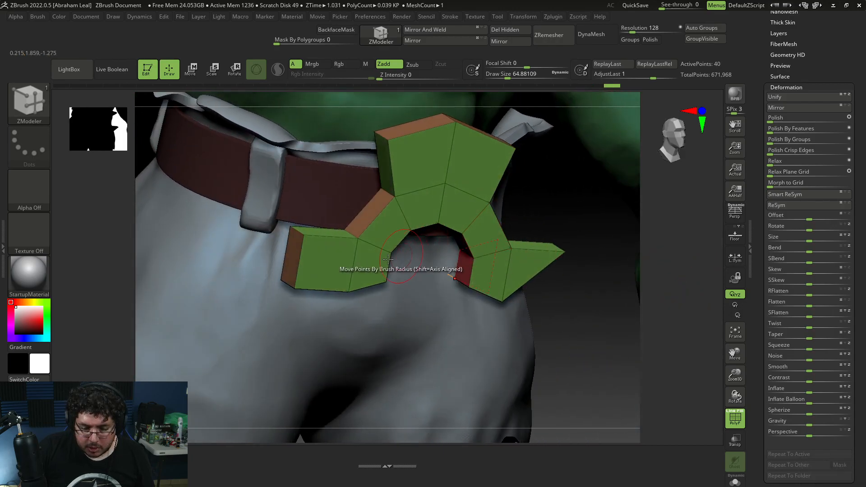
pyautogui.click(298, 254)
pyautogui.moveTo(586, 217); pyautogui.dragTo(367, 251)
pyautogui.hotkey('ctrl', 'z')
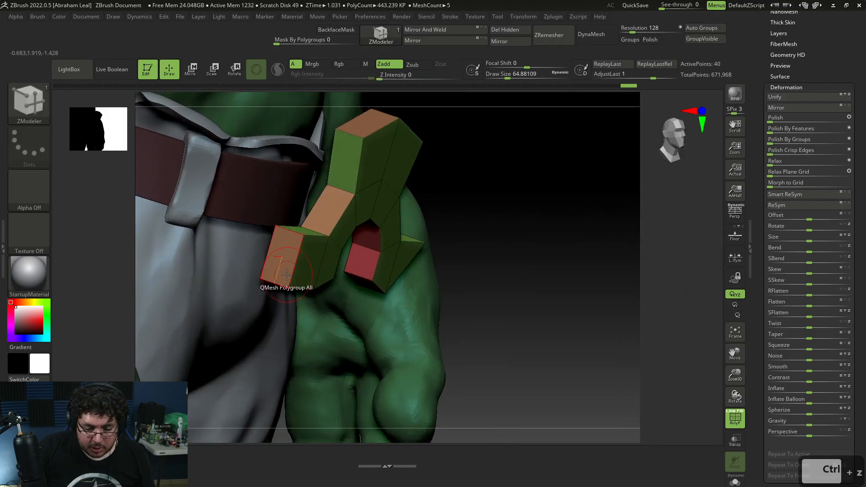
pyautogui.click(290, 275)
pyautogui.click(266, 261)
pyautogui.keyDown('shift'); pyautogui.moveTo(444, 264); pyautogui.dragTo(492, 237); pyautogui.keyUp('shift')
pyautogui.moveTo(661, 239); pyautogui.dragTo(401, 259)
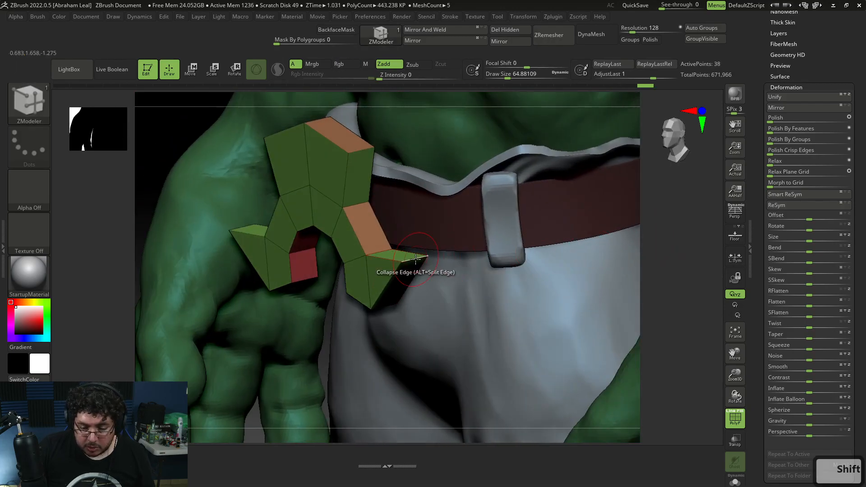
# Step: Using the ZModeler edge action Move, lower the tips of the two lower spikes so they angle downward like the painted buckle
pyautogui.press('space')
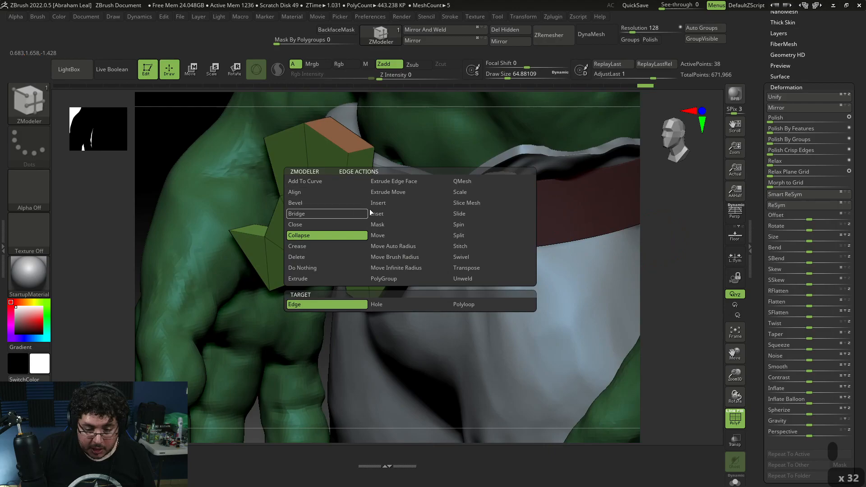
pyautogui.click(380, 235)
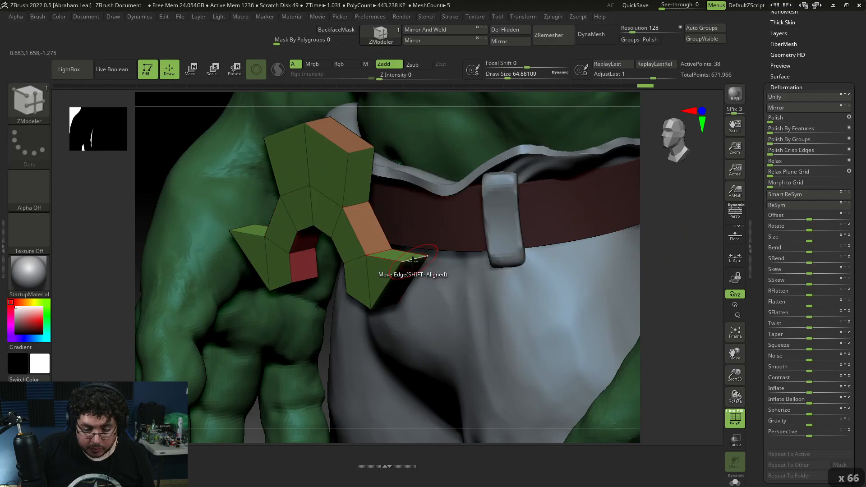
pyautogui.press('shift')
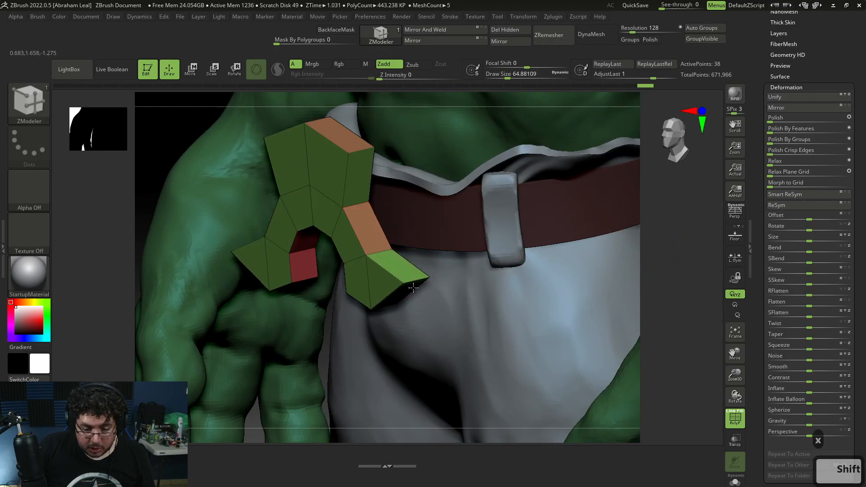
pyautogui.moveTo(424, 297); pyautogui.dragTo(423, 299)
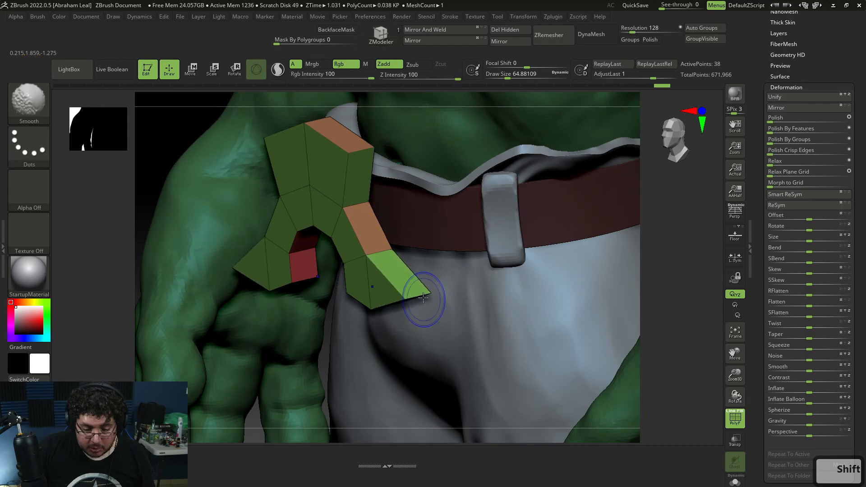
pyautogui.keyDown('shift'); pyautogui.moveTo(668, 286); pyautogui.dragTo(526, 302); pyautogui.keyUp('shift')
pyautogui.hotkey('alt', 'Tab')
pyautogui.hotkey('alt', 'Tab')
pyautogui.press('shift')
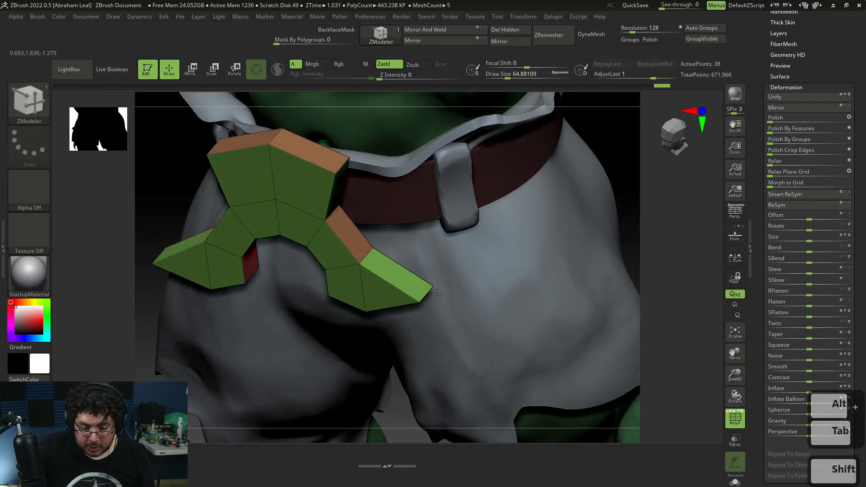
pyautogui.hotkey('ctrl', 'z')
pyautogui.hotkey('ctrl', 'z')
pyautogui.keyDown('shift'); pyautogui.moveTo(418, 296); pyautogui.dragTo(477, 291); pyautogui.keyUp('shift')
pyautogui.hotkey('ctrl', 'z')
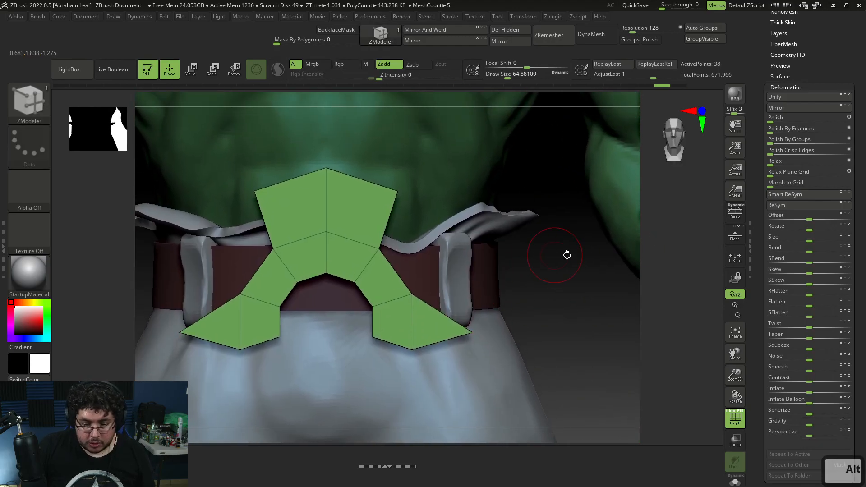
# Step: Collapse the outer edges of the top block into one central pointed spike, and compare the buckle with the reference painting
pyautogui.moveTo(565, 253); pyautogui.dragTo(555, 334)
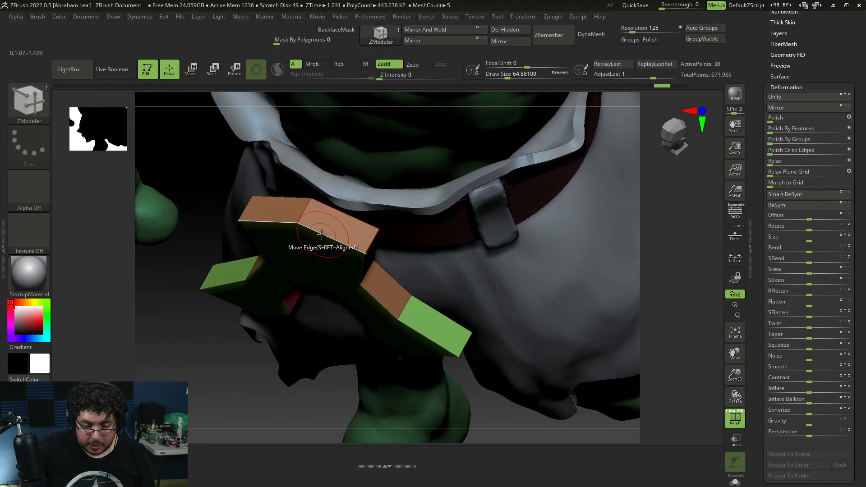
pyautogui.press('space')
pyautogui.click(233, 235)
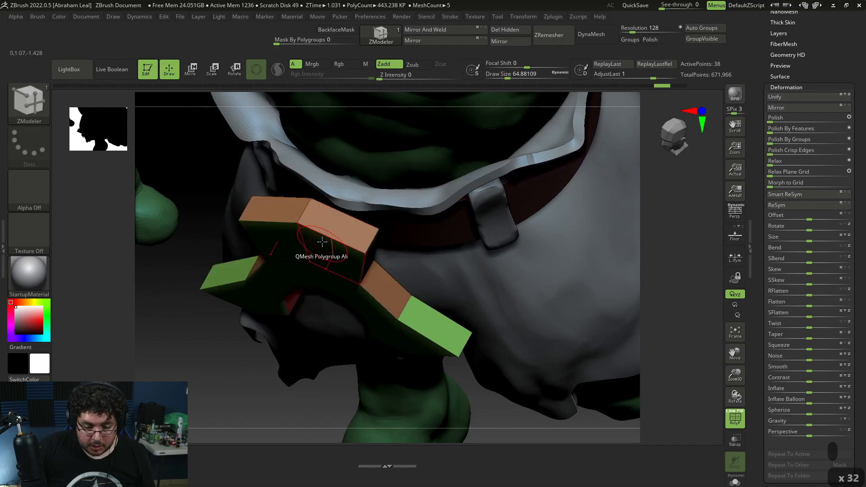
pyautogui.click(323, 236)
pyautogui.hotkey('ctrl', 'z')
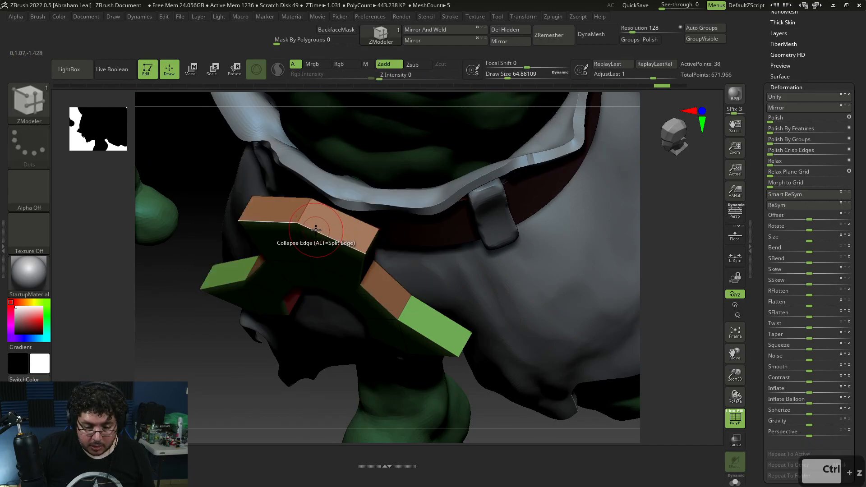
pyautogui.click(321, 230)
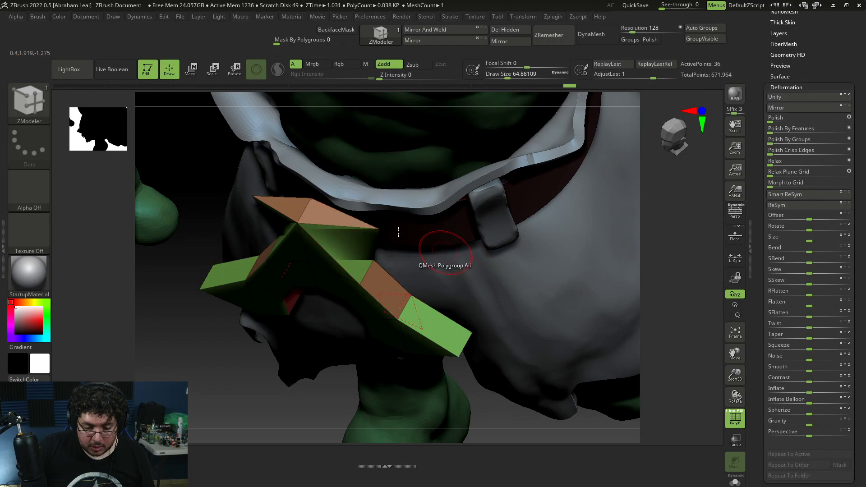
pyautogui.click(358, 221)
pyautogui.moveTo(570, 290); pyautogui.dragTo(509, 306)
pyautogui.hotkey('alt', 'Tab')
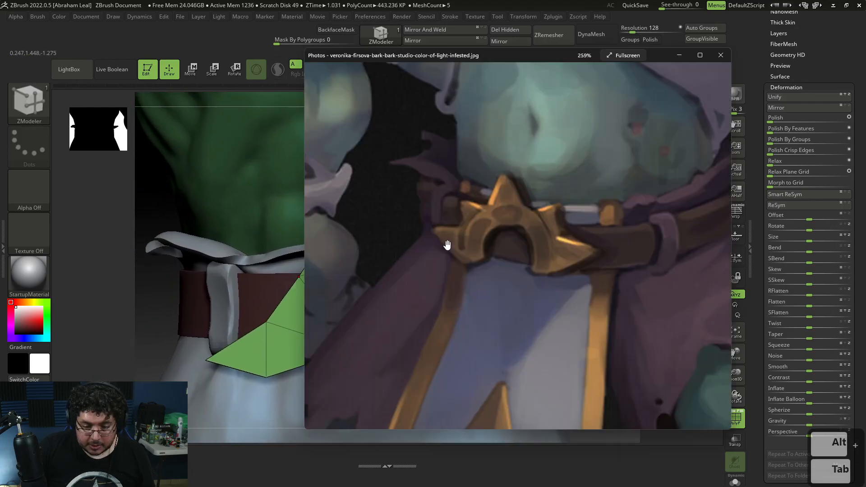
pyautogui.hotkey('alt', 'Tab')
# Step: Extrude the remaining orange outer faces between the spikes on both arms outward with QMesh Polygroup All
pyautogui.moveTo(606, 303); pyautogui.dragTo(551, 342)
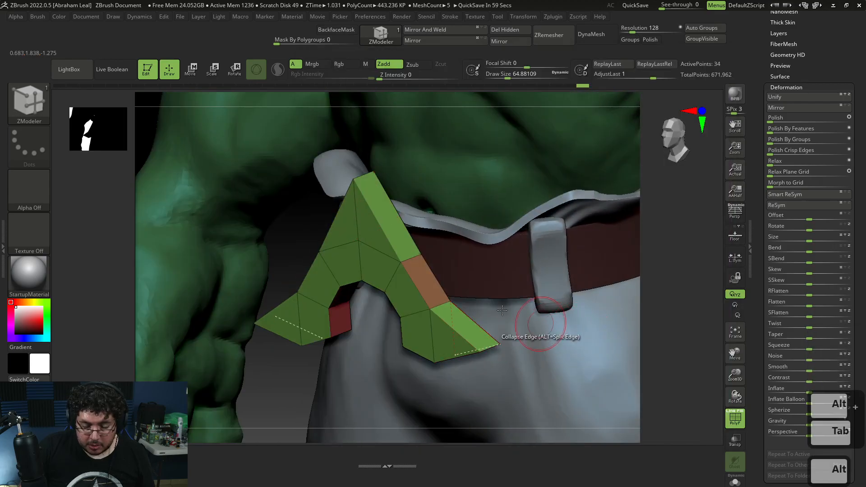
pyautogui.press('space')
pyautogui.click(424, 281)
pyautogui.click(430, 279)
pyautogui.moveTo(435, 277); pyautogui.dragTo(488, 276)
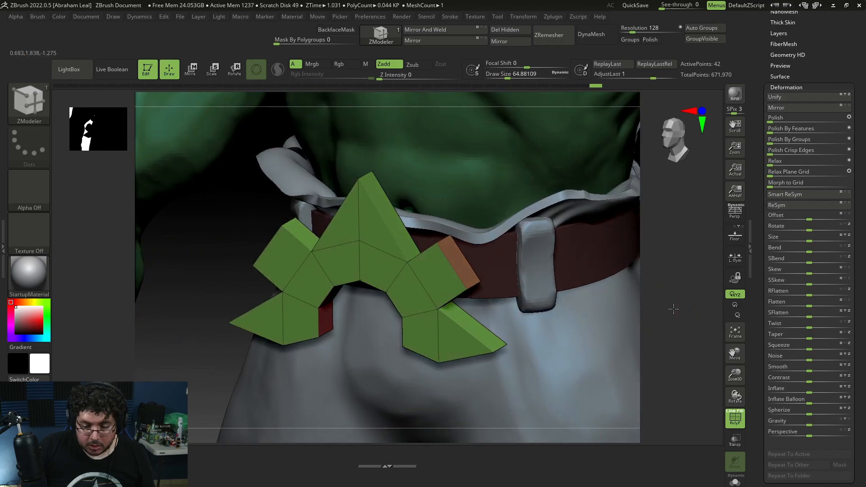
# Step: Collapse the outer end edges of the middle block on each arm to form pointed spikes, and check the front view
pyautogui.click(444, 255)
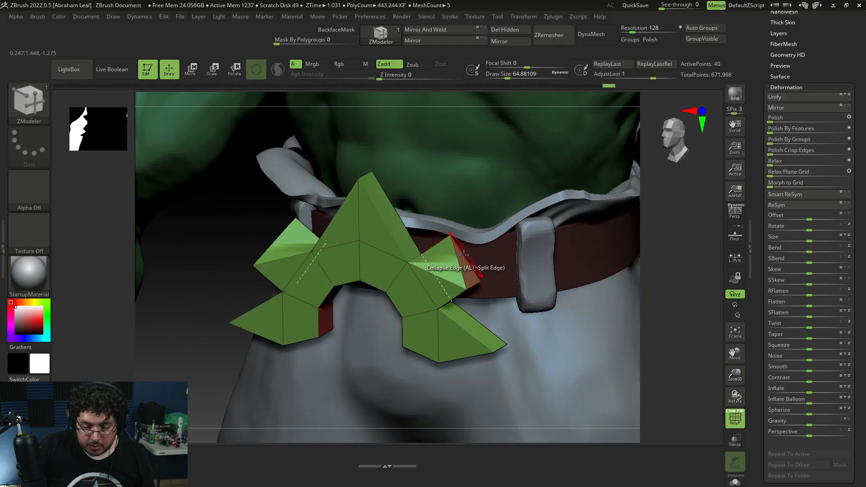
pyautogui.moveTo(662, 309); pyautogui.dragTo(451, 278)
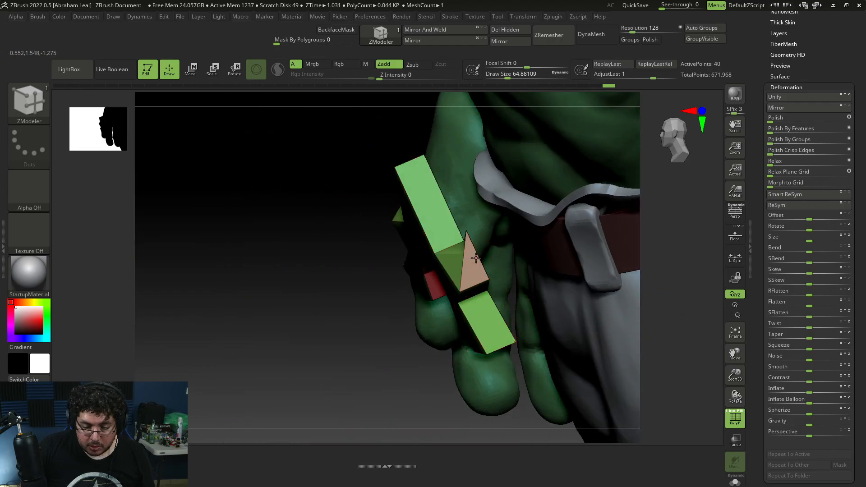
pyautogui.hotkey('ctrl', 'z')
pyautogui.hotkey('ctrl', 'z')
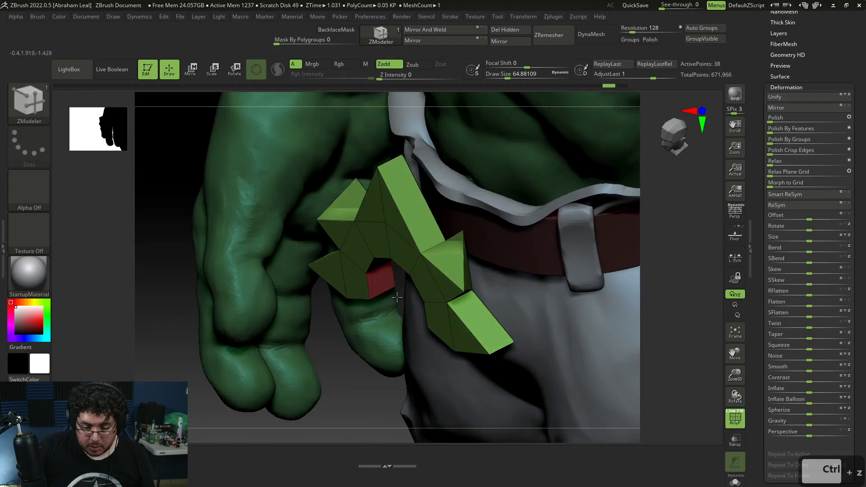
pyautogui.hotkey('ctrl', 'z')
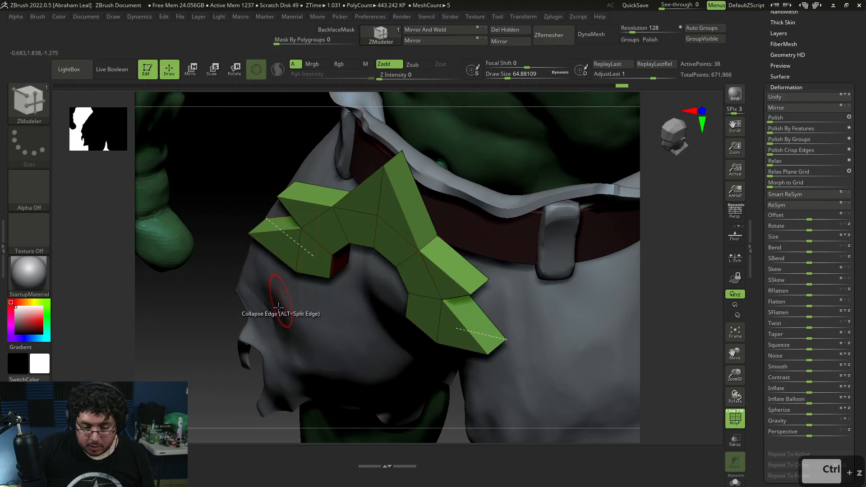
pyautogui.hotkey('ctrl', 'z')
pyautogui.keyDown('shift'); pyautogui.moveTo(615, 286); pyautogui.dragTo(649, 216); pyautogui.keyUp('shift')
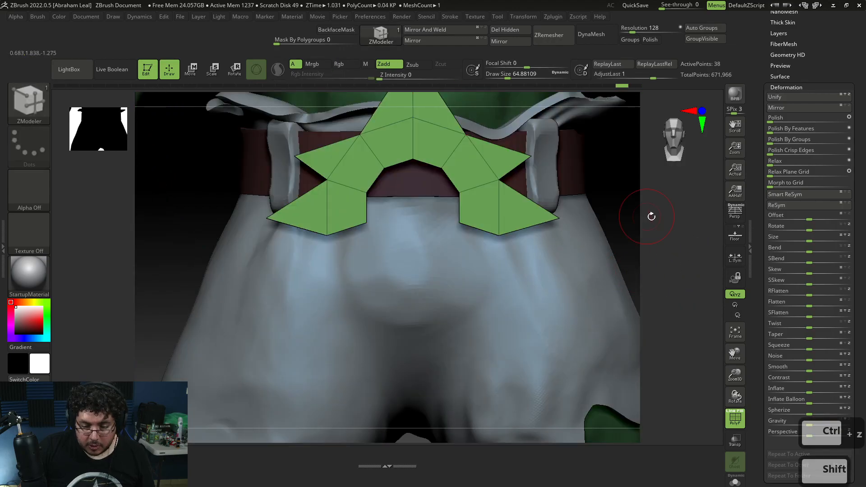
# Step: Using the ZModeler edge action Move, raise the tips of the two middle spikes and compare the buckle with the reference painting
pyautogui.hotkey('ctrl', 'shift', 'z')
pyautogui.press('space')
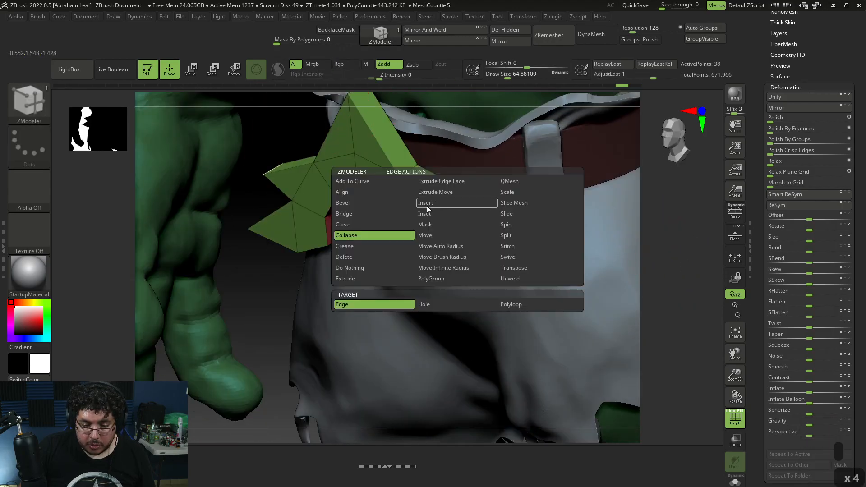
pyautogui.click(433, 235)
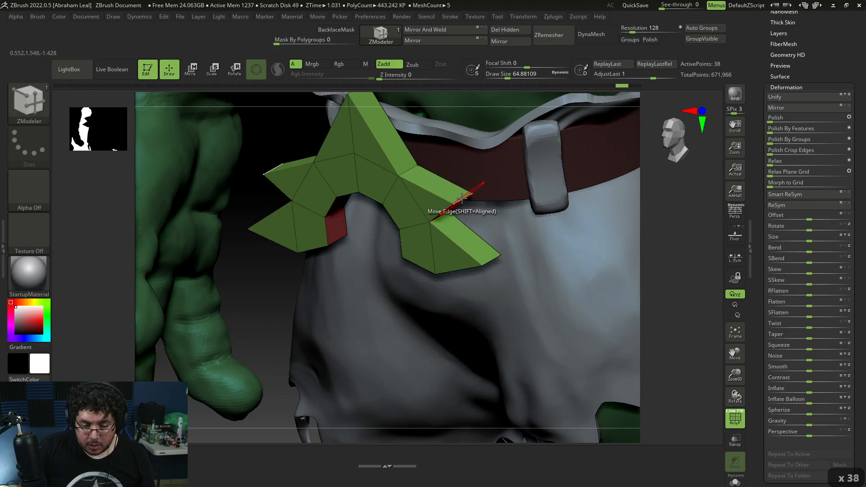
pyautogui.moveTo(431, 209); pyautogui.dragTo(459, 180)
pyautogui.hotkey('ctrl', 'z')
pyautogui.press('shift')
pyautogui.moveTo(549, 196); pyautogui.dragTo(688, 219)
pyautogui.keyDown('alt'); pyautogui.moveTo(595, 257); pyautogui.dragTo(538, 247); pyautogui.keyUp('alt')
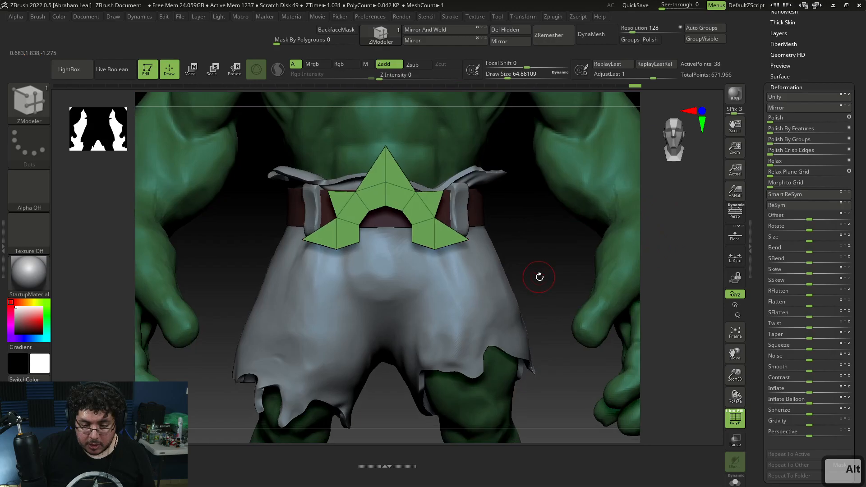
pyautogui.hotkey('alt', 'Tab')
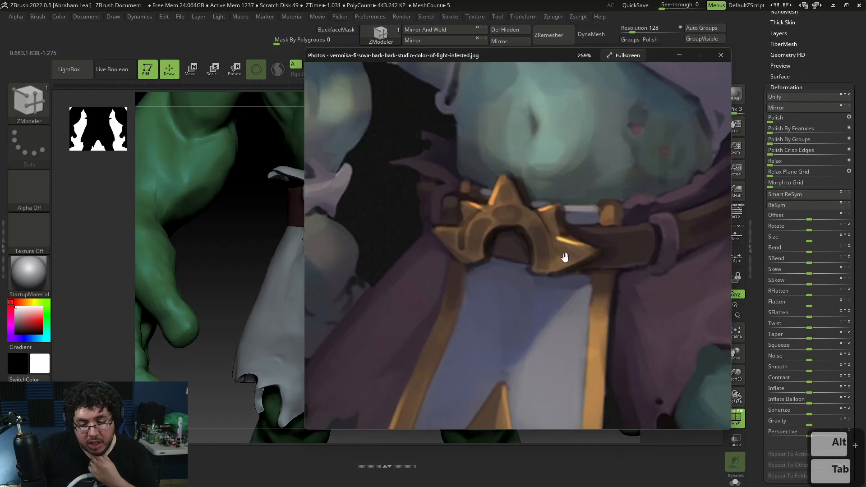
pyautogui.hotkey('alt', 'Tab')
# Step: Assign one shared polygroup to the front faces of the arch band with PolyGroup A Single Poly, leaving out the spikes
pyautogui.keyDown('alt'); pyautogui.moveTo(529, 253); pyautogui.dragTo(289, 247); pyautogui.keyUp('alt')
pyautogui.press('space')
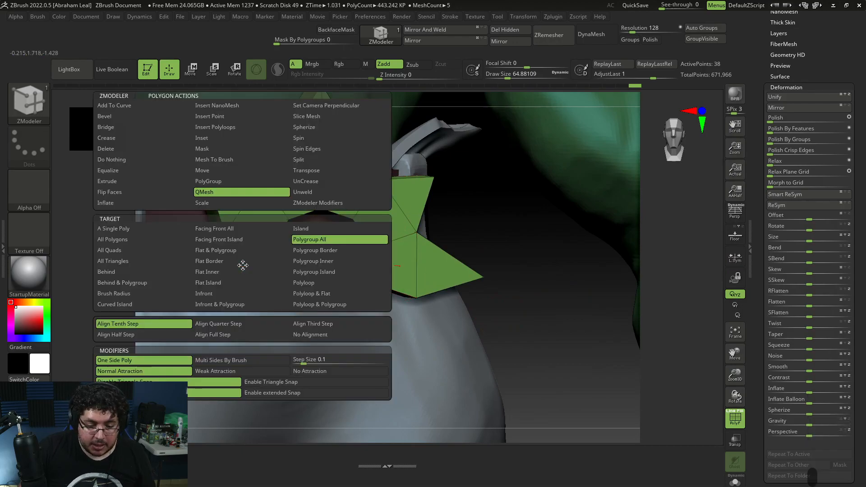
pyautogui.click(208, 181)
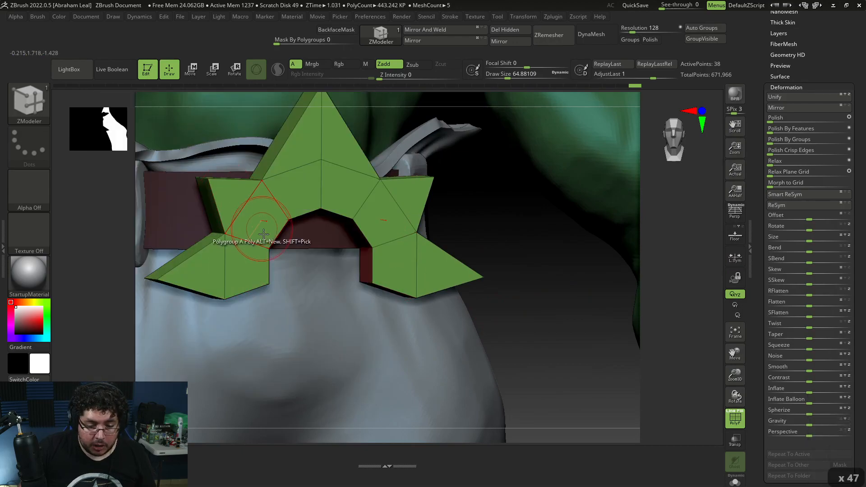
pyautogui.click(243, 266)
pyautogui.click(267, 220)
pyautogui.click(293, 197)
# Step: Extrude the arch band's front polygroup slightly forward from the spikes with QMesh Polygroup All
pyautogui.moveTo(463, 193)
pyautogui.mouseDown()
pyautogui.moveTo(487, 245)
pyautogui.moveTo(501, 243)
pyautogui.mouseUp()
pyautogui.press('space')
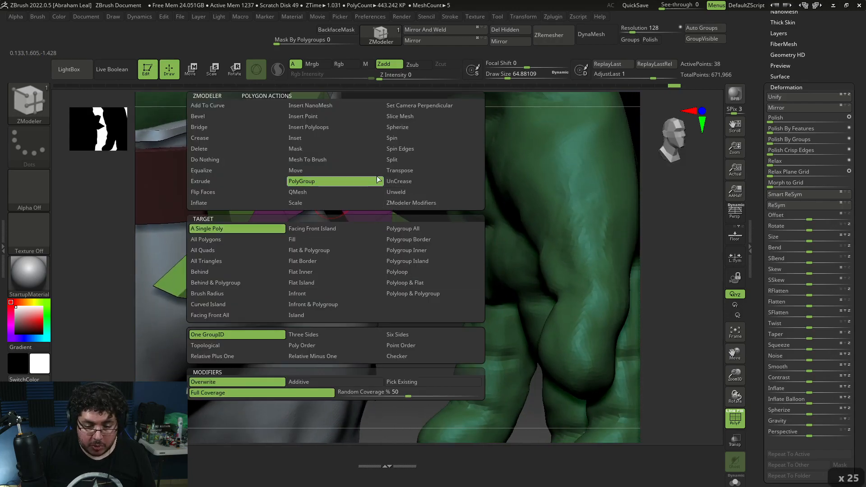
pyautogui.click(308, 195)
pyautogui.moveTo(297, 190); pyautogui.dragTo(311, 192)
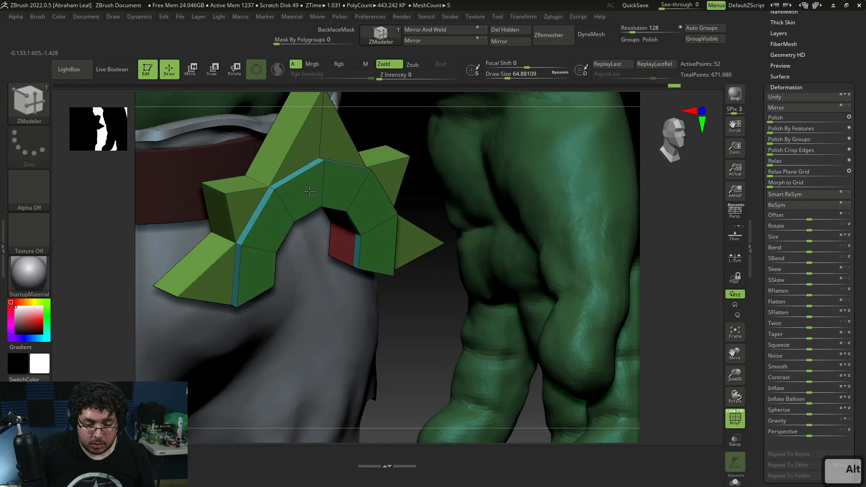
pyautogui.moveTo(402, 296); pyautogui.dragTo(499, 320)
# Step: Preview the buckle's smoothed shape with Dynamic Subdiv and return to the unsmoothed mesh
pyautogui.click(780, 86)
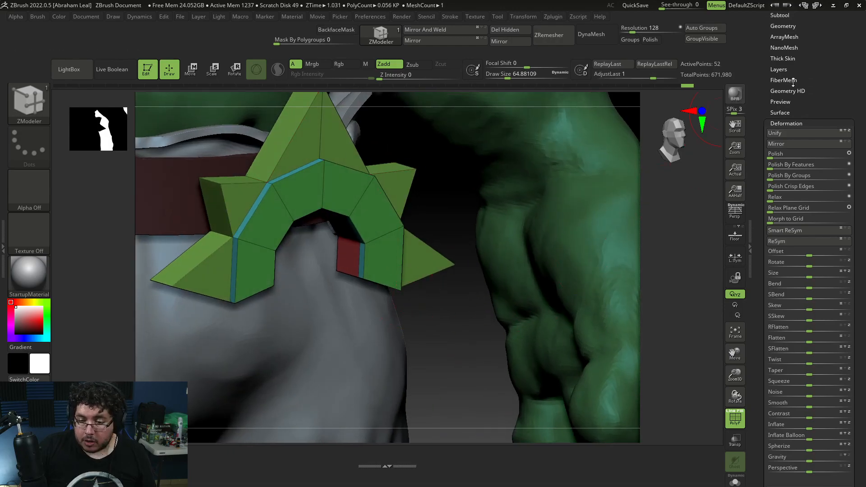
pyautogui.scroll(3, 783, 79)
pyautogui.click(784, 75)
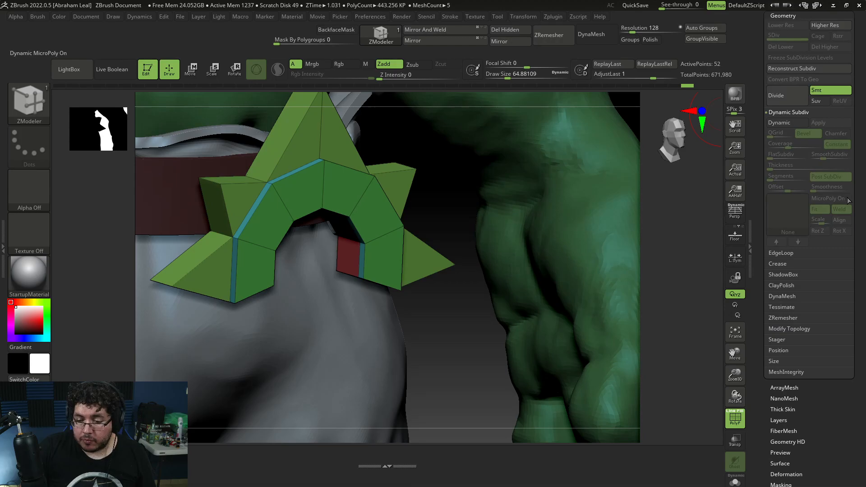
pyautogui.click(784, 122)
pyautogui.moveTo(492, 316)
pyautogui.mouseDown()
pyautogui.moveTo(566, 256)
pyautogui.moveTo(593, 294)
pyautogui.moveTo(480, 322)
pyautogui.mouseUp()
pyautogui.moveTo(448, 365); pyautogui.dragTo(428, 343)
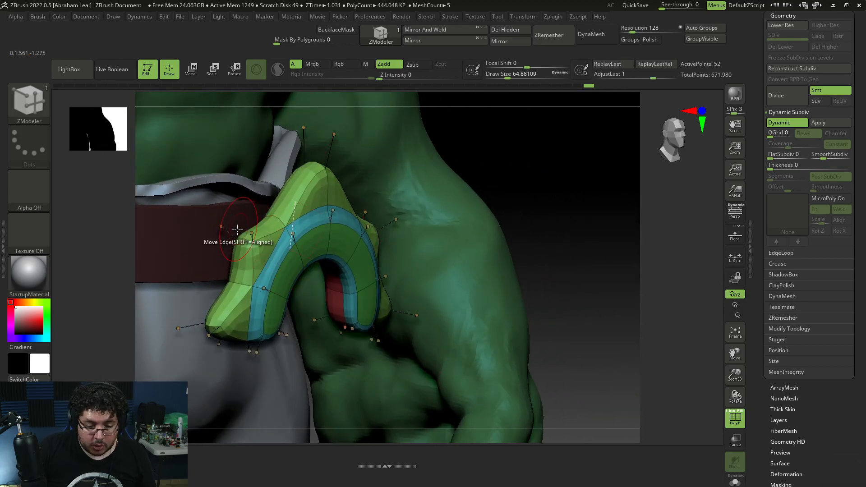
pyautogui.press('space')
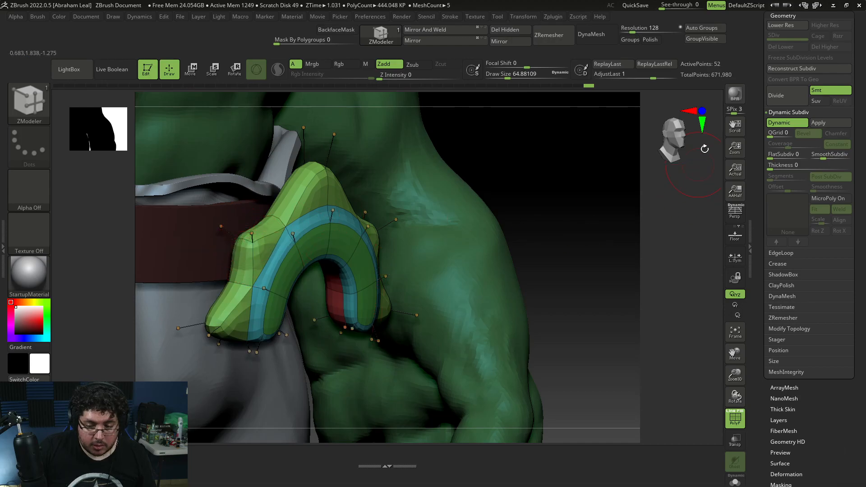
pyautogui.click(787, 125)
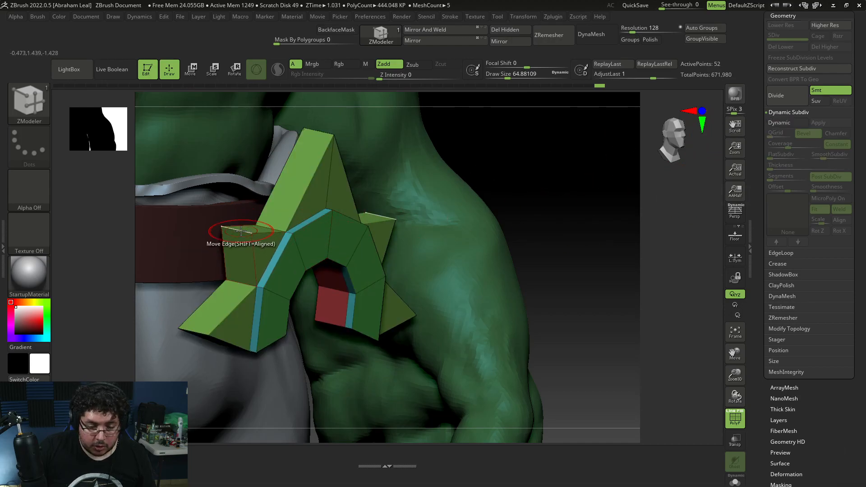
# Step: Try inserting supporting edge loops along the front and back rims of the buckle and the raised band's side
pyautogui.press('space')
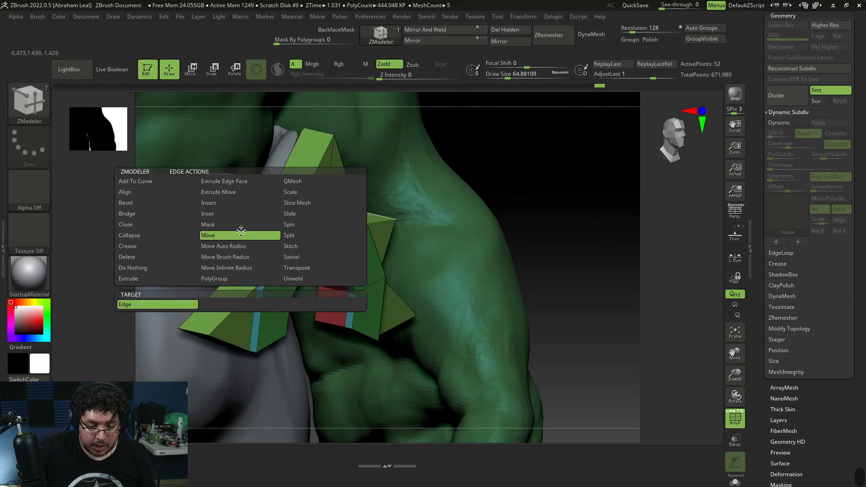
pyautogui.click(221, 204)
pyautogui.click(226, 227)
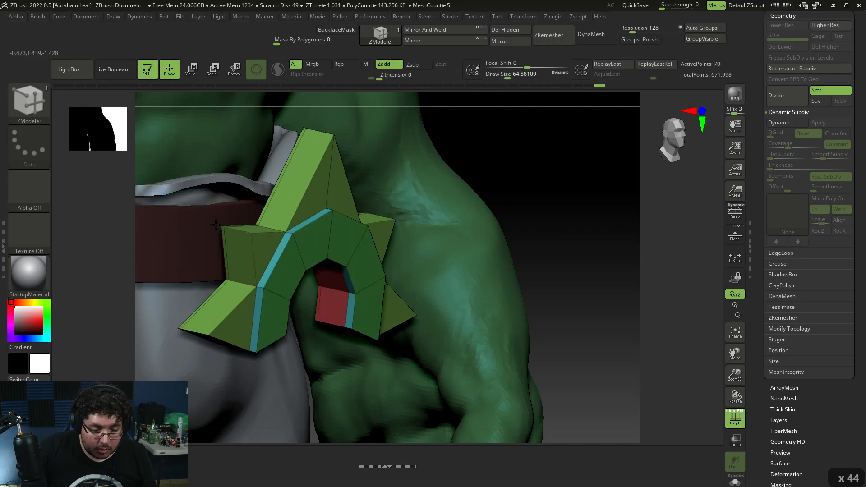
pyautogui.click(250, 231)
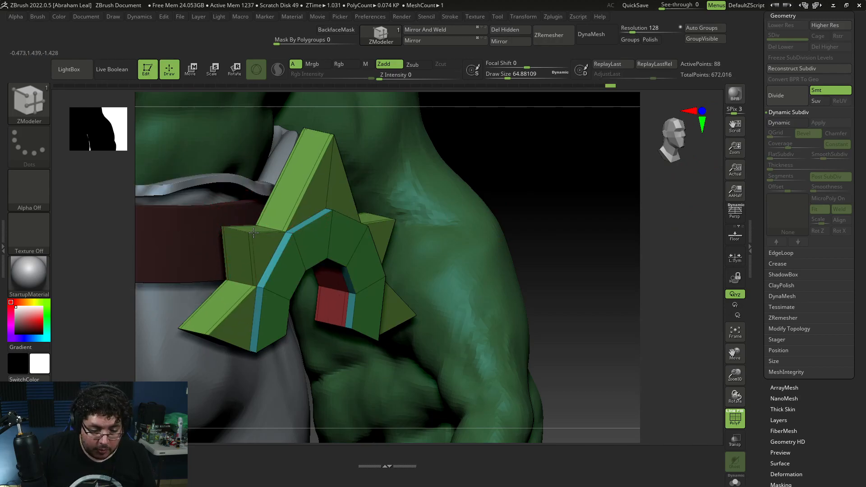
pyautogui.click(259, 285)
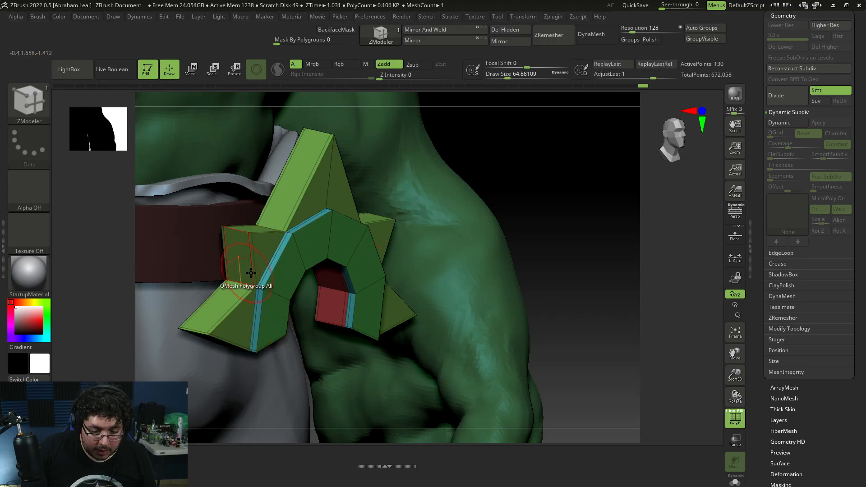
# Step: Preview the buckle with its supporting edge loops in Dynamic Subdiv from the front and turn the smoothing off
pyautogui.press('d')
pyautogui.click(383, 161)
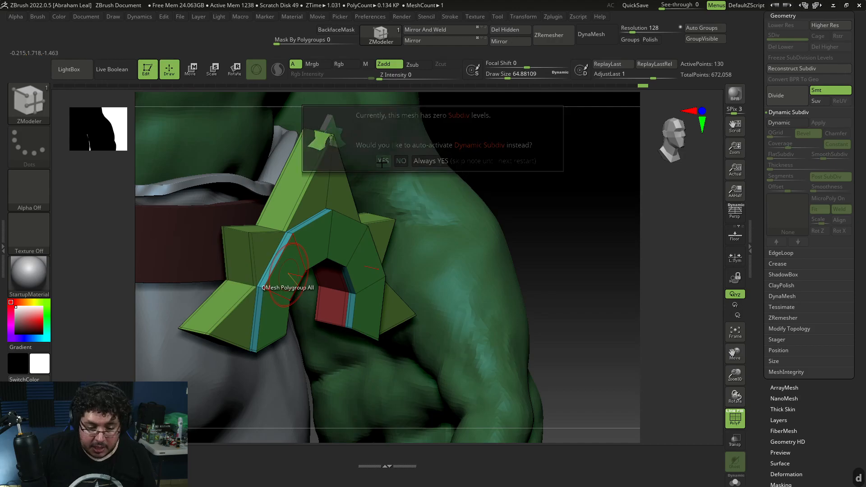
pyautogui.keyDown('shift'); pyautogui.moveTo(571, 203); pyautogui.dragTo(500, 219); pyautogui.keyUp('shift')
pyautogui.press('d')
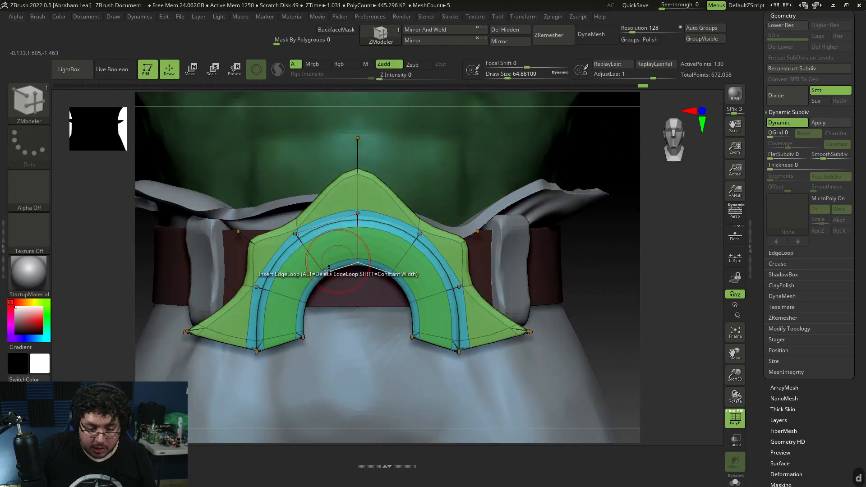
pyautogui.click(250, 274)
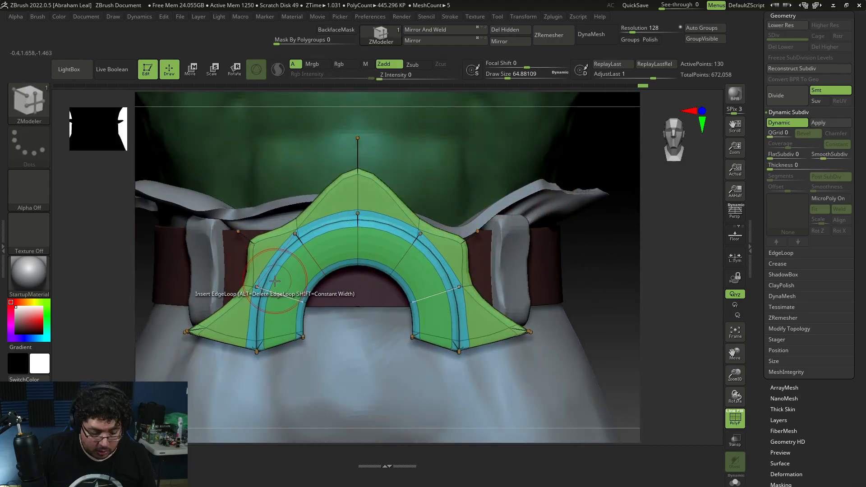
pyautogui.moveTo(699, 289)
pyautogui.mouseDown()
pyautogui.moveTo(684, 301)
pyautogui.moveTo(613, 278)
pyautogui.moveTo(586, 306)
pyautogui.moveTo(586, 212)
pyautogui.mouseUp()
pyautogui.hotkey('shift', 'd')
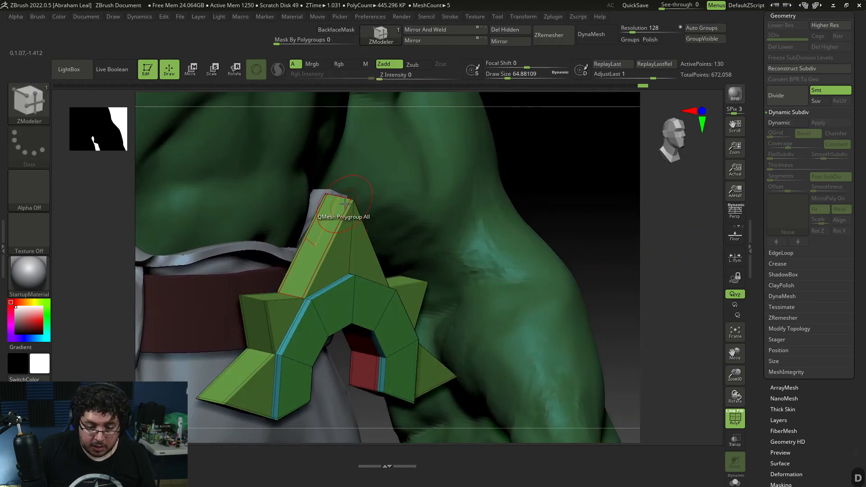
# Step: Try inserting an edge loop close to the top spike's tip and check how it sharpens the smoothed buckle
pyautogui.click(347, 218)
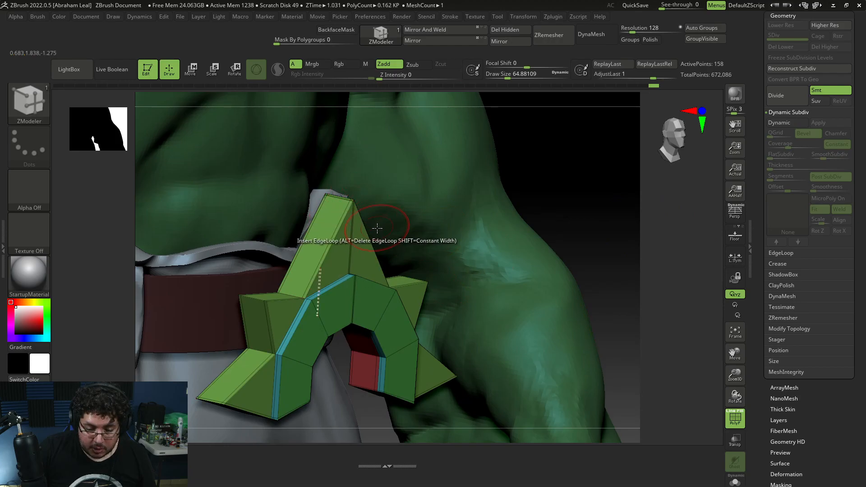
pyautogui.press('d')
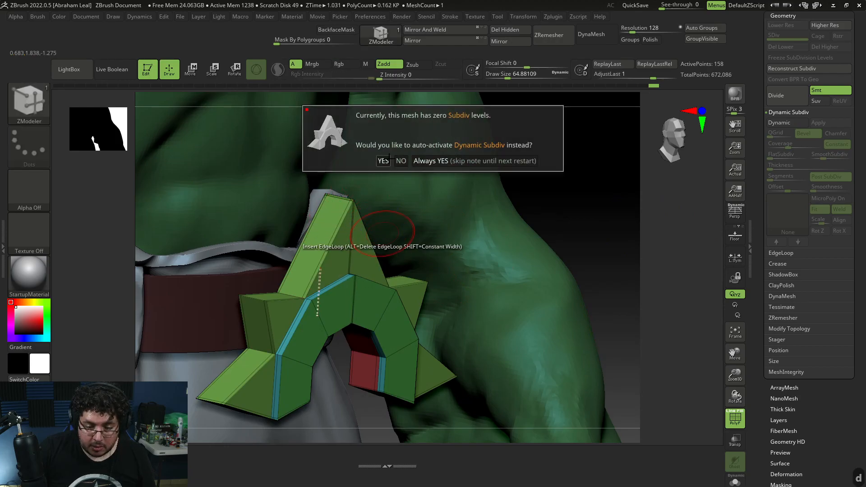
pyautogui.click(419, 161)
pyautogui.moveTo(571, 182); pyautogui.dragTo(506, 199)
pyautogui.hotkey('shift', 'd')
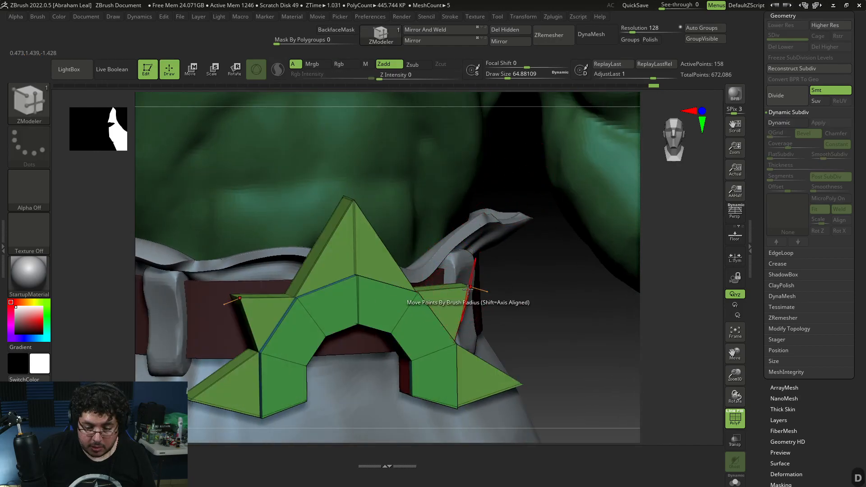
# Step: Try inserting an edge loop near the middle spike's tip and toggle the smoothed preview to check it
pyautogui.click(472, 288)
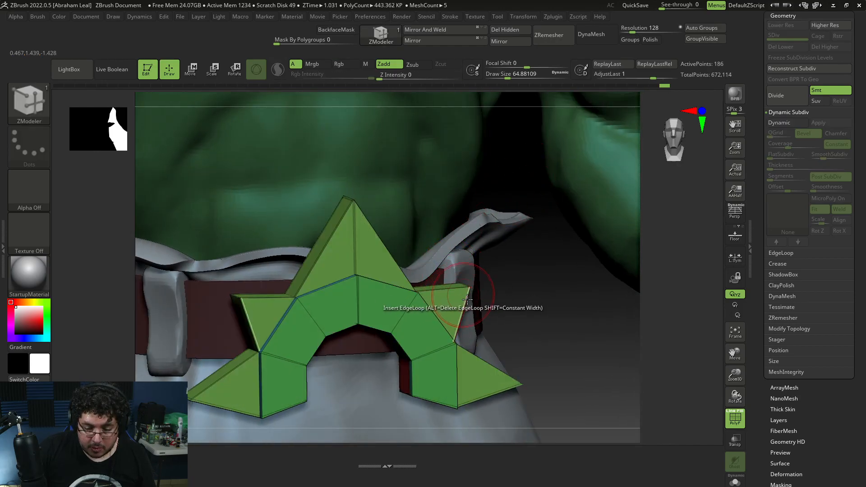
pyautogui.press('d')
pyautogui.hotkey('shift', 'd')
# Step: Undo all the supporting edge loops inserted on the buckle, back to the mesh with the extruded arch band
pyautogui.hotkey('ctrl', 'z')
pyautogui.hotkey('ctrl', 'z')
pyautogui.hotkey('ctrl', 'z')
pyautogui.hotkey('ctrl', 'z')
pyautogui.hotkey('ctrl', 'z')
pyautogui.hotkey('ctrl', 'z')
pyautogui.hotkey('ctrl', 'z')
pyautogui.hotkey('ctrl', 'z')
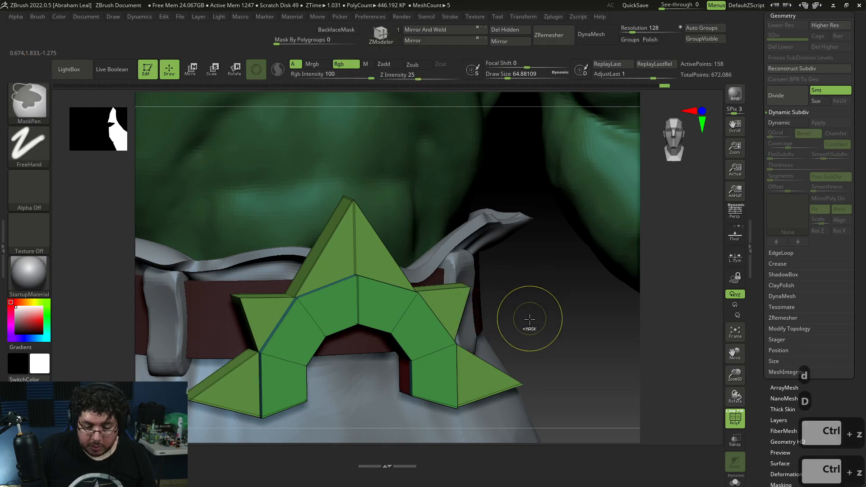
pyautogui.moveTo(532, 324); pyautogui.dragTo(713, 138)
pyautogui.hotkey('ctrl', 'd')
pyautogui.moveTo(589, 304); pyautogui.dragTo(572, 351)
pyautogui.hotkey('ctrl', 'z')
pyautogui.moveTo(594, 254); pyautogui.dragTo(491, 313)
pyautogui.moveTo(598, 207); pyautogui.dragTo(438, 269)
pyautogui.click(437, 269)
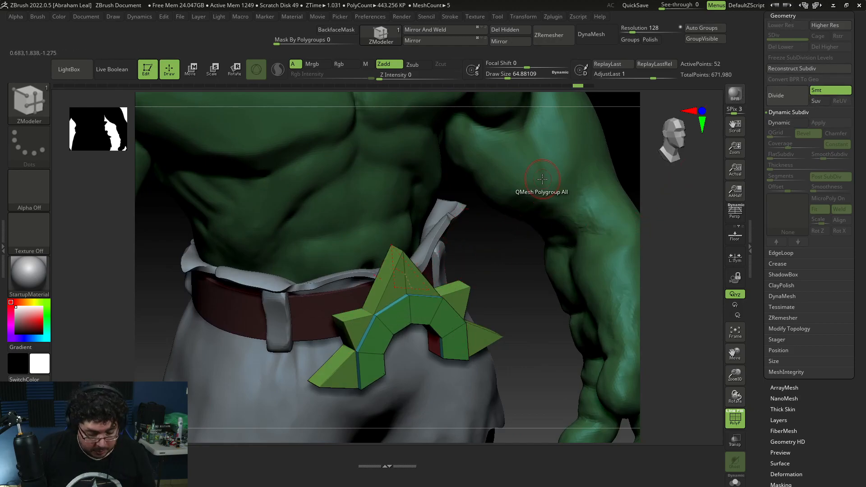
# Step: Convert the buckle to a DynaMesh at resolution 128 and compare its front view with the reference painting
pyautogui.scroll(1, 823, 88)
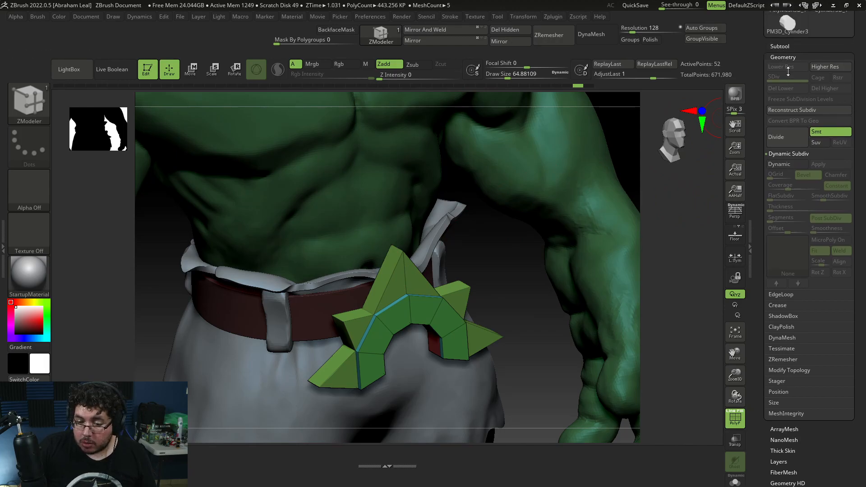
pyautogui.click(783, 339)
pyautogui.click(795, 229)
pyautogui.keyDown('shift'); pyautogui.moveTo(547, 315); pyautogui.dragTo(649, 298); pyautogui.keyUp('shift')
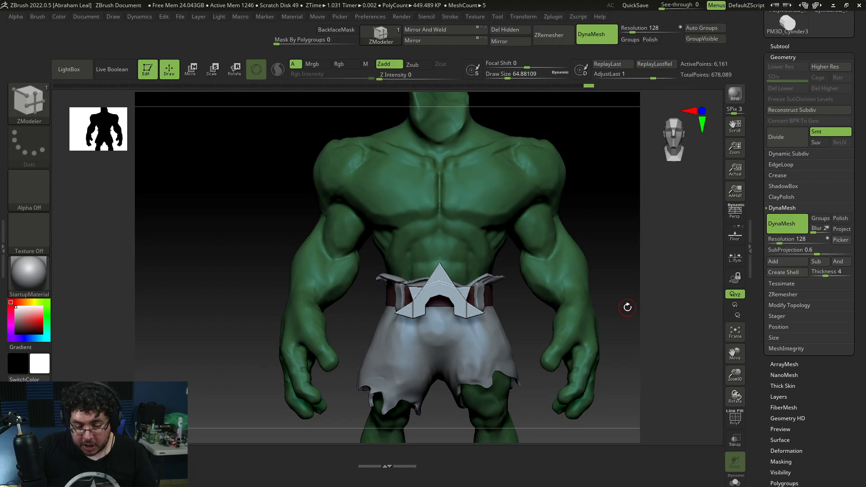
pyautogui.hotkey('alt', 'Tab')
pyautogui.hotkey('alt', 'Tab')
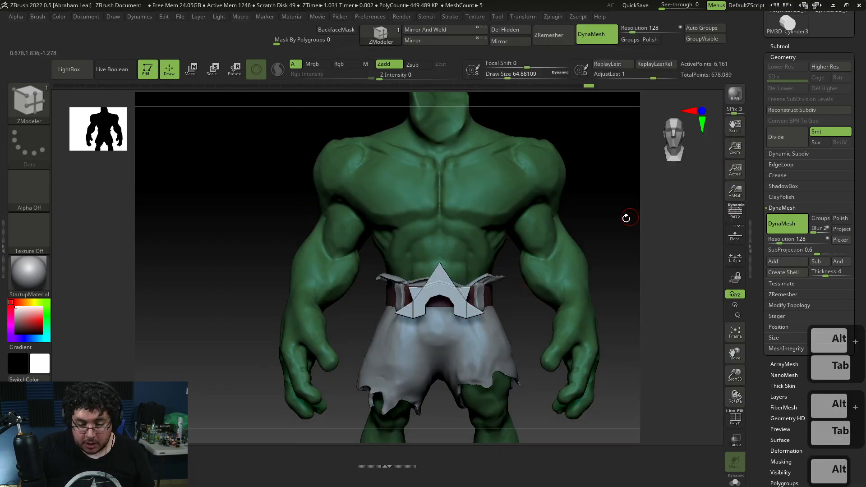
# Step: Choose the Move brush for reshaping the buckle and check the arch against the reference painting
pyautogui.keyDown('alt'); pyautogui.moveTo(624, 216); pyautogui.dragTo(630, 282); pyautogui.keyUp('alt')
pyautogui.press('b')
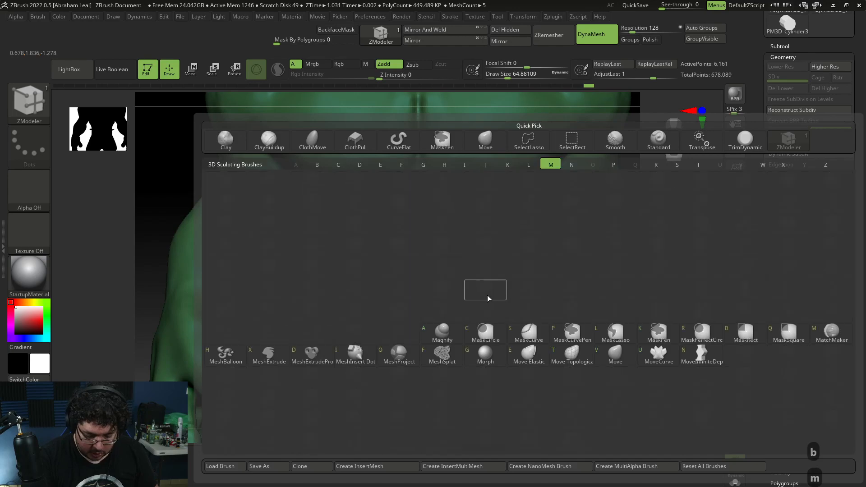
pyautogui.press('m')
pyautogui.press('v')
pyautogui.press('space')
pyautogui.press('s')
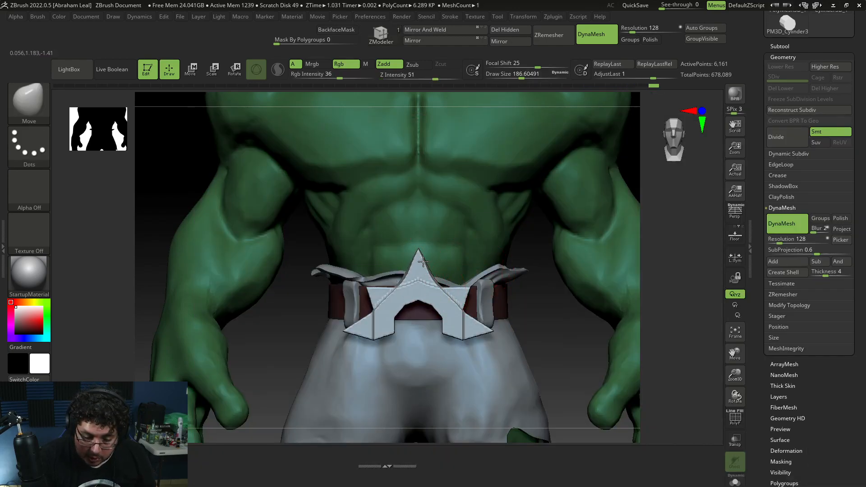
pyautogui.hotkey('alt', 'Tab')
pyautogui.hotkey('alt', 'Tab')
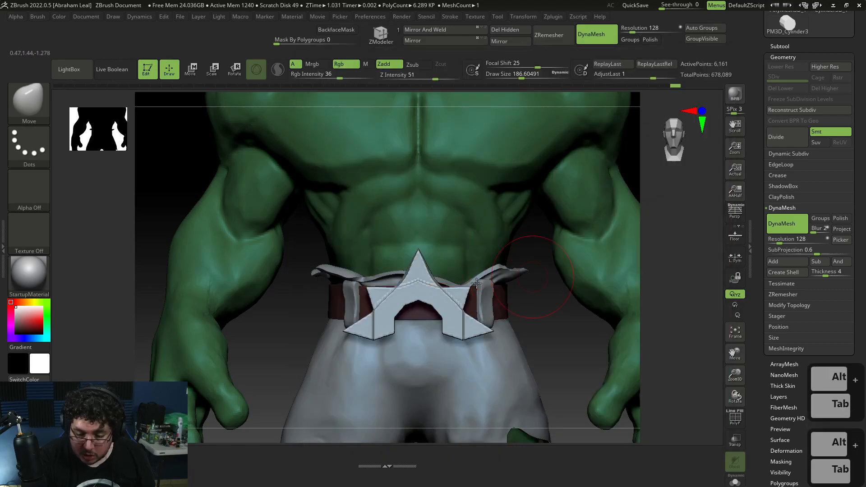
# Step: Round the buckle's raised arch band into a smooth curve with the Move brush at draw size about 62 and smooth its edges
pyautogui.press('space')
pyautogui.keyDown('alt'); pyautogui.moveTo(539, 320); pyautogui.dragTo(530, 372); pyautogui.keyUp('alt')
pyautogui.press('space')
pyautogui.moveTo(446, 311); pyautogui.dragTo(420, 311)
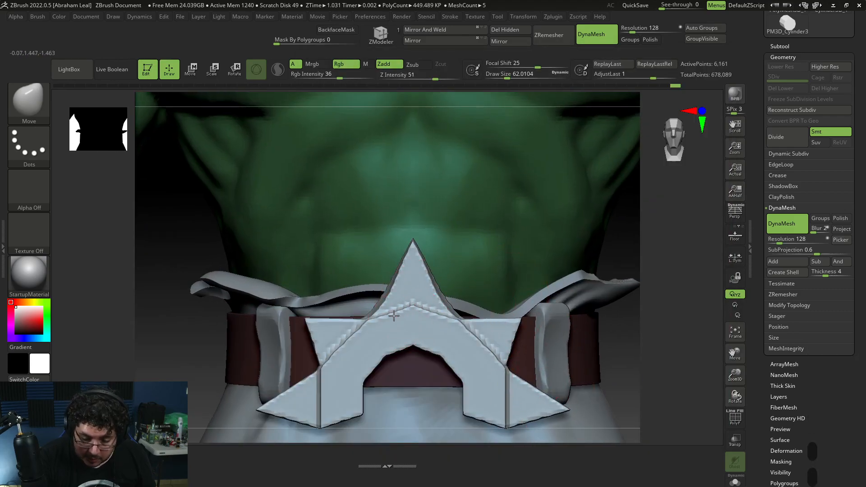
pyautogui.press('ctrl')
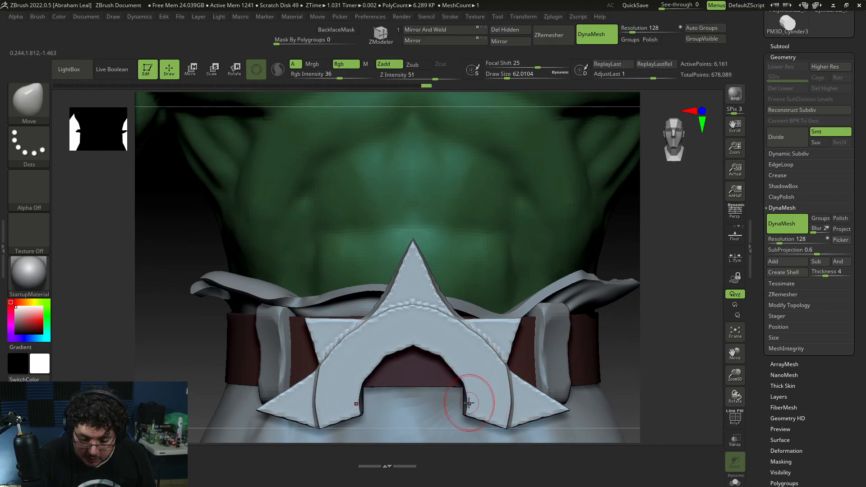
pyautogui.moveTo(582, 357); pyautogui.dragTo(549, 317, button='right')
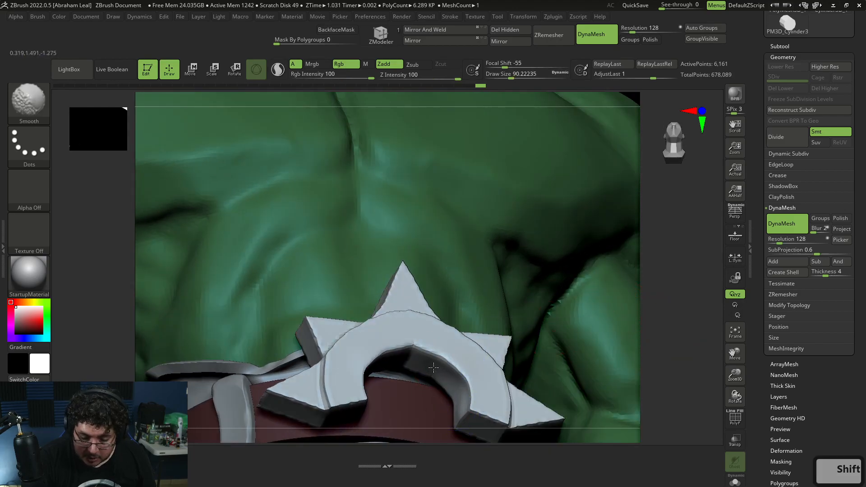
# Step: Bevel the inner rim of the arch using the TrimDynamic brush at draw size about 37, checking against the reference painting
pyautogui.press('b')
pyautogui.press('t')
pyautogui.press('d')
pyautogui.press('space')
pyautogui.press('space')
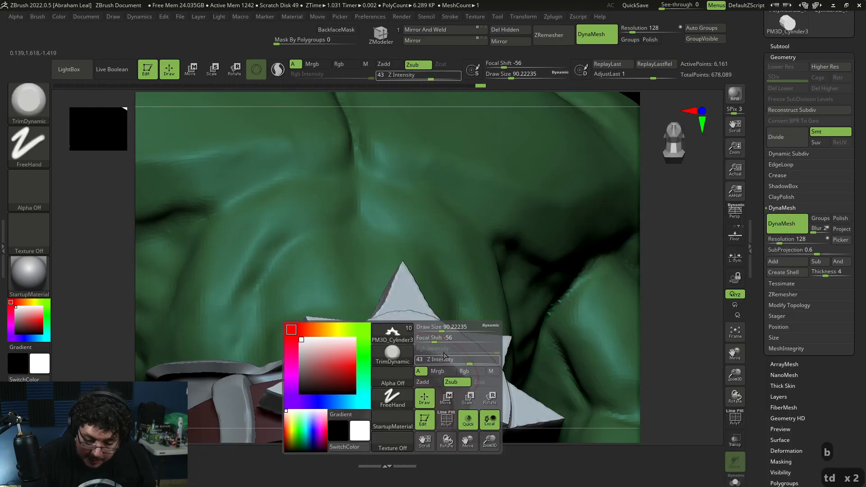
pyautogui.click(438, 333)
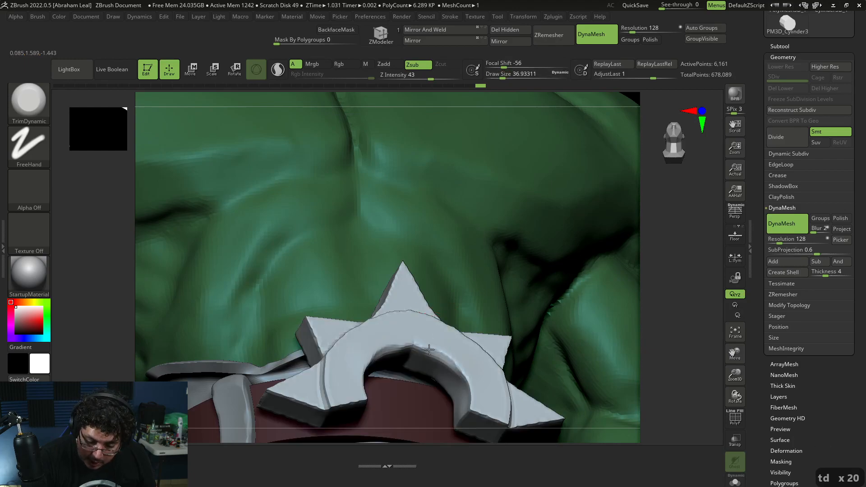
pyautogui.moveTo(463, 378); pyautogui.dragTo(472, 398)
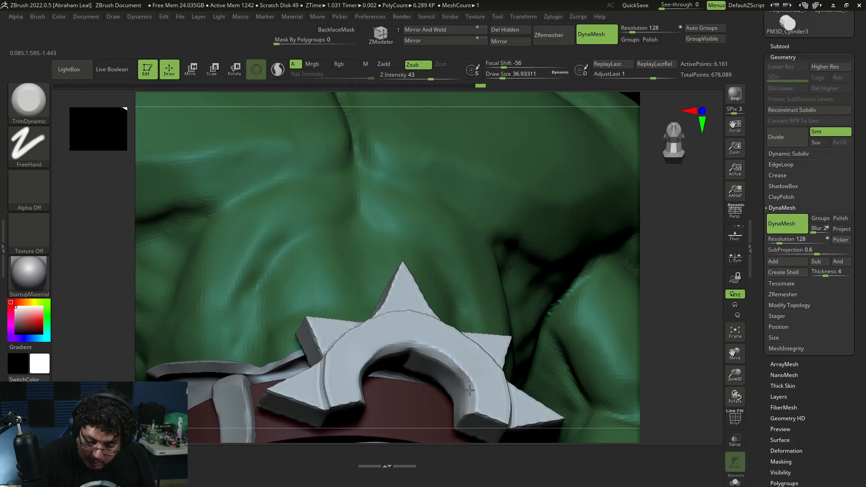
pyautogui.hotkey('alt', 'Tab')
pyautogui.hotkey('alt', 'Tab')
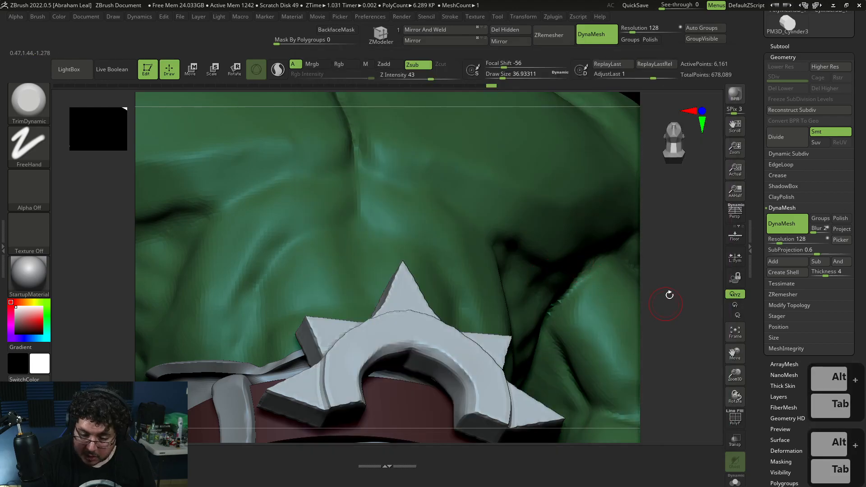
# Step: Soften the side walls, edges and ends of the buckle's spikes with the TrimDynamic brush
pyautogui.moveTo(667, 295); pyautogui.dragTo(614, 330)
pyautogui.hotkey('alt', 'Tab')
pyautogui.hotkey('alt', 'Tab')
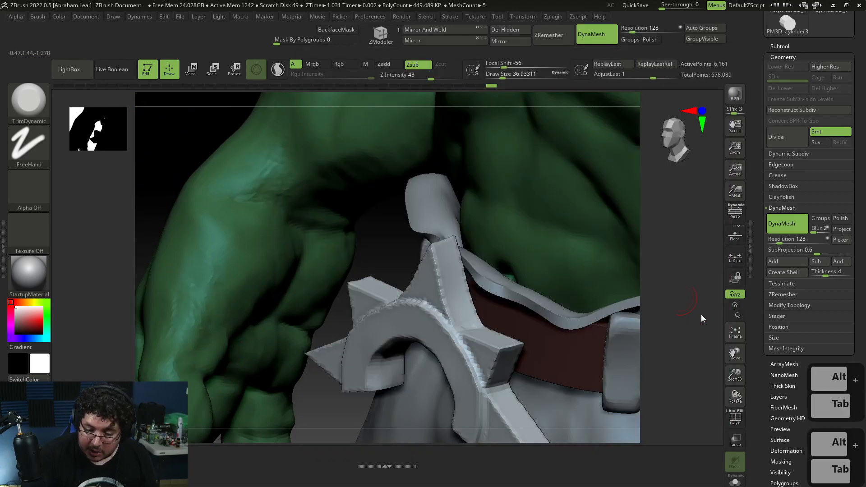
pyautogui.moveTo(702, 315); pyautogui.dragTo(637, 280)
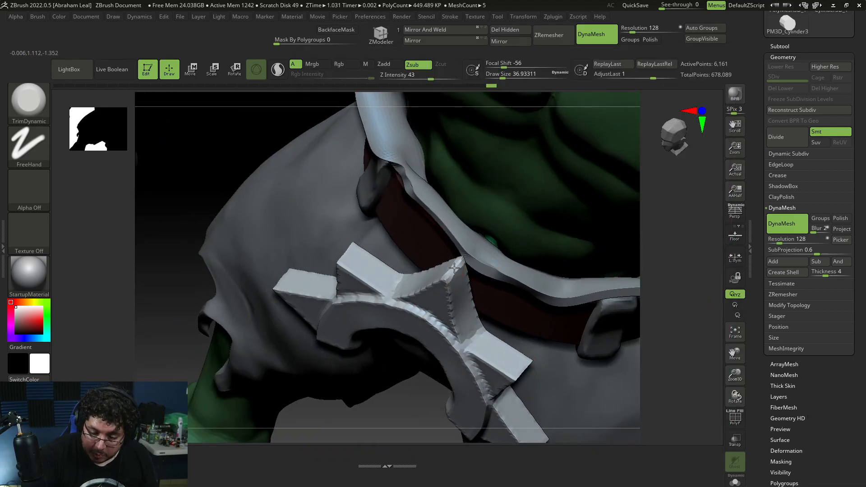
pyautogui.moveTo(673, 352); pyautogui.dragTo(642, 304)
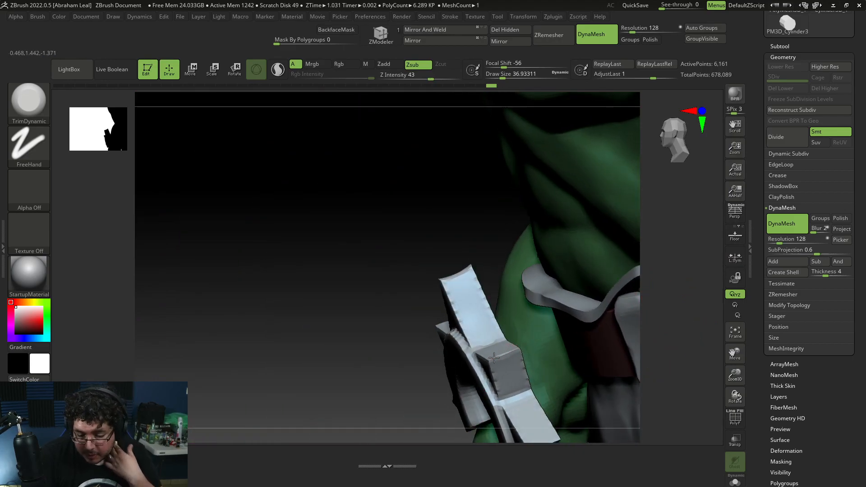
pyautogui.keyDown('alt'); pyautogui.moveTo(423, 392); pyautogui.dragTo(405, 322); pyautogui.keyUp('alt')
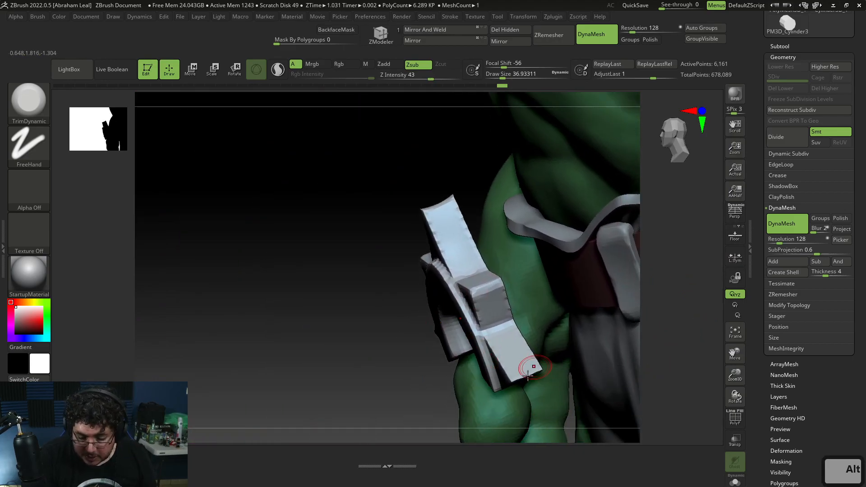
pyautogui.moveTo(435, 397); pyautogui.dragTo(466, 361)
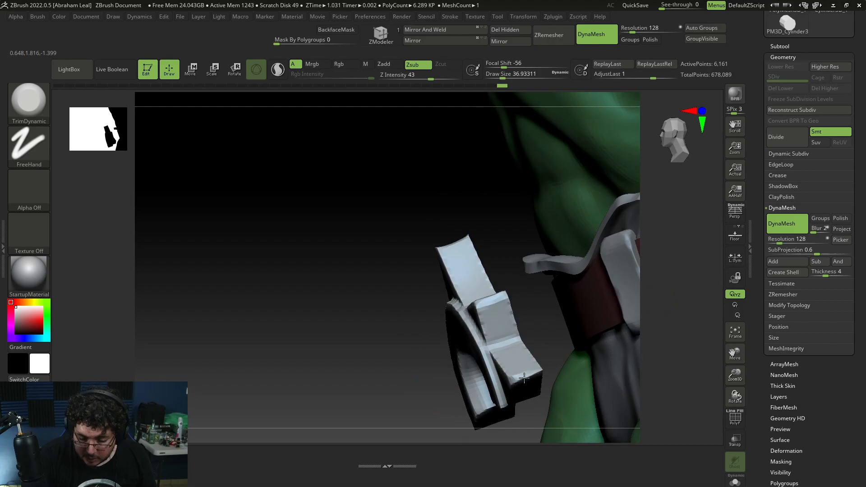
pyautogui.moveTo(540, 367); pyautogui.dragTo(536, 372)
pyautogui.moveTo(552, 361)
pyautogui.mouseDown()
pyautogui.moveTo(603, 338)
pyautogui.moveTo(600, 360)
pyautogui.moveTo(564, 360)
pyautogui.mouseUp()
pyautogui.moveTo(484, 403); pyautogui.dragTo(488, 411)
# Step: Scale the whole buckle down, raise it slightly and reposition it in front of the belt, matching the reference painting
pyautogui.moveTo(652, 311); pyautogui.dragTo(707, 311)
pyautogui.keyDown('alt'); pyautogui.moveTo(650, 338); pyautogui.dragTo(579, 318); pyautogui.keyUp('alt')
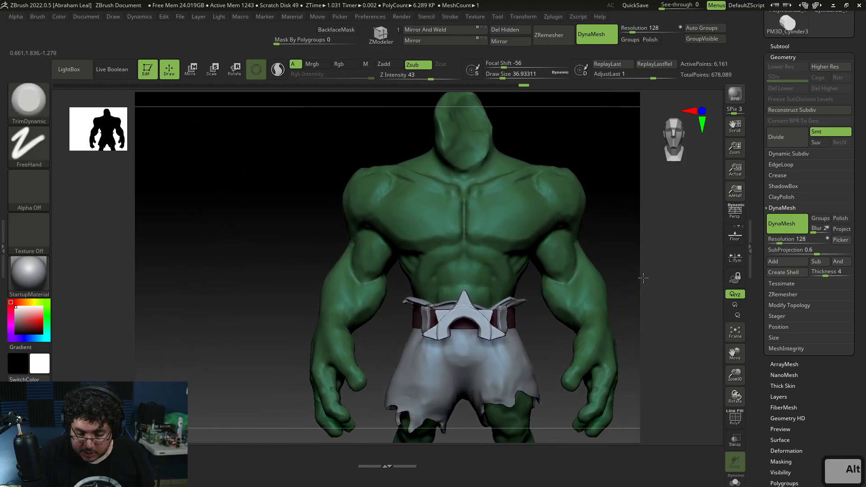
pyautogui.keyDown('alt'); pyautogui.moveTo(643, 275); pyautogui.dragTo(631, 318); pyautogui.keyUp('alt')
pyautogui.press('r')
pyautogui.moveTo(438, 330)
pyautogui.mouseDown()
pyautogui.moveTo(427, 330)
pyautogui.moveTo(437, 330)
pyautogui.mouseUp()
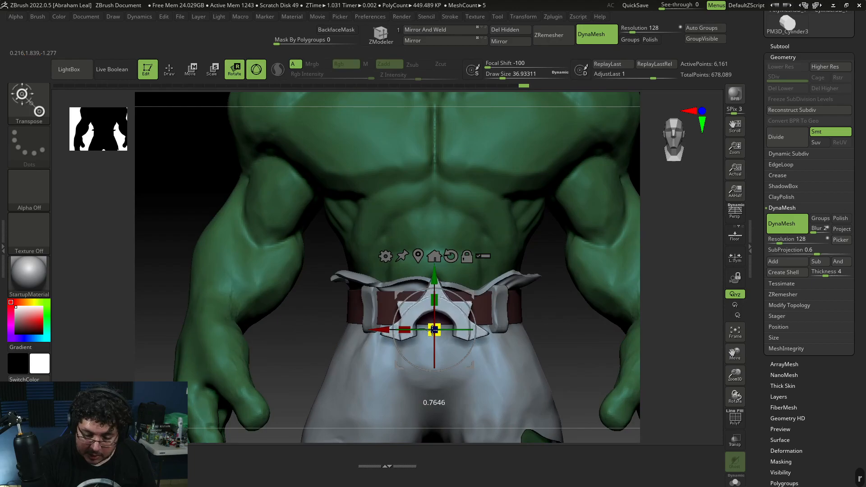
pyautogui.hotkey('alt', 'Tab')
pyautogui.hotkey('alt', 'Tab')
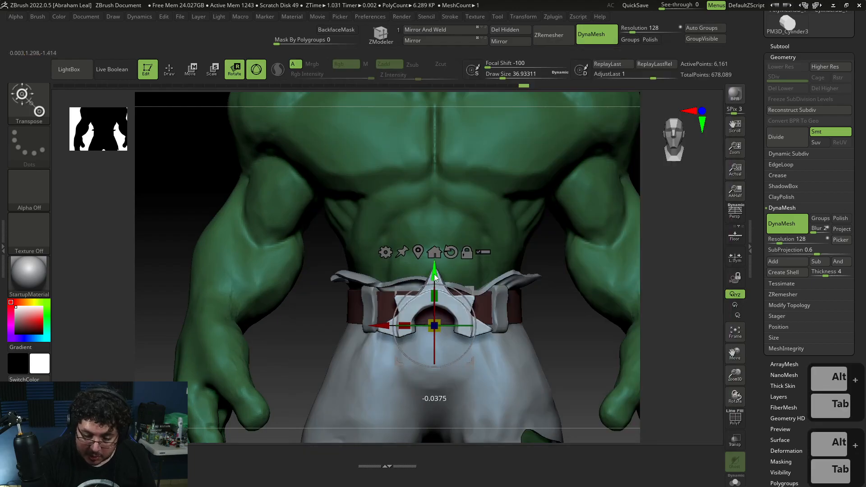
pyautogui.moveTo(548, 343); pyautogui.dragTo(509, 319)
pyautogui.moveTo(464, 325); pyautogui.dragTo(459, 325)
pyautogui.press('q')
# Step: Reshape the trousers' wavy waistband around the buckle with the Move brush at draw size 112
pyautogui.moveTo(512, 271)
pyautogui.mouseDown()
pyautogui.moveTo(543, 295)
pyautogui.moveTo(540, 336)
pyautogui.moveTo(521, 286)
pyautogui.moveTo(521, 316)
pyautogui.mouseUp()
pyautogui.keyDown('alt'); pyautogui.click(381, 395); pyautogui.keyUp('alt')
pyautogui.press('b')
pyautogui.press('m')
pyautogui.press('v')
pyautogui.press('v')
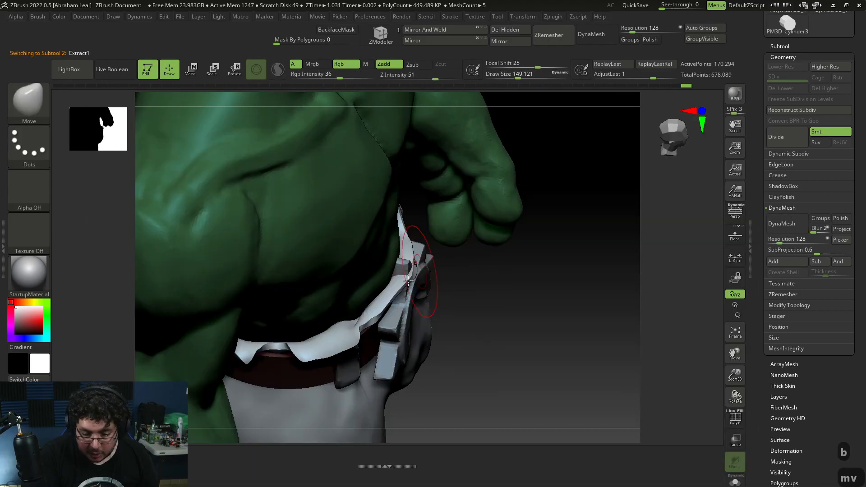
pyautogui.moveTo(469, 207); pyautogui.dragTo(464, 269)
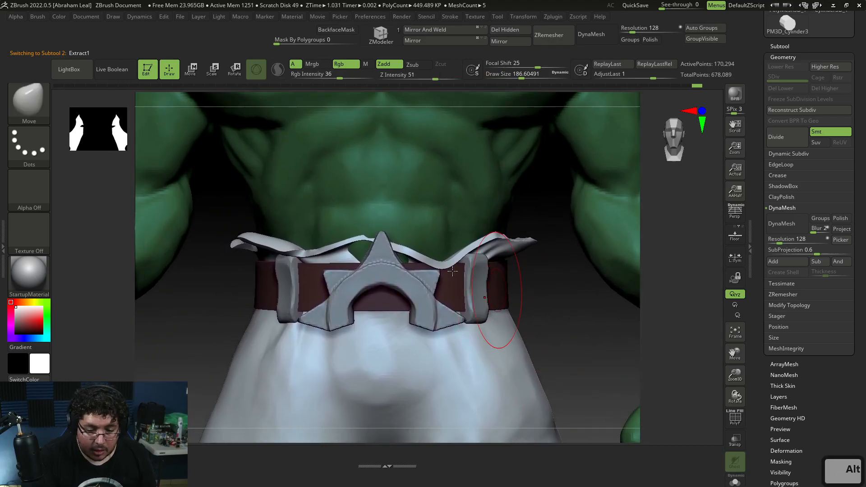
pyautogui.moveTo(528, 292); pyautogui.dragTo(526, 252)
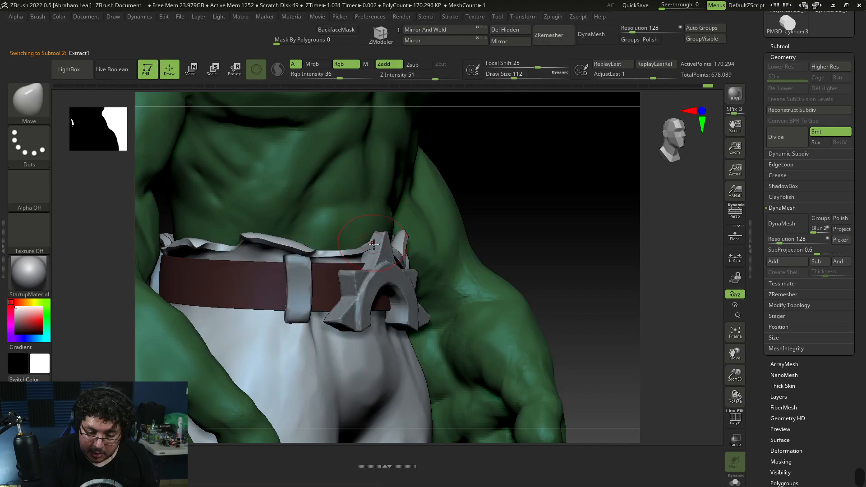
pyautogui.moveTo(434, 244); pyautogui.dragTo(410, 231, button='right')
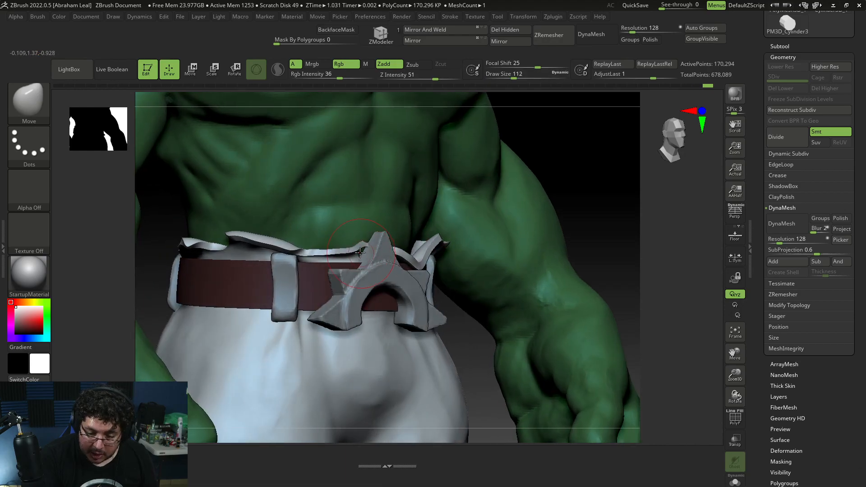
pyautogui.moveTo(397, 265)
pyautogui.keyDown('shift'); pyautogui.mouseDown(button='right')
pyautogui.moveTo(403, 257)
pyautogui.moveTo(403, 272)
pyautogui.mouseUp(button='right'); pyautogui.keyUp('shift')
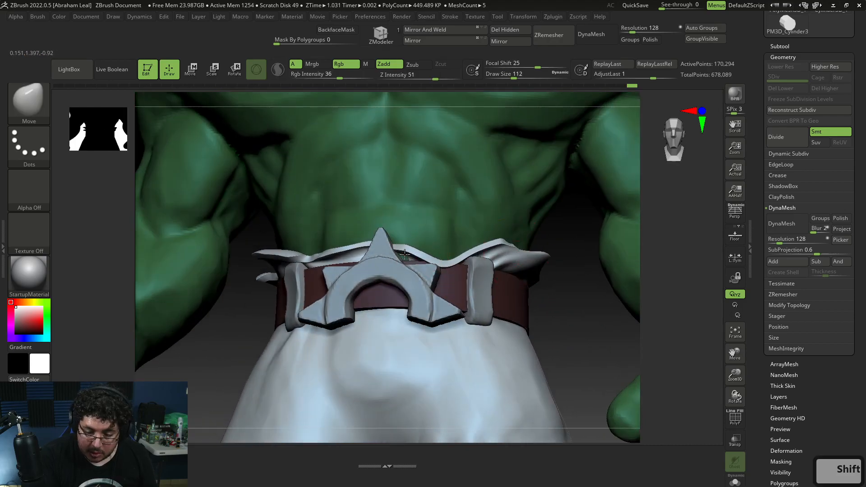
pyautogui.moveTo(563, 255); pyautogui.dragTo(508, 299, button='right')
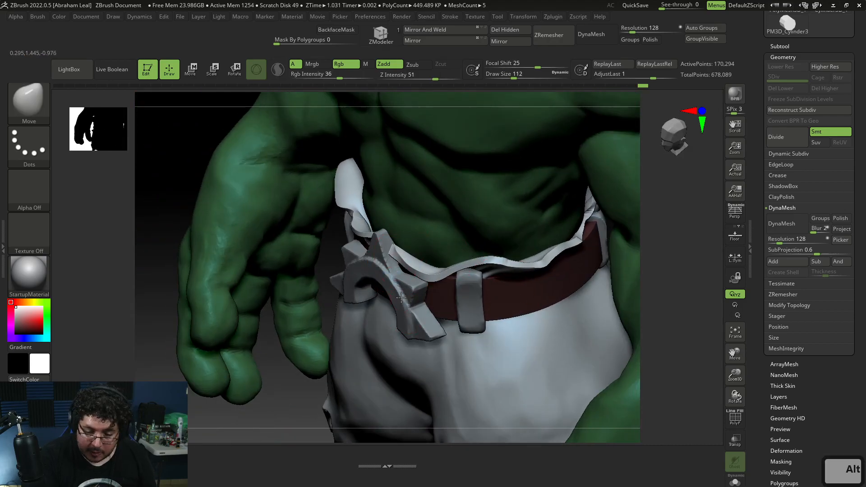
# Step: Try shifting the whole buckle slightly outward from the belt, and undo the move
pyautogui.keyDown('alt'); pyautogui.click(414, 310); pyautogui.keyUp('alt')
pyautogui.press('w')
pyautogui.press('q')
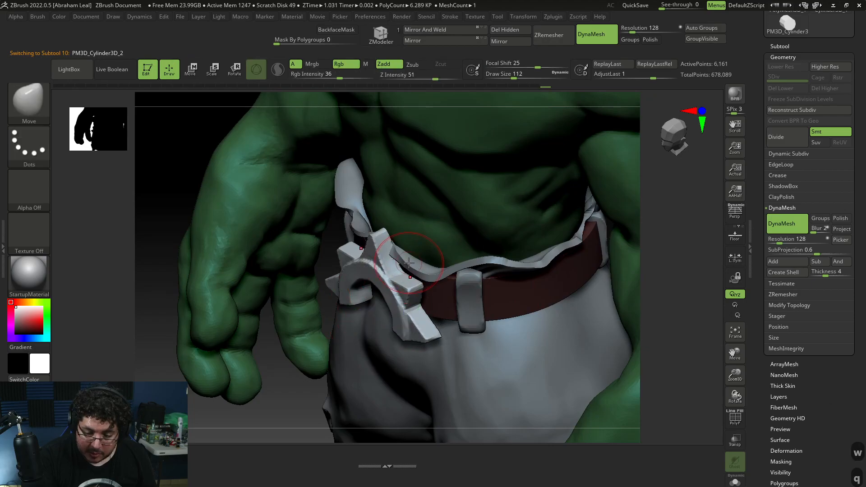
pyautogui.hotkey('ctrl', 'z')
pyautogui.press('alt')
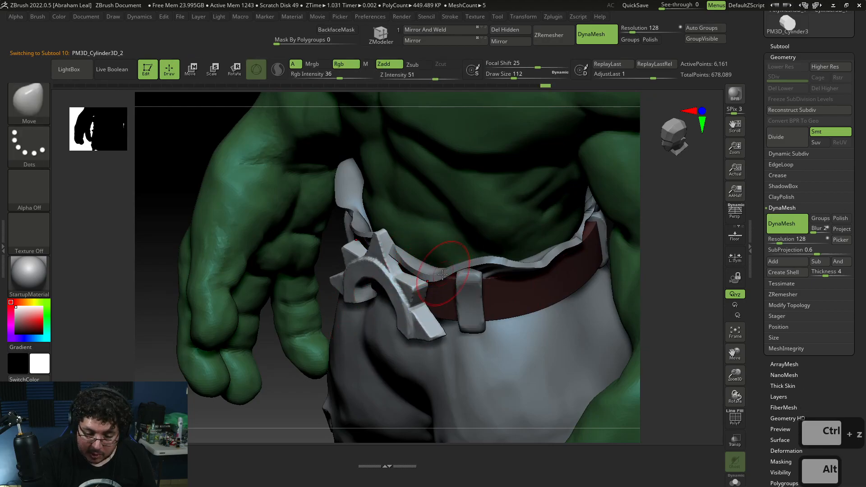
# Step: Unhide the PM3D_Cube3D1 loincloth panel below the buckle and scale it down to suit the figure's waist
pyautogui.keyDown('shift'); pyautogui.moveTo(656, 308); pyautogui.dragTo(620, 271); pyautogui.keyUp('shift')
pyautogui.click(799, 43)
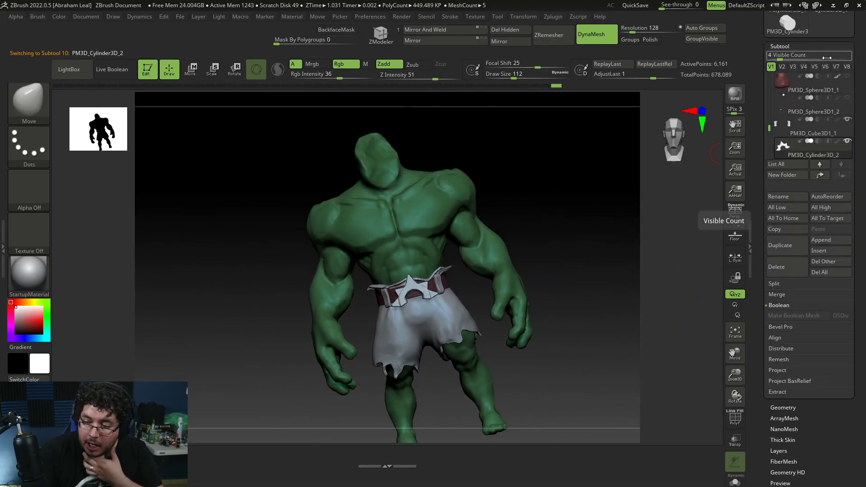
pyautogui.scroll(5, 807, 80)
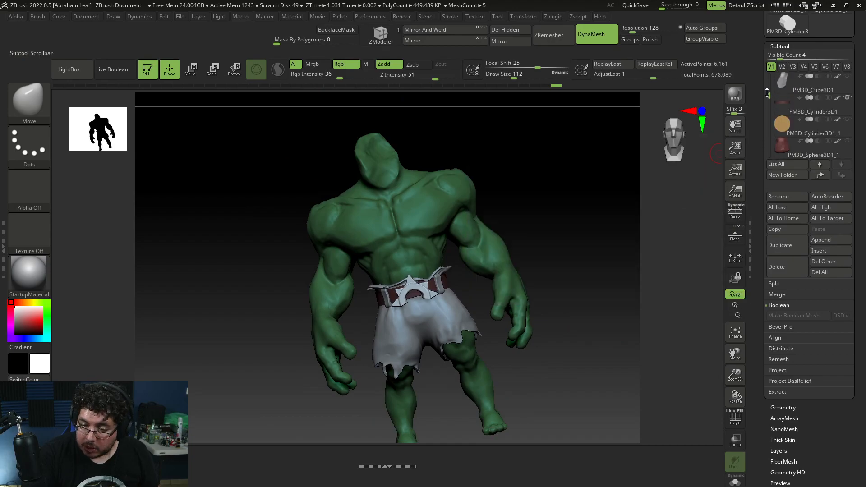
pyautogui.click(847, 143)
pyautogui.keyDown('alt'); pyautogui.moveTo(569, 272); pyautogui.dragTo(579, 253); pyautogui.keyUp('alt')
pyautogui.moveTo(580, 252); pyautogui.dragTo(559, 278)
pyautogui.keyDown('alt'); pyautogui.moveTo(560, 278); pyautogui.dragTo(516, 318); pyautogui.keyUp('alt')
pyautogui.keyDown('alt'); pyautogui.click(428, 322); pyautogui.keyUp('alt')
pyautogui.press('r')
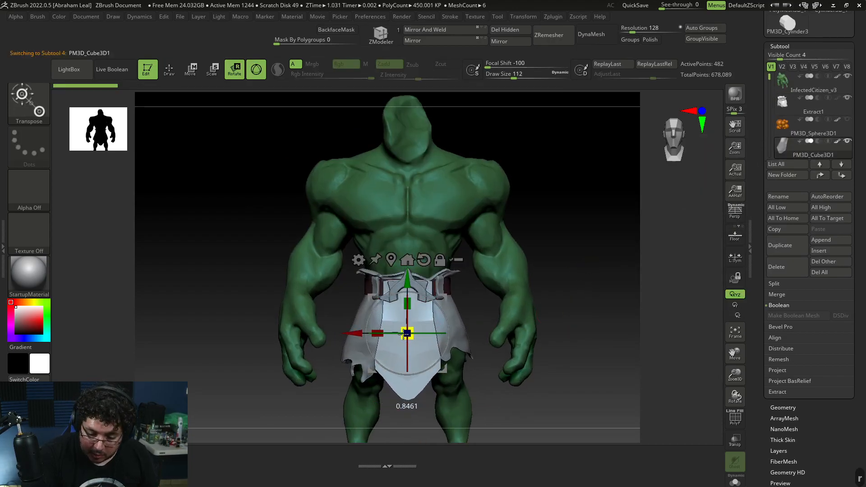
pyautogui.press('q')
pyautogui.moveTo(541, 247)
pyautogui.mouseDown()
pyautogui.moveTo(589, 267)
pyautogui.moveTo(573, 283)
pyautogui.moveTo(579, 352)
pyautogui.mouseUp()
# Step: Review the full reference painting and fill the trousers with a pale purple of R 183, G 157, B 191
pyautogui.hotkey('alt', 'Tab')
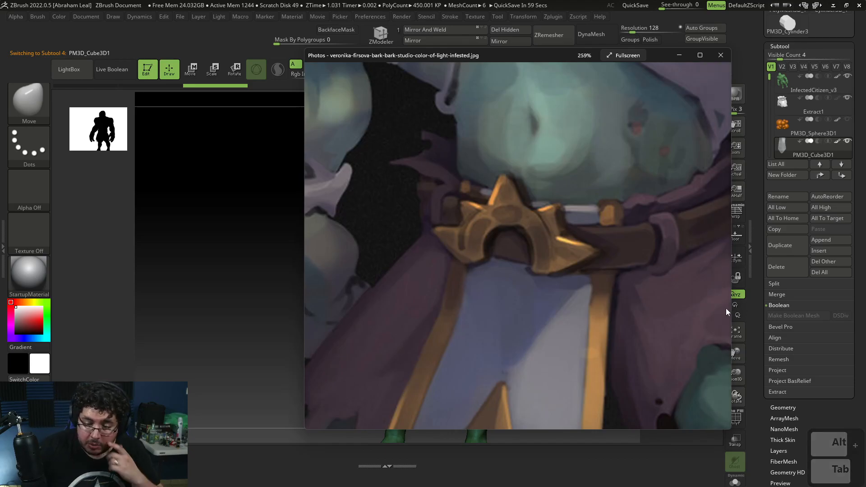
pyautogui.scroll(-5, 585, 285)
pyautogui.scroll(-2, 585, 285)
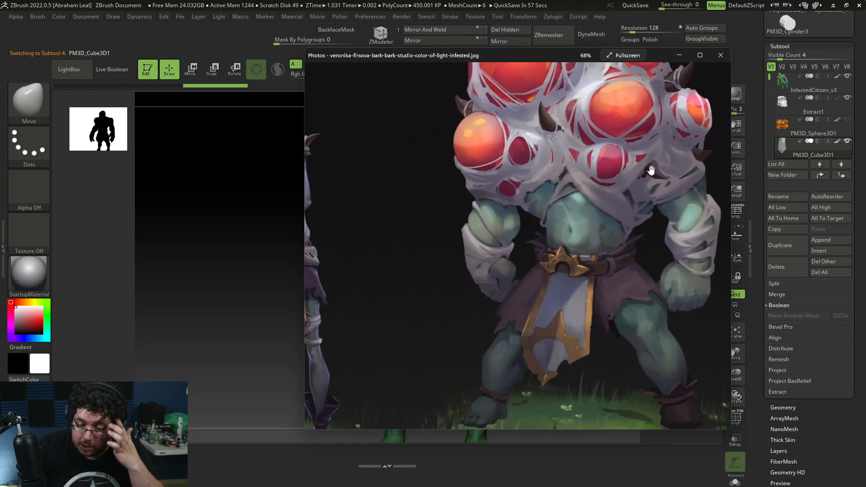
pyautogui.scroll(-3, 643, 153)
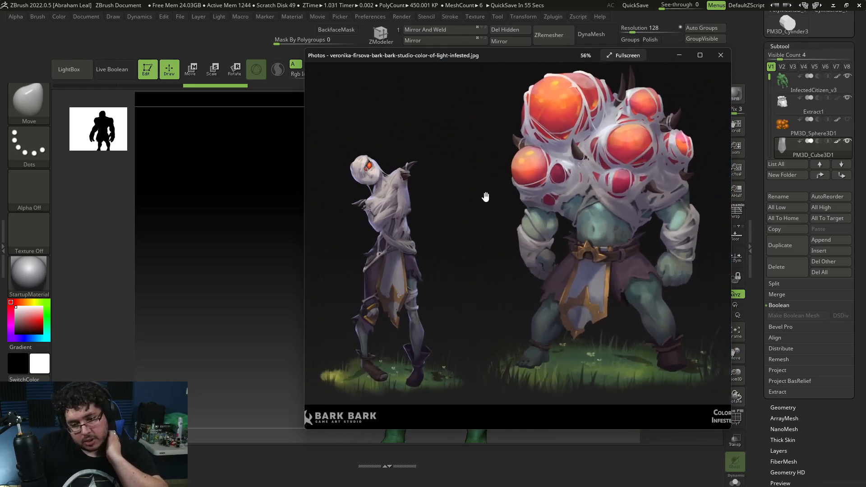
pyautogui.click(231, 250)
pyautogui.moveTo(592, 251); pyautogui.dragTo(598, 357)
pyautogui.keyDown('alt'); pyautogui.click(467, 331); pyautogui.keyUp('alt')
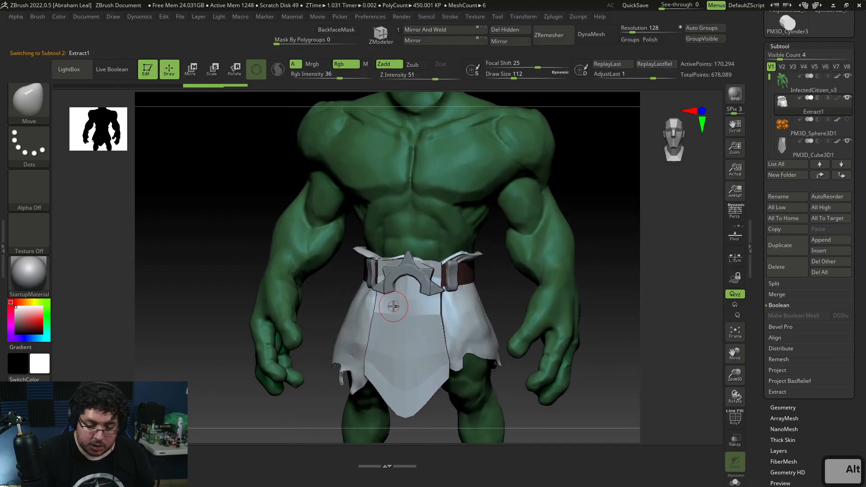
pyautogui.click(11, 330)
pyautogui.click(27, 321)
pyautogui.moveTo(29, 321); pyautogui.dragTo(20, 315)
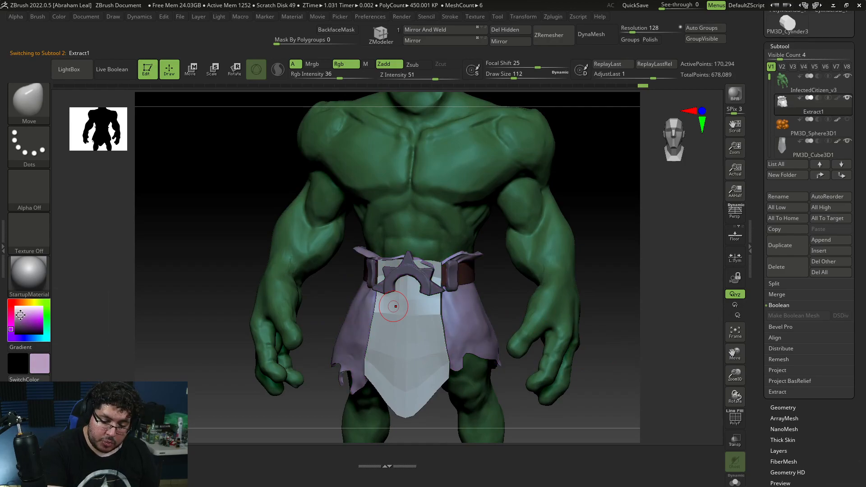
pyautogui.click(59, 17)
pyautogui.click(94, 211)
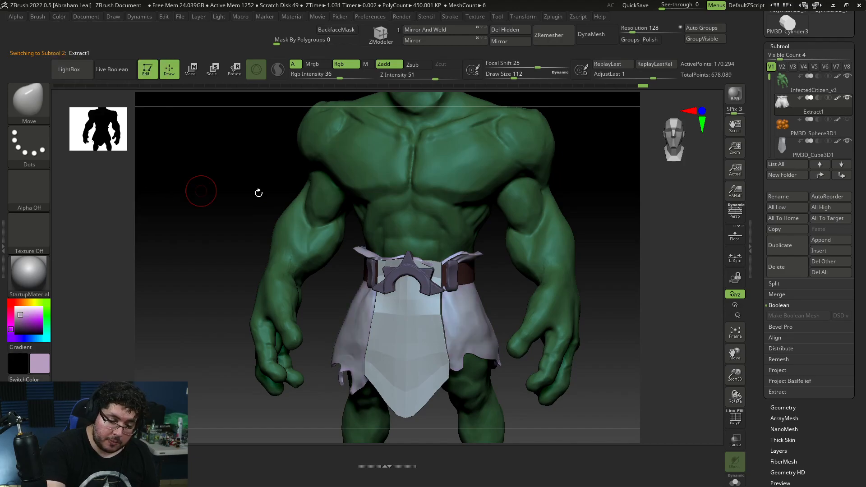
# Step: Raise the RGB intensity to 100 and fill the belt loops and trousers with the pale purple R 183, G 157, B 191
pyautogui.keyDown('alt'); pyautogui.click(461, 275); pyautogui.keyUp('alt')
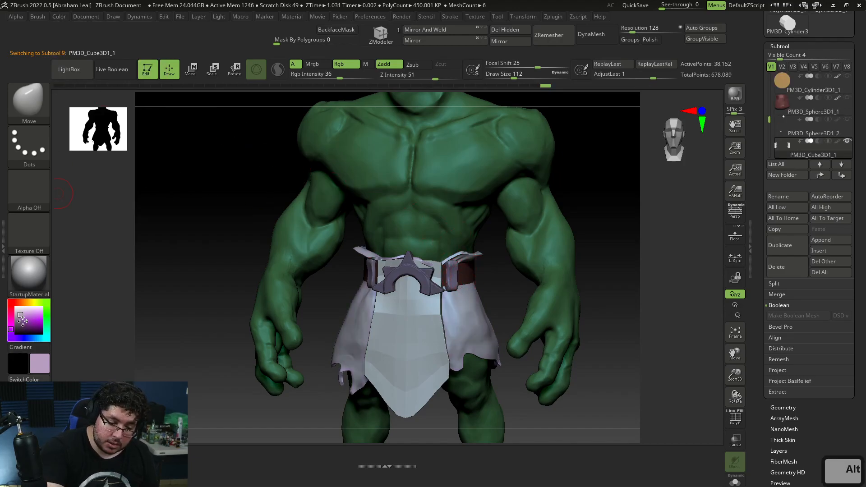
pyautogui.moveTo(340, 75); pyautogui.dragTo(373, 74)
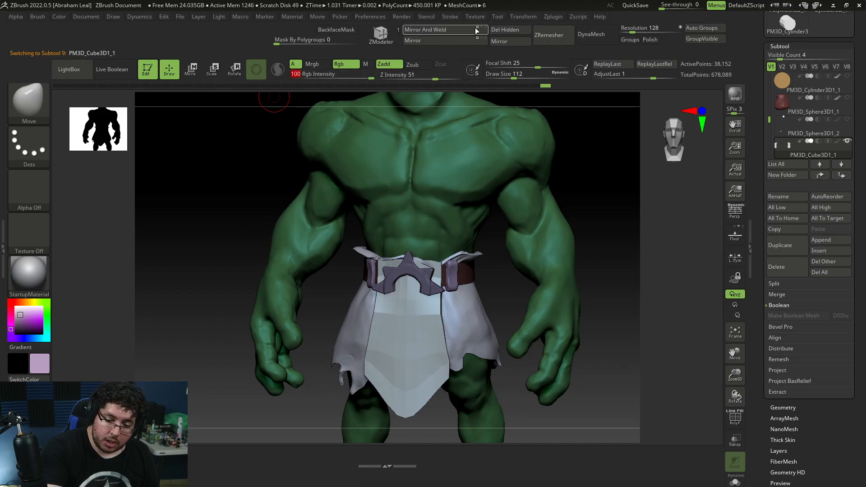
pyautogui.click(60, 17)
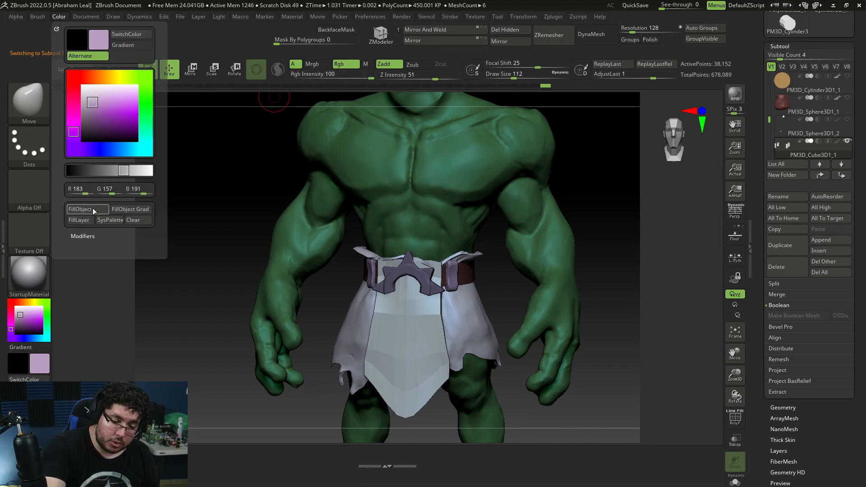
pyautogui.keyDown('alt'); pyautogui.click(449, 278); pyautogui.keyUp('alt')
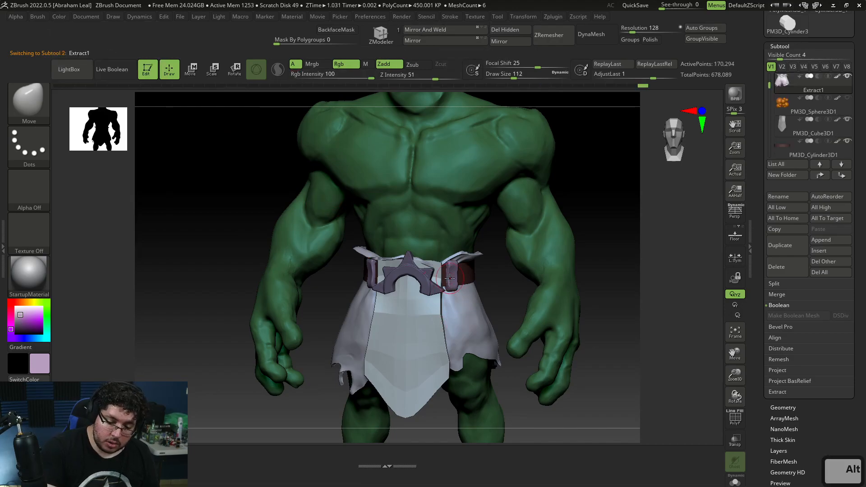
pyautogui.click(64, 18)
pyautogui.click(85, 210)
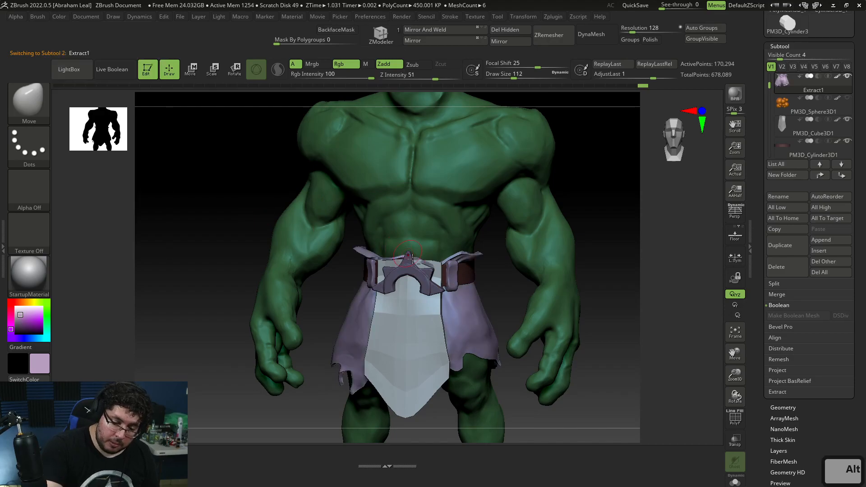
# Step: Fill the sun-shaped belt buckle with a golden yellow of R 233, G 177, B 43
pyautogui.keyDown('alt'); pyautogui.click(413, 272); pyautogui.keyUp('alt')
pyautogui.moveTo(34, 303); pyautogui.dragTo(28, 303)
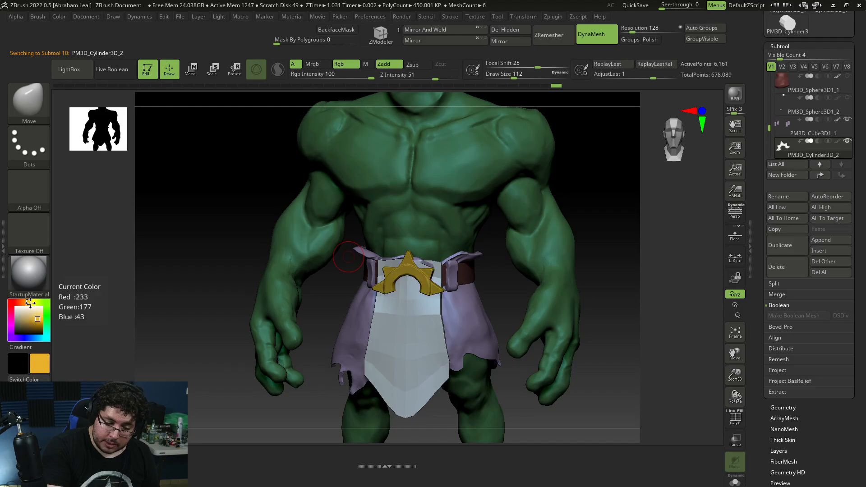
pyautogui.click(59, 18)
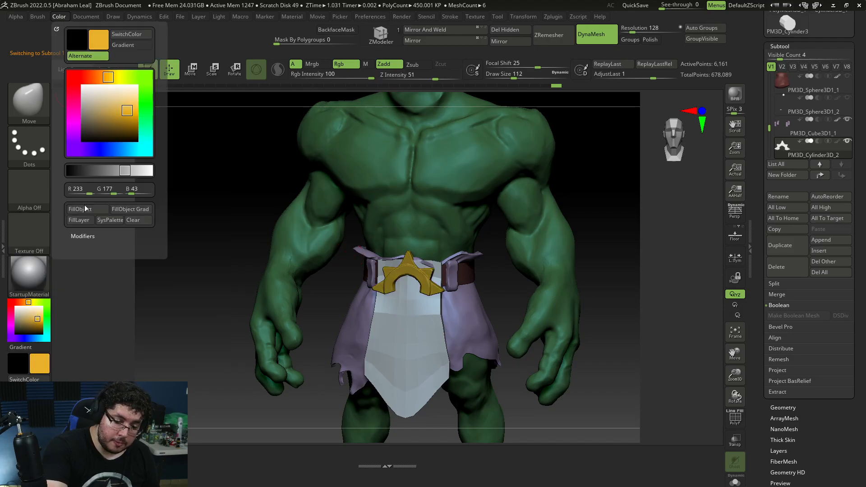
# Step: Unhide all the subtools to bring back the orange spheres, the disc, the boot and the anklet
pyautogui.keyDown('alt'); pyautogui.moveTo(592, 280); pyautogui.dragTo(655, 277); pyautogui.keyUp('alt')
pyautogui.keyDown('alt'); pyautogui.moveTo(543, 259); pyautogui.dragTo(592, 356); pyautogui.keyUp('alt')
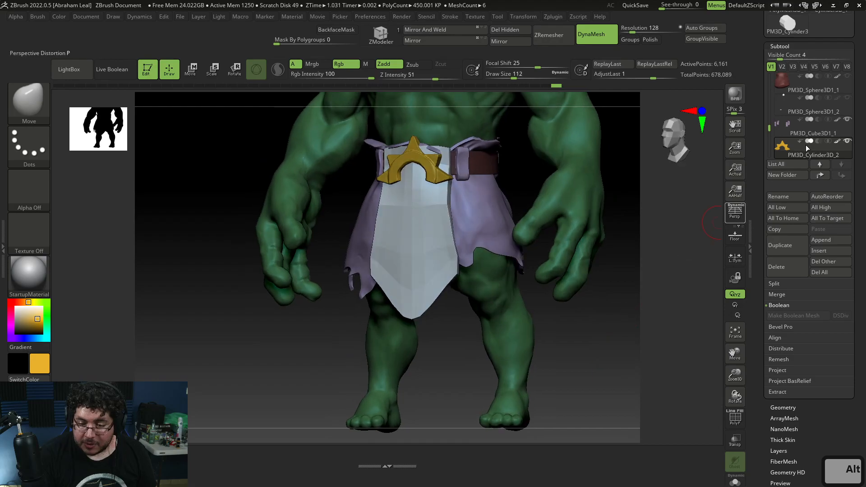
pyautogui.keyDown('shift'); pyautogui.click(848, 141); pyautogui.keyUp('shift')
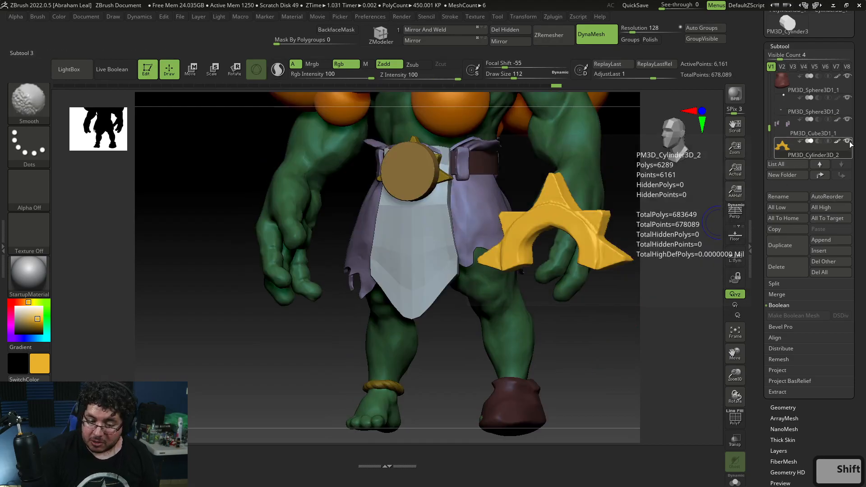
pyautogui.keyDown('alt'); pyautogui.moveTo(577, 364); pyautogui.dragTo(617, 325); pyautogui.keyUp('alt')
pyautogui.keyDown('alt'); pyautogui.moveTo(613, 382); pyautogui.dragTo(585, 457); pyautogui.keyUp('alt')
pyautogui.moveTo(584, 338); pyautogui.dragTo(534, 293)
# Step: Adjust the green InfectedCitizen_v3 body from the side with the Move brush at a draw size of about 620
pyautogui.keyDown('alt'); pyautogui.click(531, 287); pyautogui.keyUp('alt')
pyautogui.press('b')
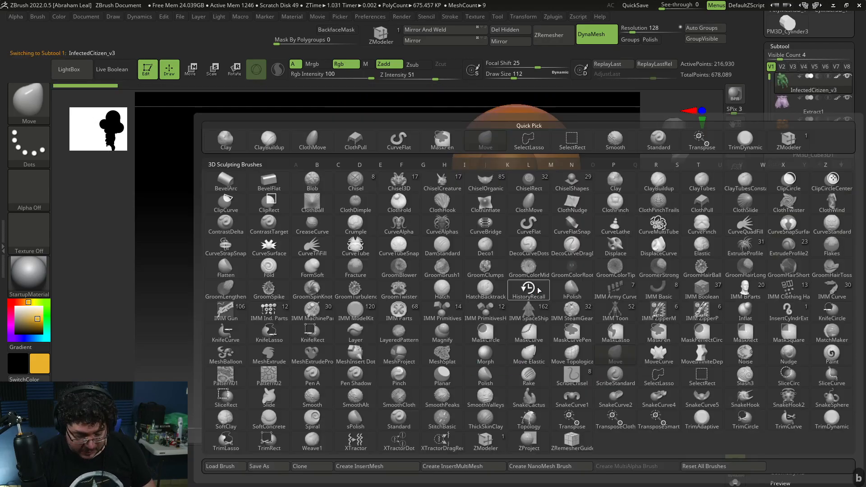
pyautogui.press('m')
pyautogui.press('v')
pyautogui.press('space')
pyautogui.moveTo(547, 255); pyautogui.dragTo(570, 252)
pyautogui.press('space')
pyautogui.moveTo(540, 277); pyautogui.dragTo(554, 277)
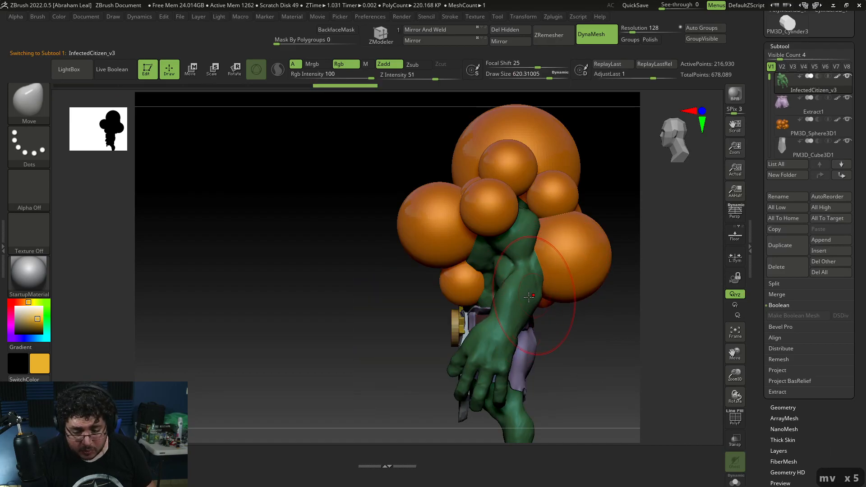
pyautogui.moveTo(564, 321)
pyautogui.keyDown('shift'); pyautogui.mouseDown()
pyautogui.moveTo(576, 315)
pyautogui.moveTo(576, 294)
pyautogui.moveTo(544, 277)
pyautogui.mouseUp(); pyautogui.keyUp('shift')
pyautogui.moveTo(595, 299); pyautogui.dragTo(604, 236)
pyautogui.keyDown('shift'); pyautogui.moveTo(481, 324); pyautogui.dragTo(573, 316); pyautogui.keyUp('shift')
pyautogui.keyDown('alt'); pyautogui.moveTo(607, 282); pyautogui.dragTo(568, 293); pyautogui.keyUp('alt')
pyautogui.moveTo(585, 332)
pyautogui.keyDown('alt'); pyautogui.mouseDown()
pyautogui.moveTo(582, 271)
pyautogui.moveTo(594, 323)
pyautogui.moveTo(558, 309)
pyautogui.moveTo(567, 288)
pyautogui.moveTo(591, 354)
pyautogui.moveTo(556, 370)
pyautogui.moveTo(535, 291)
pyautogui.mouseUp(); pyautogui.keyUp('alt')
pyautogui.press('space')
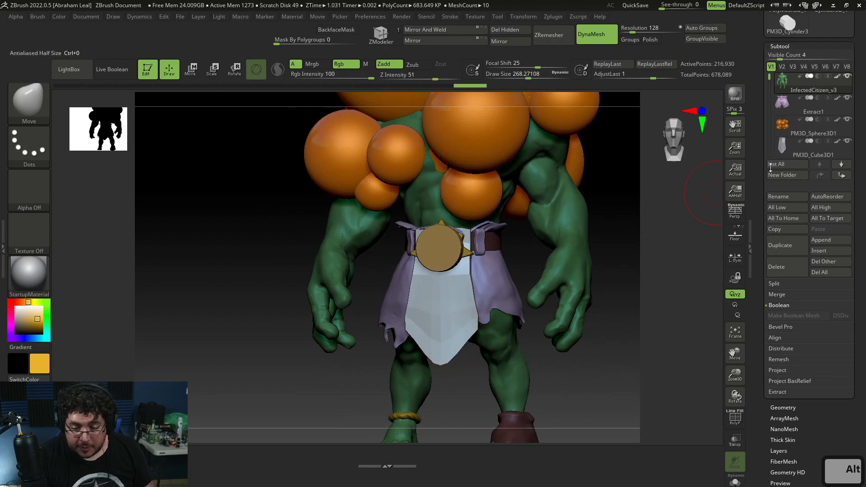
# Step: Hide the PM3D_Cube3D1 loincloth panel and the round PM3D_Cylinder3D1_1 disc covering the buckle
pyautogui.click(848, 142)
pyautogui.moveTo(617, 294)
pyautogui.mouseDown()
pyautogui.moveTo(628, 328)
pyautogui.moveTo(613, 397)
pyautogui.moveTo(612, 385)
pyautogui.mouseUp()
pyautogui.scroll(-4, 796, 120)
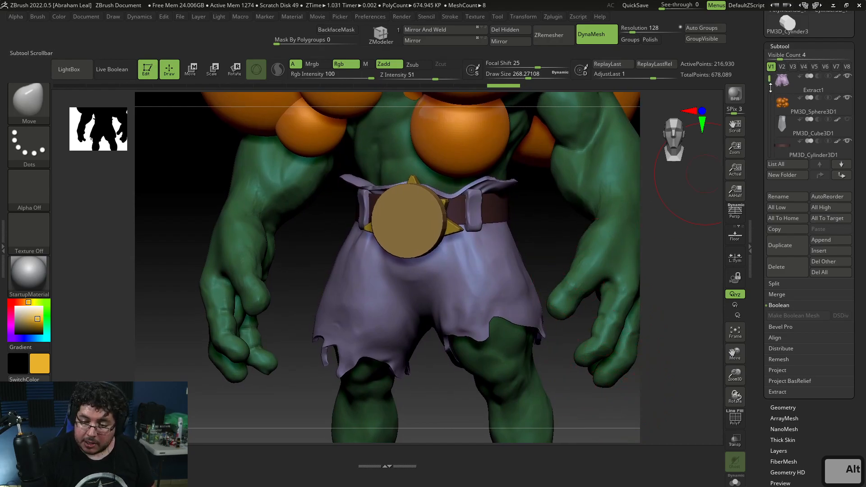
pyautogui.click(848, 98)
pyautogui.moveTo(589, 393); pyautogui.dragTo(595, 392)
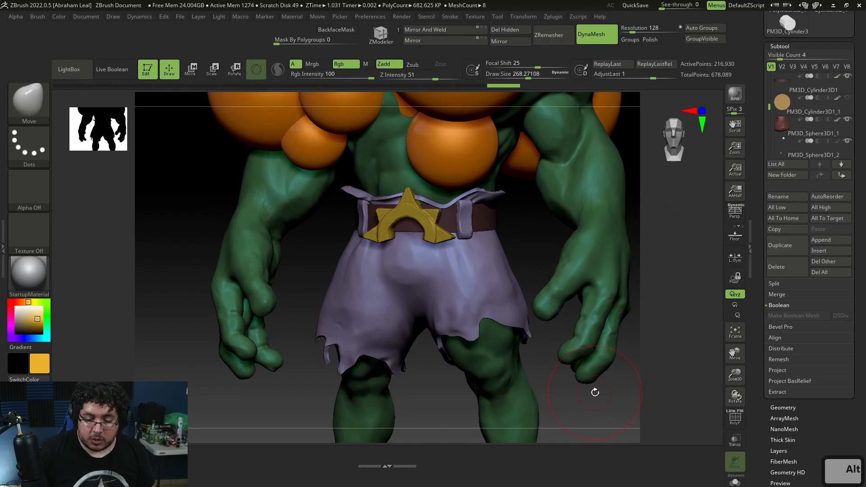